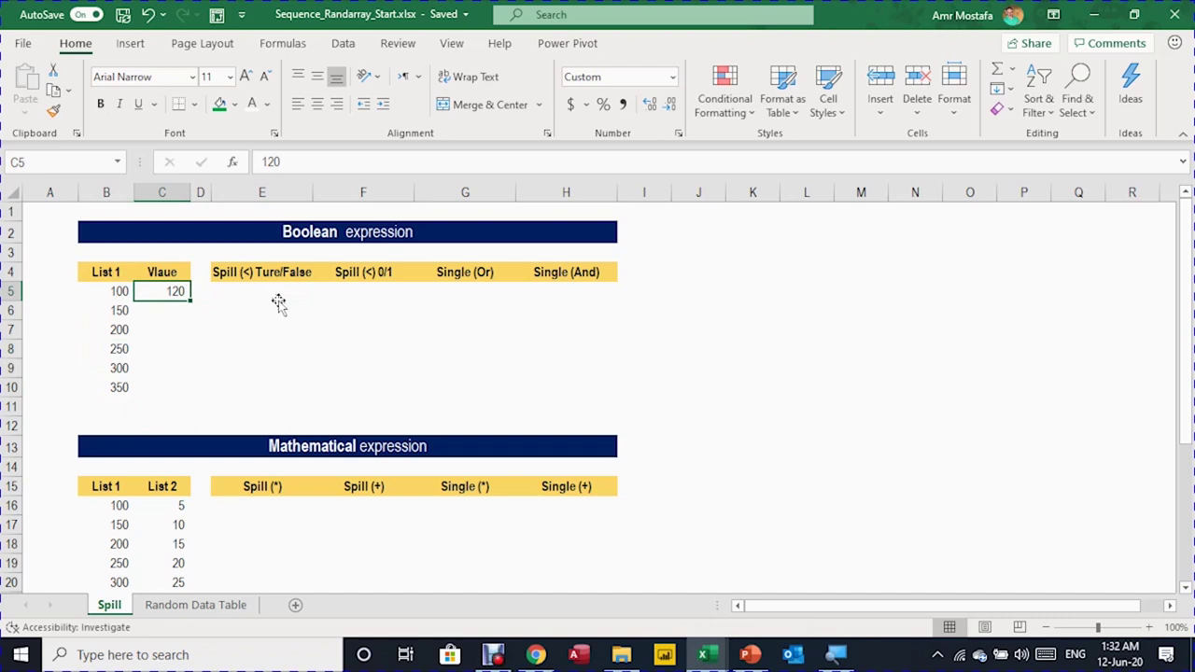
Examine the List 1 values in B5:B10 and the comparison value in C5.
{"action": "key", "text": "Left"}
{"action": "key", "text": "shift+Down"}
{"action": "key", "text": "shift+Down"}
{"action": "key", "text": "shift+Down"}
{"action": "key", "text": "shift+Down"}
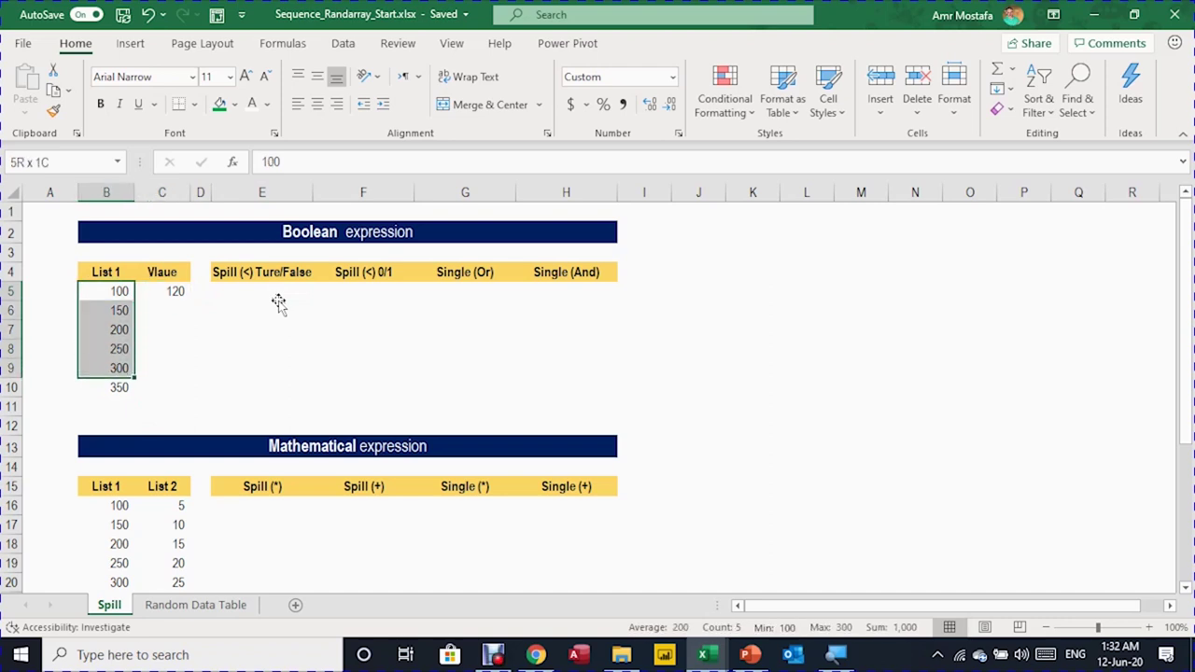
{"action": "key", "text": "shift+Down"}
{"action": "key", "text": "Up"}
{"action": "key", "text": "Right"}
{"action": "key", "text": "Down"}
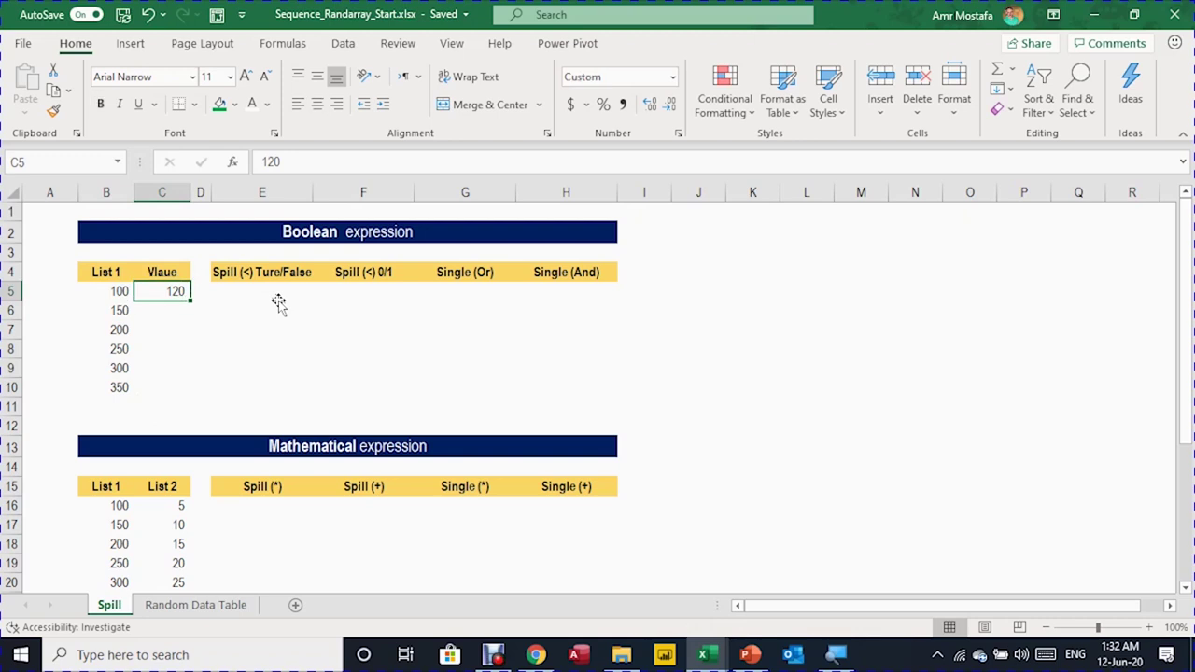
{"action": "key", "text": "Left"}
{"action": "key", "text": "Right"}
{"action": "key", "text": "Right"}
{"action": "key", "text": "Right"}
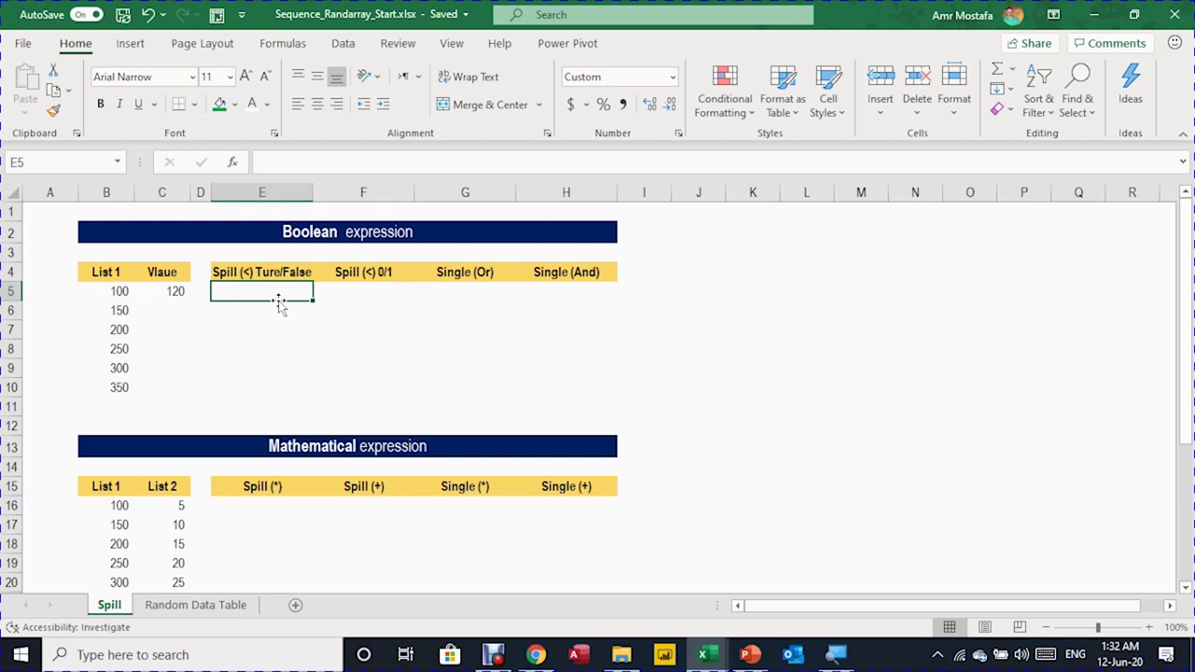
{"action": "key", "text": "Left"}
{"action": "key", "text": "Left"}
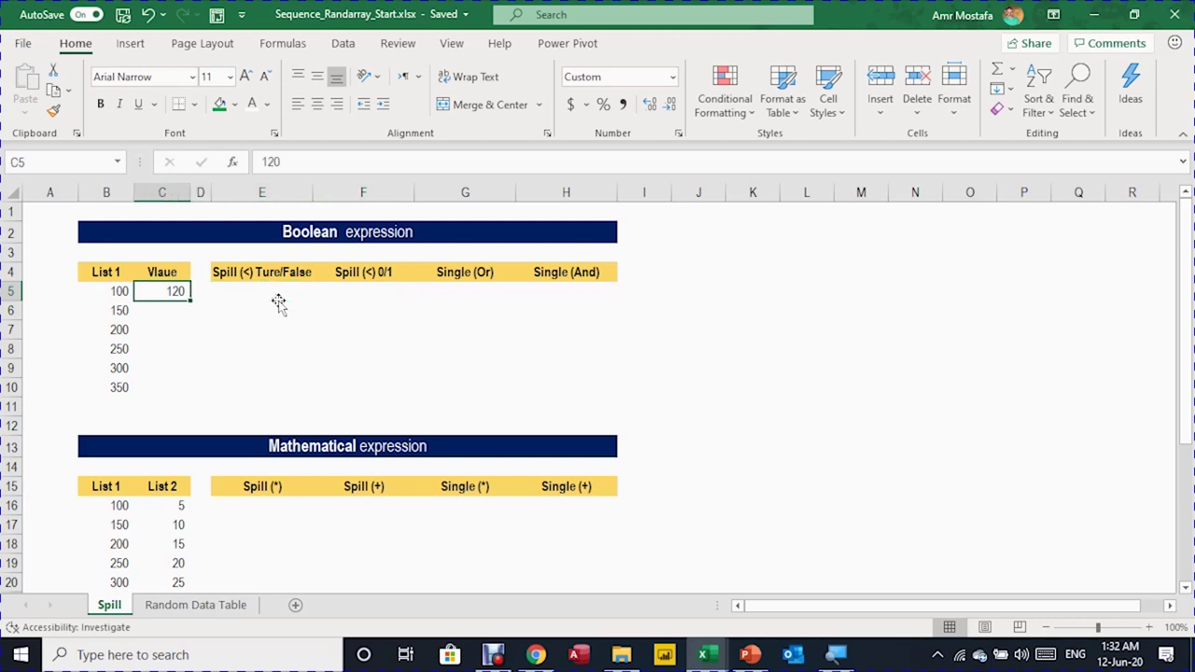
{"action": "key", "text": "Left"}
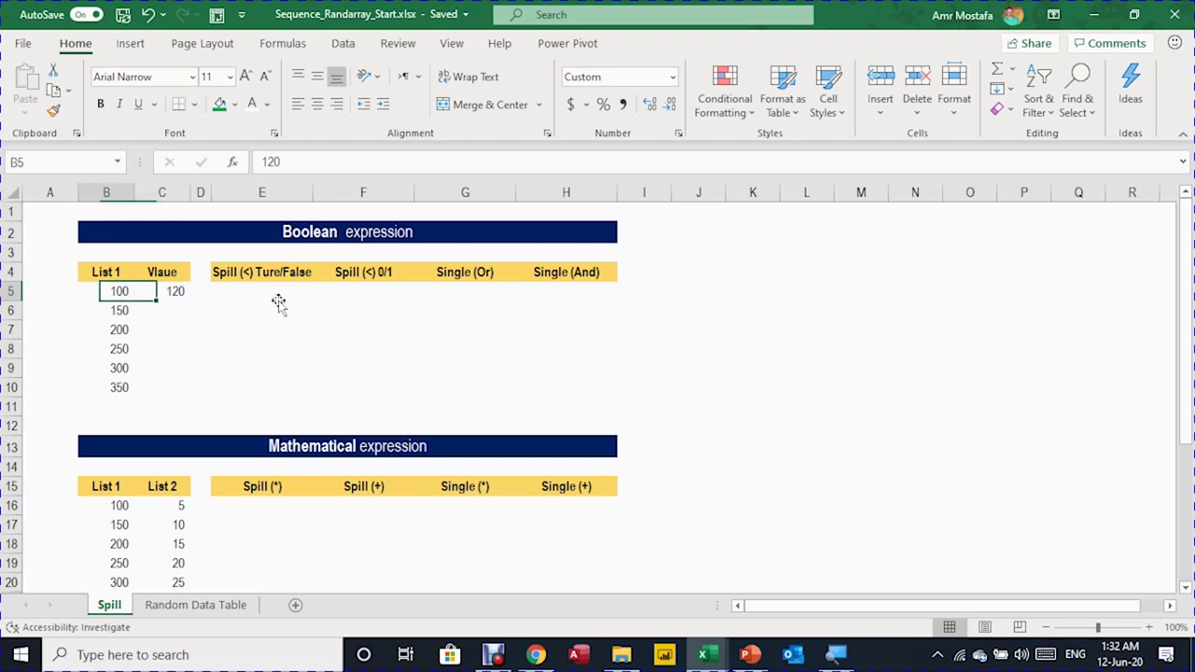
{"action": "key", "text": "shift+Down"}
{"action": "key", "text": "shift+Down"}
{"action": "key", "text": "shift+Down"}
{"action": "key", "text": "shift+Down"}
{"action": "key", "text": "shift+Down"}
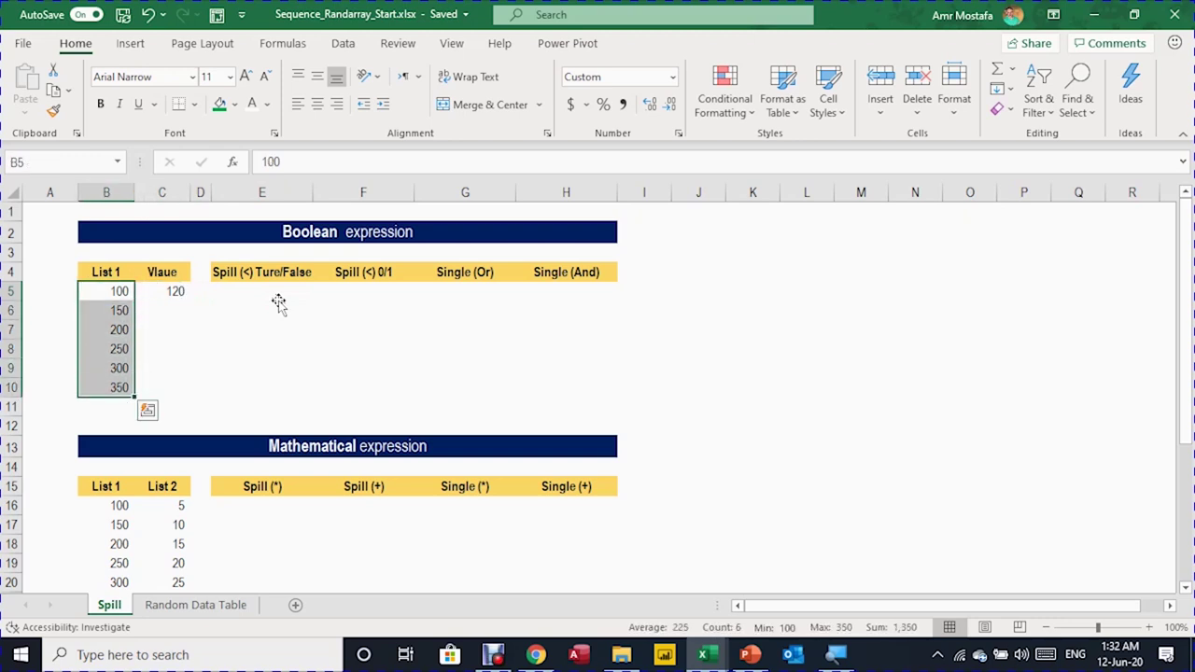
{"action": "key", "text": "shift+Up"}
{"action": "key", "text": "shift+Up"}
{"action": "key", "text": "shift+Up"}
{"action": "key", "text": "shift+Up"}
{"action": "key", "text": "shift+Up"}
Enter the spill formula =C5<B5:B10 in E5 to compare the value with every List 1 entry.
{"action": "key", "text": "Right"}
{"action": "key", "text": "Right"}
{"action": "key", "text": "Right"}
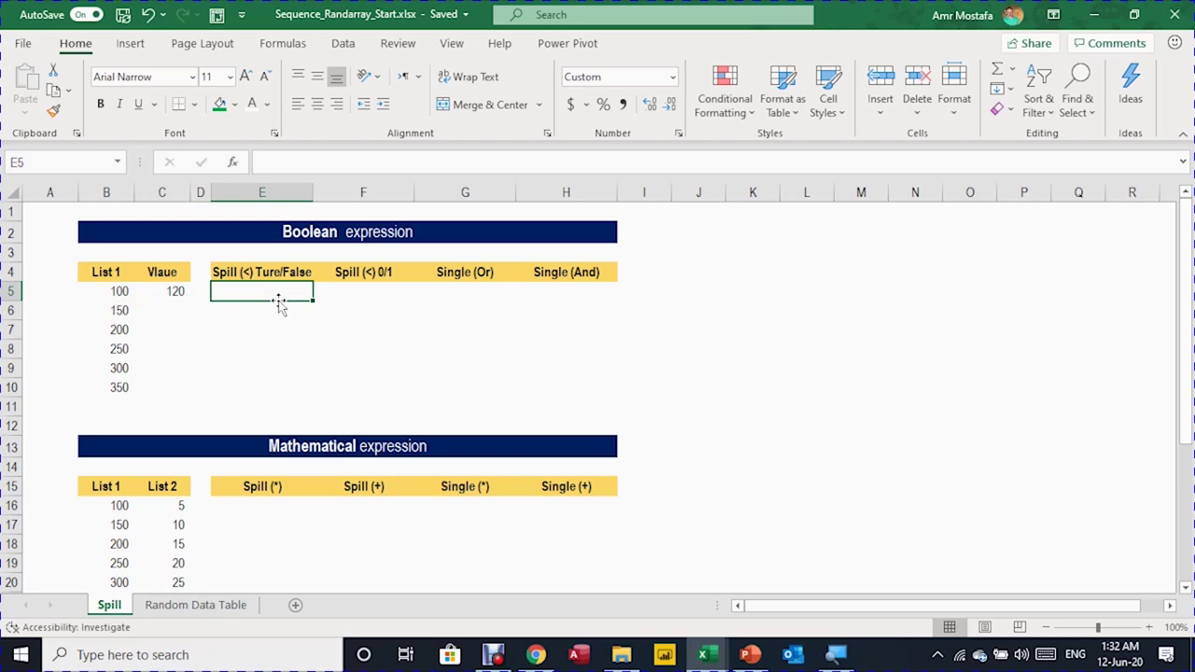
{"action": "type", "text": "="}
{"action": "key", "text": "Left"}
{"action": "key", "text": "Left"}
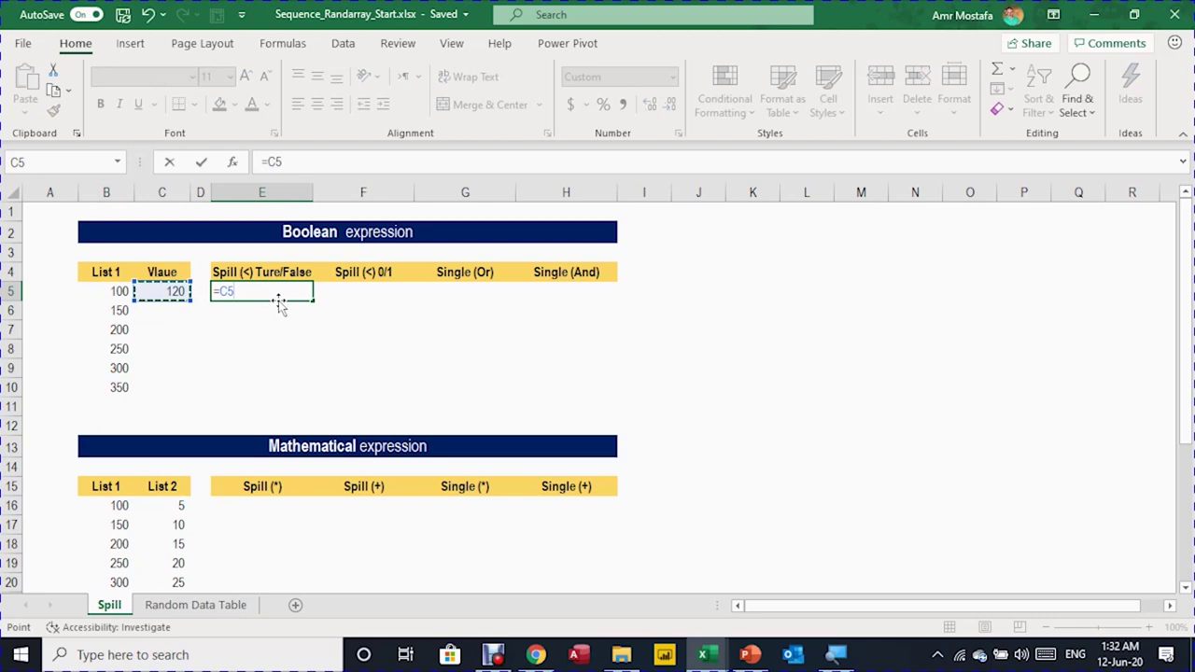
{"action": "type", "text": "<"}
{"action": "key", "text": "Left"}
{"action": "key", "text": "Left"}
{"action": "key", "text": "Left"}
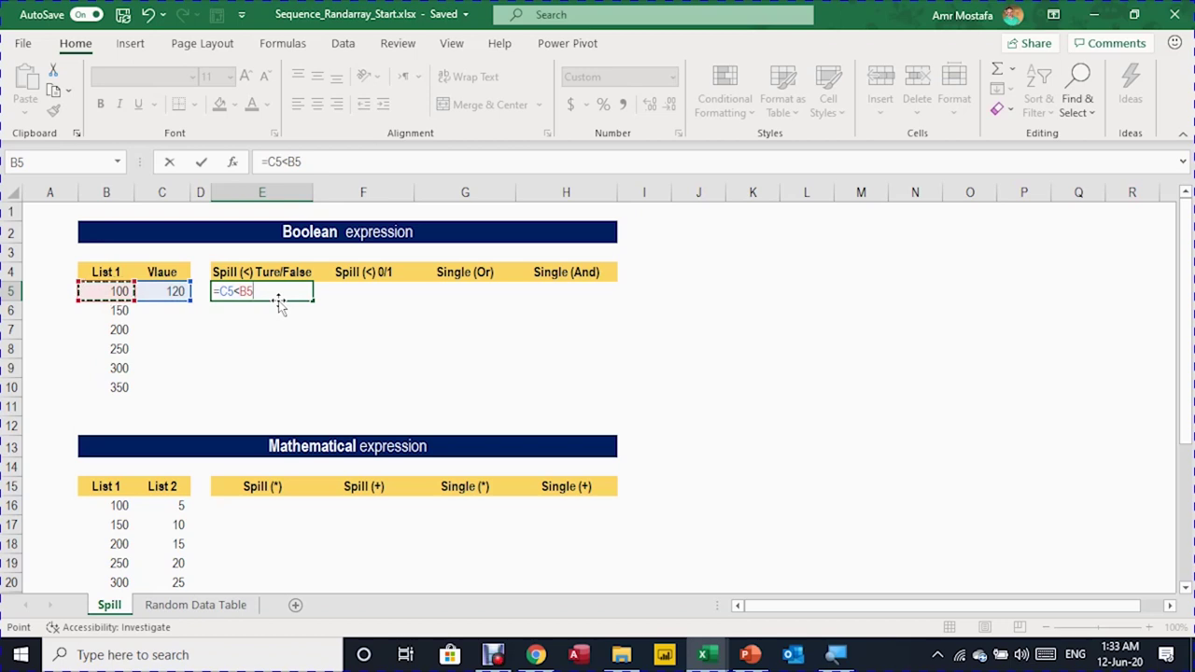
{"action": "key", "text": "shift+Down"}
{"action": "key", "text": "shift+Down"}
{"action": "key", "text": "shift+Down"}
{"action": "key", "text": "shift+Down"}
{"action": "key", "text": "shift+Down"}
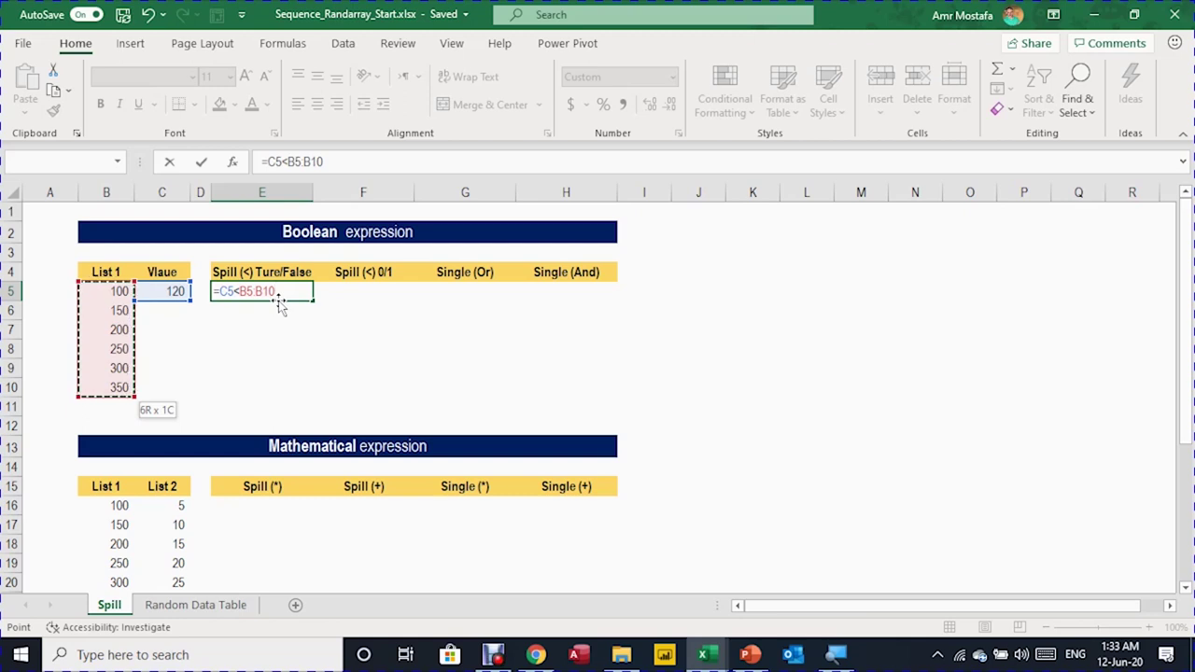
{"action": "key", "text": "Return"}
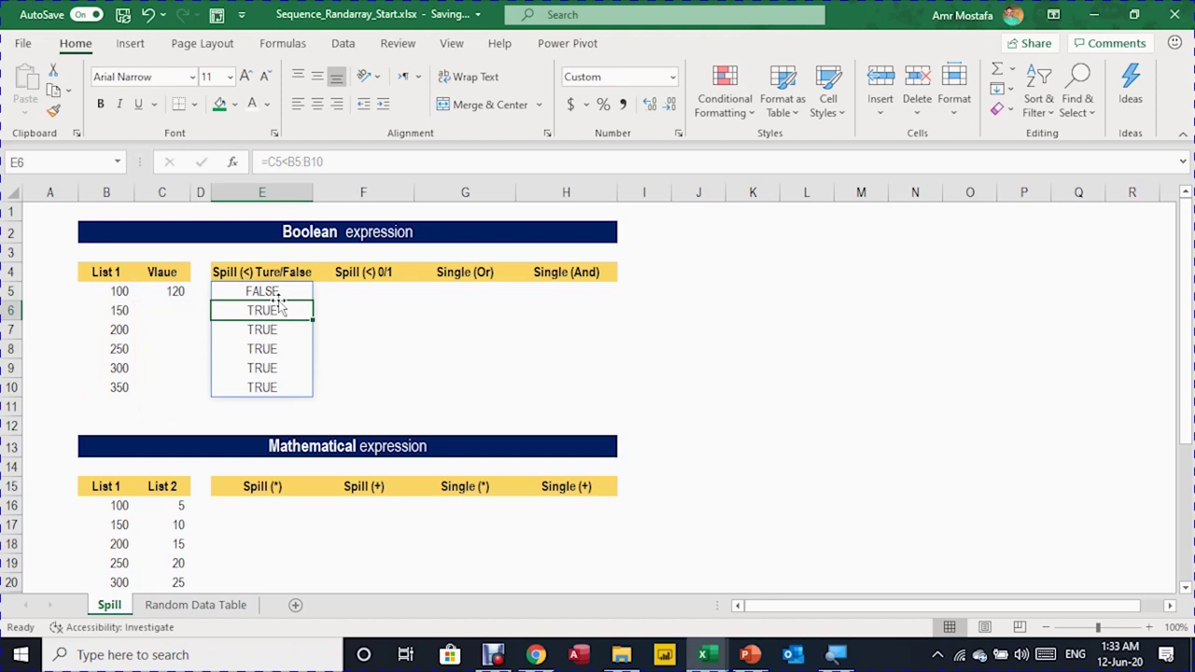
Compare the first spilled result in E5 with the value in C5 and the first List 1 entry.
{"action": "key", "text": "Up"}
{"action": "key", "text": "Down"}
{"action": "key", "text": "Up"}
{"action": "key", "text": "Left"}
{"action": "key", "text": "Left"}
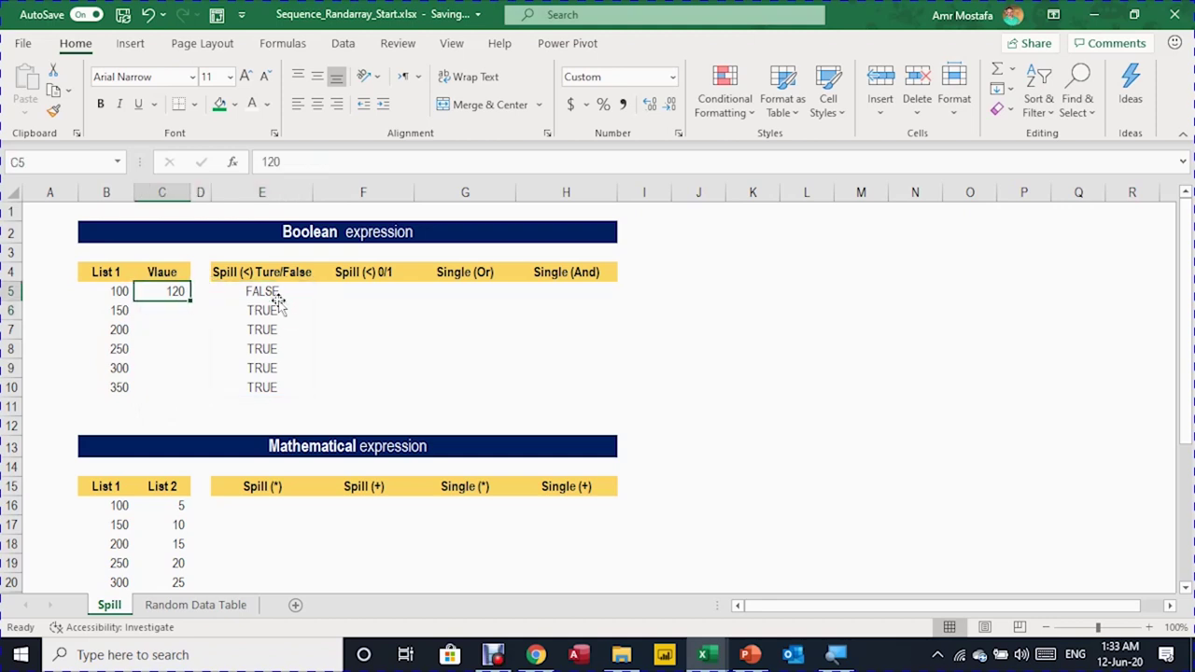
{"action": "key", "text": "Right"}
{"action": "key", "text": "Right"}
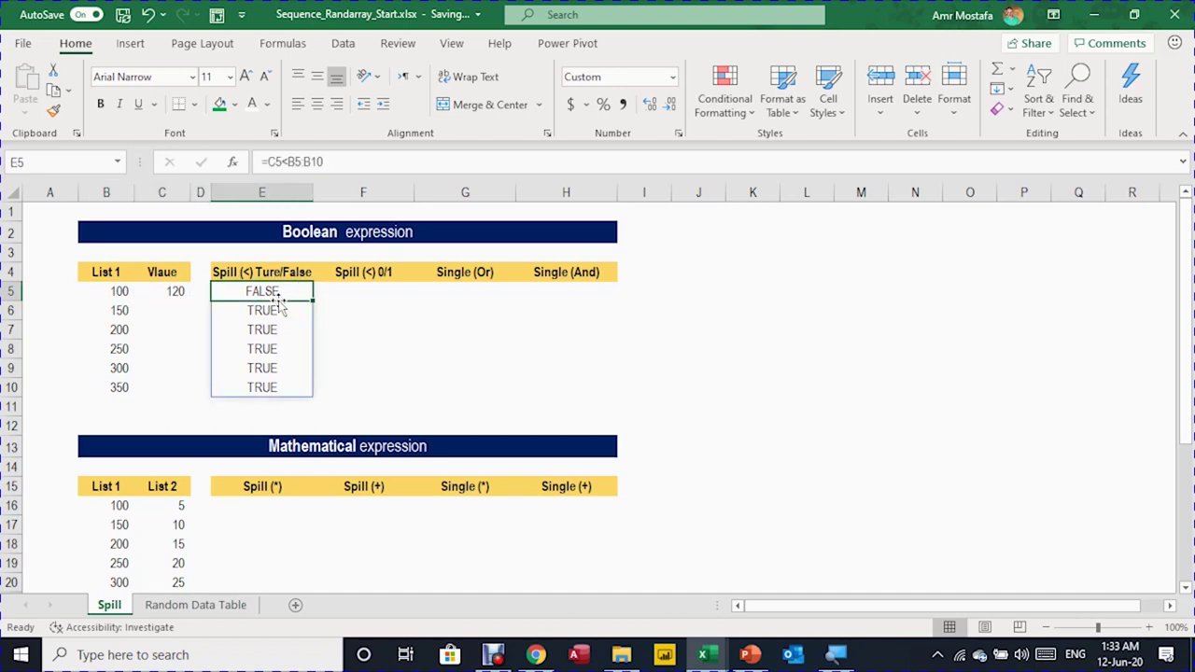
{"action": "key", "text": "Left"}
{"action": "key", "text": "Left"}
{"action": "key", "text": "Left"}
{"action": "key", "text": "Right"}
{"action": "key", "text": "Right"}
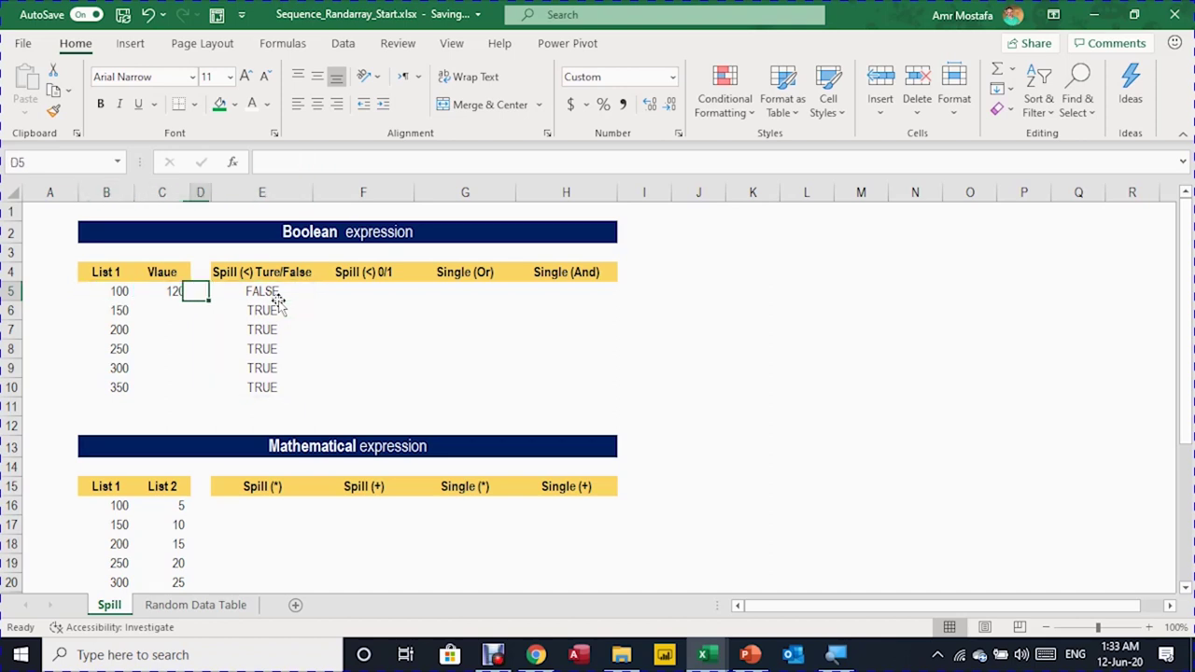
Check the spilled results in E6:E10 against the remaining List 1 entries.
{"action": "key", "text": "Right"}
{"action": "key", "text": "Down"}
{"action": "key", "text": "Down"}
{"action": "key", "text": "Left"}
{"action": "key", "text": "Left"}
{"action": "key", "text": "Left"}
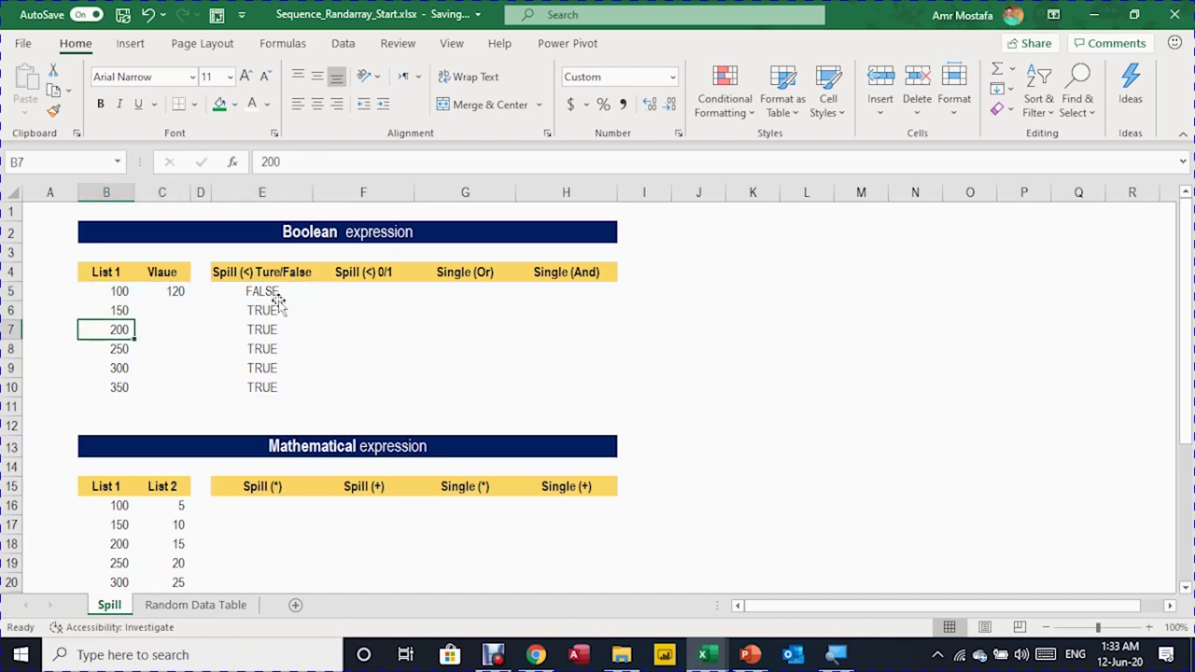
{"action": "key", "text": "Down"}
{"action": "key", "text": "Up"}
{"action": "key", "text": "Up"}
{"action": "key", "text": "Right"}
{"action": "key", "text": "Right"}
{"action": "key", "text": "Right"}
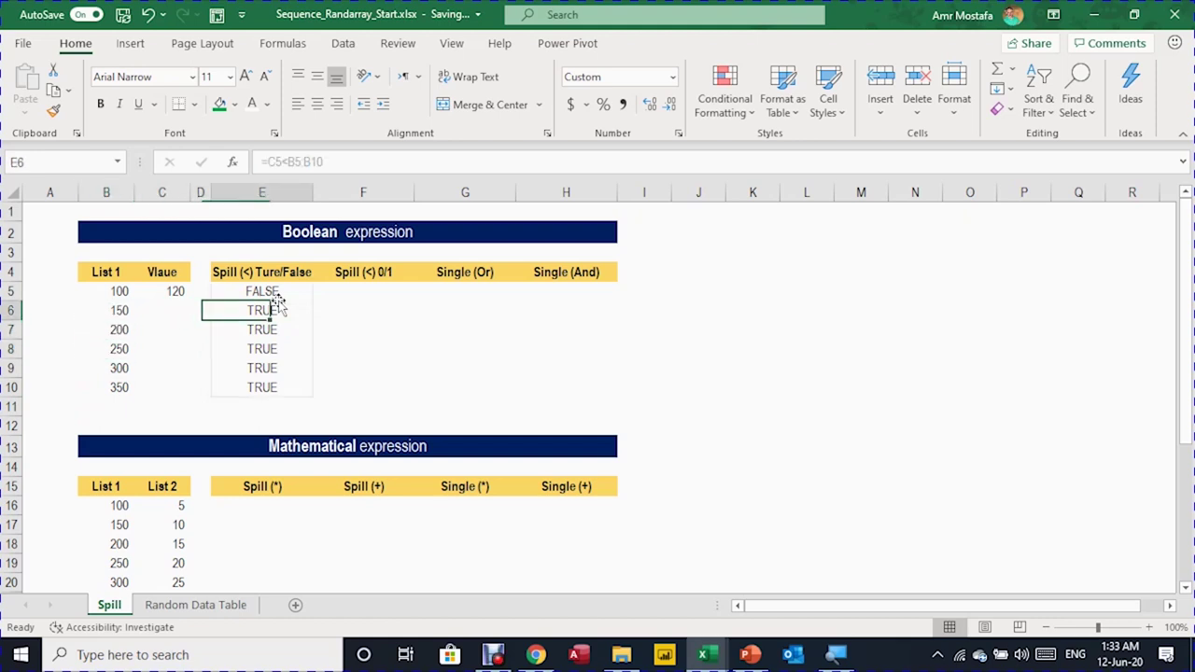
{"action": "key", "text": "Down"}
{"action": "key", "text": "Down"}
{"action": "key", "text": "Down"}
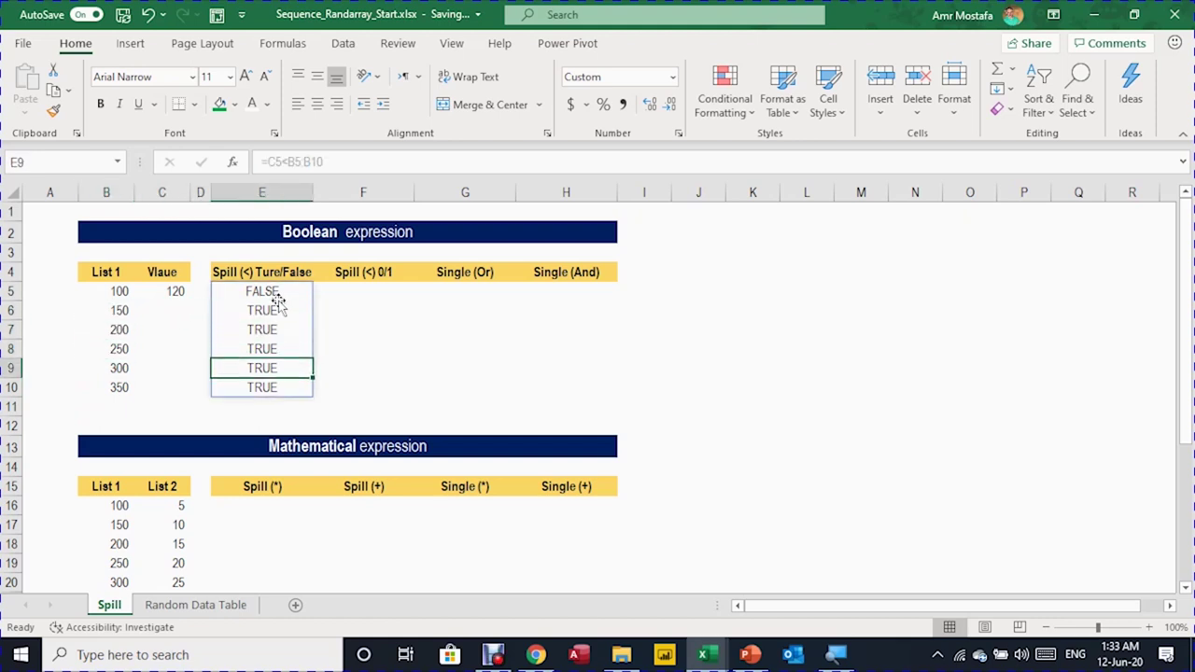
{"action": "key", "text": "Up"}
{"action": "key", "text": "Up"}
{"action": "key", "text": "Up"}
{"action": "key", "text": "Up"}
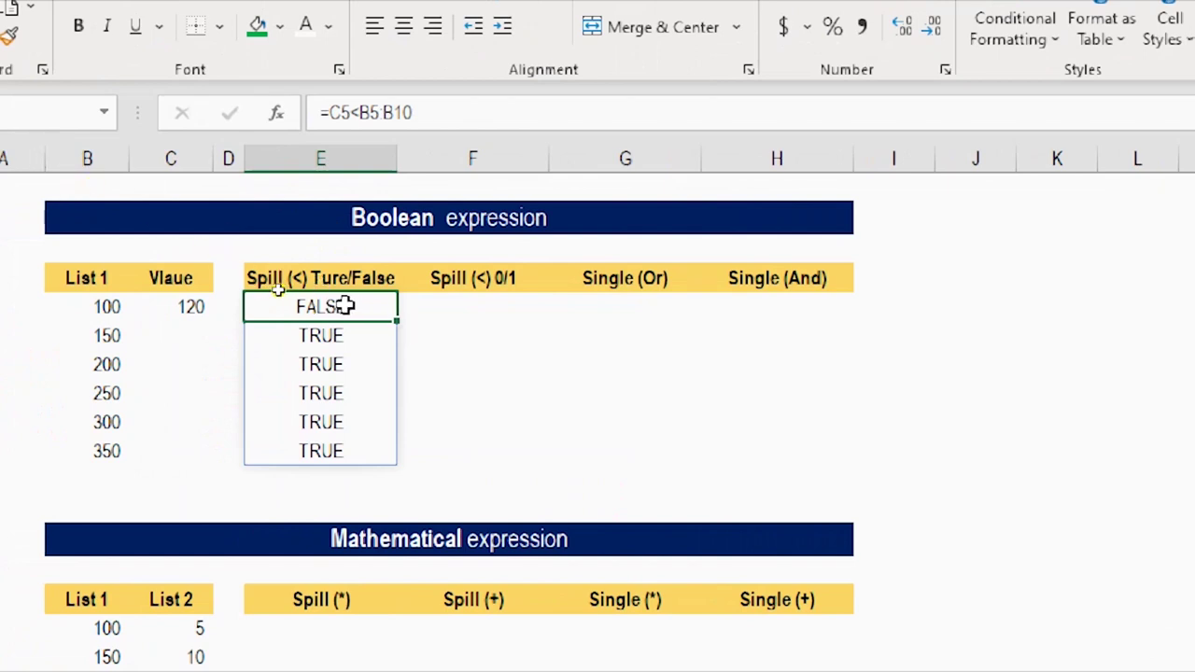
Inspect how the formula appears in its source cell E5 and in the spilled cells E6:E10.
{"action": "left_click", "coordinate": [433, 113]}
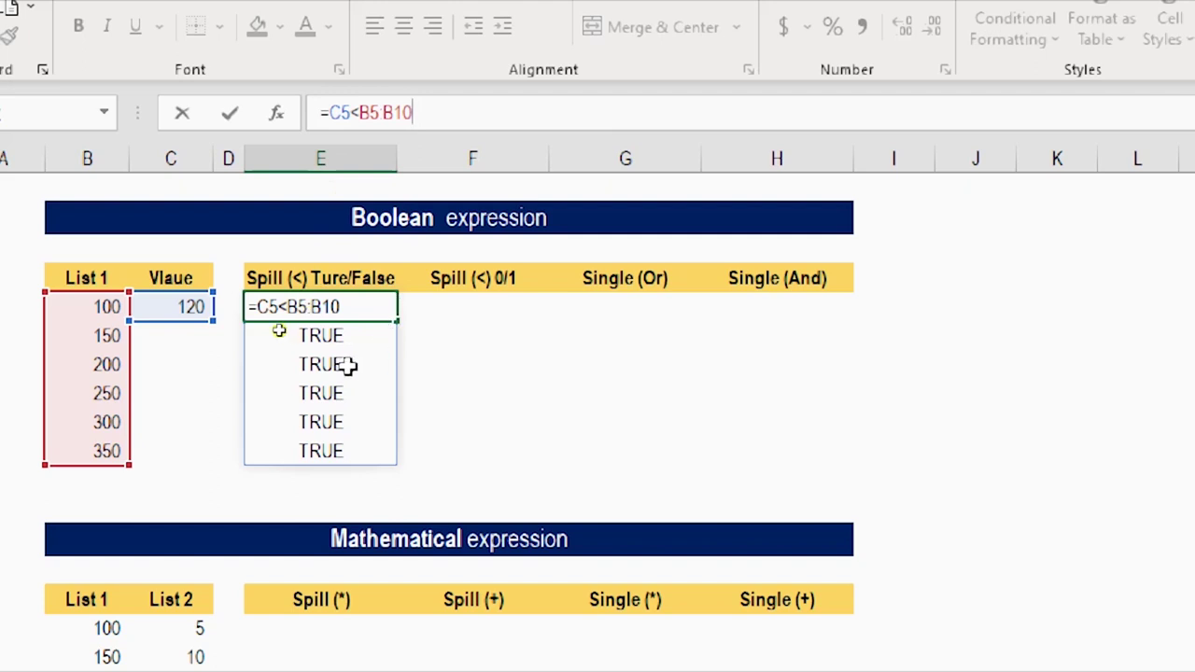
{"action": "left_click", "coordinate": [340, 334]}
{"action": "left_click", "coordinate": [441, 113]}
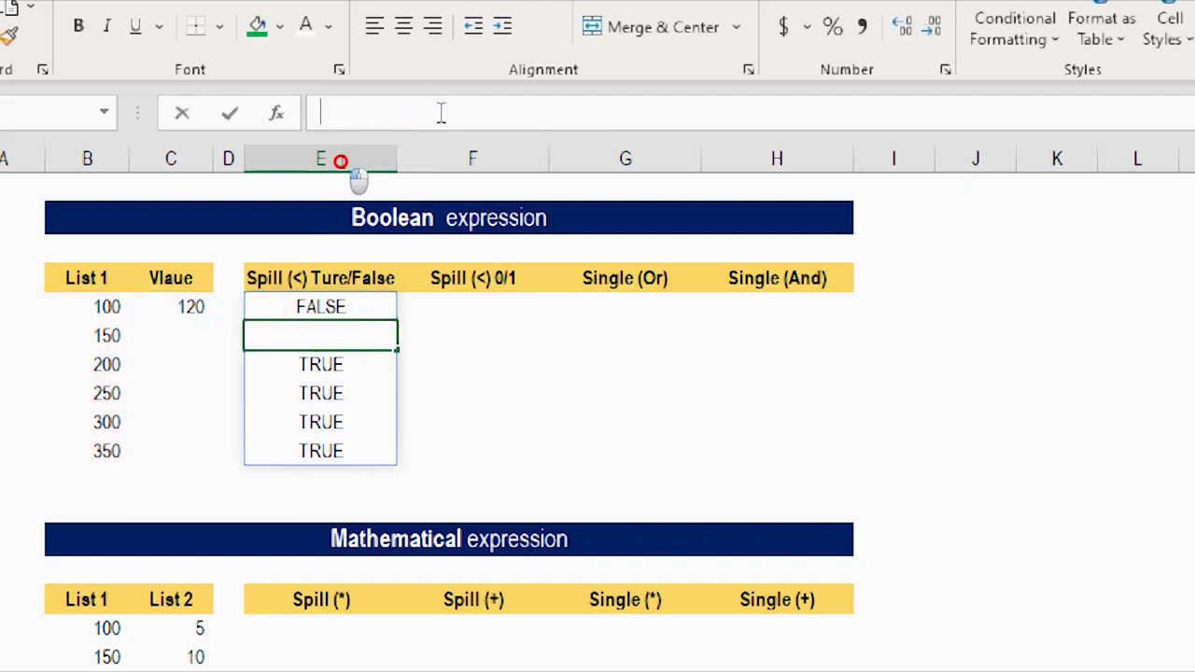
{"action": "key", "text": "Escape"}
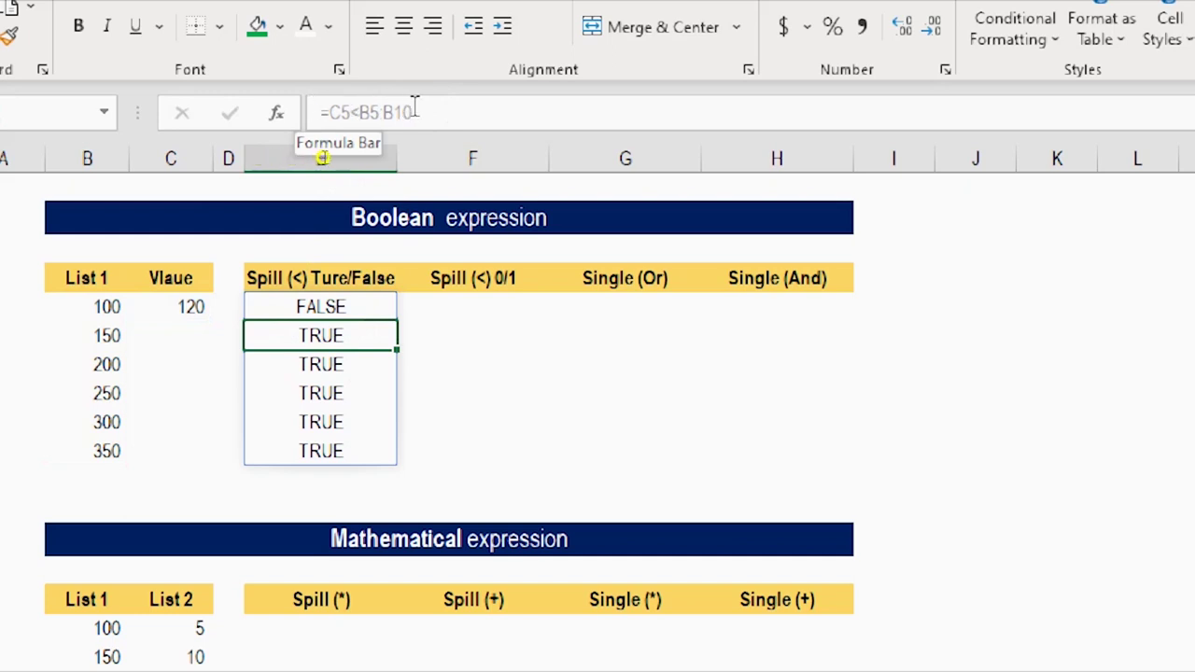
{"action": "left_click", "coordinate": [361, 301]}
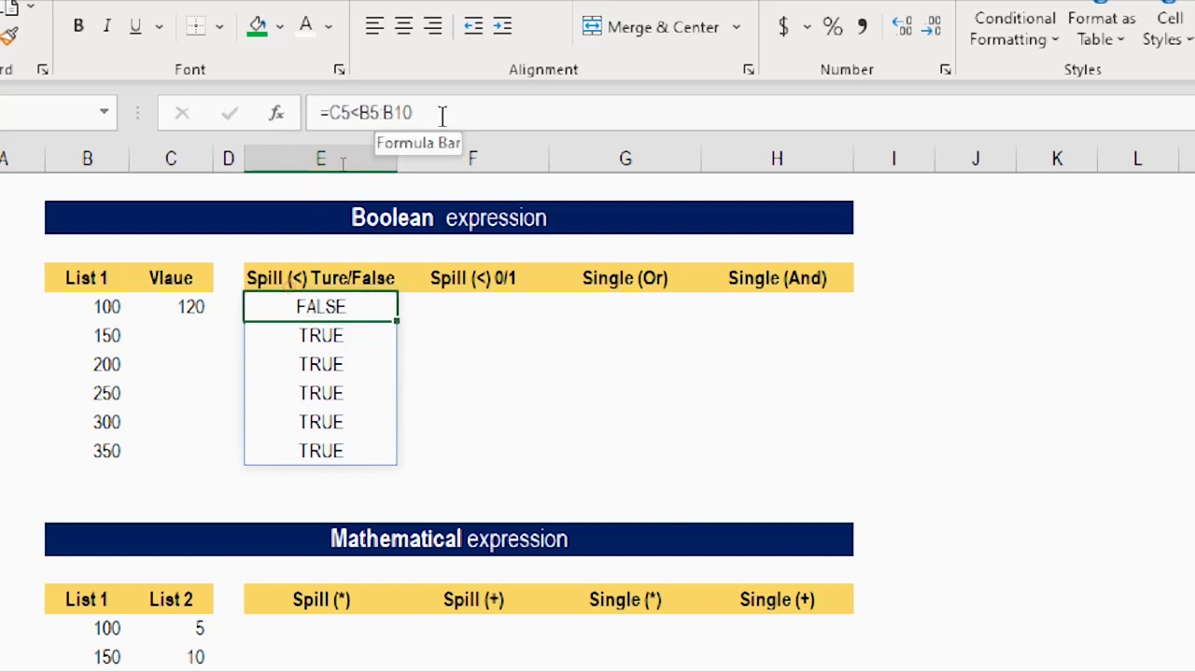
{"action": "left_click_drag", "start_coordinate": [347, 334], "coordinate": [338, 453]}
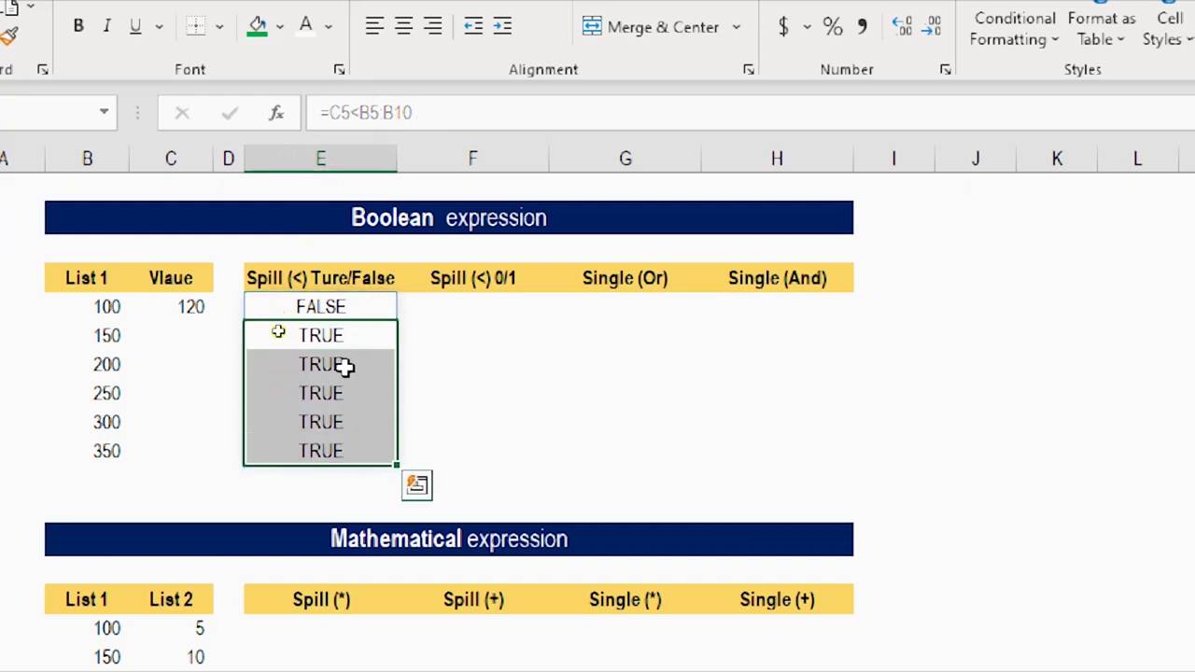
Test referencing a spilled cell by entering =E6 in J6, and clear that test formula.
{"action": "left_click", "coordinate": [489, 333]}
{"action": "left_click", "coordinate": [972, 334]}
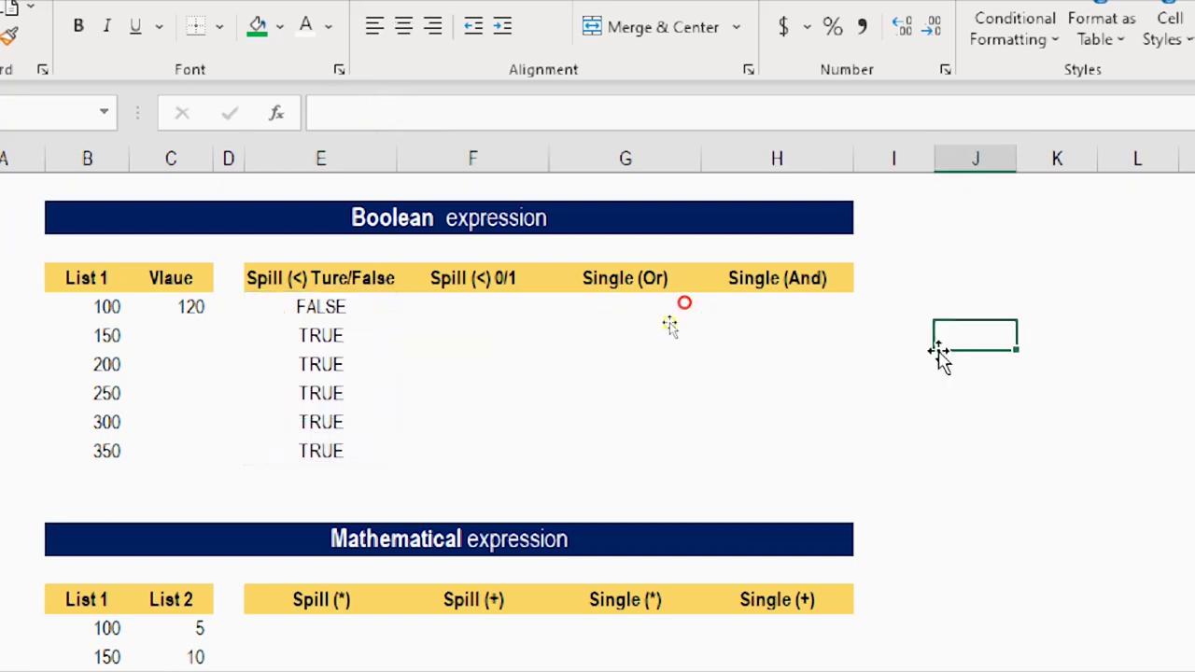
{"action": "type", "text": "="}
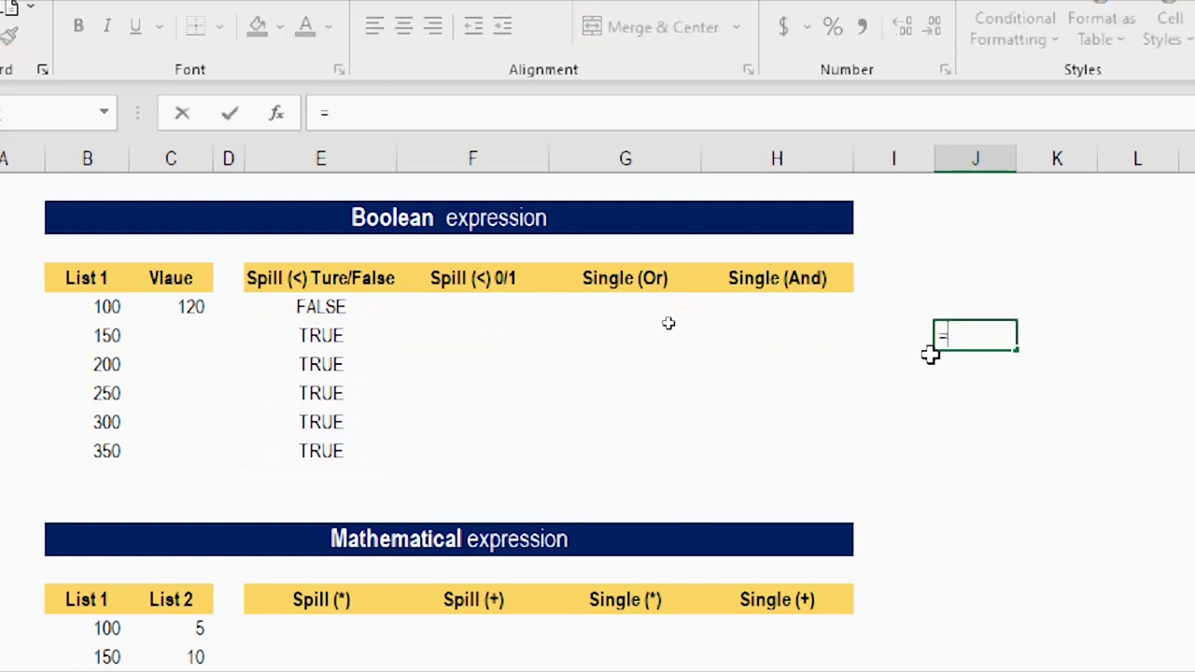
{"action": "key", "text": "Left"}
{"action": "key", "text": "Left"}
{"action": "key", "text": "Left"}
{"action": "key", "text": "Left"}
{"action": "key", "text": "Left"}
{"action": "key", "text": "Left"}
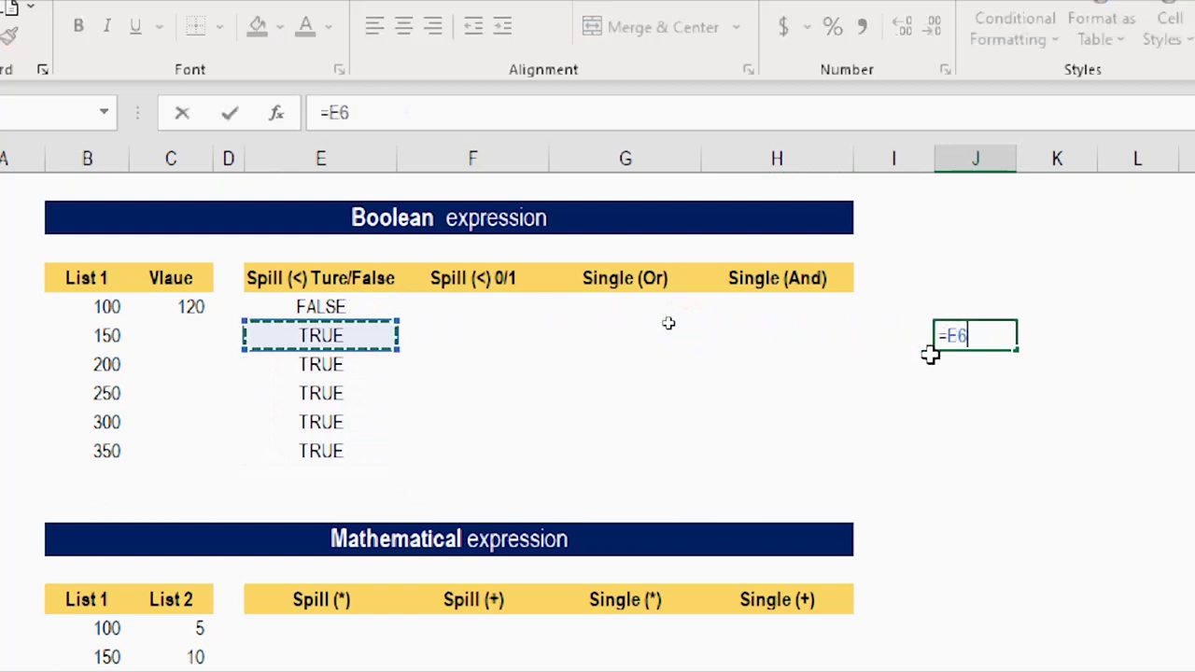
{"action": "key", "text": "Right"}
{"action": "key", "text": "Return"}
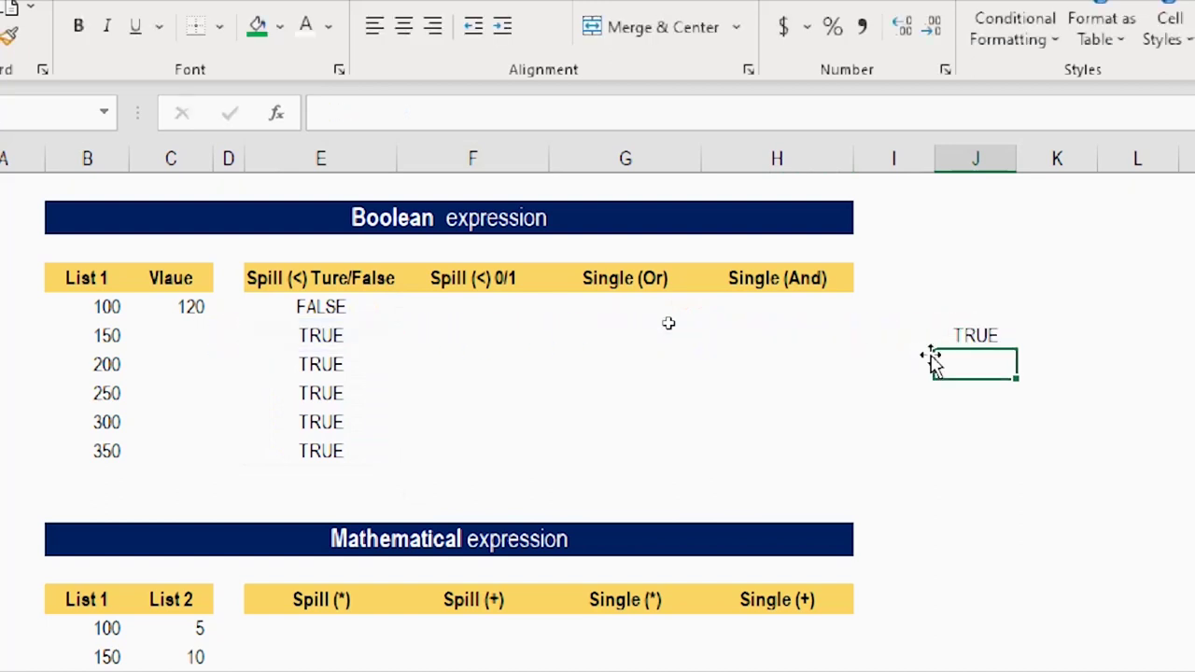
{"action": "key", "text": "Up"}
{"action": "key", "text": "Delete"}
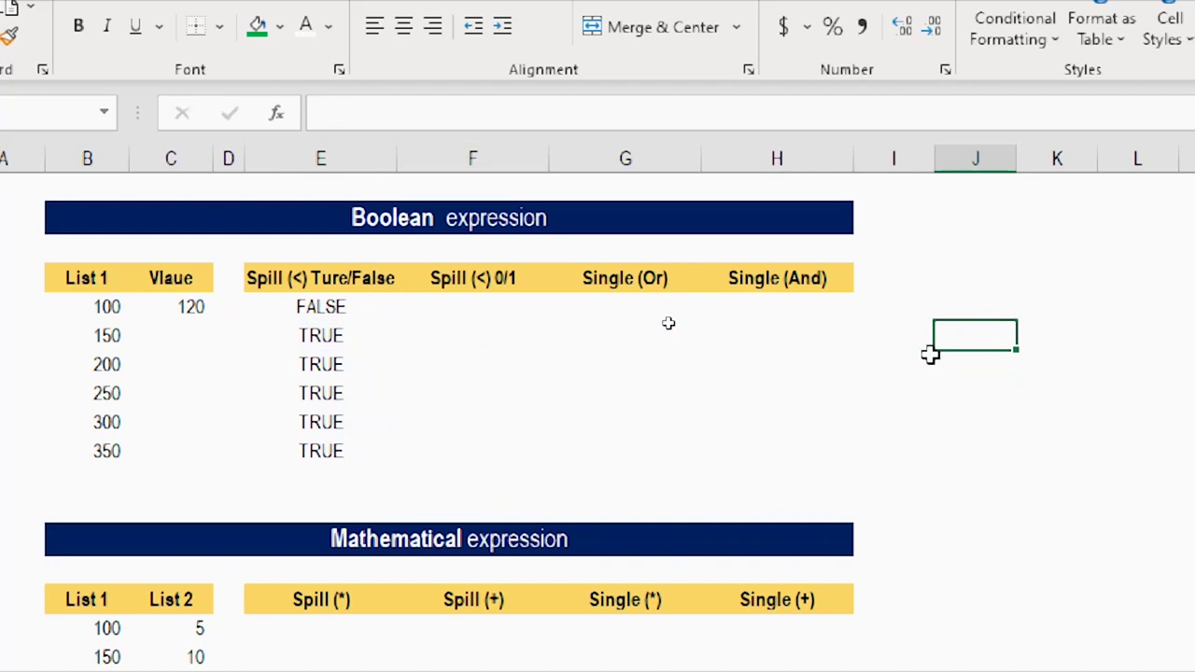
Examine the formula in E5 and the spilled cells down to E8.
{"action": "key", "text": "Left"}
{"action": "key", "text": "Left"}
{"action": "key", "text": "Left"}
{"action": "key", "text": "Left"}
{"action": "key", "text": "Left"}
{"action": "key", "text": "Up"}
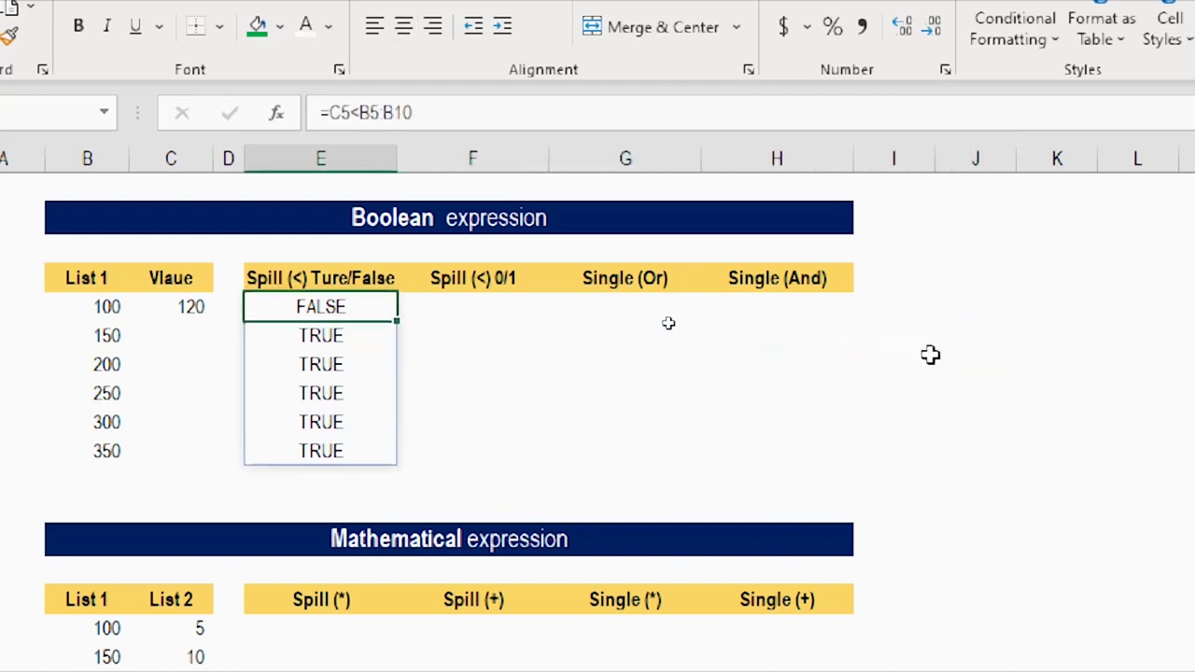
{"action": "key", "text": "Down"}
{"action": "key", "text": "Down"}
{"action": "key", "text": "Down"}
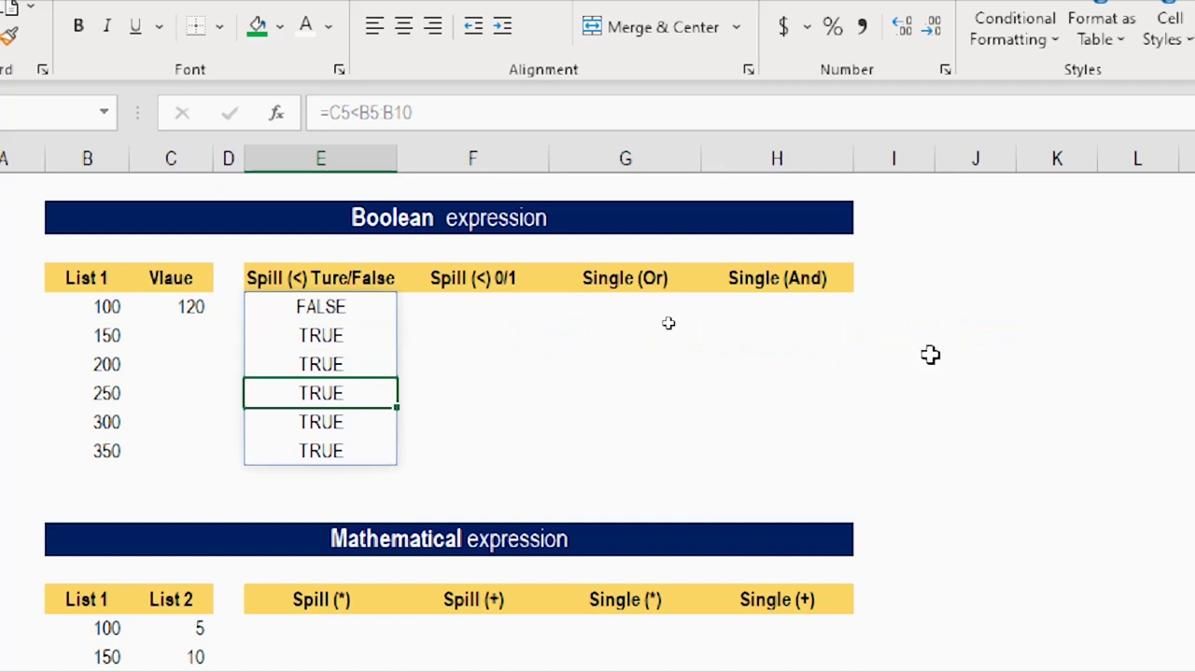
Delete the spill formula in E5, undo the deletion, and check the cells around it.
{"action": "key", "text": "Up"}
{"action": "key", "text": "Up"}
{"action": "key", "text": "Up"}
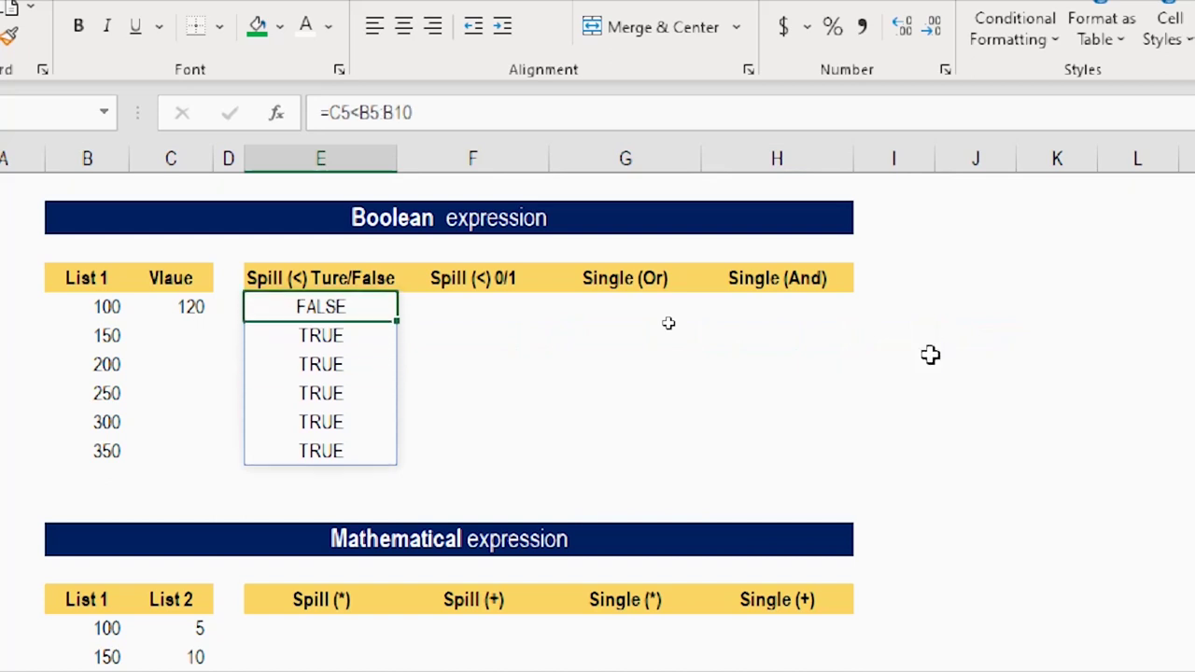
{"action": "key", "text": "Delete"}
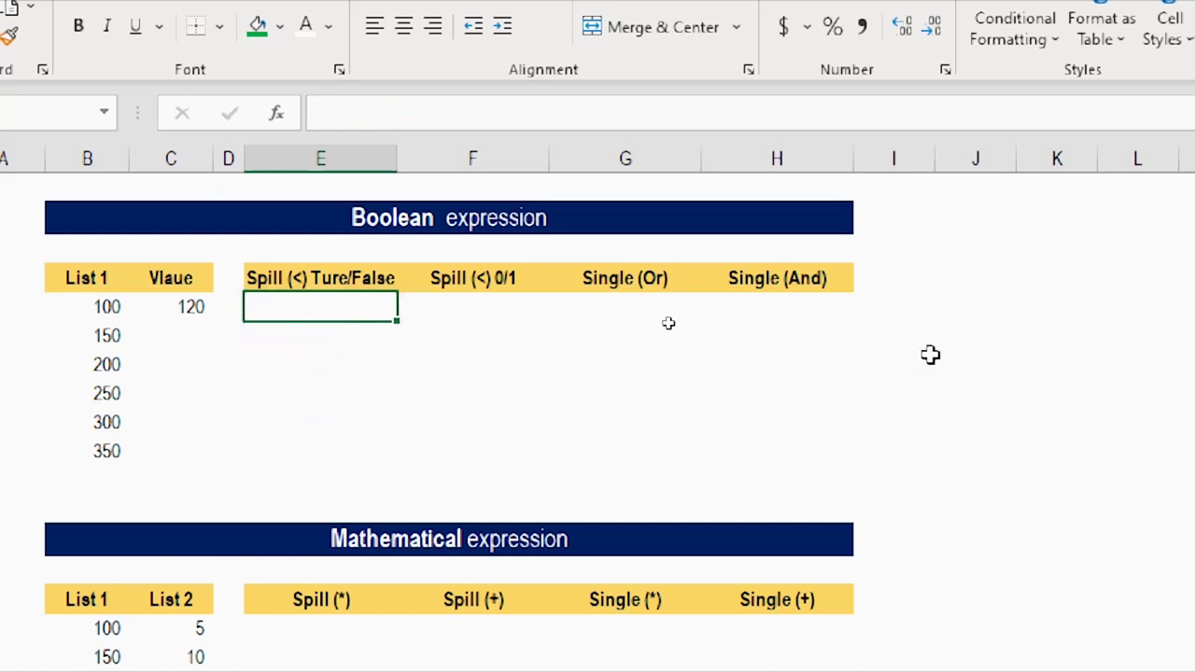
{"action": "key", "text": "ctrl+z"}
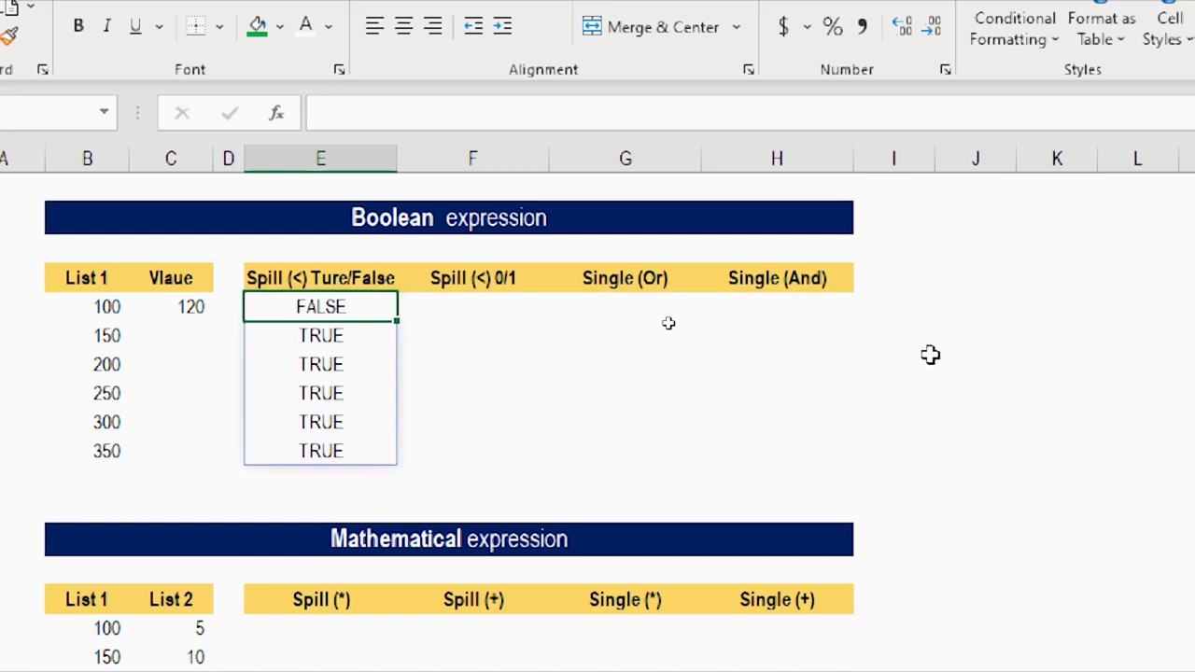
{"action": "key", "text": "Down"}
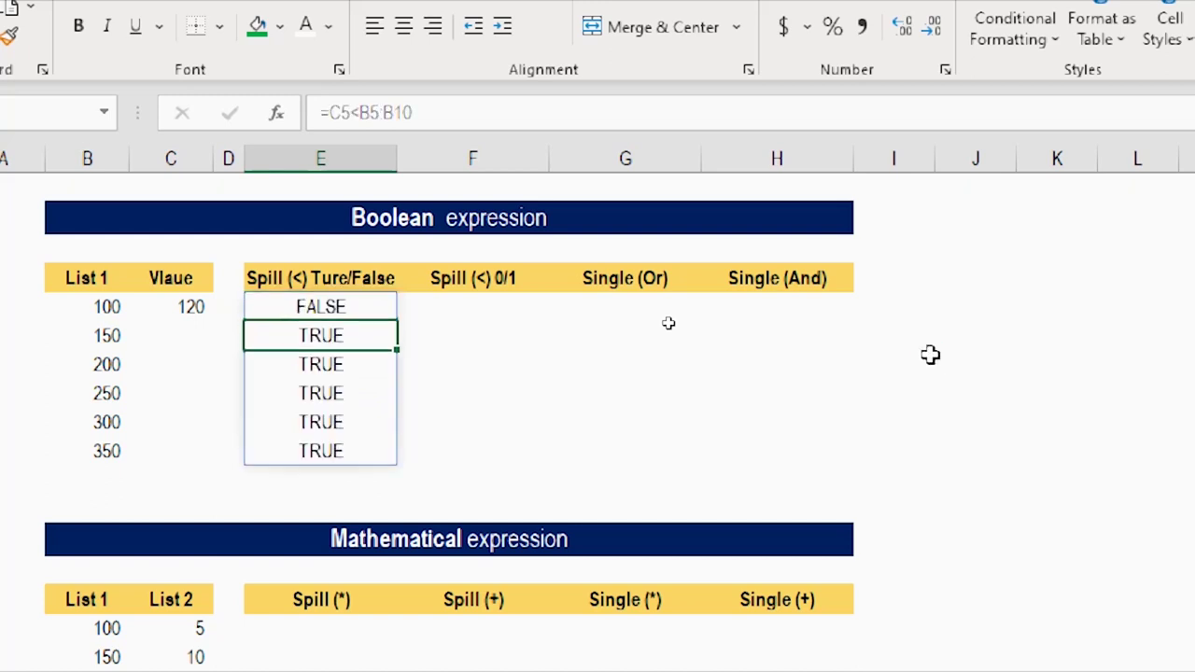
{"action": "key", "text": "Up"}
{"action": "key", "text": "Right"}
{"action": "key", "text": "Left"}
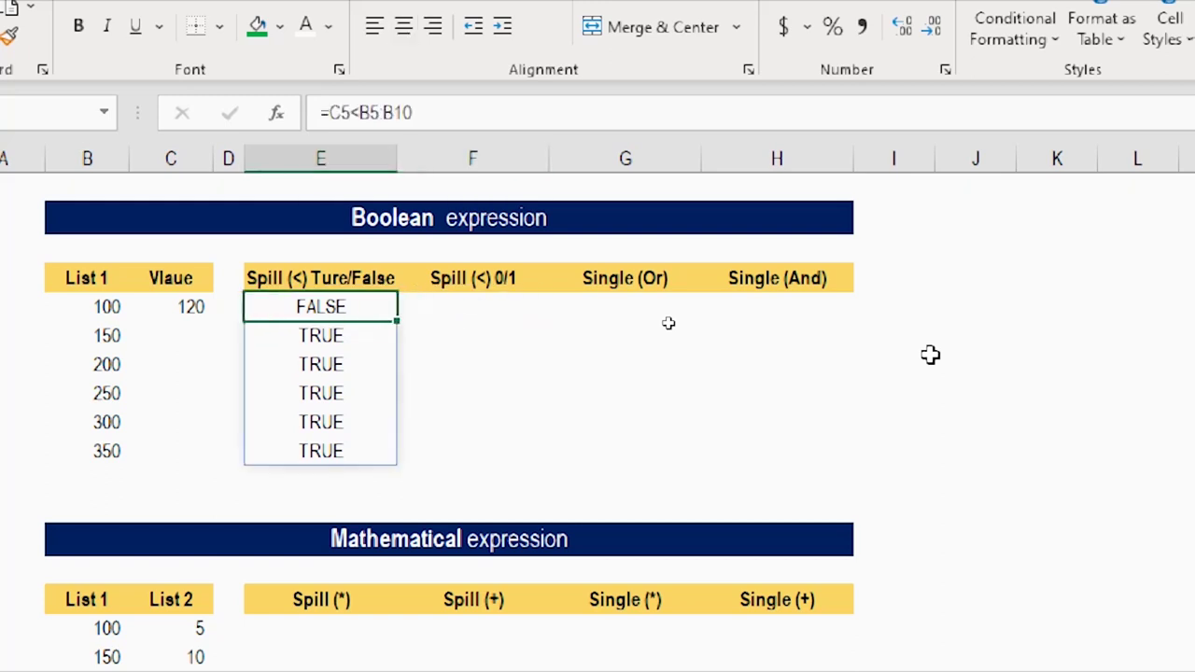
{"action": "key", "text": "Down"}
{"action": "key", "text": "Up"}
{"action": "key", "text": "Right"}
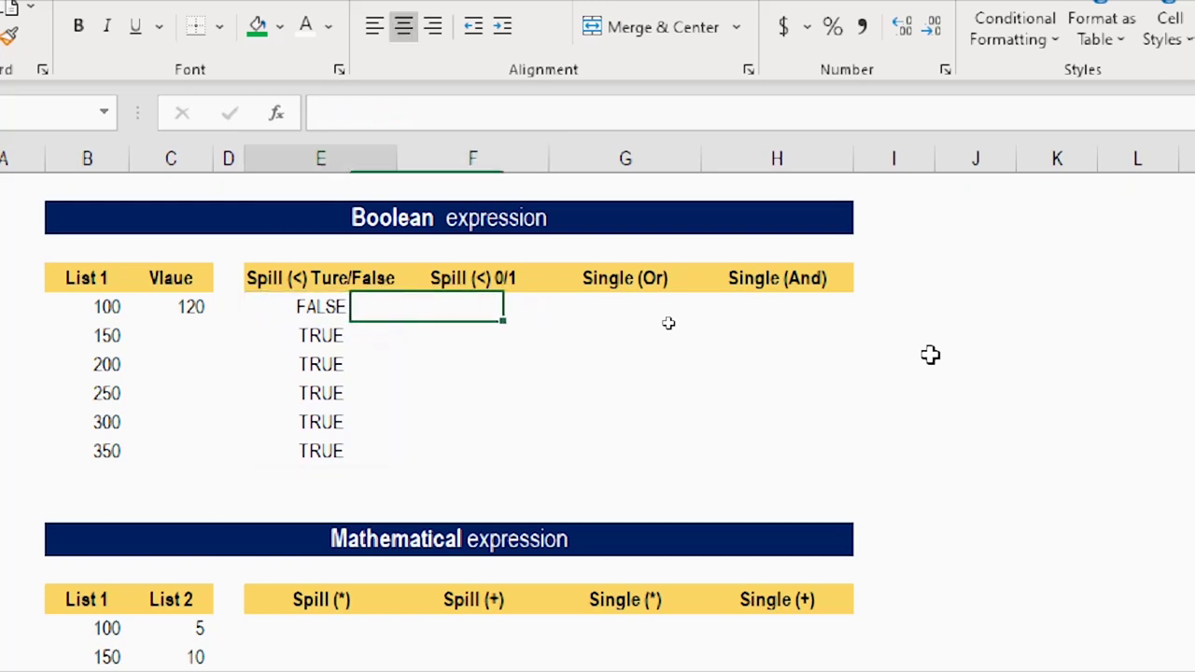
{"action": "key", "text": "Left"}
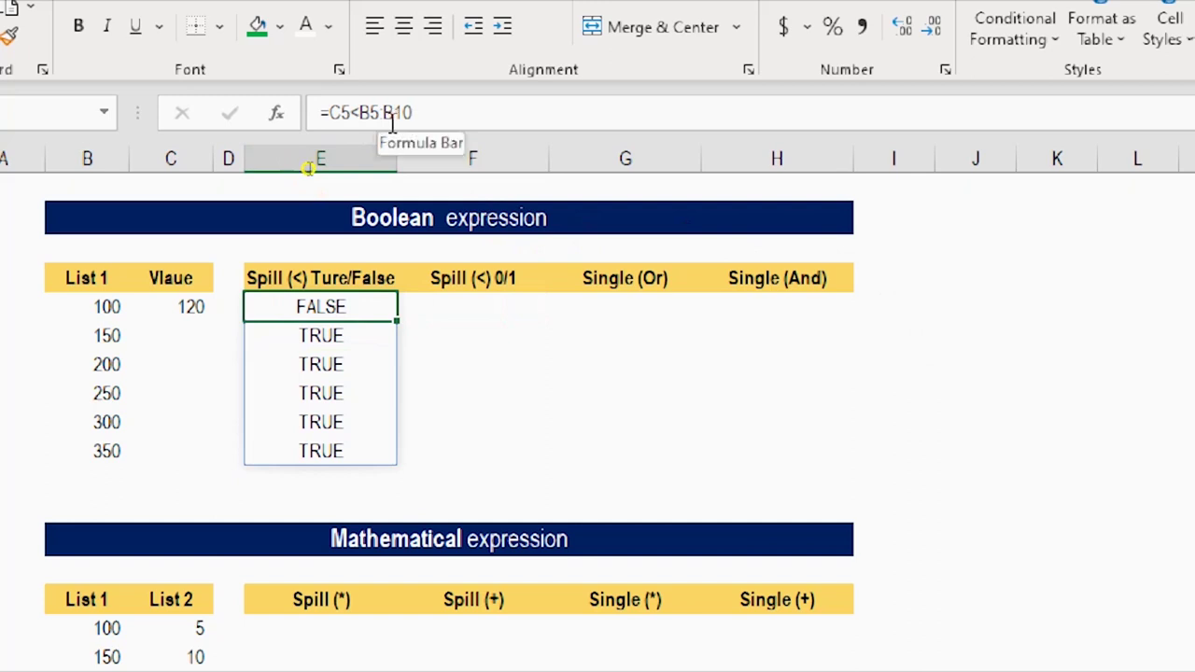
Copy the formula text =C5<B5:B10 from E5 into F5 under Spill (<) 0/1, keeping F5 open for editing.
{"action": "left_click", "coordinate": [438, 111]}
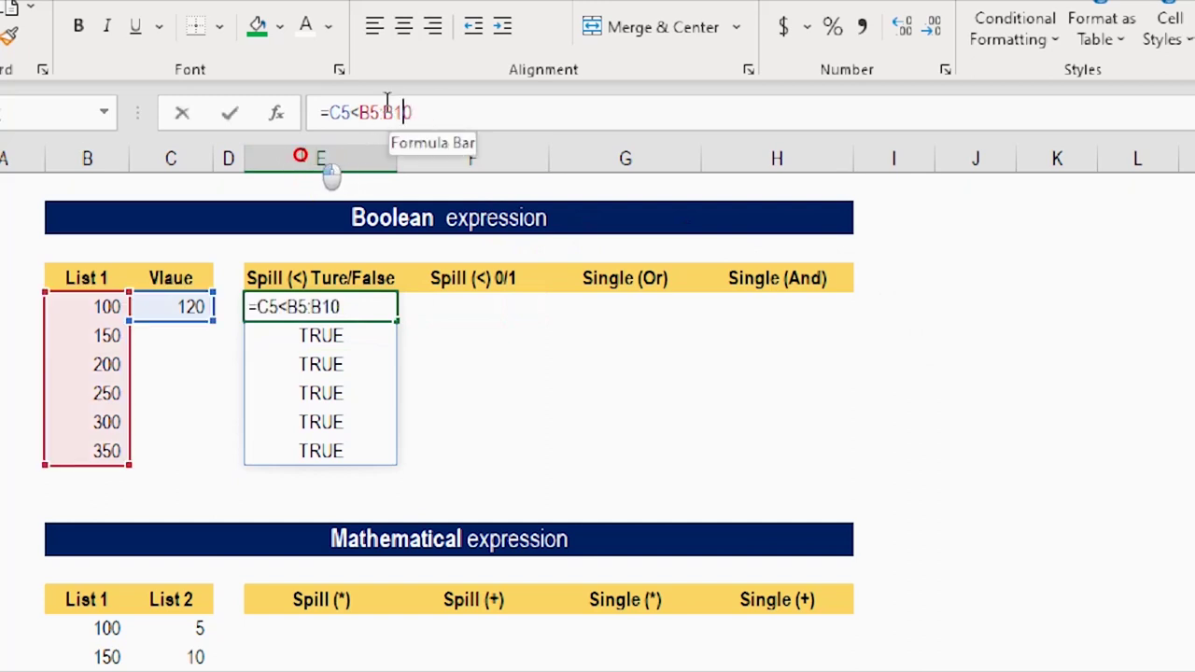
{"action": "key", "text": "shift+Home"}
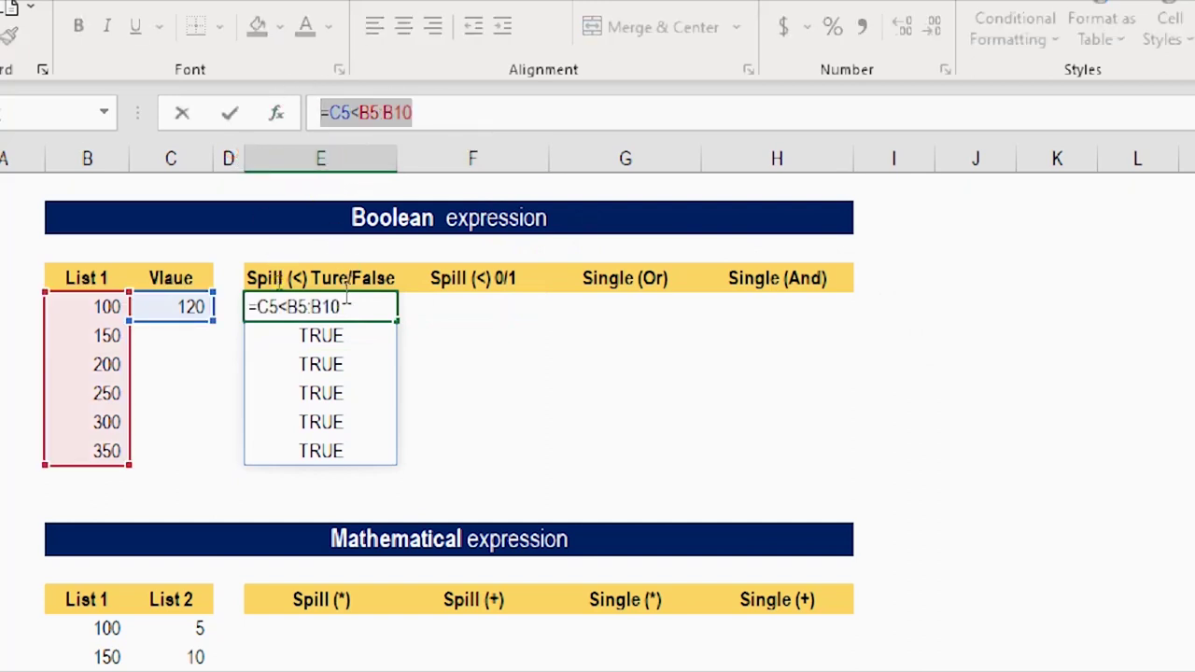
{"action": "key", "text": "ctrl+Return"}
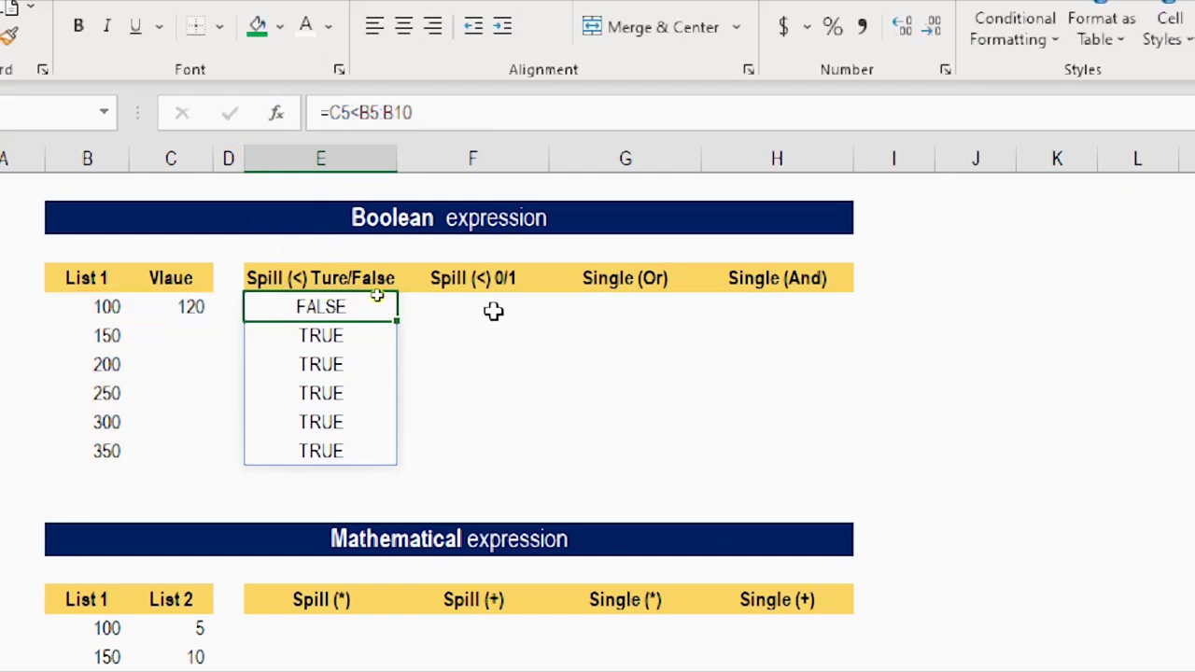
{"action": "left_click", "coordinate": [489, 306]}
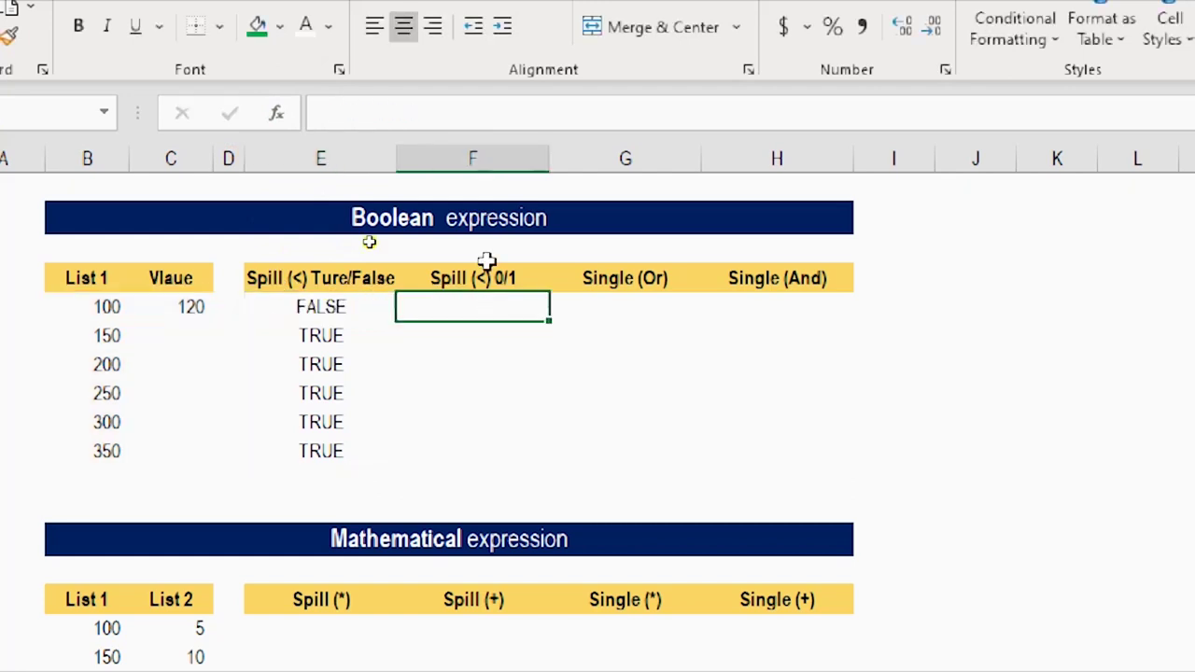
{"action": "left_click", "coordinate": [353, 105]}
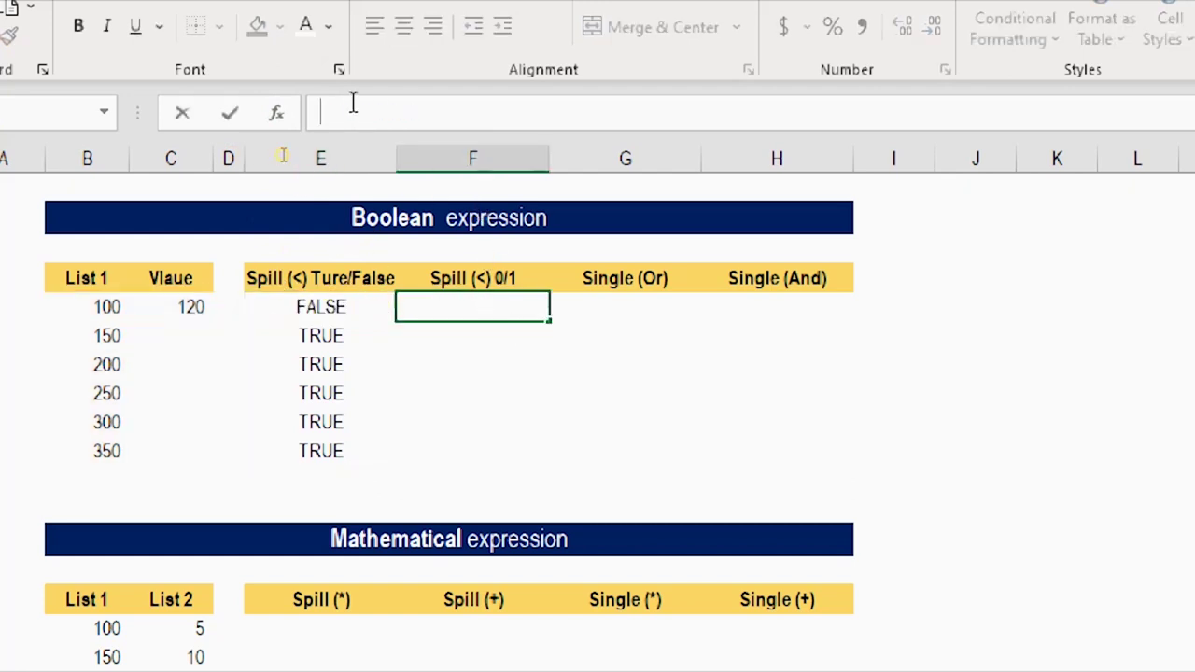
{"action": "type", "text": "=C5<B5:B10"}
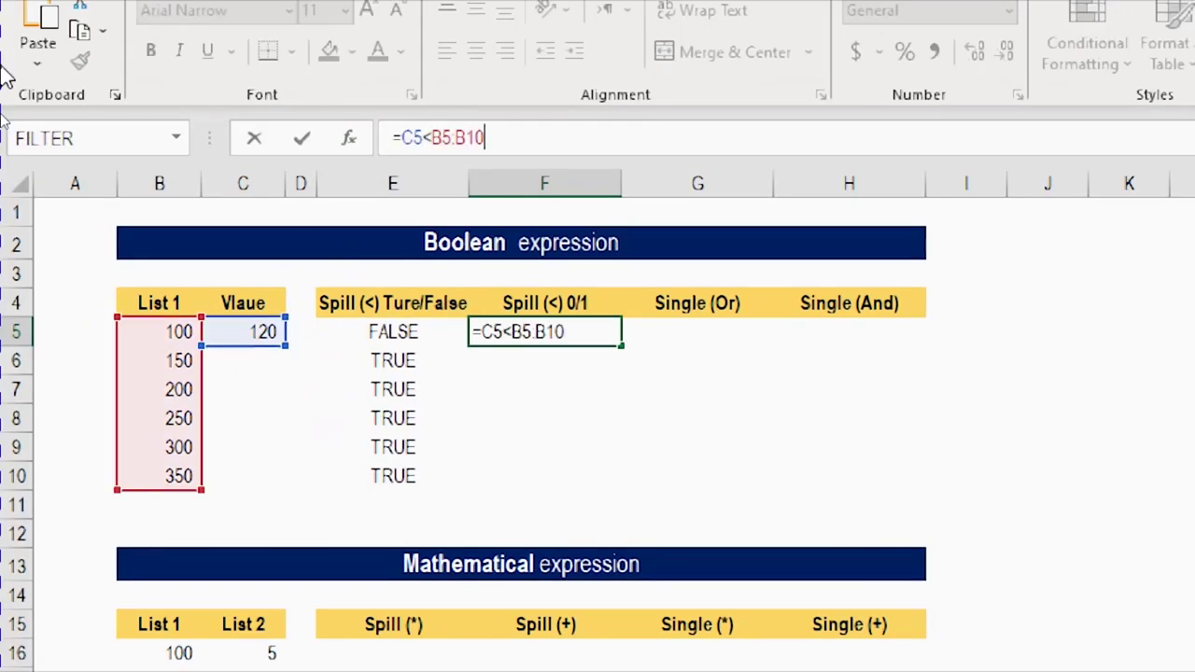
Wrap the comparison in F5 in parentheses and multiply it by 1, giving =(C5<B5:B10)*1.
{"action": "left_click", "coordinate": [403, 137]}
{"action": "type", "text": "("}
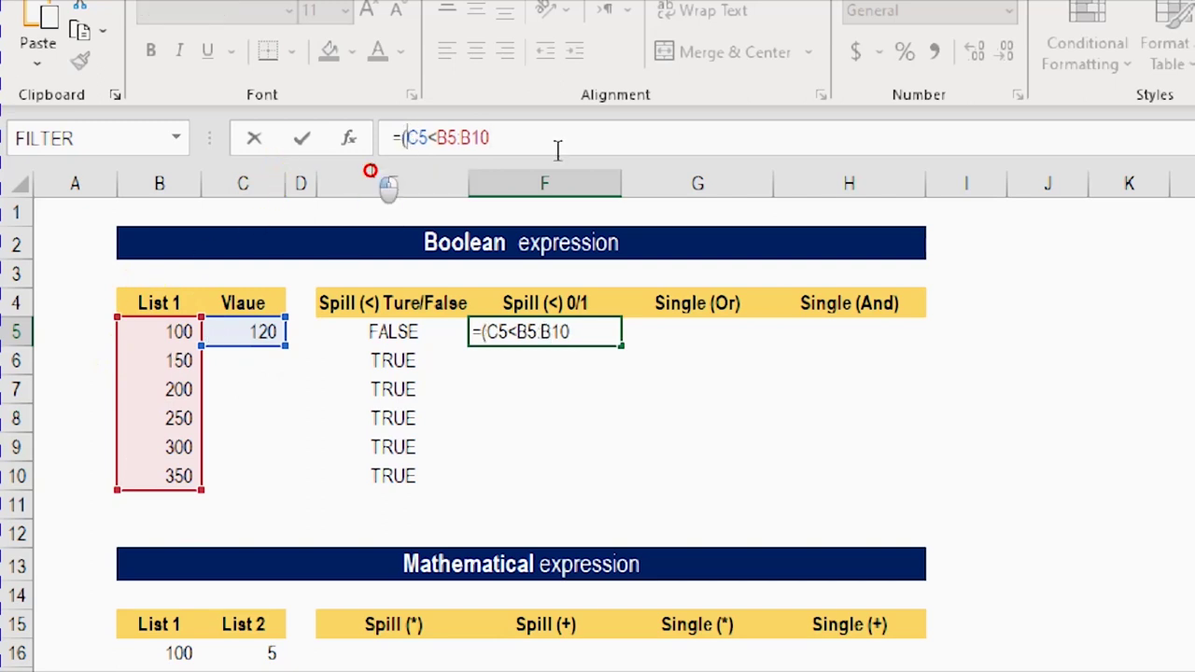
{"action": "left_click", "coordinate": [558, 150]}
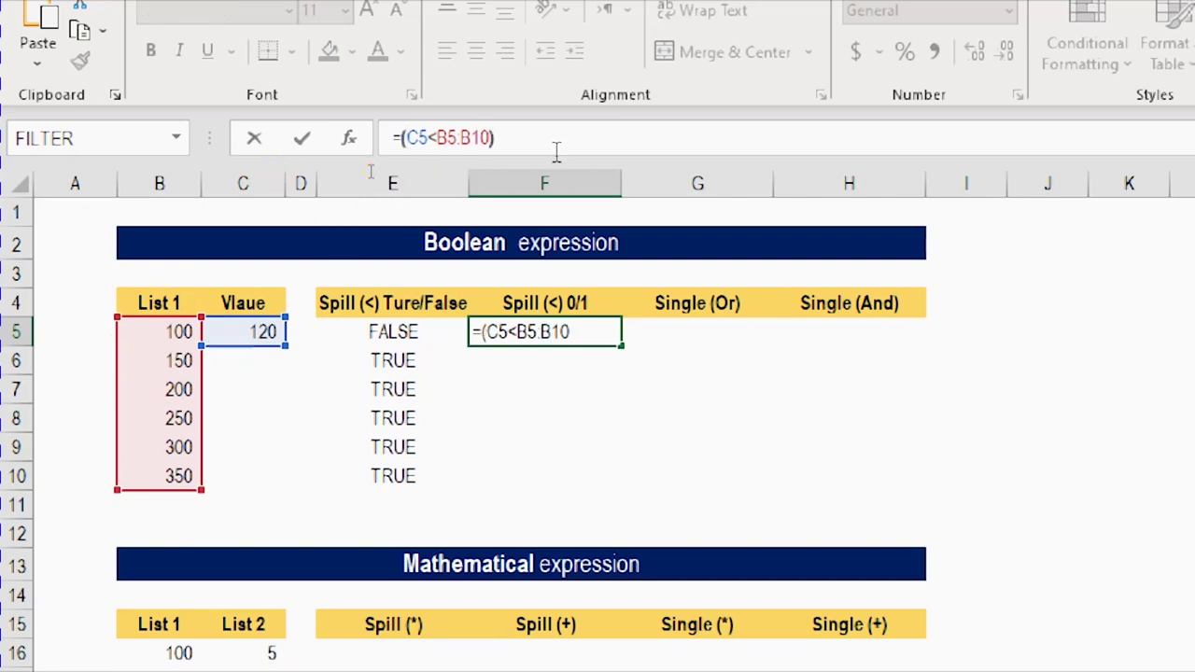
{"action": "type", "text": ")*1"}
{"action": "key", "text": "Return"}
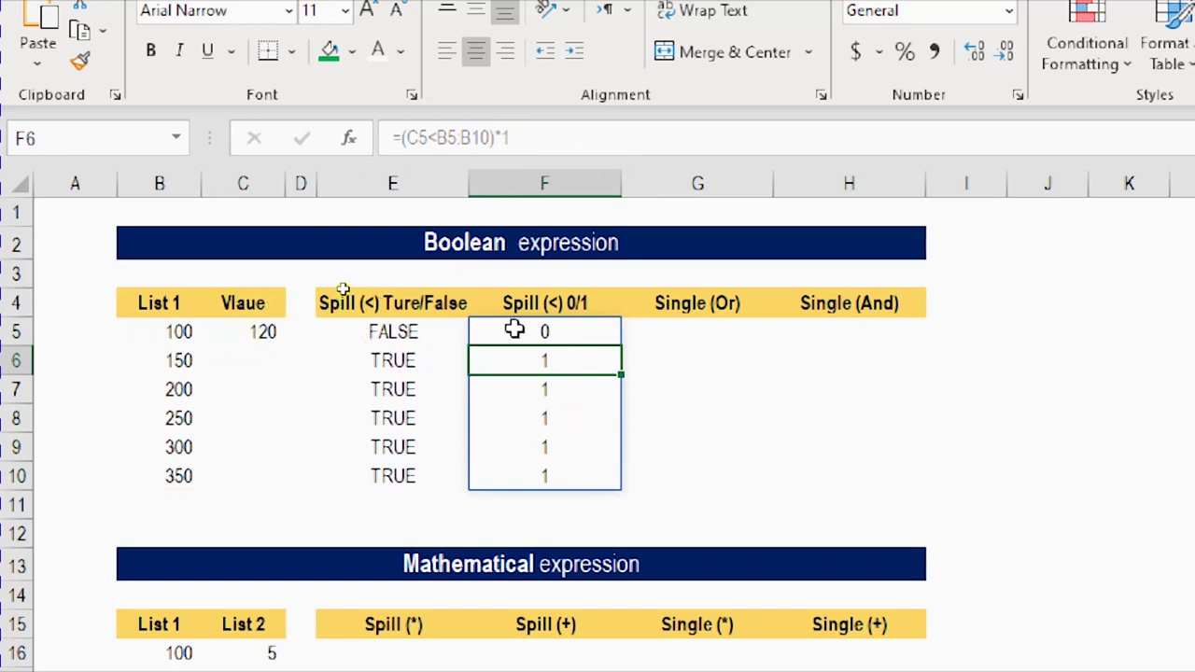
{"action": "left_click", "coordinate": [548, 332]}
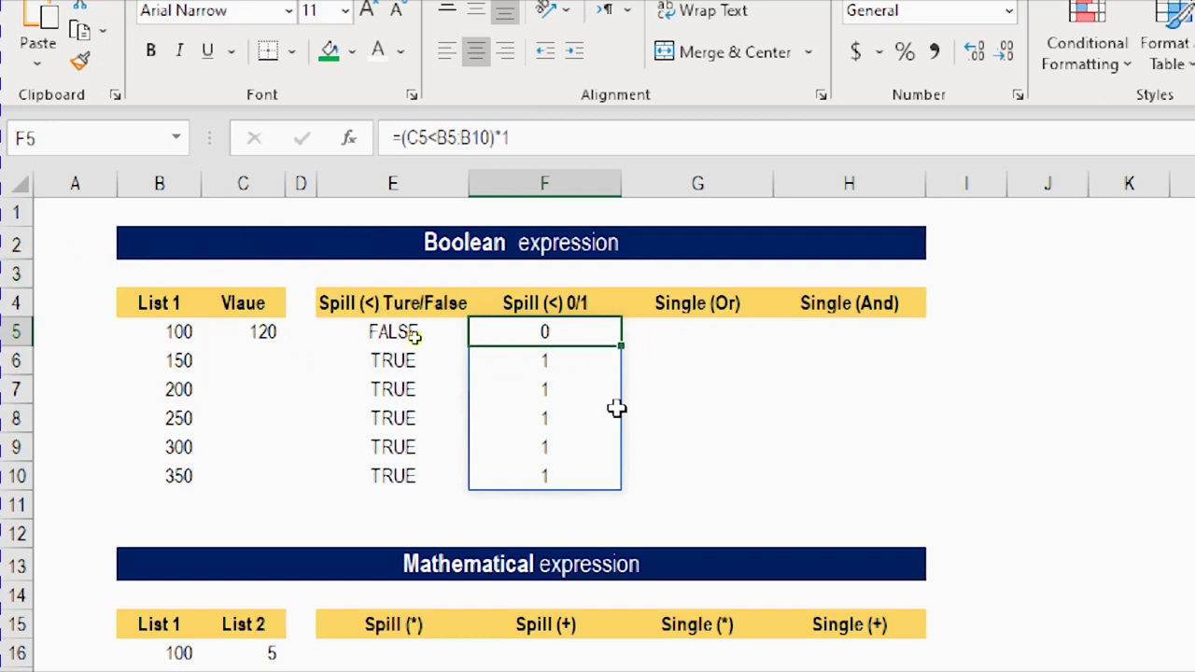
Enter =OR(C5<B5:B10) in G5 under Single (Or) and check the formula.
{"action": "left_click", "coordinate": [675, 336]}
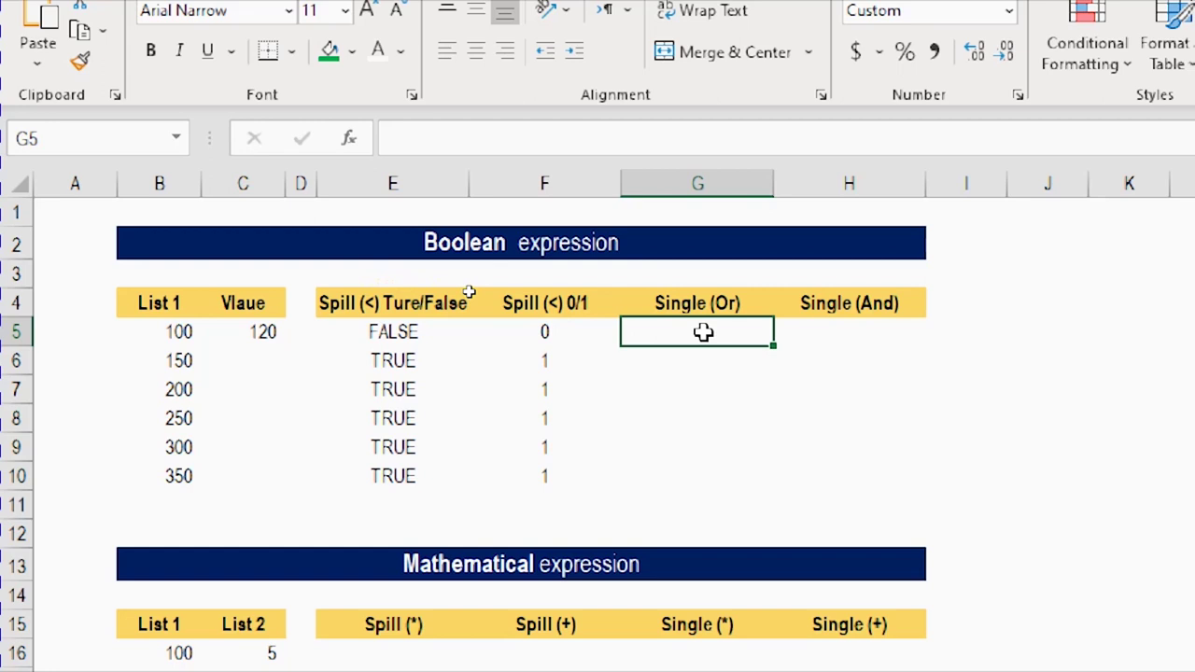
{"action": "type", "text": "=Or"}
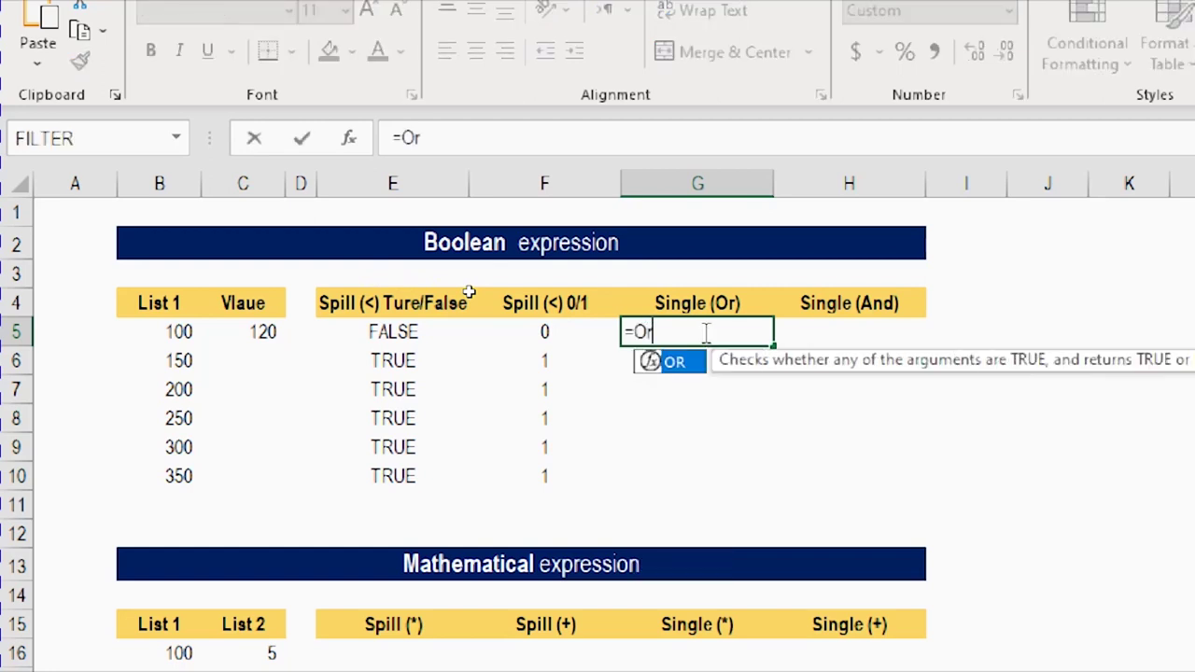
{"action": "key", "text": "Tab"}
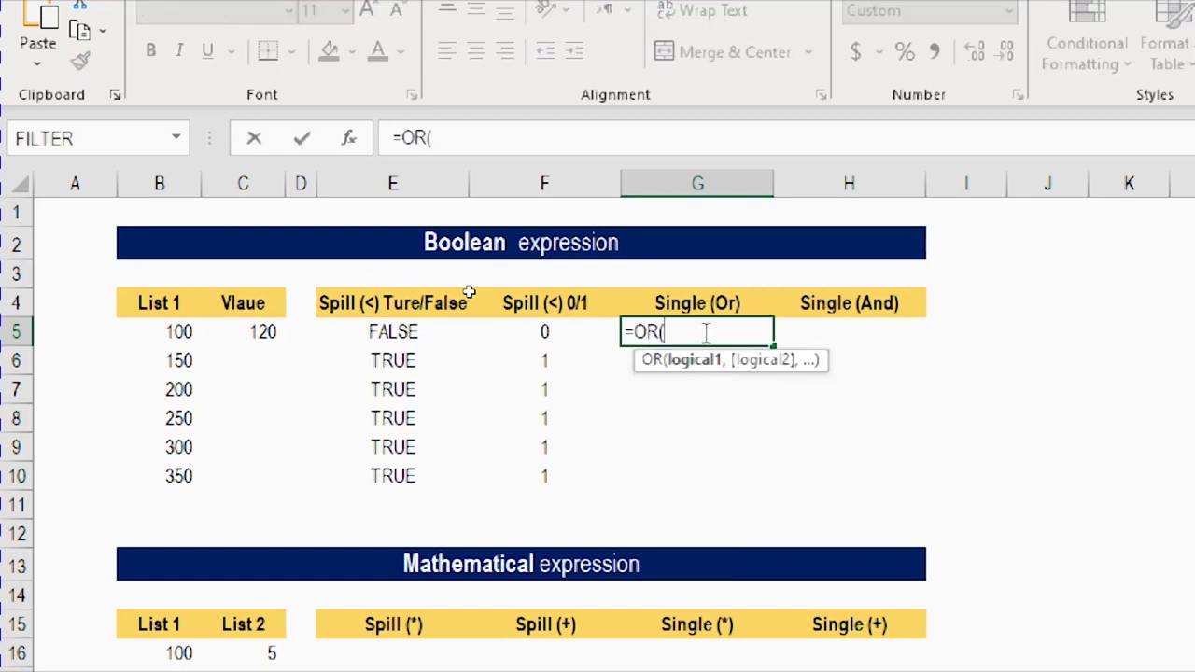
{"action": "type", "text": "=C5<B5.B10"}
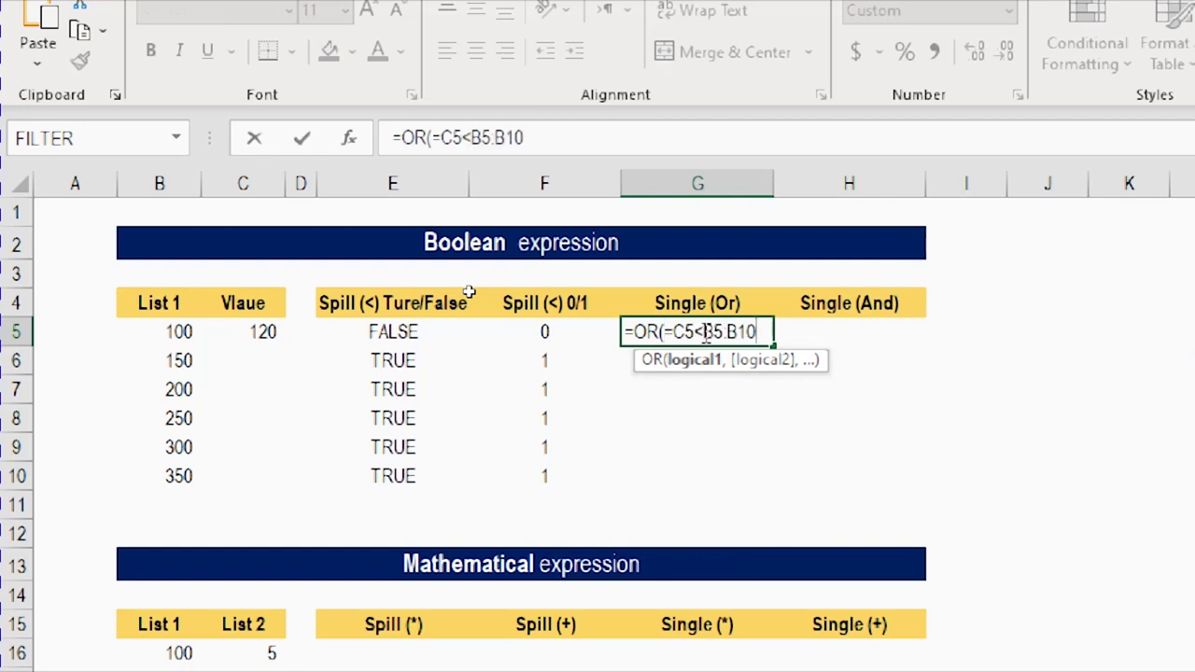
{"action": "type", "text": ")"}
{"action": "left_click", "coordinate": [671, 333]}
{"action": "key", "text": "BackSpace"}
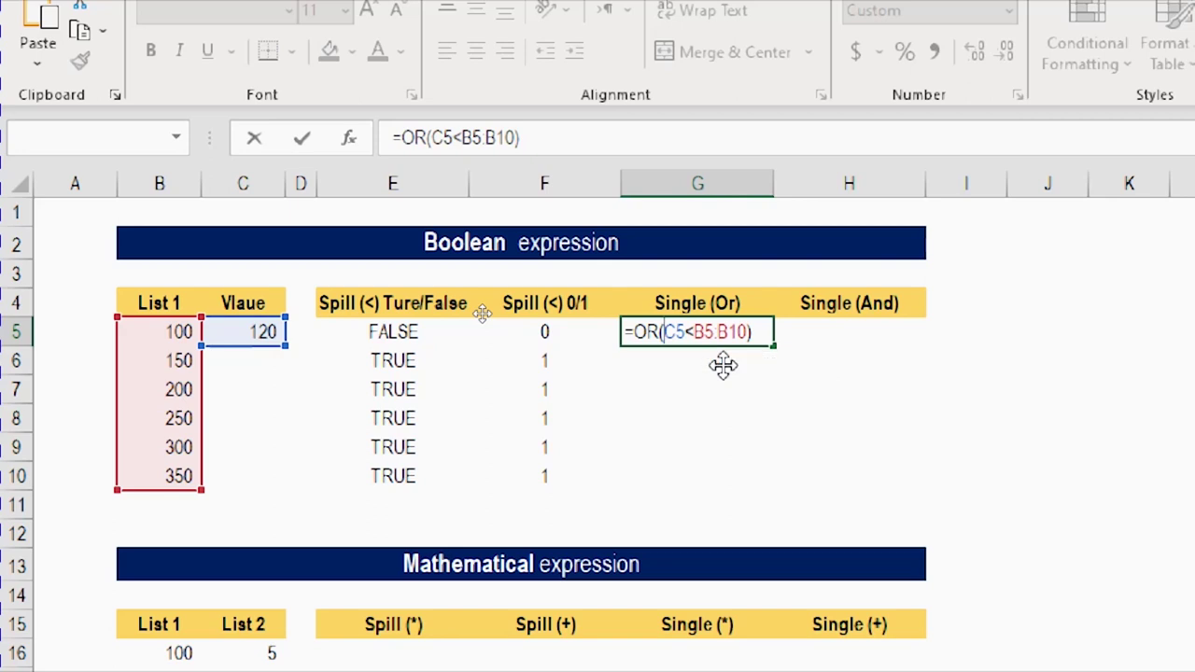
{"action": "key", "text": "Return"}
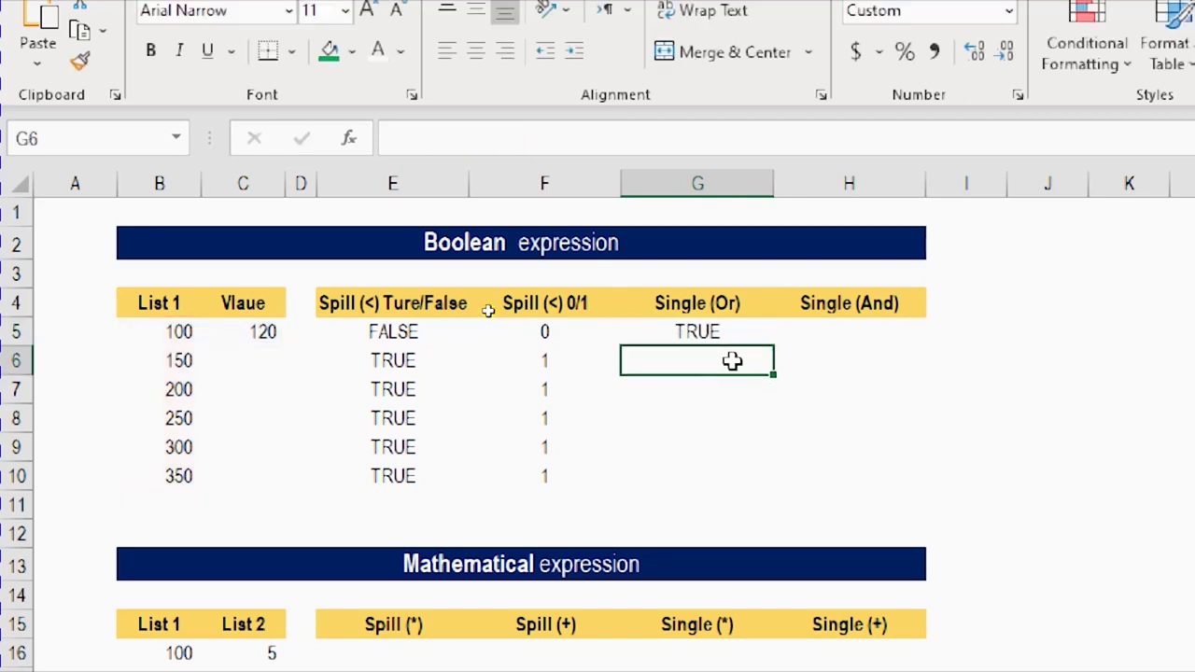
{"action": "left_click", "coordinate": [707, 331]}
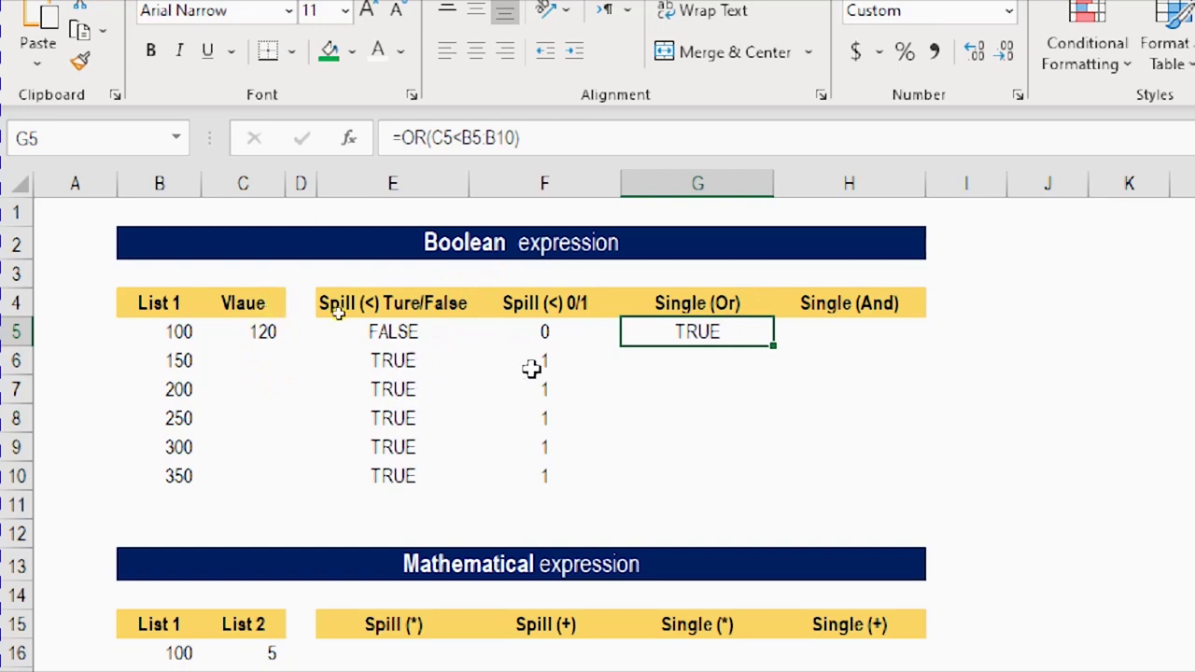
Enter an AND formula in H5 under Single (And) that tests C5<B5:B10.
{"action": "left_click", "coordinate": [825, 334]}
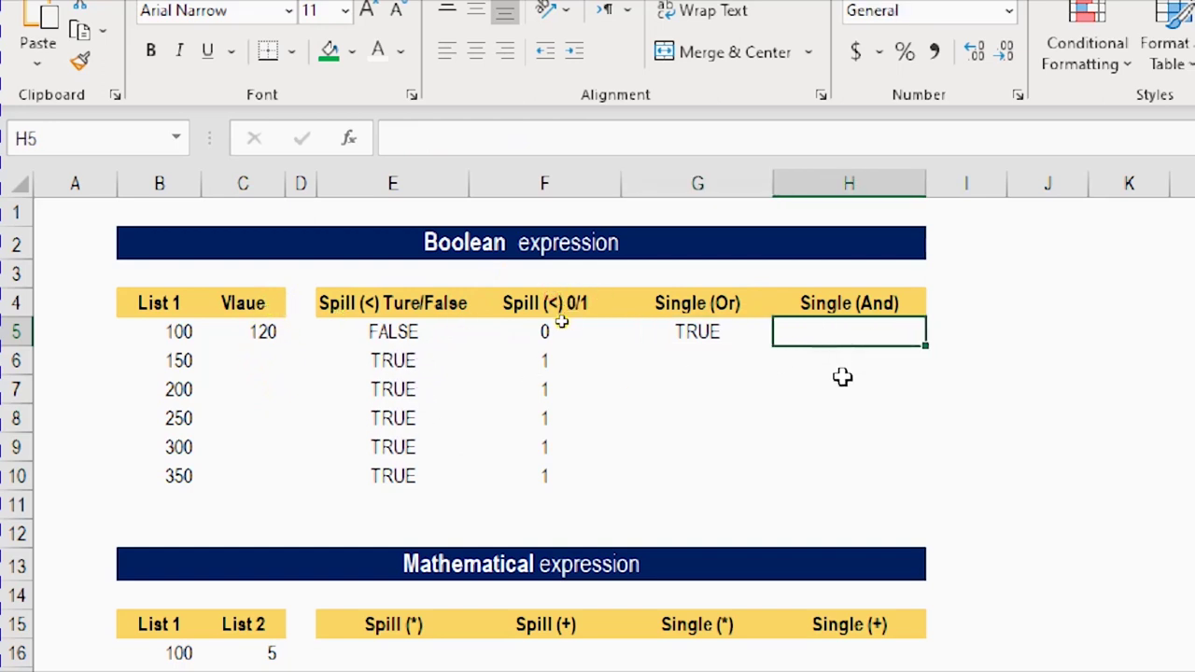
{"action": "type", "text": "=Ad"}
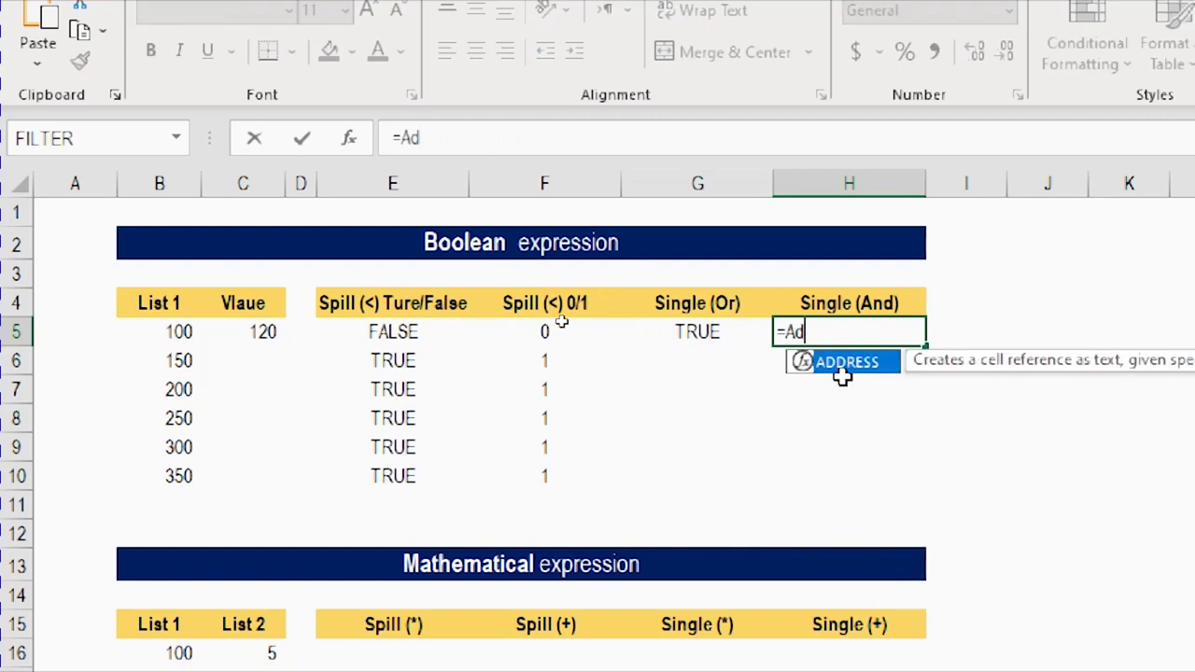
{"action": "key", "text": "BackSpace"}
{"action": "type", "text": "m"}
{"action": "key", "text": "BackSpace"}
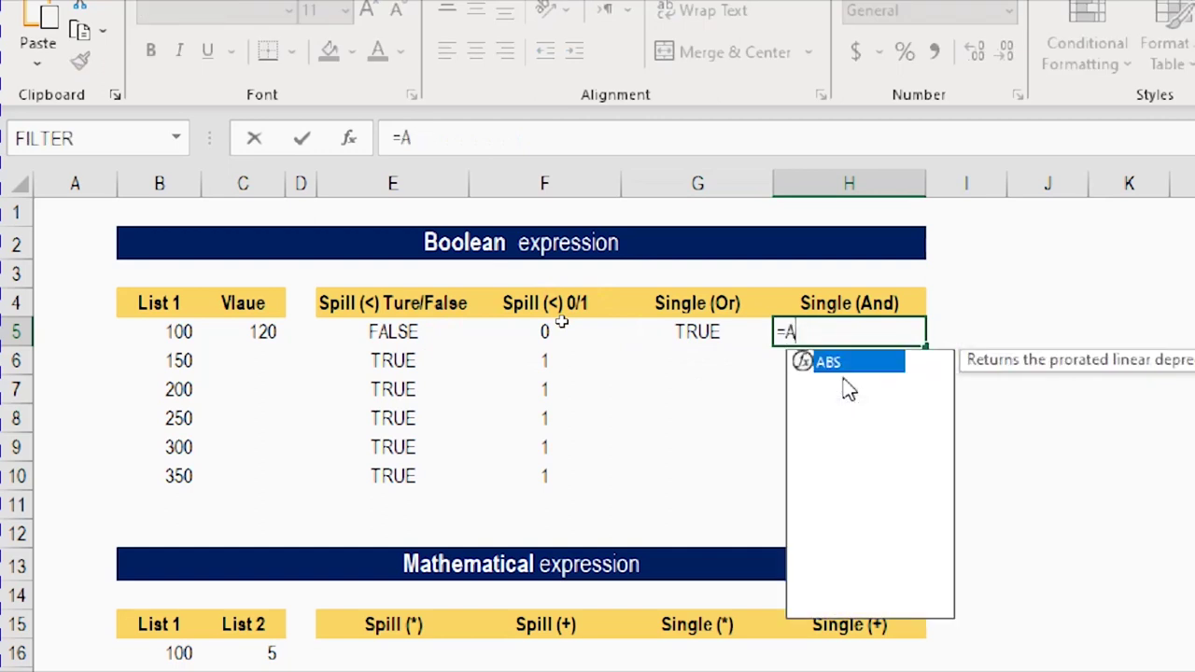
{"action": "type", "text": "nd"}
{"action": "key", "text": "Tab"}
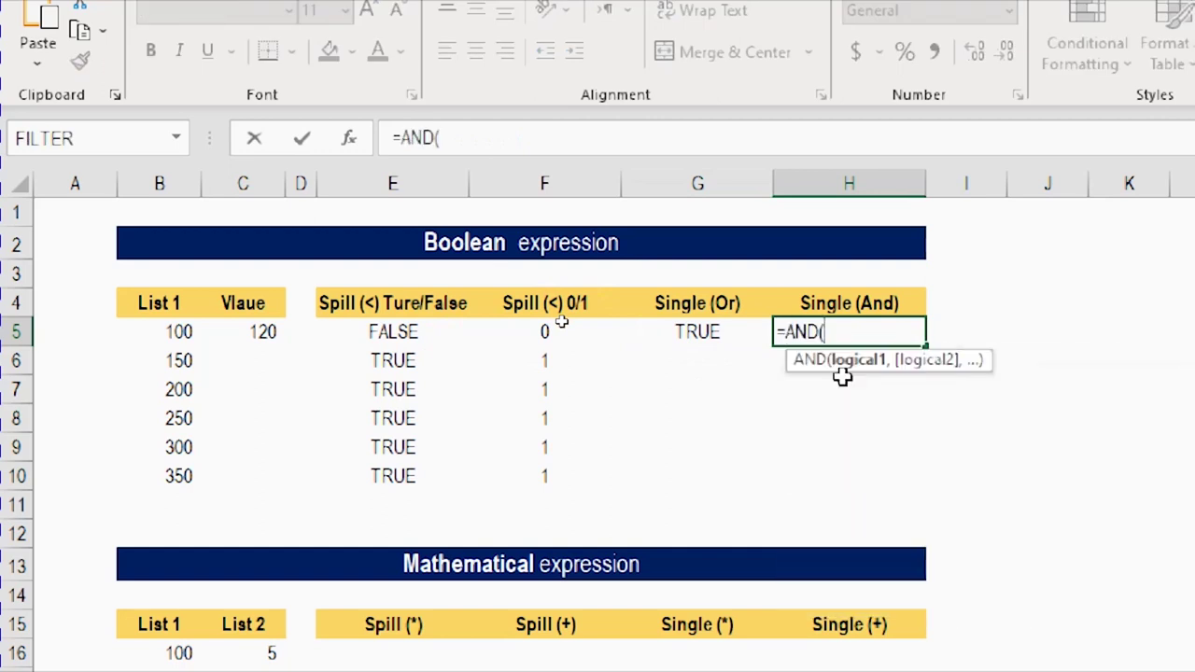
{"action": "type", "text": "=C5<B5:B10"}
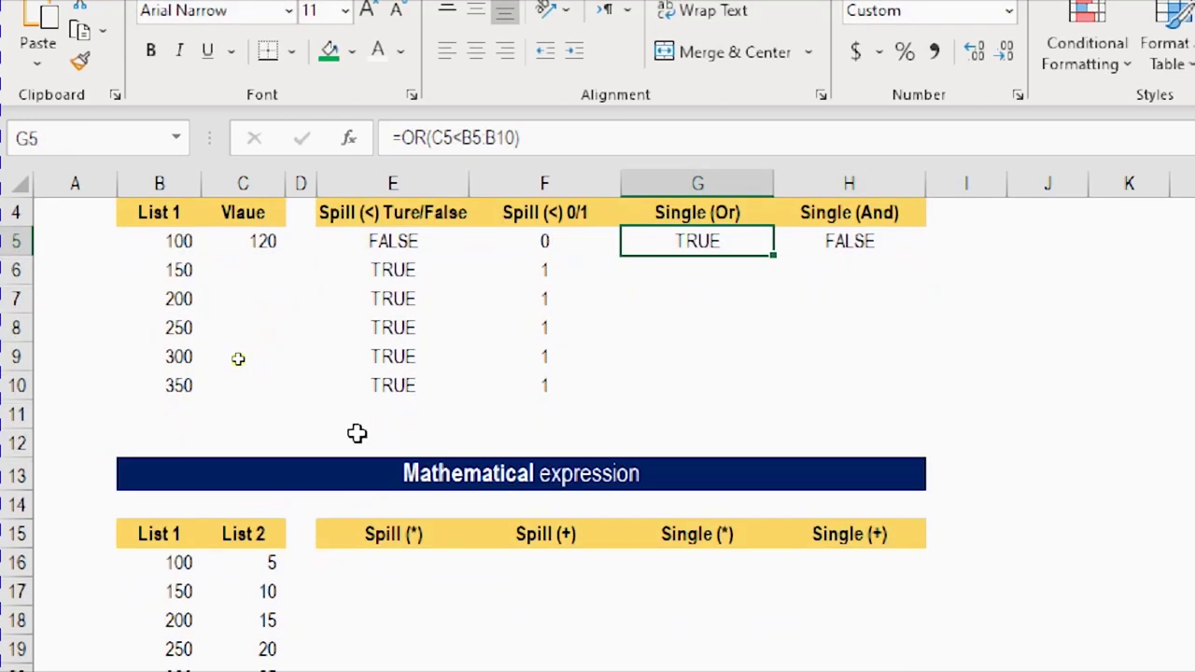
Enter =B16:B21*C16:C21 in E16 under Spill (*) to multiply List 1 by List 2 in the Mathematical expression section.
{"action": "scroll", "coordinate": [414, 474], "scroll_direction": "down", "scroll_amount": 1}
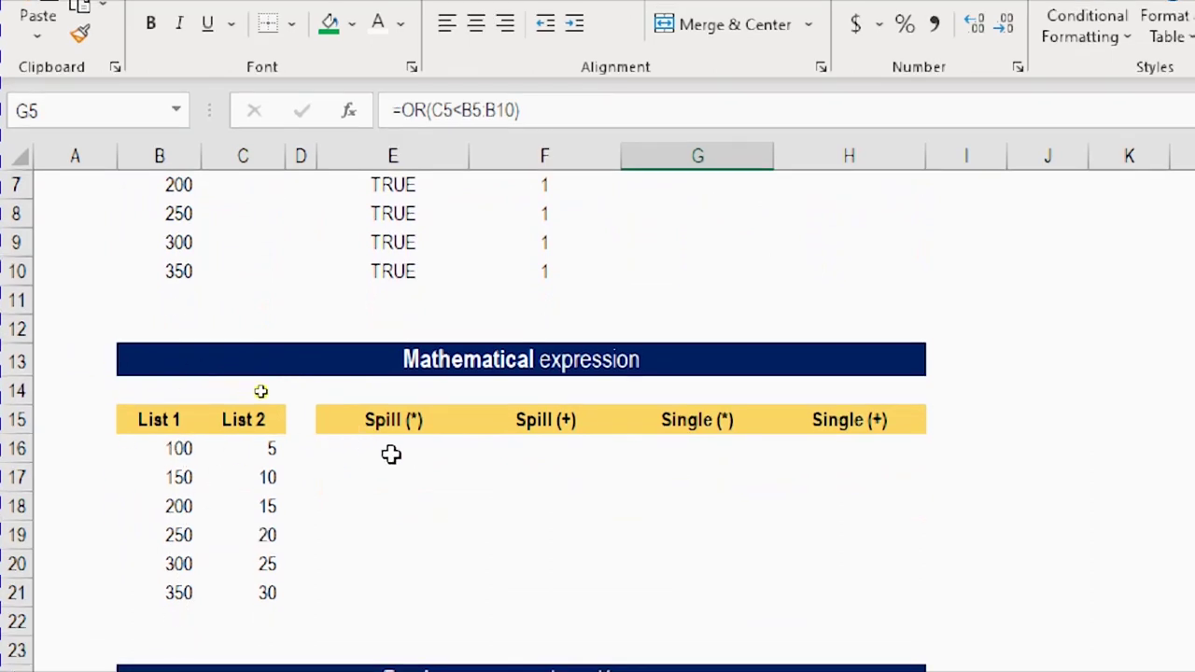
{"action": "left_click", "coordinate": [390, 454]}
{"action": "type", "text": "="}
{"action": "key", "text": "Left"}
{"action": "key", "text": "Left"}
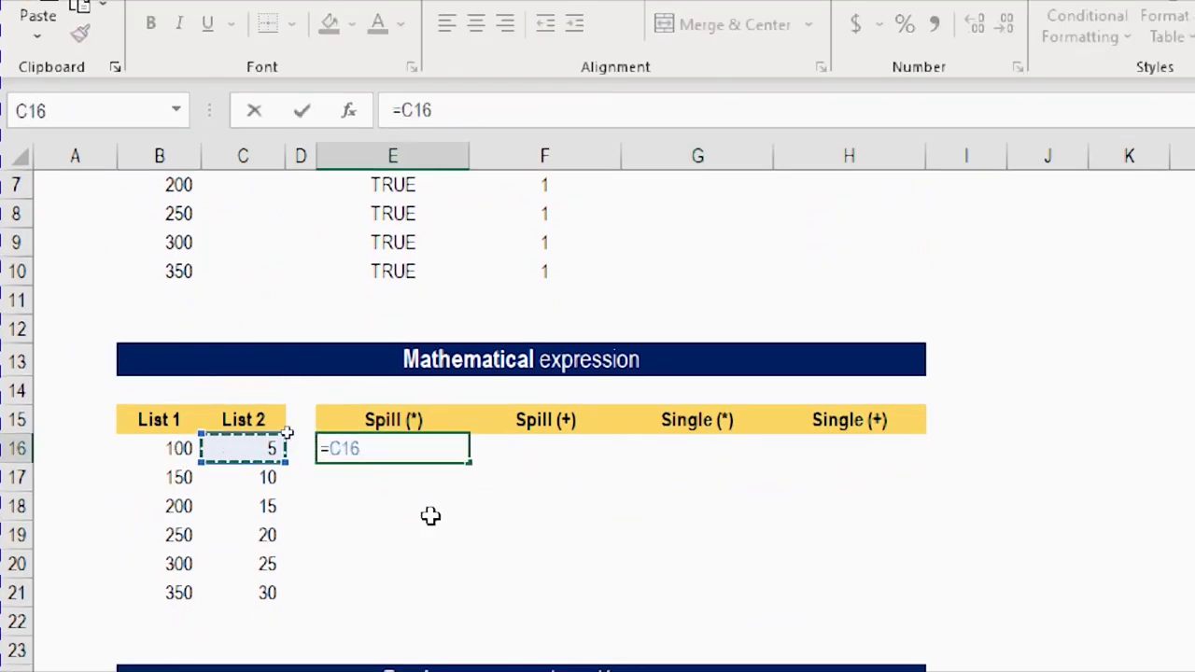
{"action": "key", "text": "Left"}
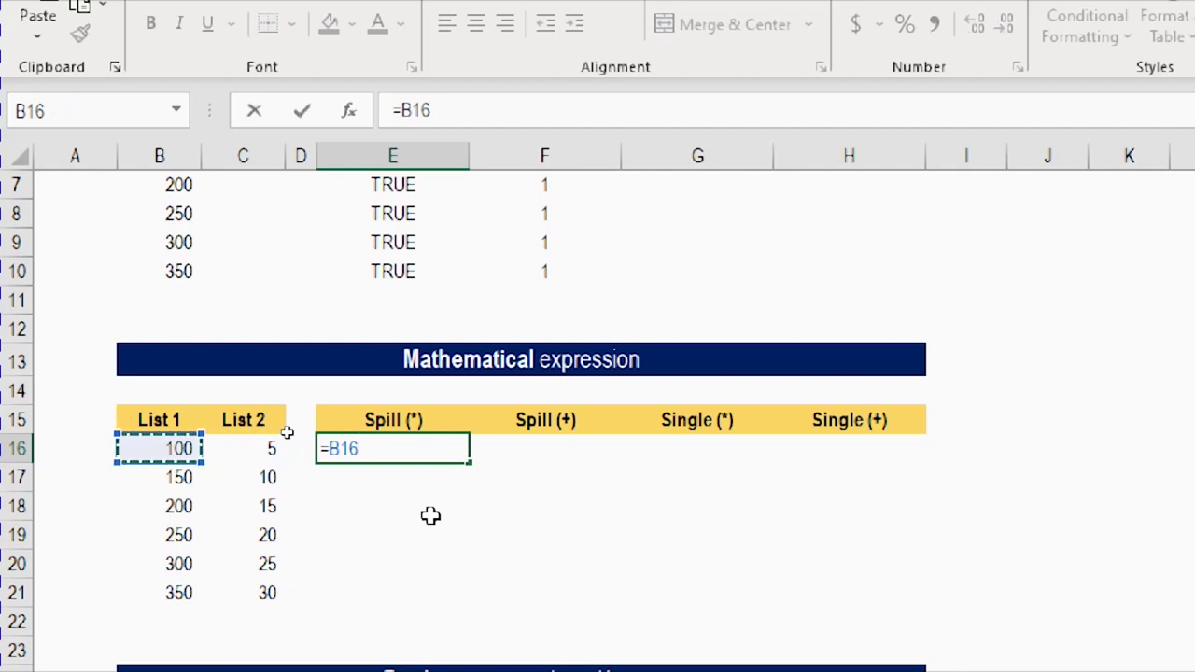
{"action": "key", "text": "ctrl+shift+Down"}
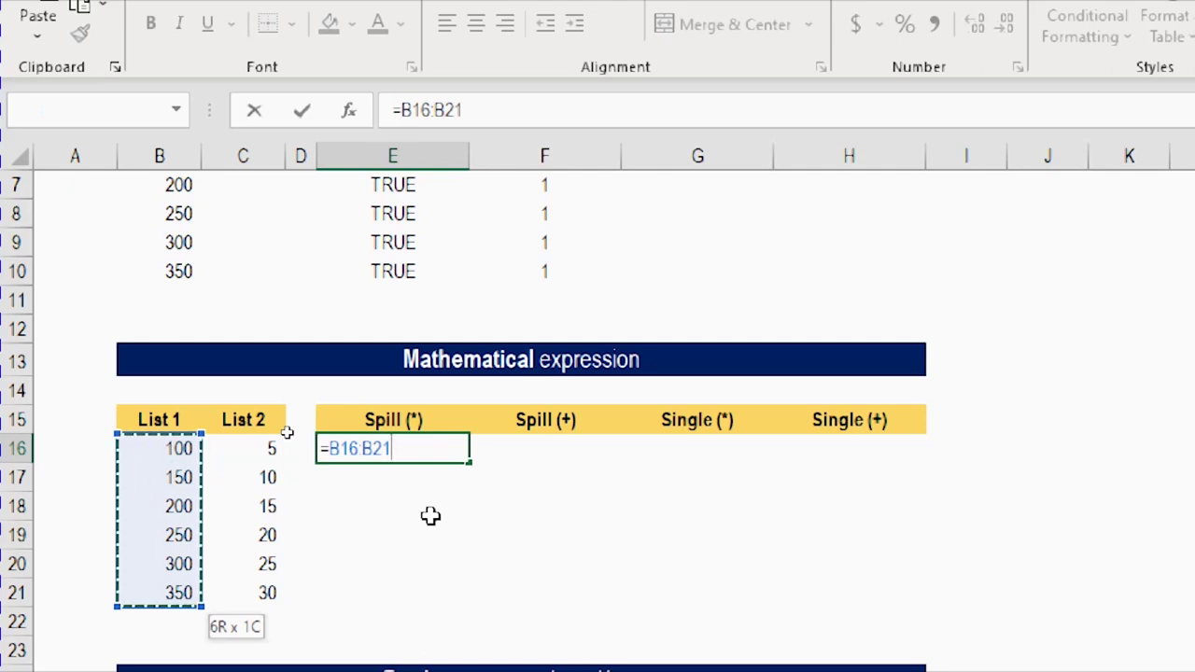
{"action": "type", "text": "*"}
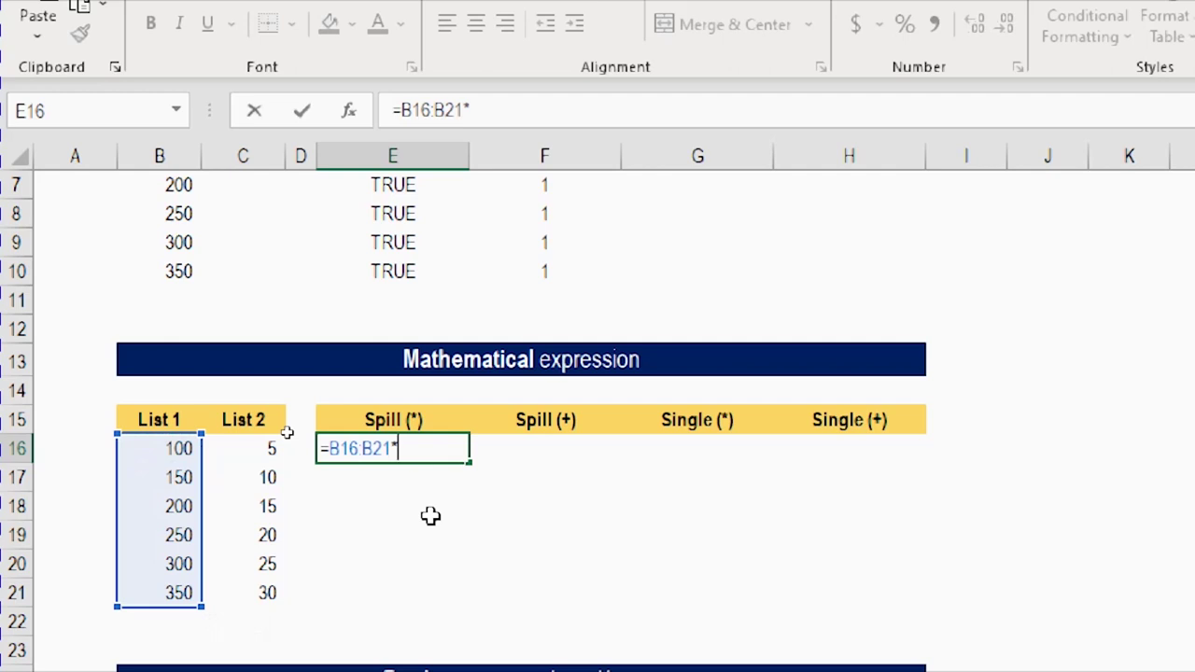
{"action": "key", "text": "Left"}
{"action": "key", "text": "Left"}
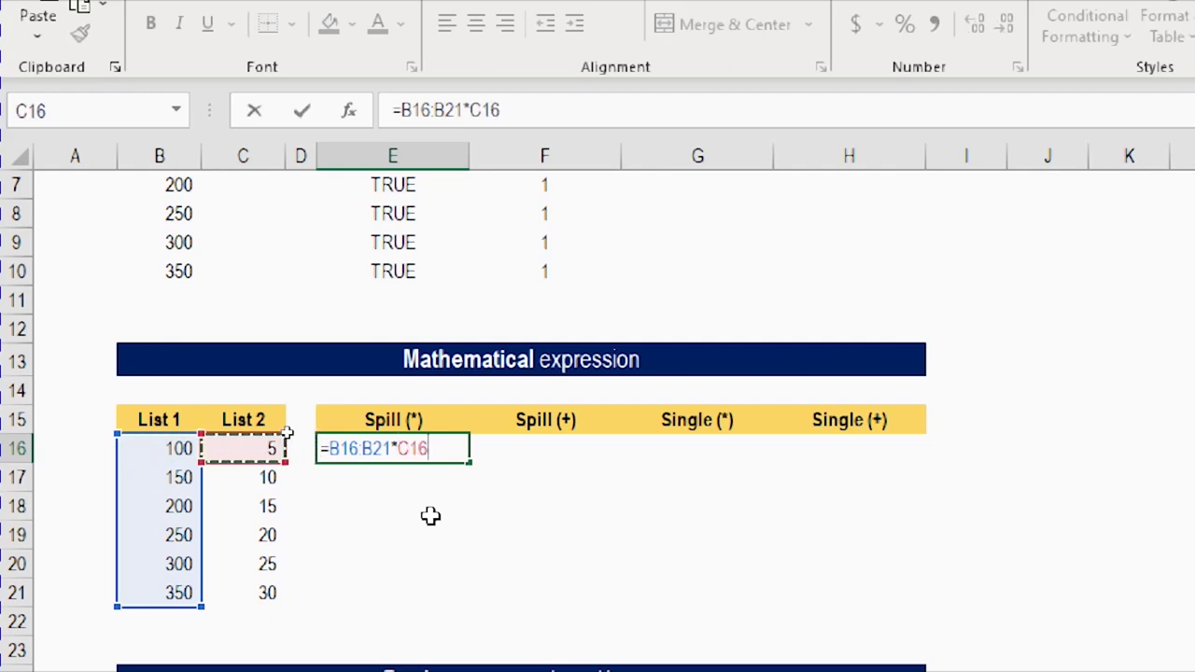
{"action": "key", "text": "ctrl+shift+Down"}
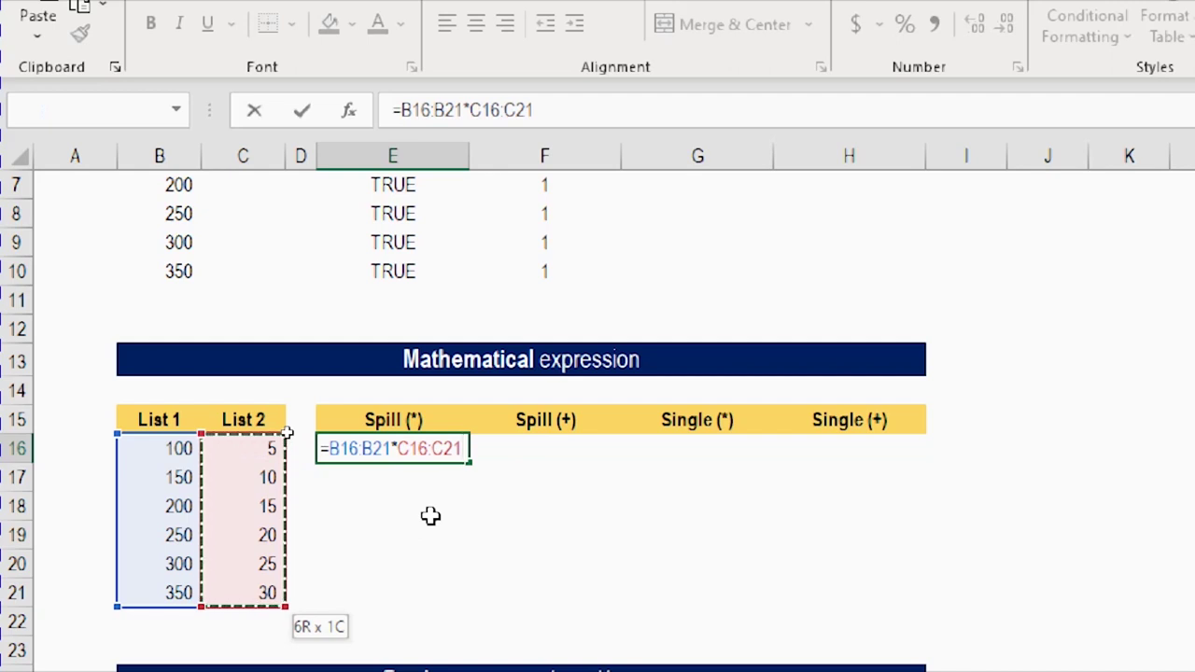
{"action": "key", "text": "Return"}
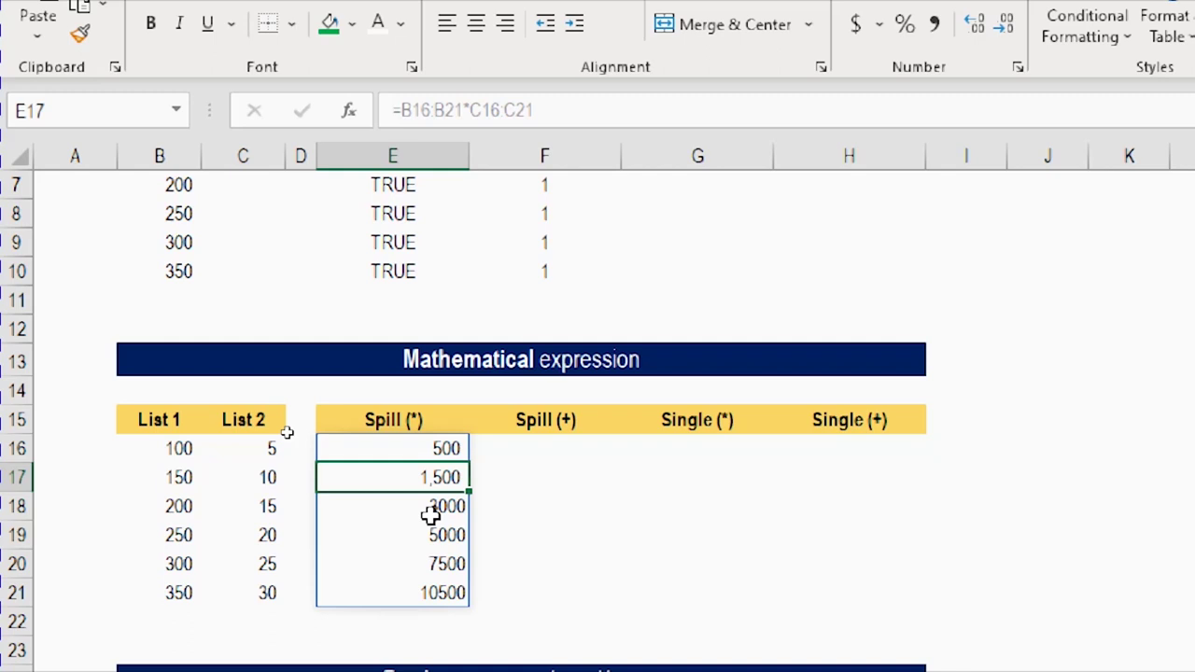
Examine the formula in E16 and how it appears in the spilled cells below it.
{"action": "key", "text": "Up"}
{"action": "key", "text": "Up"}
{"action": "key", "text": "Down"}
{"action": "key", "text": "Down"}
{"action": "key", "text": "Down"}
{"action": "key", "text": "Down"}
{"action": "key", "text": "Down"}
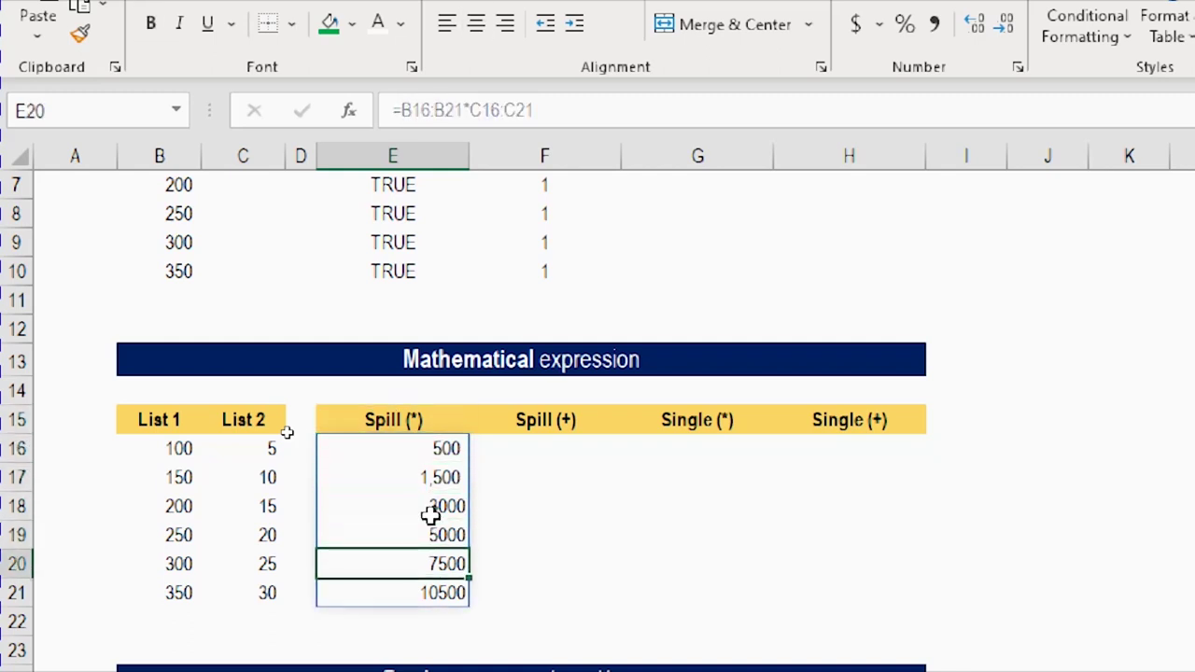
{"action": "key", "text": "Up"}
{"action": "key", "text": "Up"}
{"action": "key", "text": "Up"}
{"action": "key", "text": "Up"}
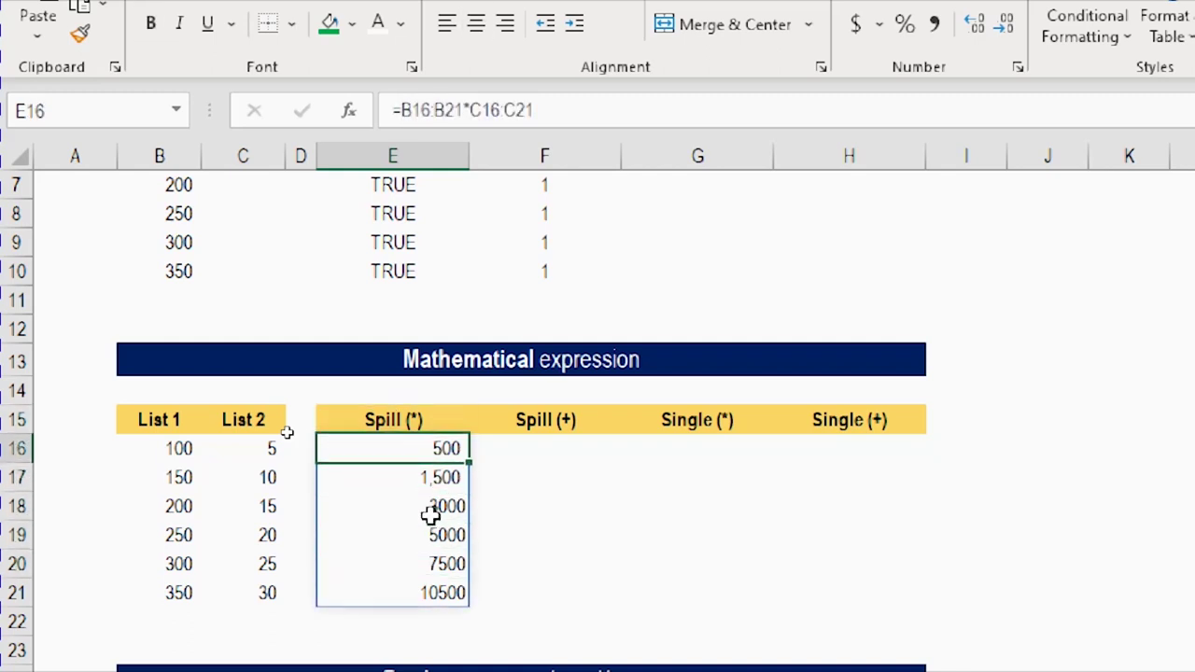
Reuse the E16 formula in F16 under Spill (+), changing the operator so it reads =B16:B21+C16:C21.
{"action": "left_click_drag", "start_coordinate": [547, 110], "coordinate": [336, 105]}
{"action": "key", "text": "ctrl+c"}
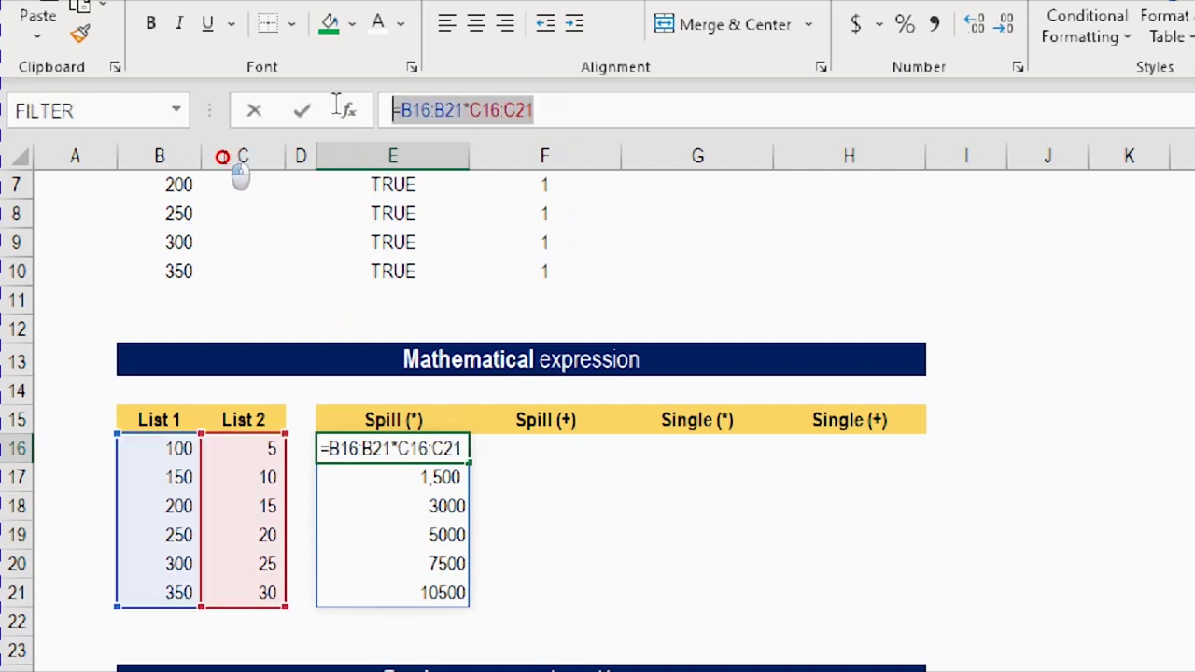
{"action": "key", "text": "ctrl+Return"}
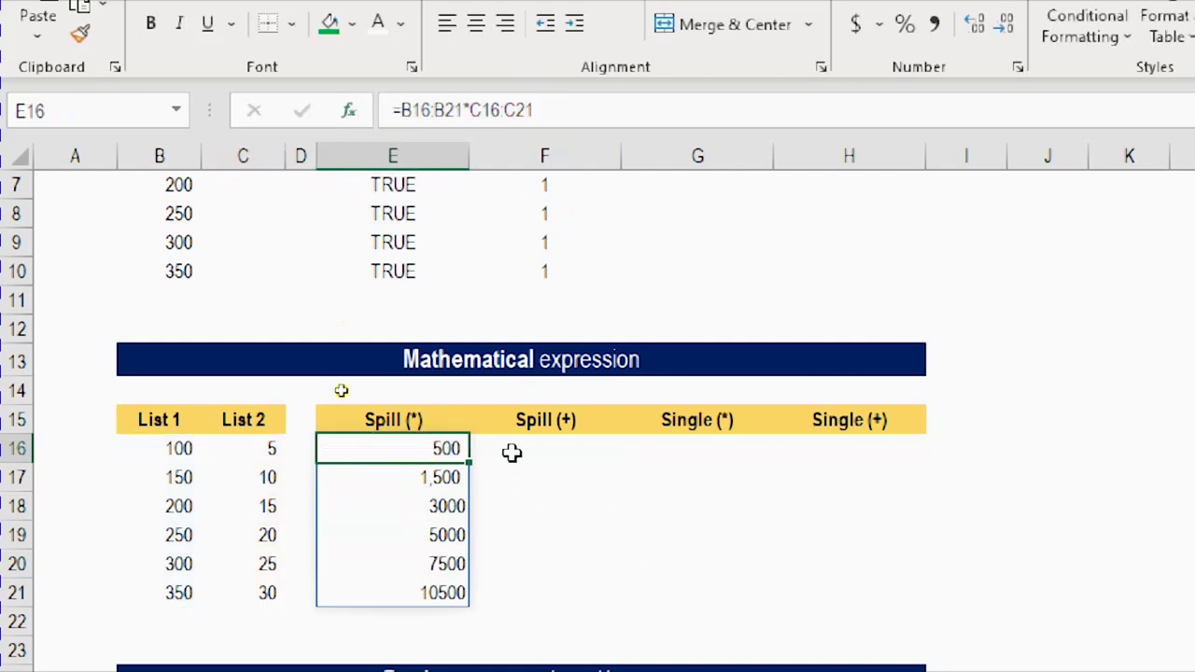
{"action": "left_click", "coordinate": [511, 453]}
{"action": "left_click", "coordinate": [414, 110]}
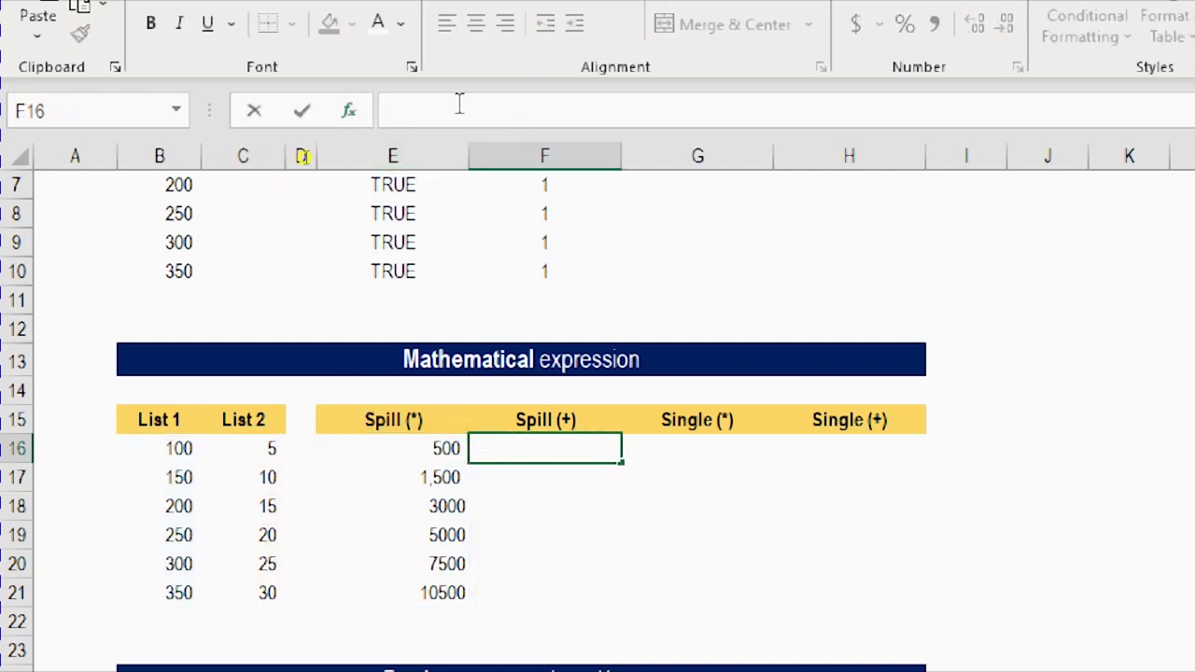
{"action": "key", "text": "ctrl+v"}
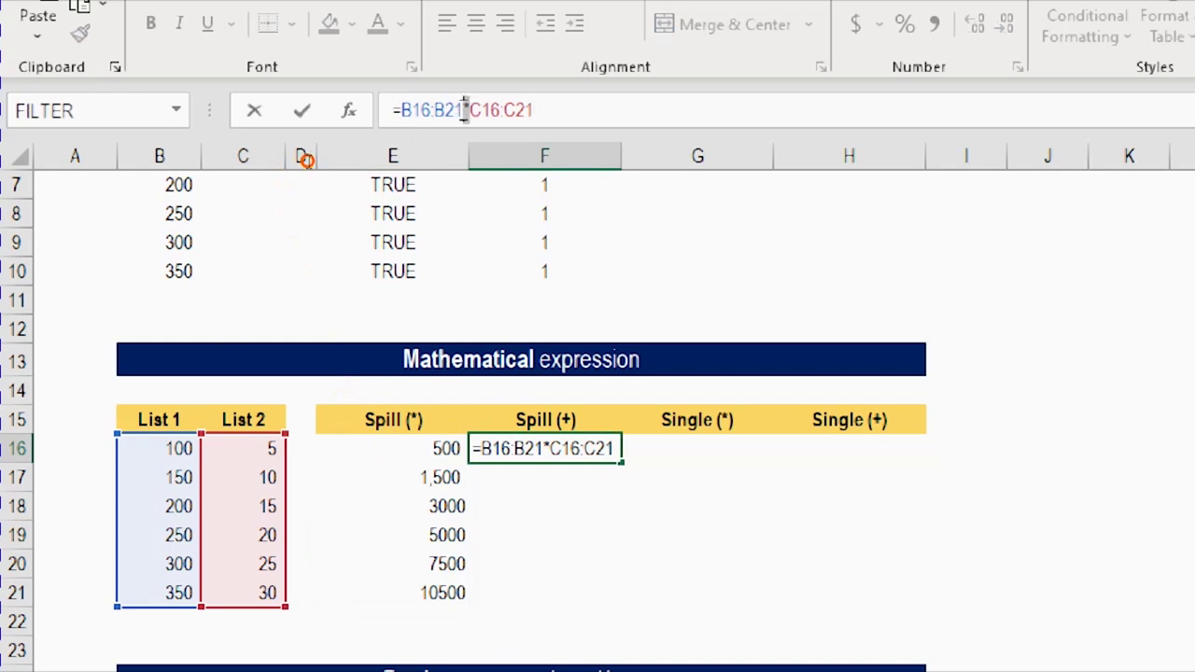
{"action": "type", "text": "+"}
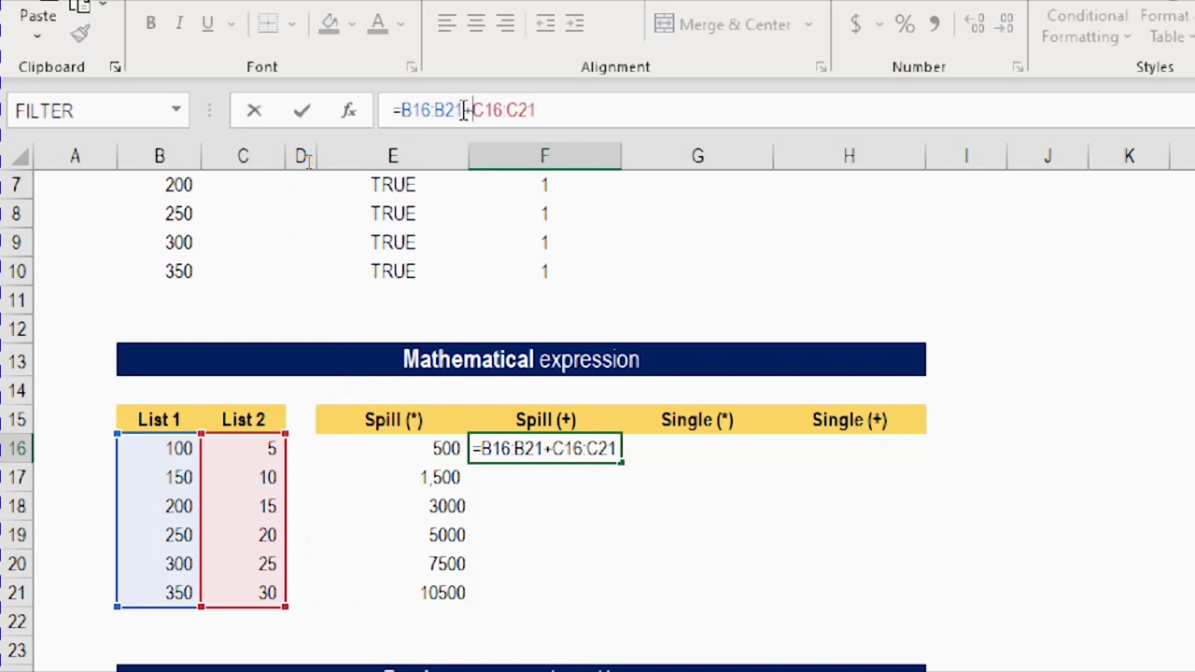
{"action": "key", "text": "Return"}
{"action": "key", "text": "Up"}
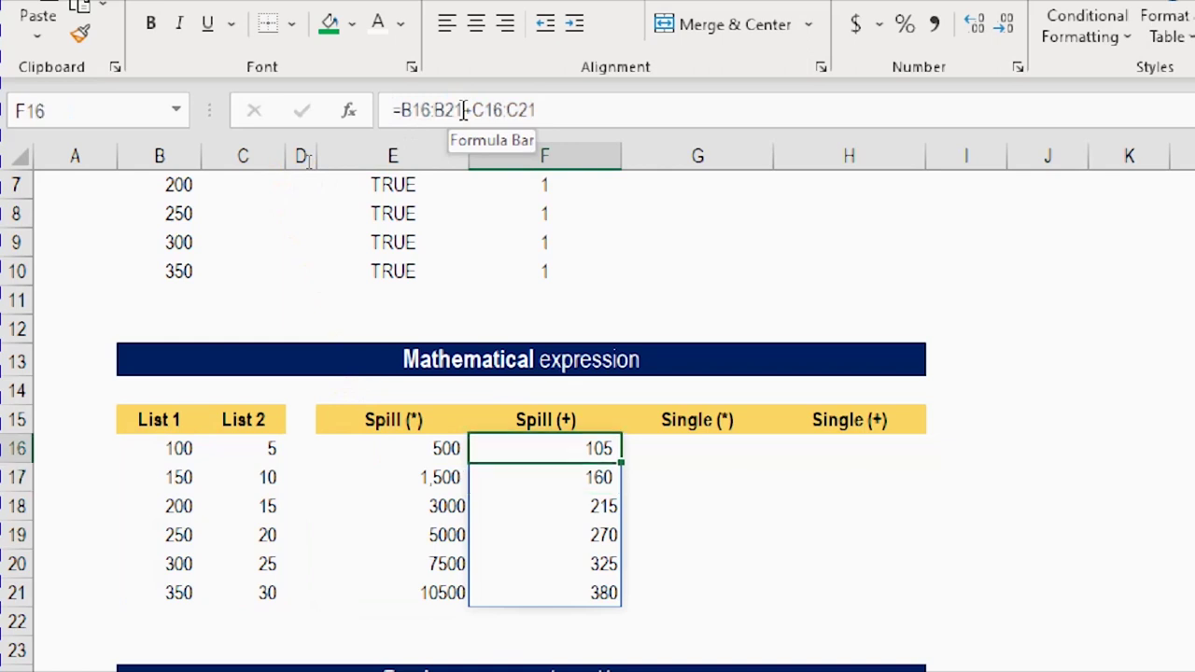
Enter =SUM(B16:B21*C16:C21) in G16 under Single (*), reusing the expression from E16.
{"action": "key", "text": "Left"}
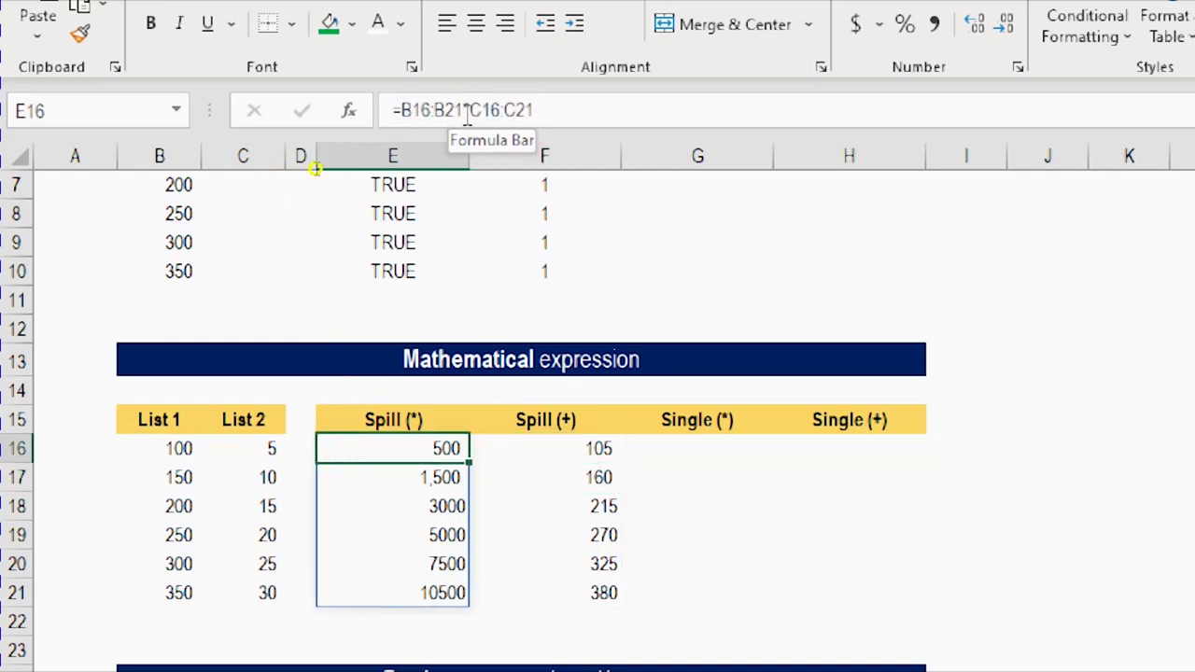
{"action": "left_click_drag", "start_coordinate": [539, 110], "coordinate": [404, 110]}
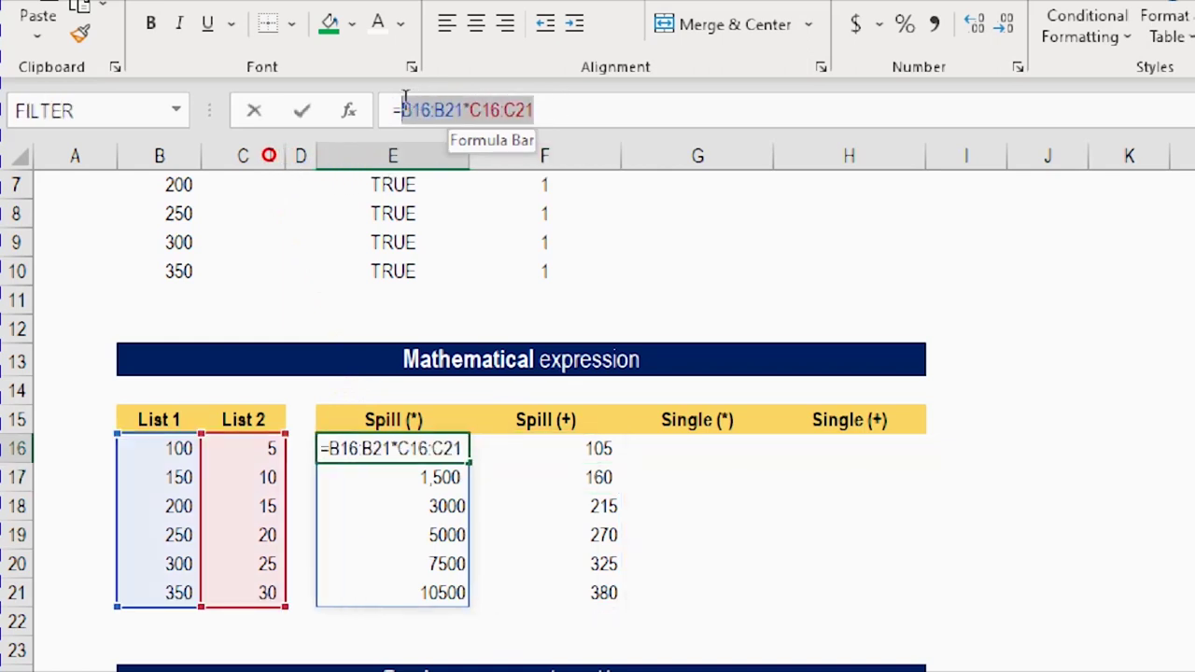
{"action": "key", "text": "Escape"}
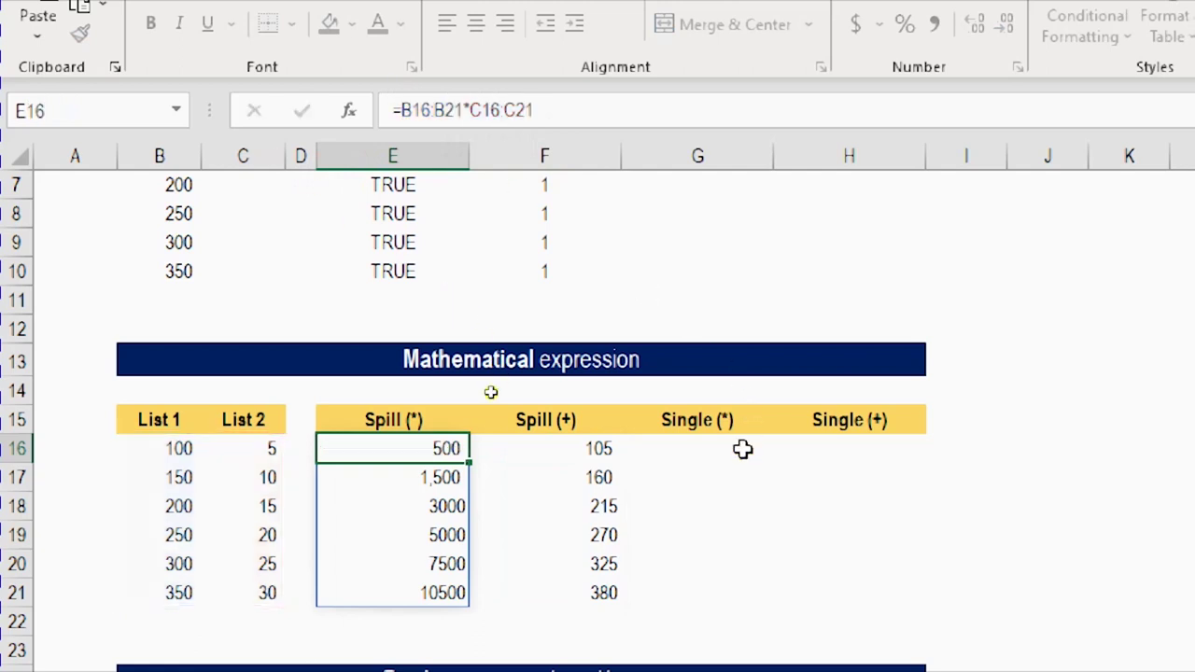
{"action": "left_click", "coordinate": [696, 447]}
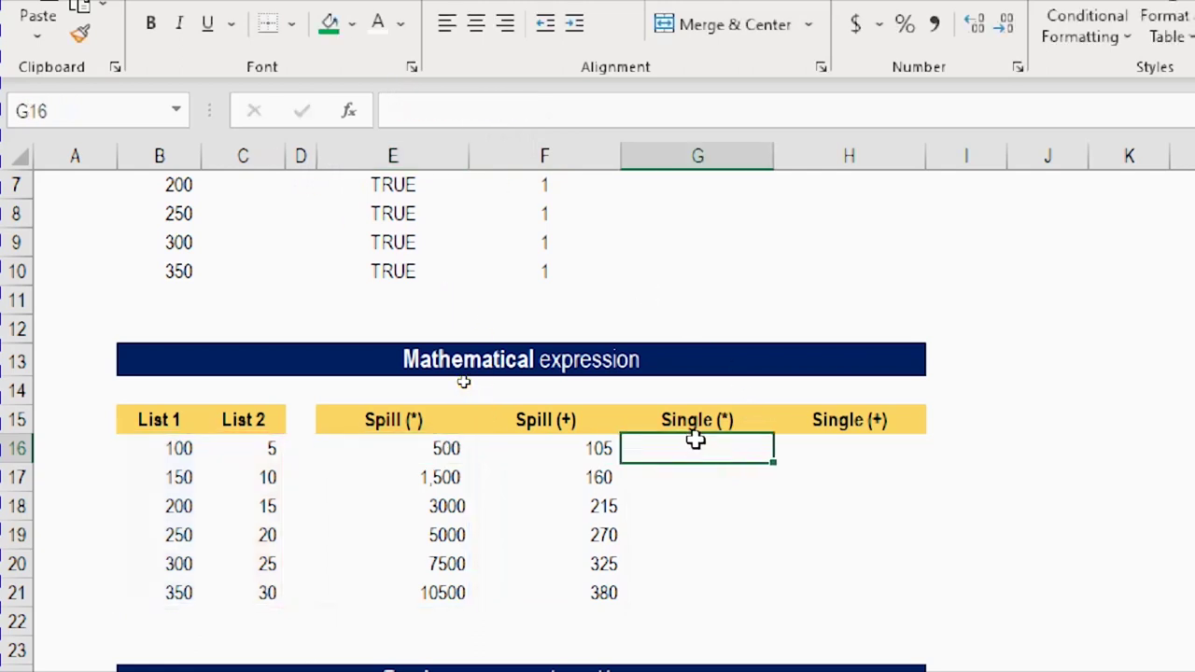
{"action": "type", "text": "=S"}
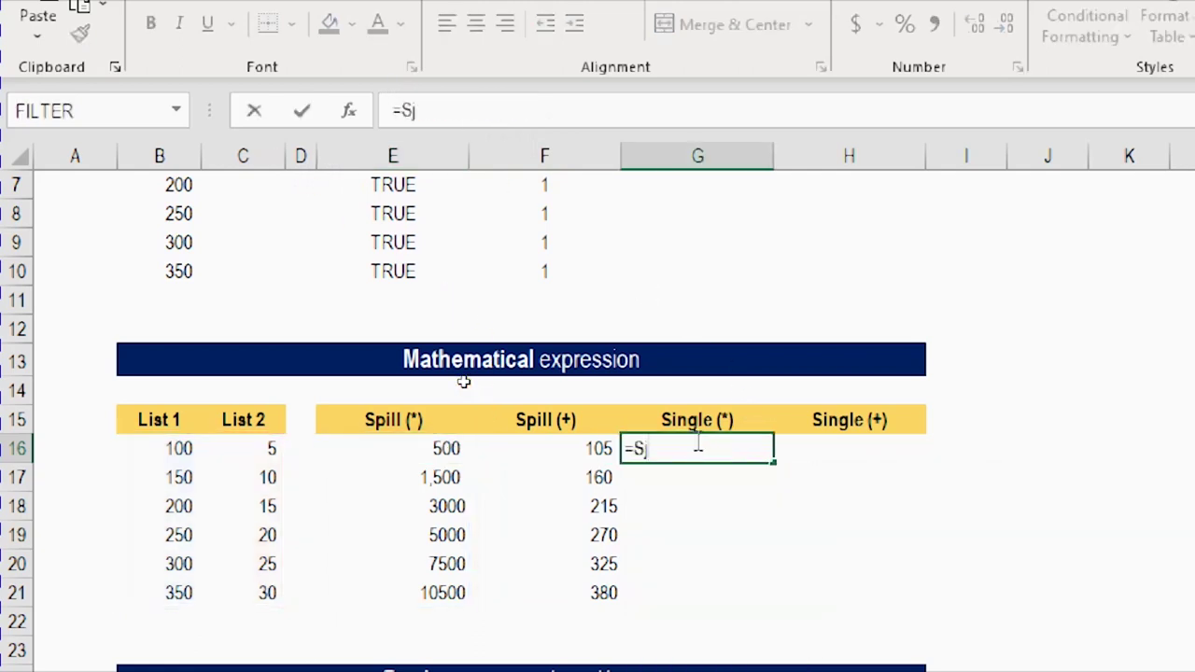
{"action": "type", "text": "um"}
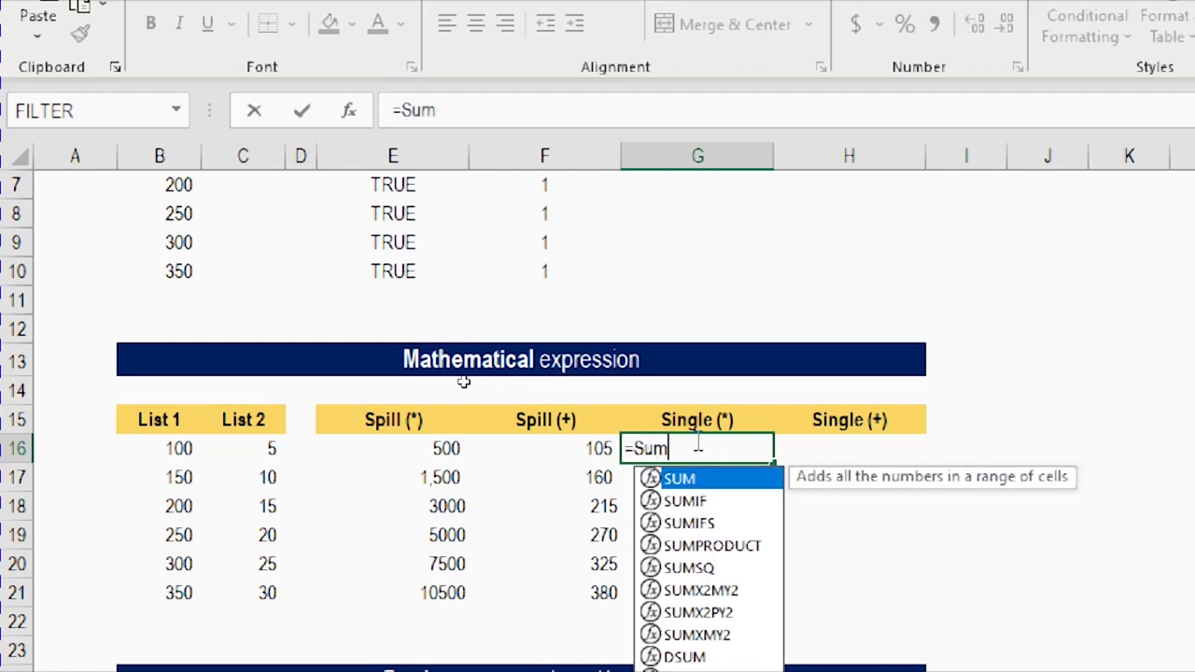
{"action": "key", "text": "Tab"}
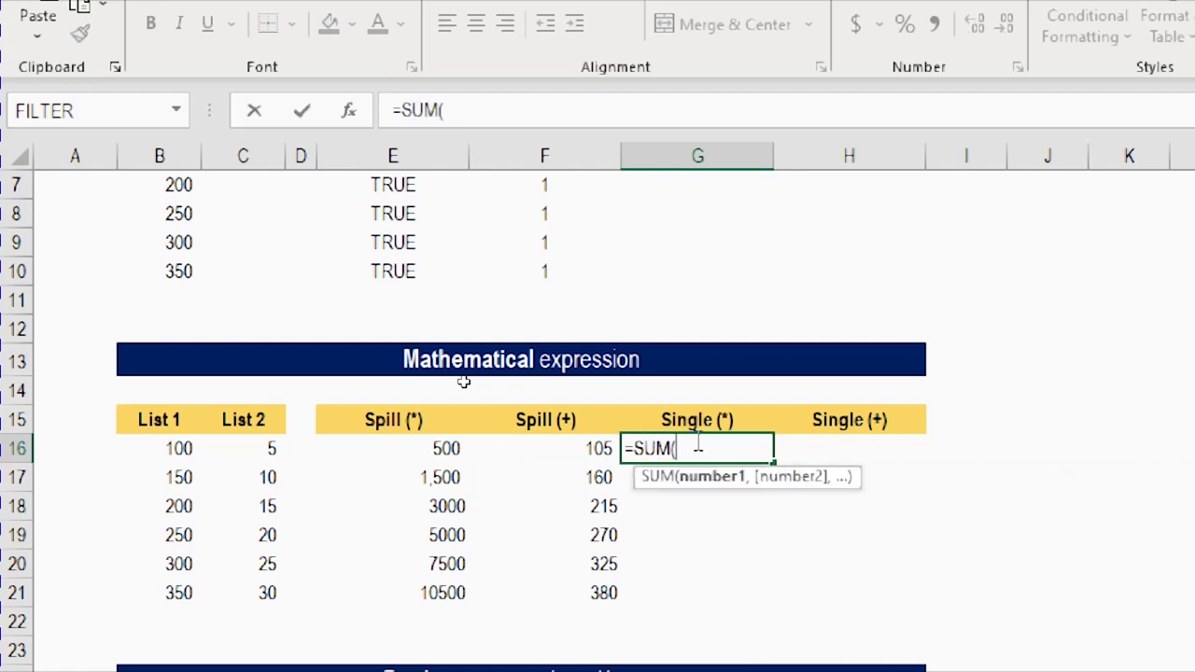
{"action": "type", "text": "B16:B21*C16:C21"}
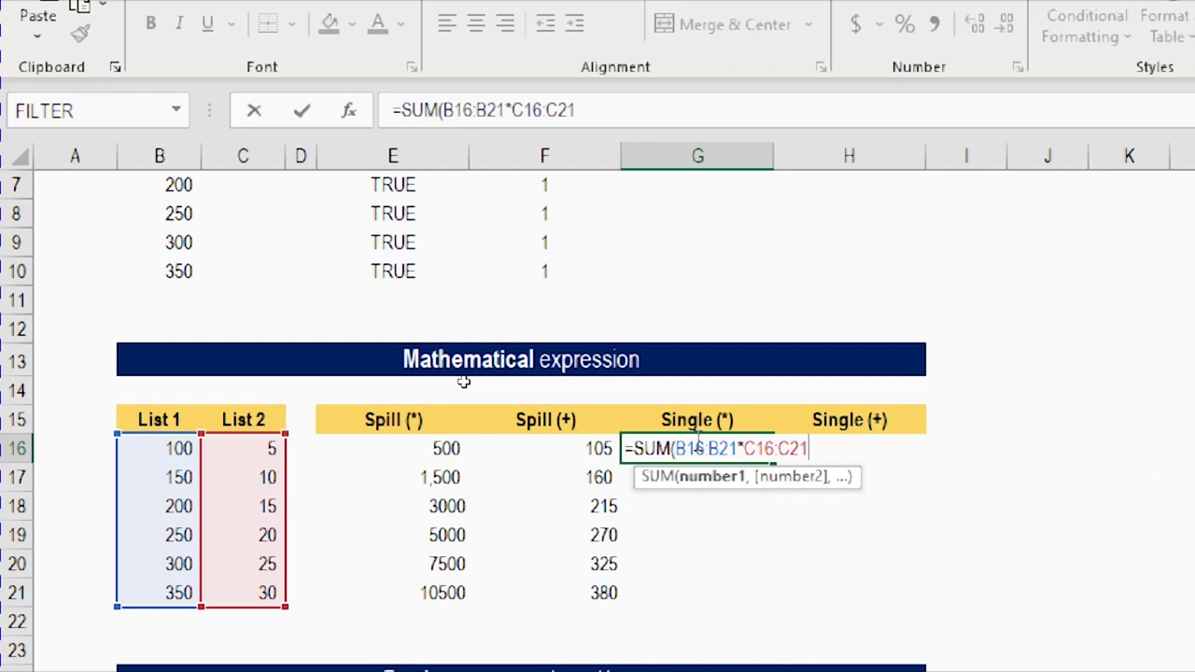
{"action": "type", "text": ")"}
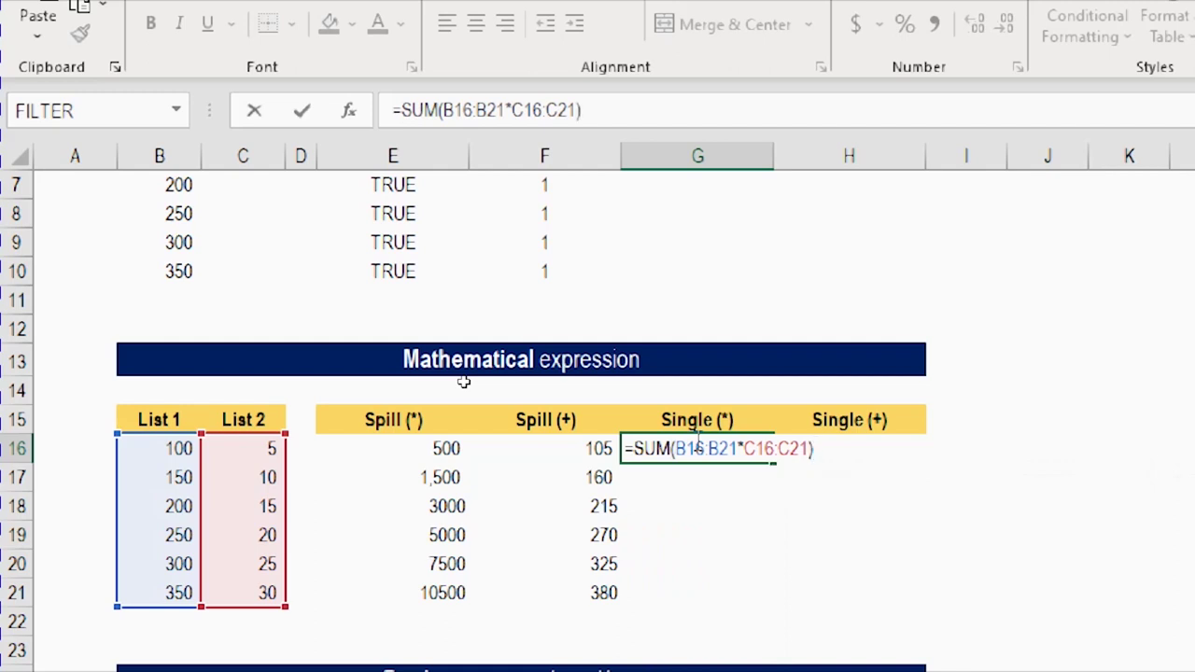
{"action": "key", "text": "Return"}
{"action": "left_click", "coordinate": [695, 441]}
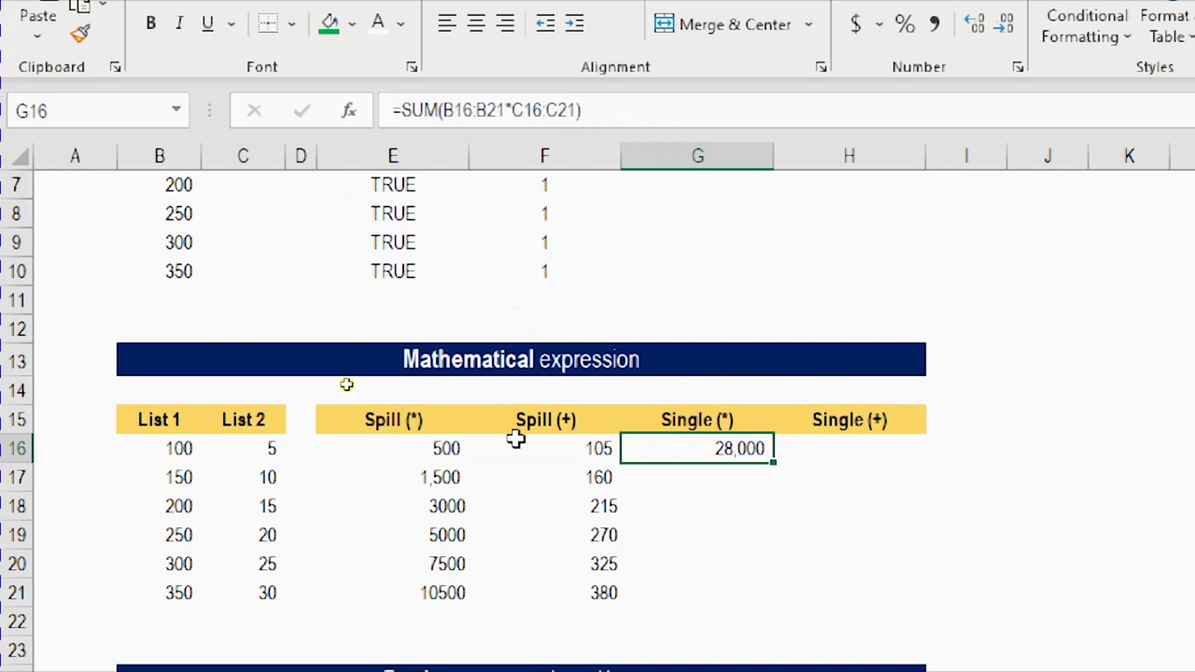
Enter =SUM(B16:B21+C16:C21) in H16 under Single (+), reusing the expression from F16, and check it against both lists.
{"action": "left_click", "coordinate": [568, 448]}
{"action": "left_click_drag", "start_coordinate": [554, 113], "coordinate": [391, 112]}
{"action": "key", "text": "ctrl+c"}
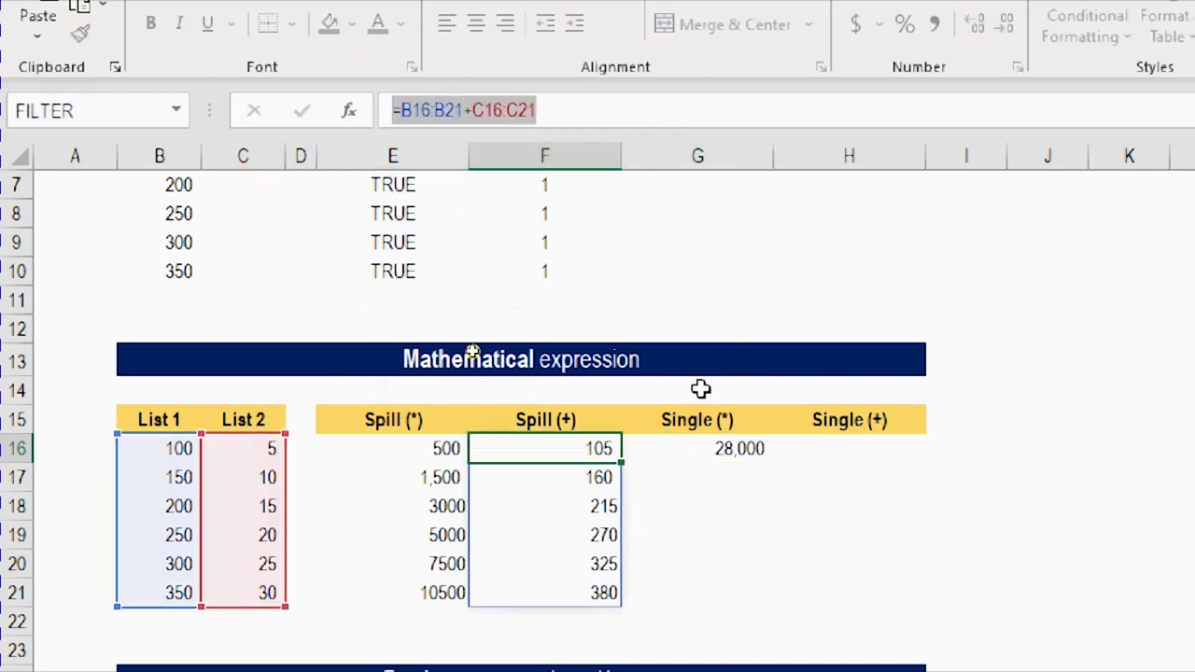
{"action": "key", "text": "Escape"}
{"action": "double_click", "coordinate": [835, 452]}
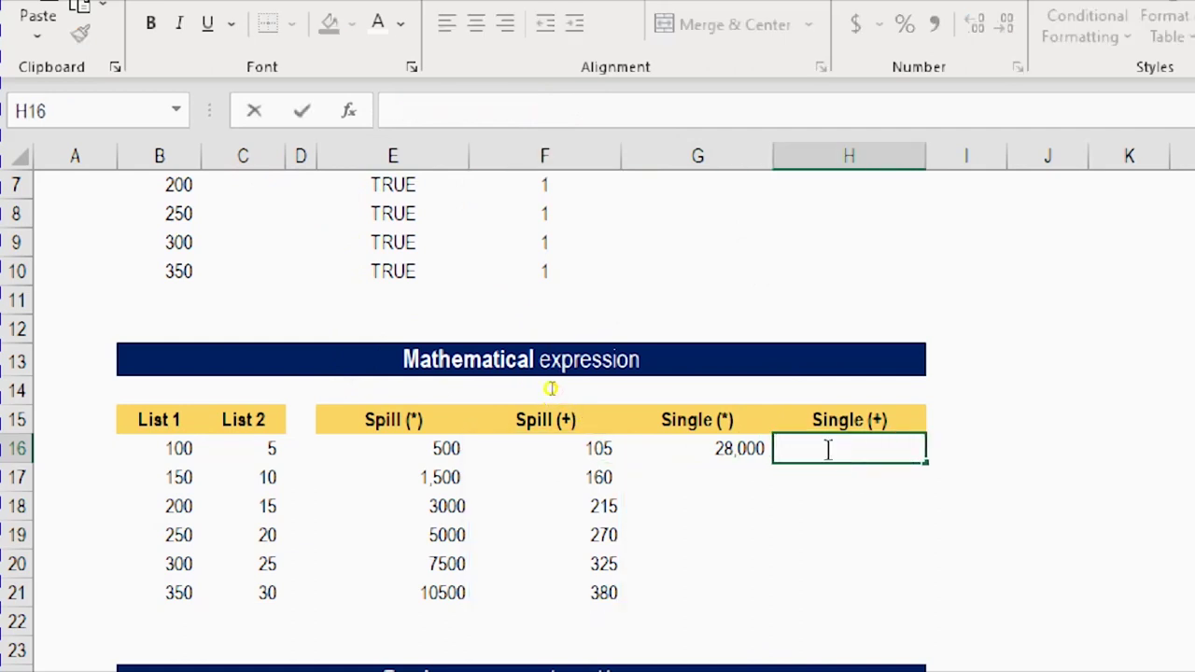
{"action": "key", "text": "ctrl+v"}
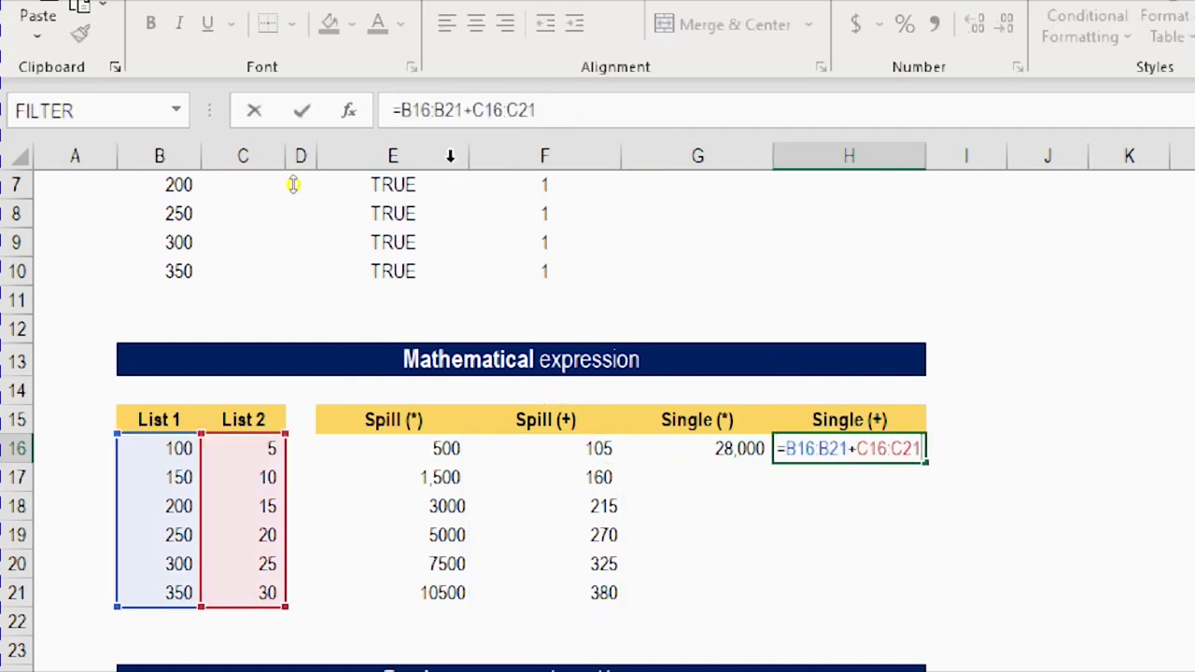
{"action": "key", "text": "Return"}
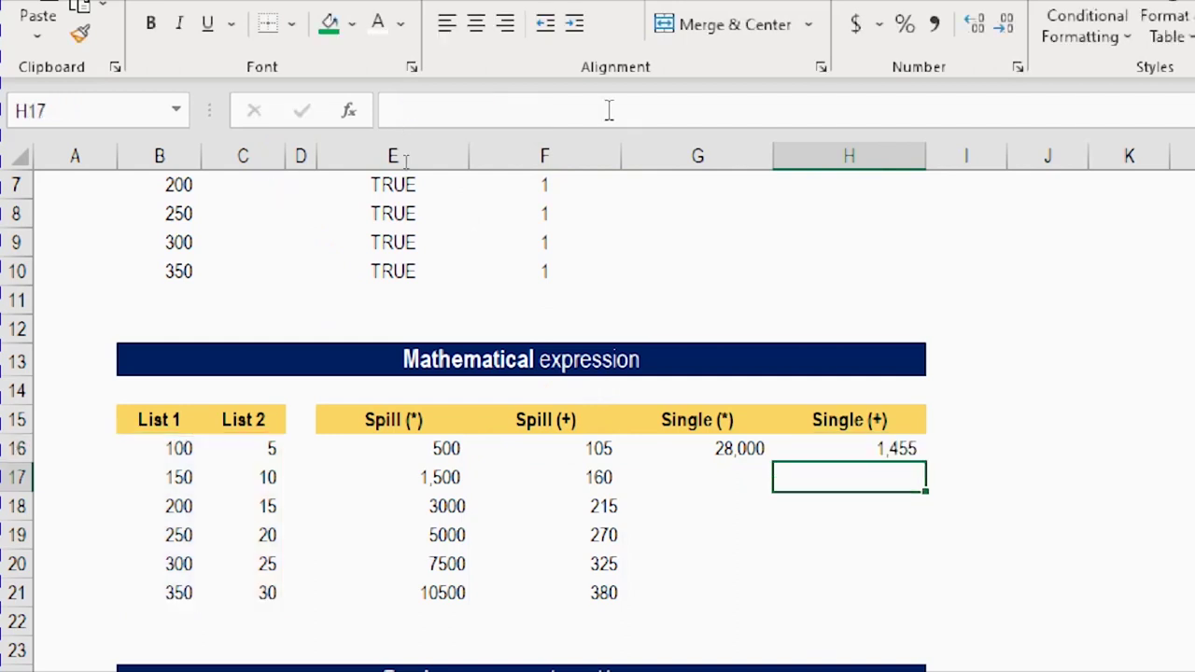
{"action": "left_click_drag", "start_coordinate": [187, 458], "coordinate": [267, 598]}
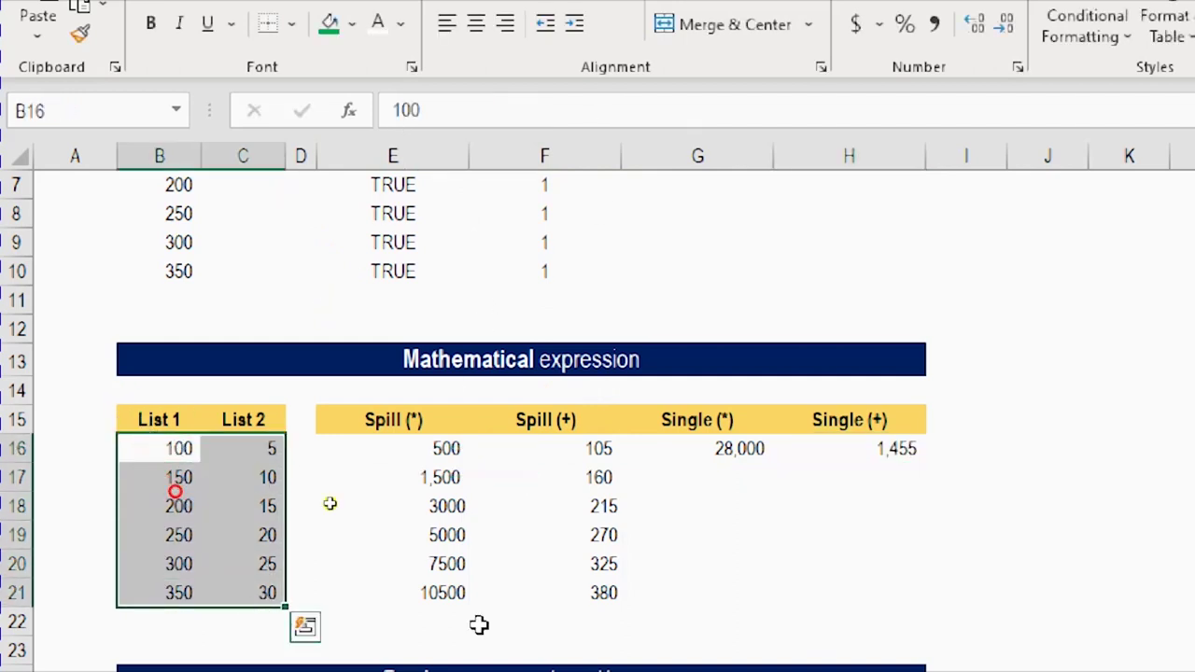
{"action": "left_click", "coordinate": [891, 448]}
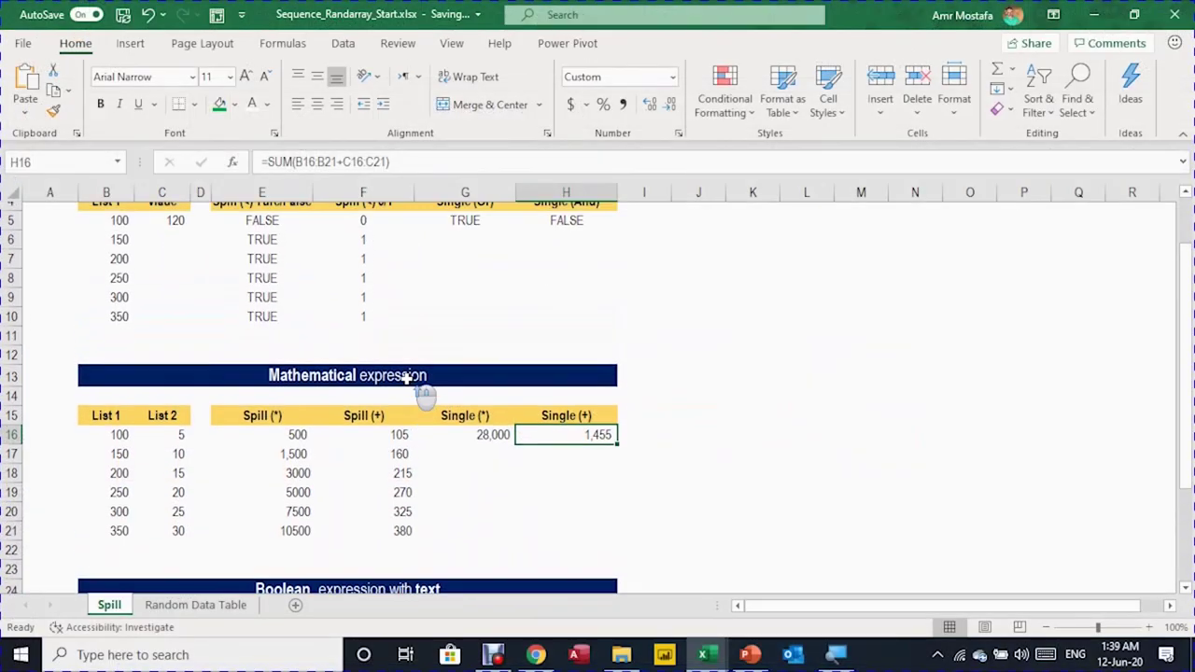
Clear the spill formula from E5 in the Boolean expression section and enter a first name in E10 to obstruct the spill range.
{"action": "scroll", "coordinate": [611, 260], "scroll_direction": "up", "scroll_amount": 2}
{"action": "left_click", "coordinate": [262, 291]}
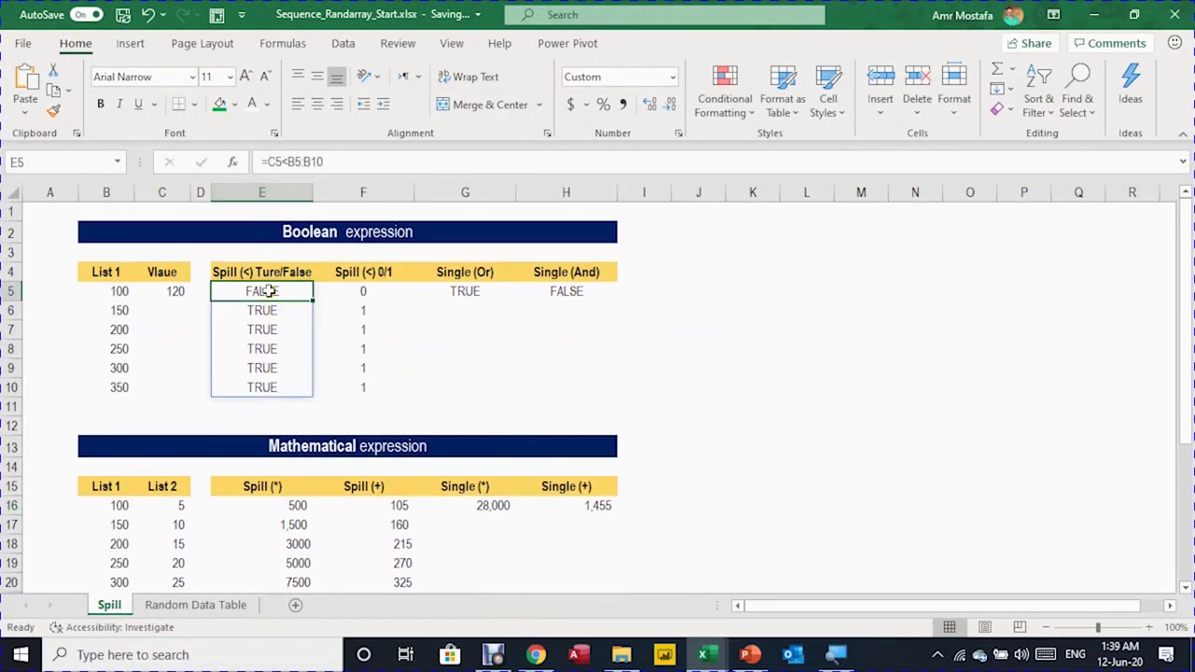
{"action": "key", "text": "Delete"}
{"action": "key", "text": "Down"}
{"action": "key", "text": "Down"}
{"action": "key", "text": "Down"}
{"action": "key", "text": "Down"}
{"action": "key", "text": "Down"}
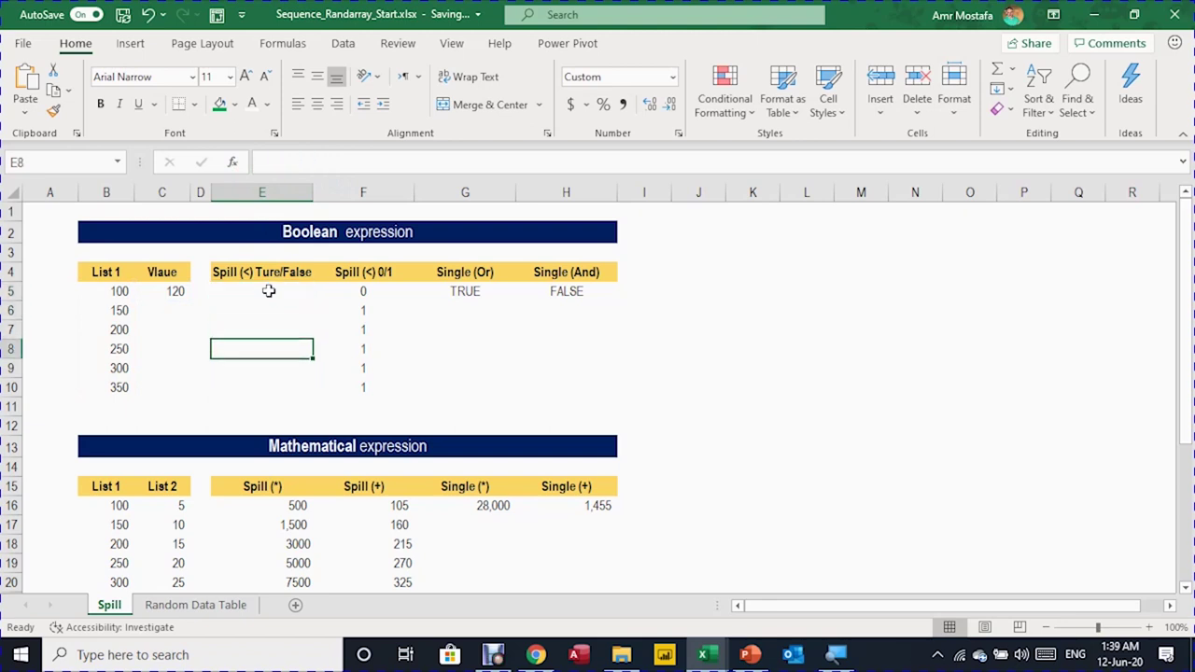
{"action": "type", "text": "Amr"}
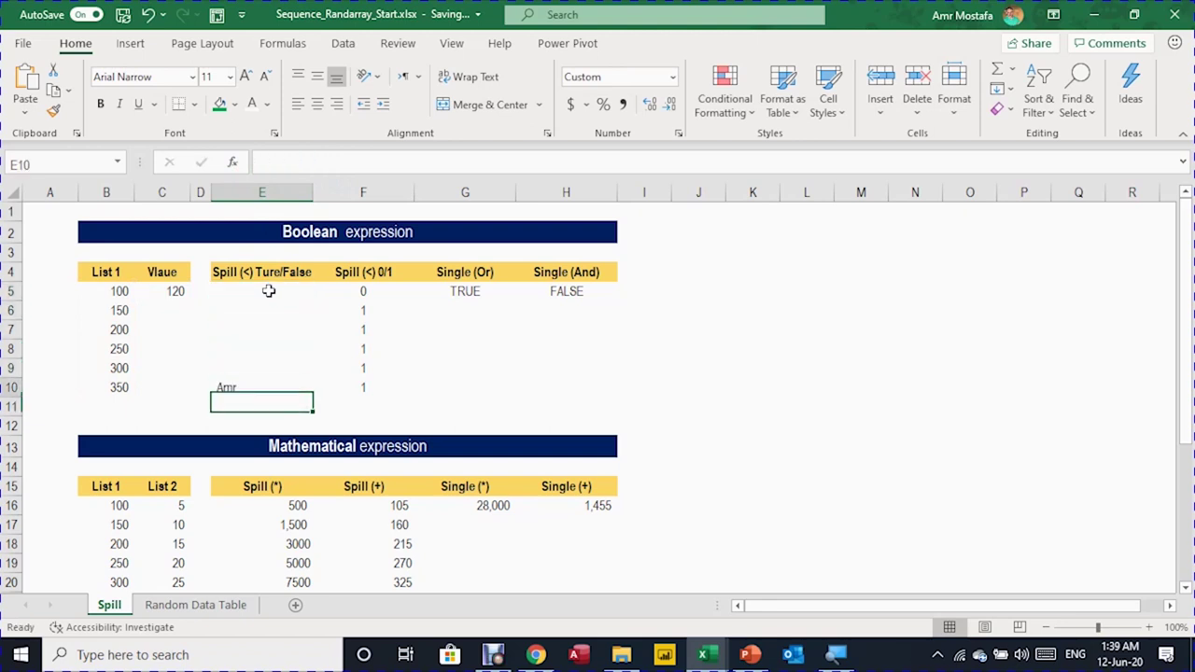
Enter =C5<B5:B10 in E5 again under Spill (<) while E10 is occupied.
{"action": "key", "text": "Up"}
{"action": "key", "text": "Up"}
{"action": "key", "text": "Up"}
{"action": "key", "text": "Up"}
{"action": "key", "text": "Up"}
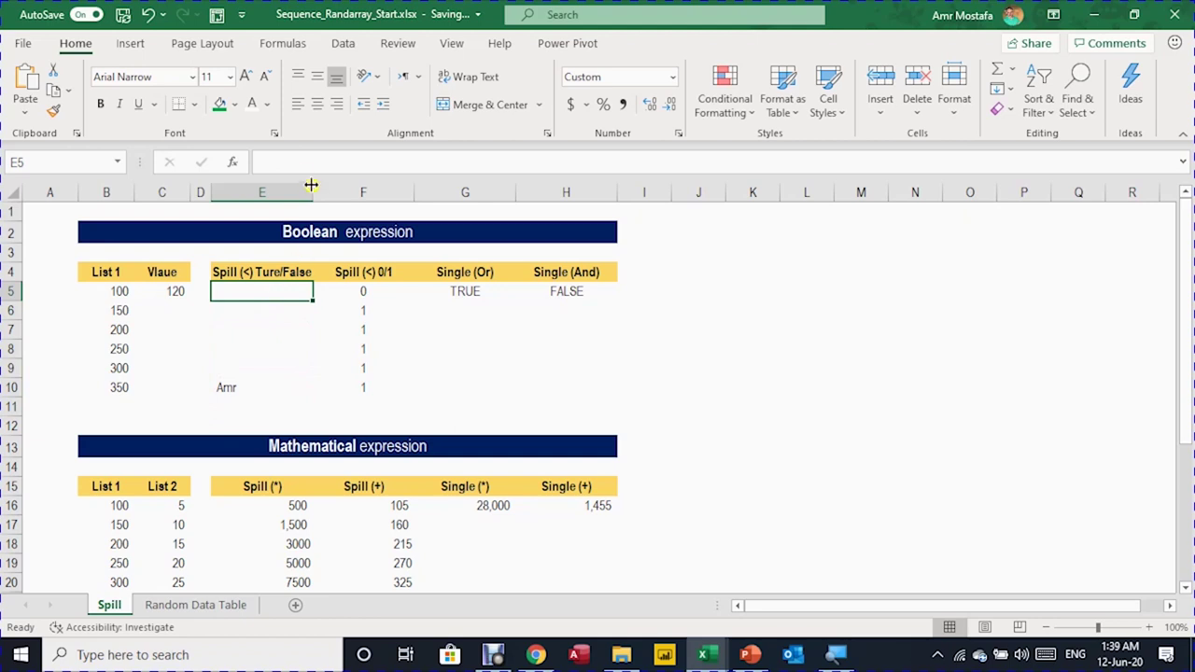
{"action": "left_click", "coordinate": [297, 164]}
{"action": "type", "text": "=C5<B5:B10"}
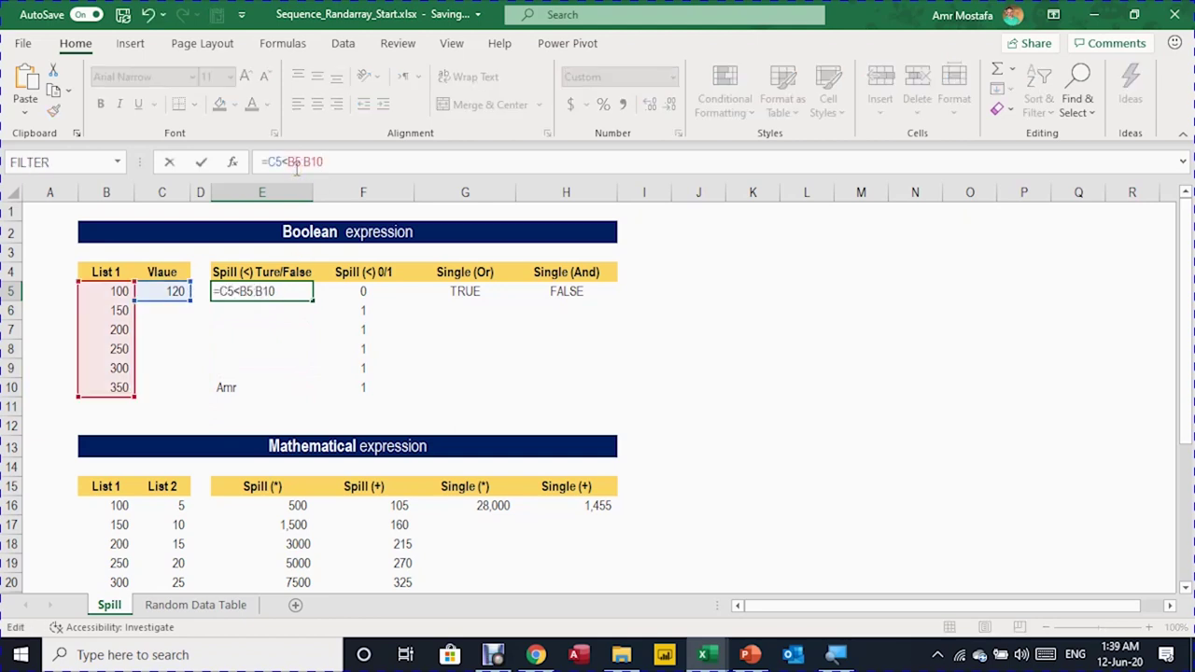
{"action": "key", "text": "Return"}
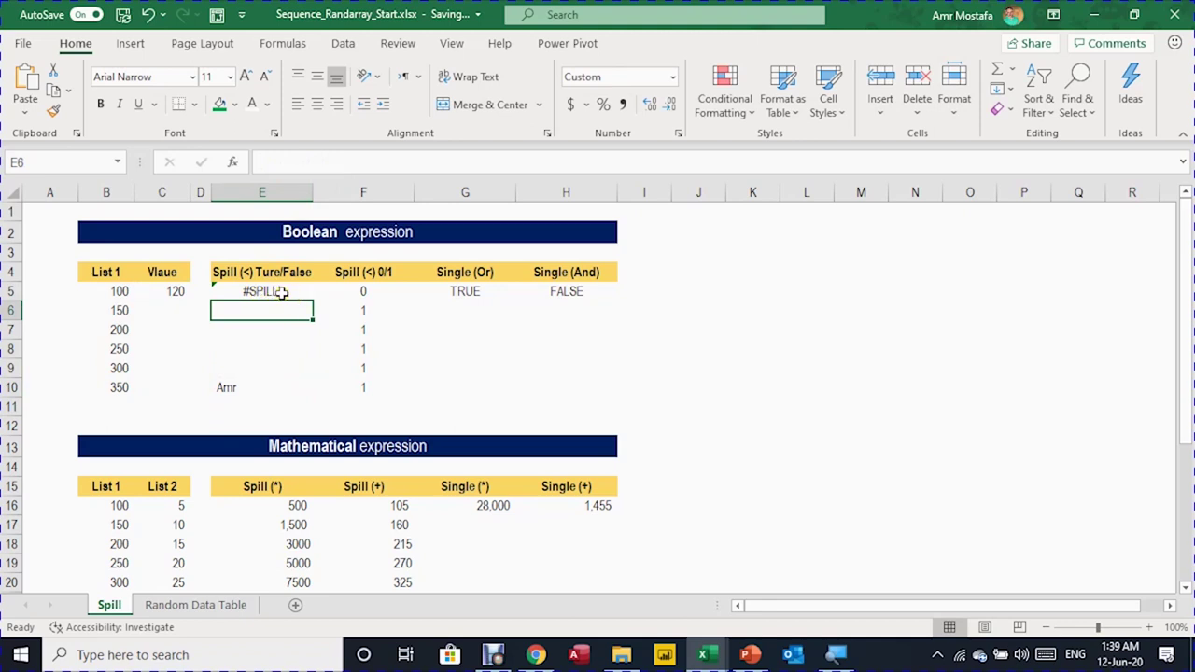
Inspect the spill range of E5 and delete the obstructing name from E10.
{"action": "left_click", "coordinate": [257, 291]}
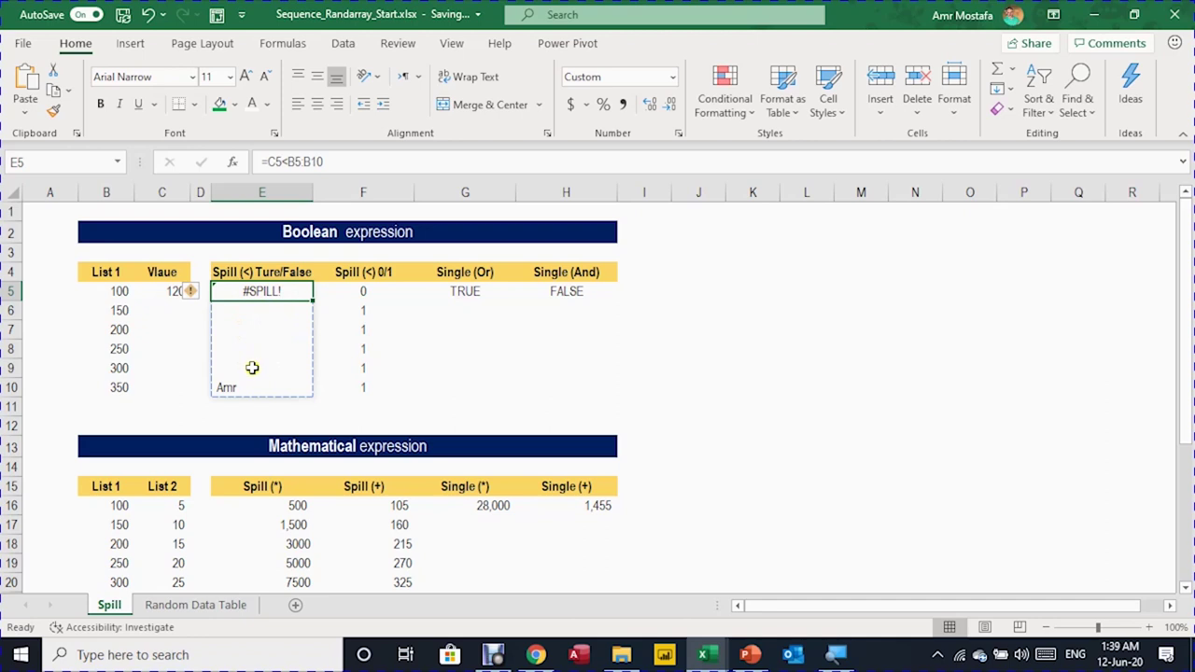
{"action": "left_click", "coordinate": [238, 388]}
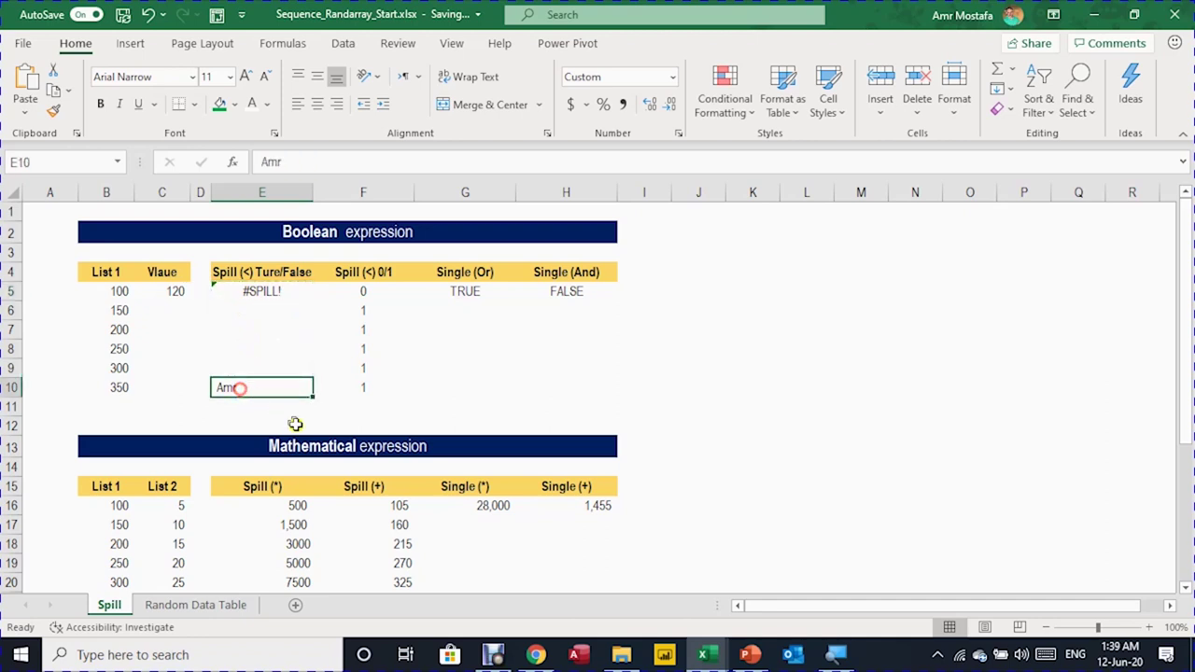
{"action": "key", "text": "Delete"}
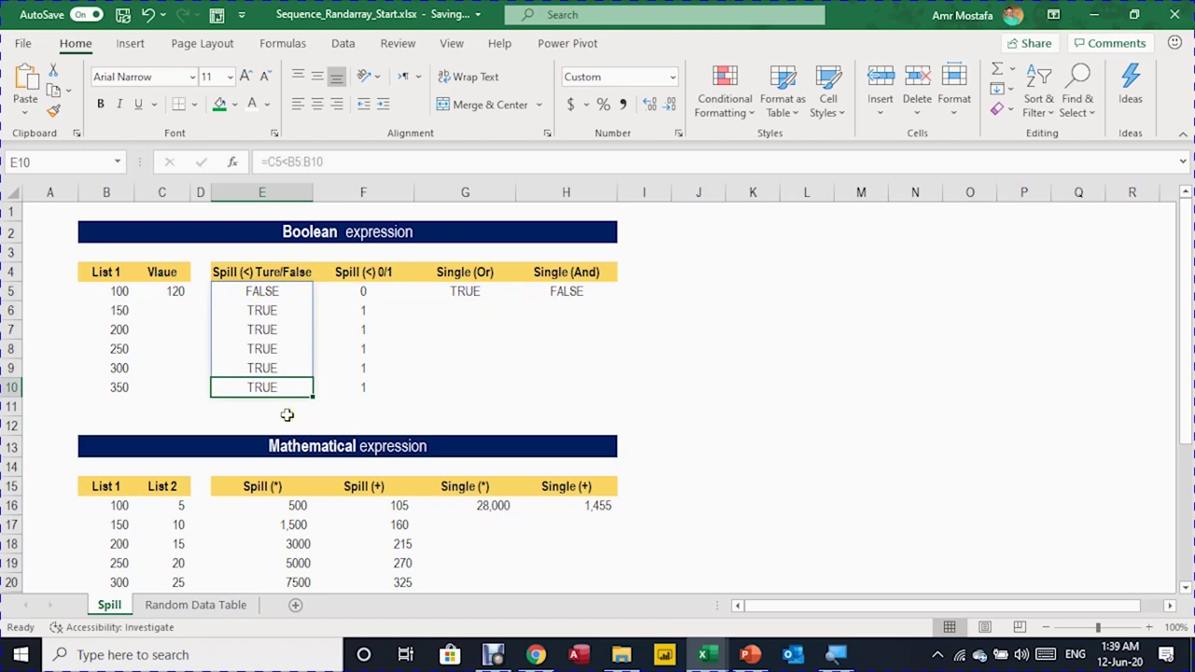
Switch to the Random Data Table worksheet and examine the Number of Customers value in B3 and the Customer ID header in A6.
{"action": "scroll", "coordinate": [287, 414], "scroll_direction": "down", "scroll_amount": 3}
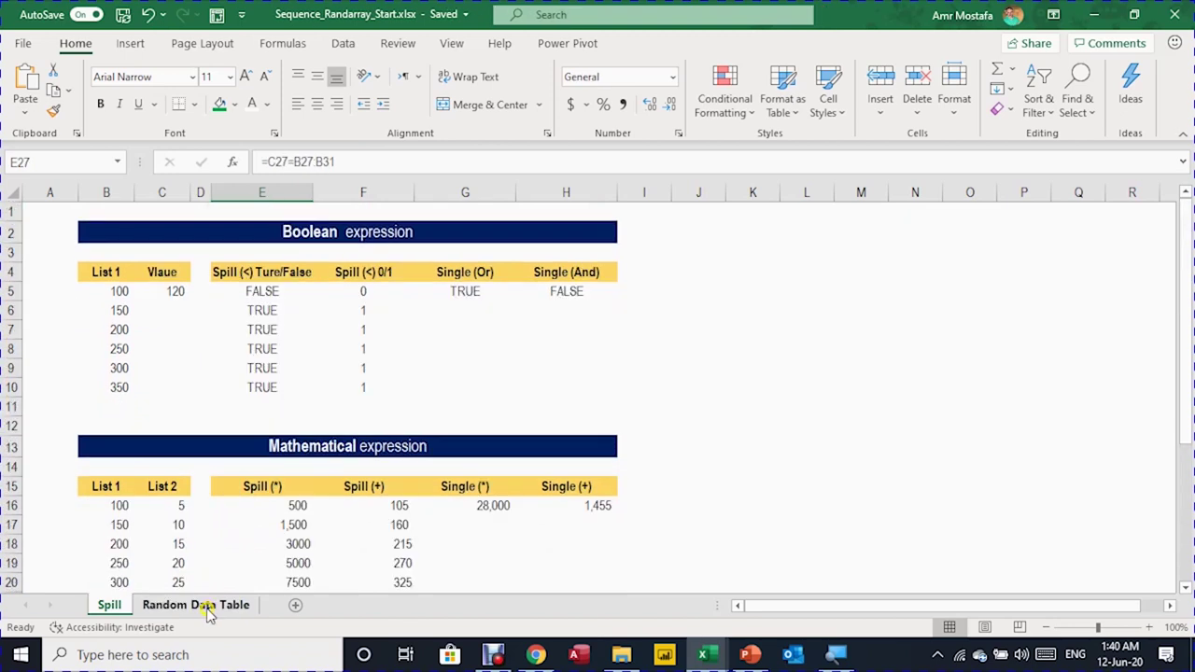
{"action": "left_click", "coordinate": [201, 605]}
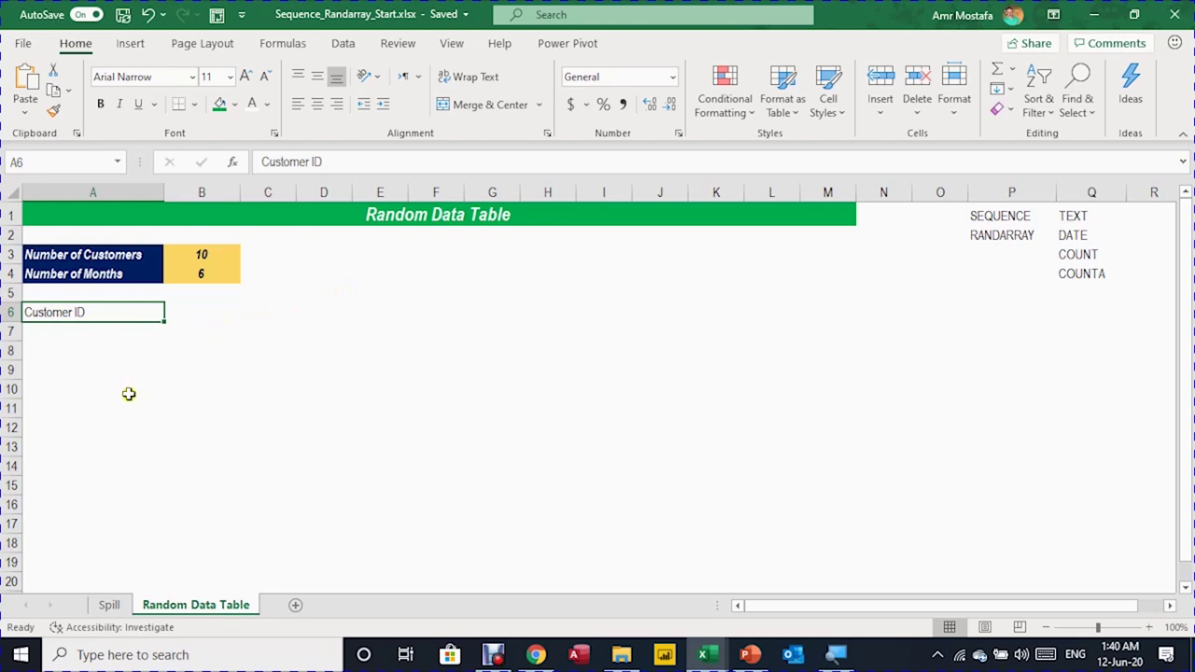
{"action": "left_click", "coordinate": [201, 259]}
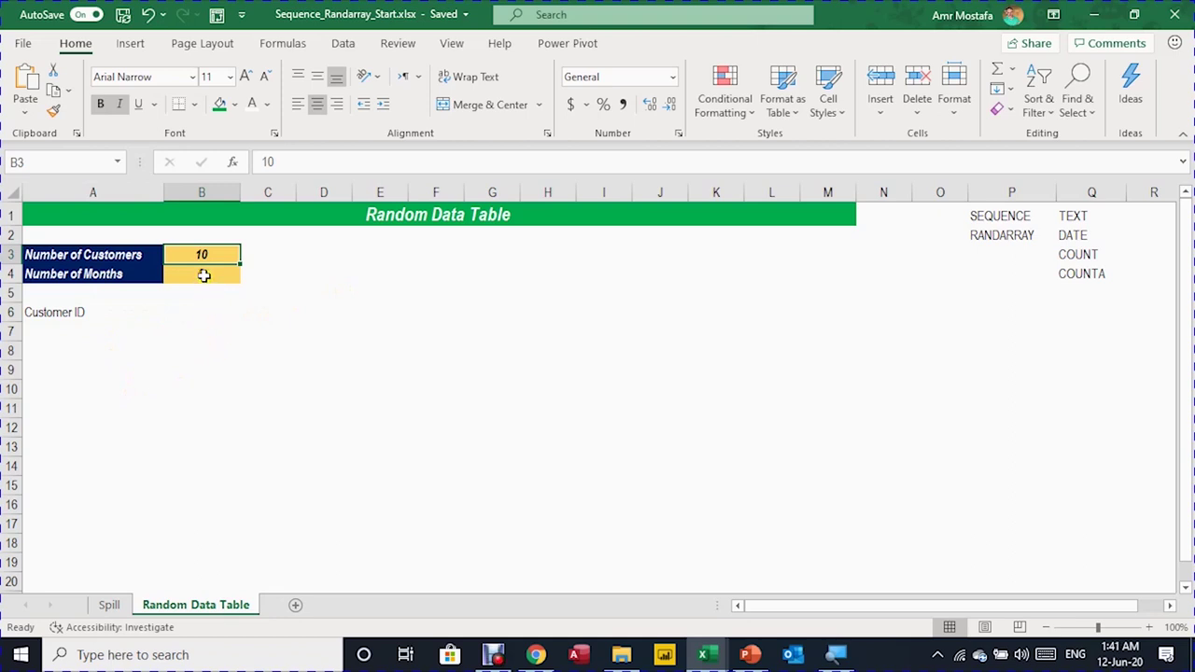
{"action": "left_click", "coordinate": [58, 315]}
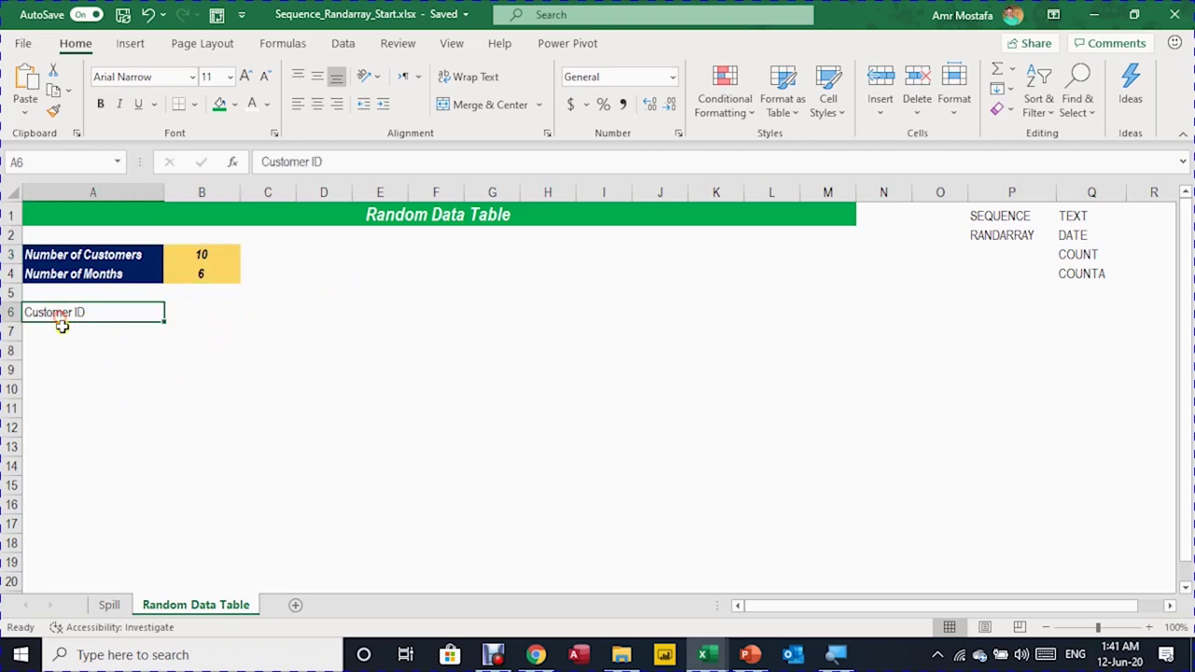
Examine the Customer ID column, the header row and body area of the planned table, and the function names in P1:Q2.
{"action": "left_click_drag", "start_coordinate": [59, 332], "coordinate": [83, 556]}
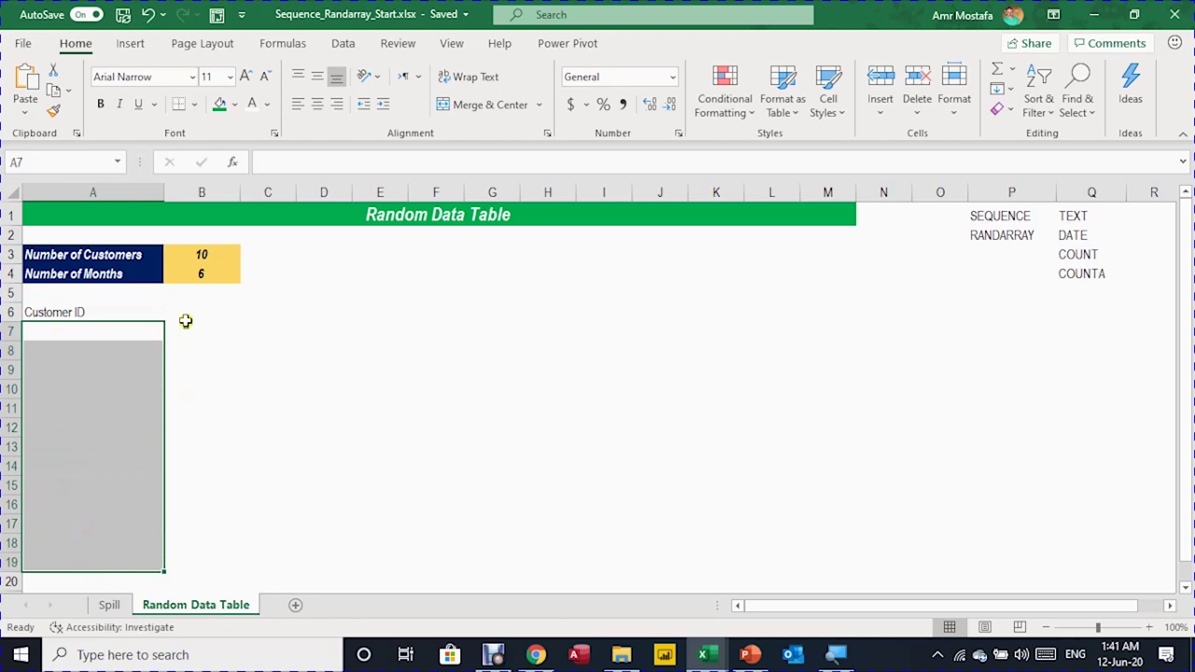
{"action": "left_click", "coordinate": [87, 311]}
{"action": "left_click_drag", "start_coordinate": [224, 314], "coordinate": [726, 310]}
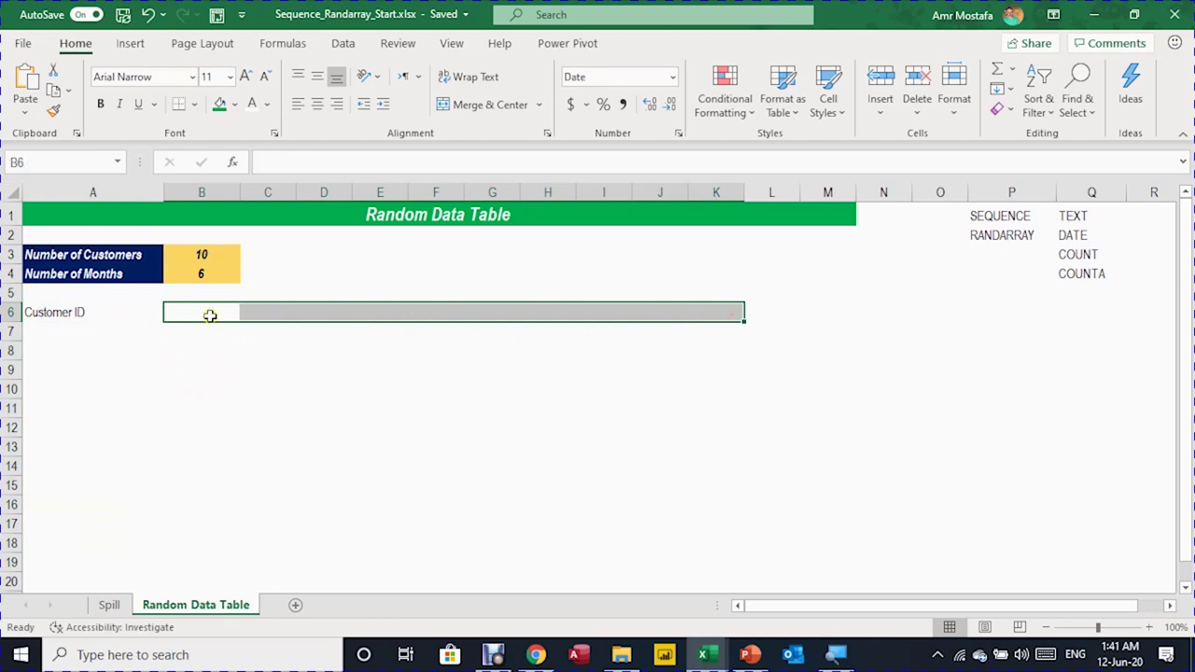
{"action": "left_click_drag", "start_coordinate": [203, 328], "coordinate": [724, 492]}
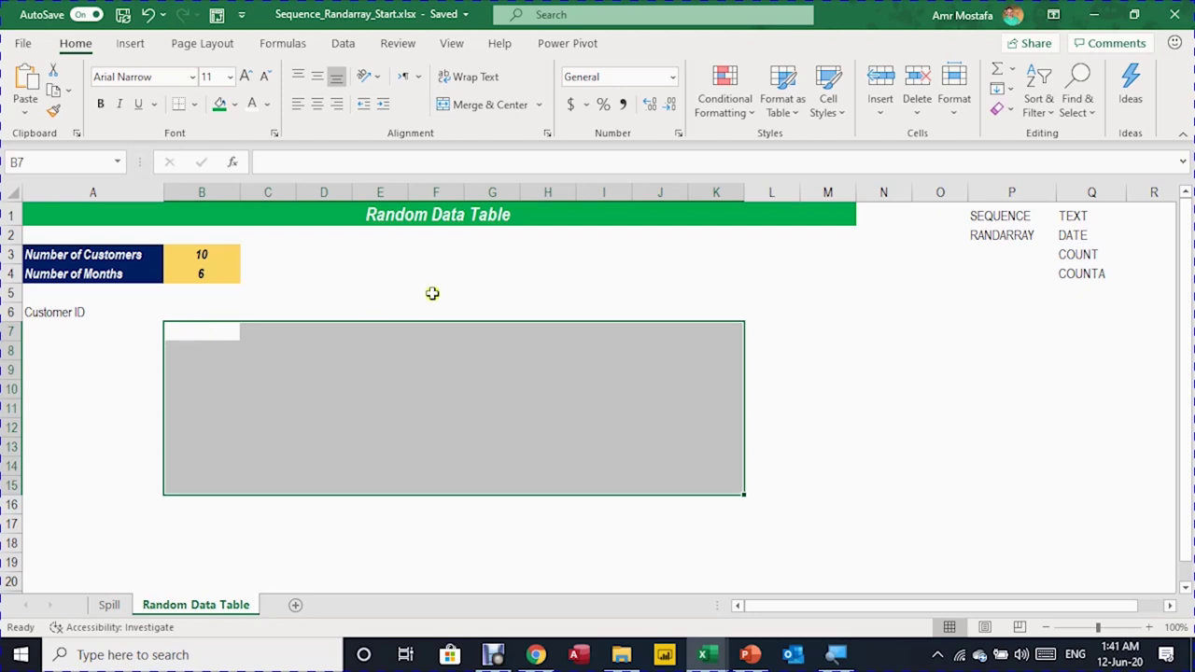
{"action": "left_click", "coordinate": [985, 215]}
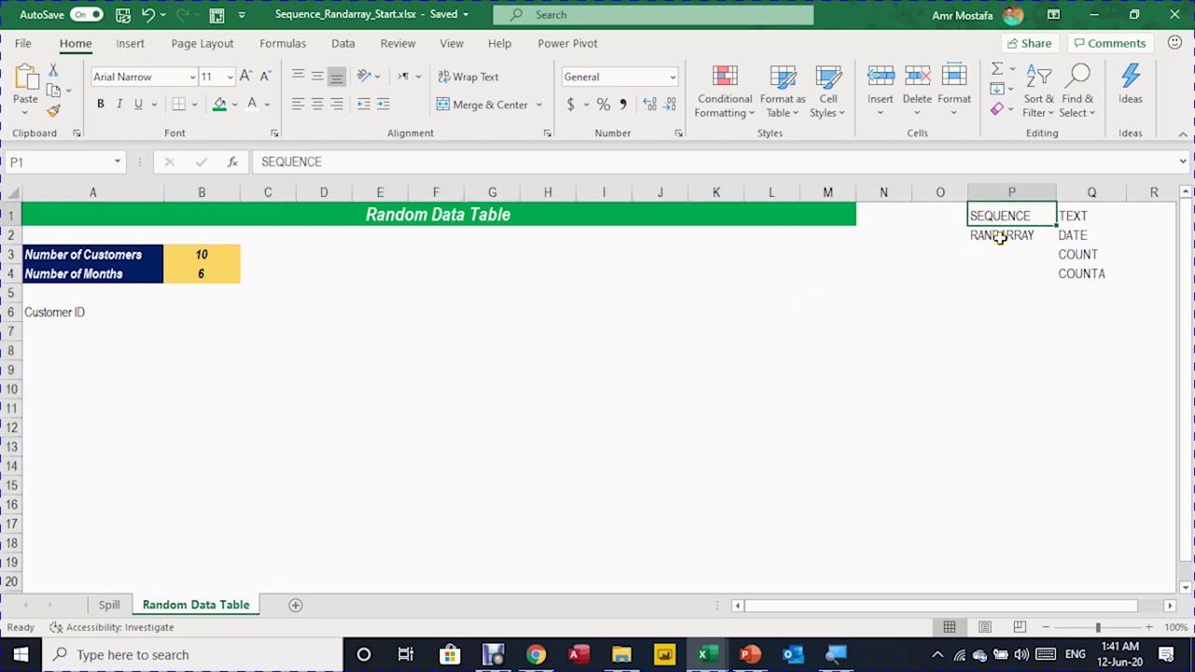
{"action": "left_click", "coordinate": [1001, 238]}
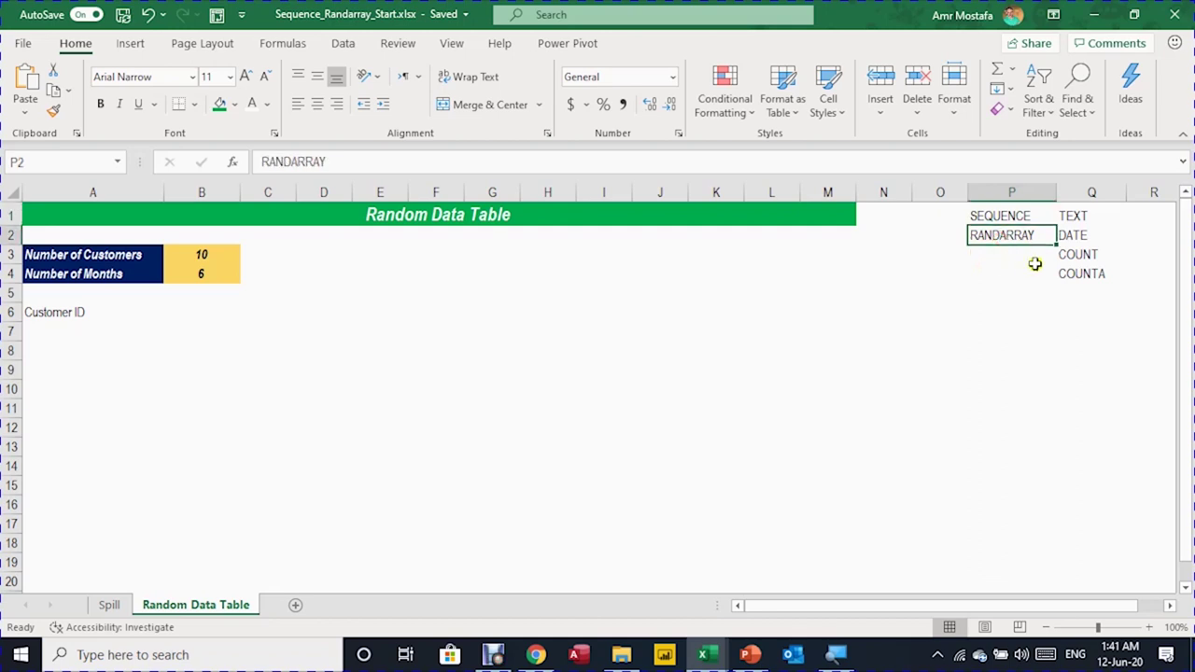
{"action": "left_click", "coordinate": [1074, 215]}
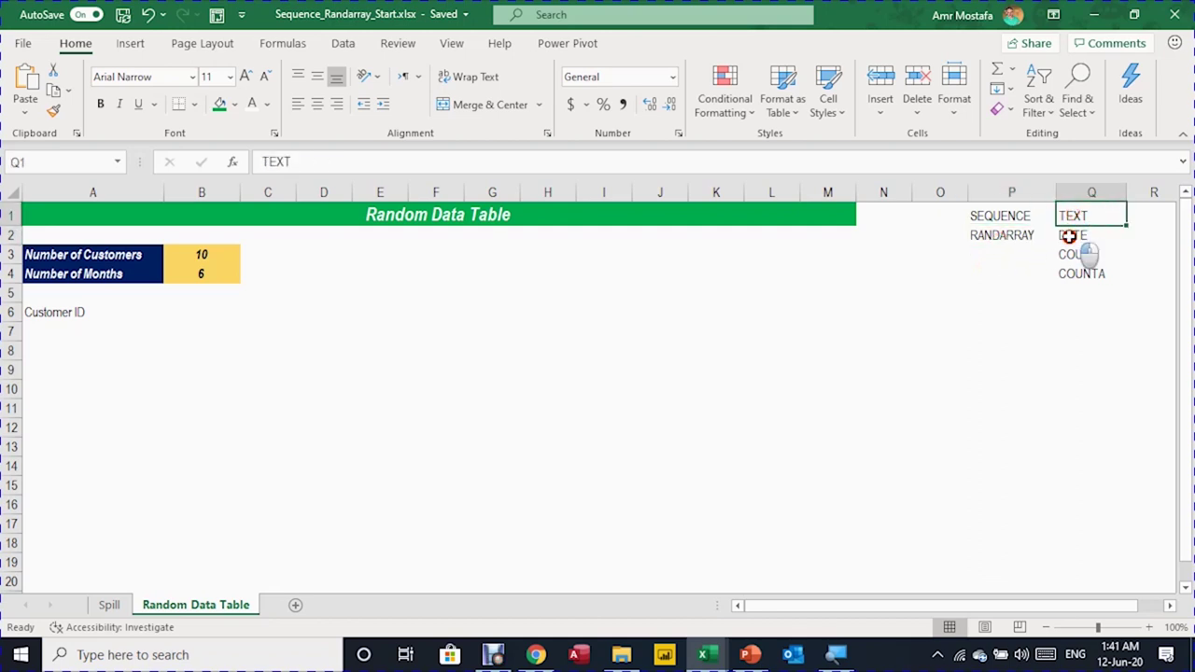
{"action": "left_click", "coordinate": [1071, 235]}
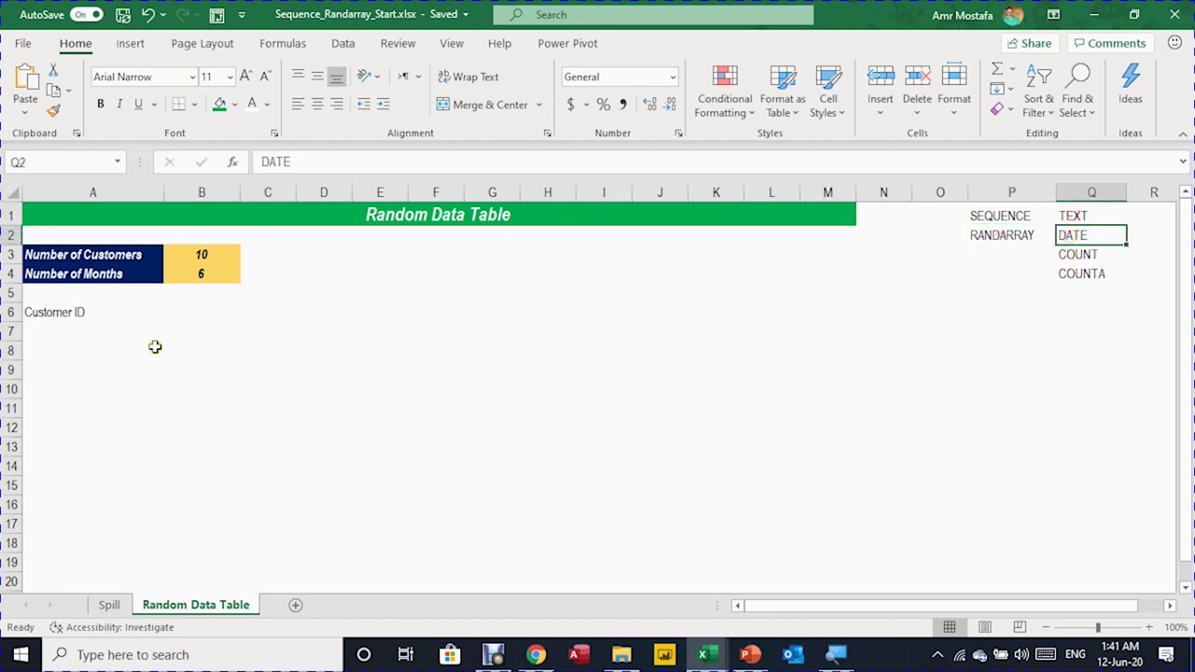
Enter =SEQUENCE(5,5,10,5) in A7 under the Customer ID header.
{"action": "left_click", "coordinate": [68, 315]}
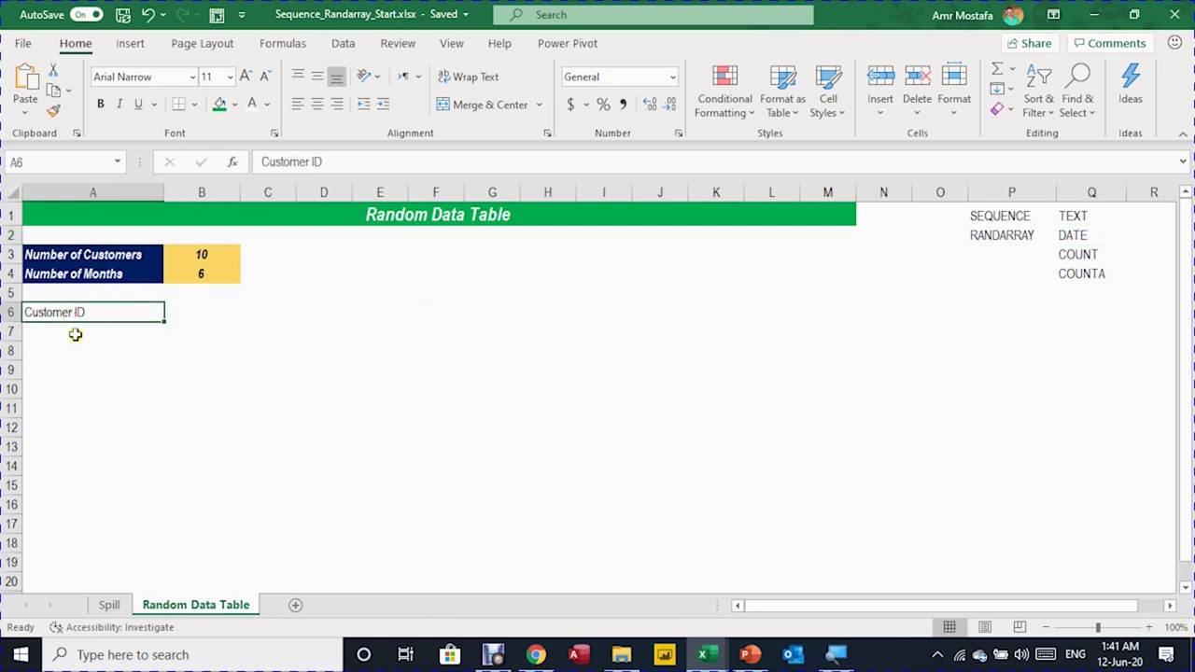
{"action": "left_click_drag", "start_coordinate": [75, 333], "coordinate": [81, 488]}
{"action": "left_click", "coordinate": [70, 334]}
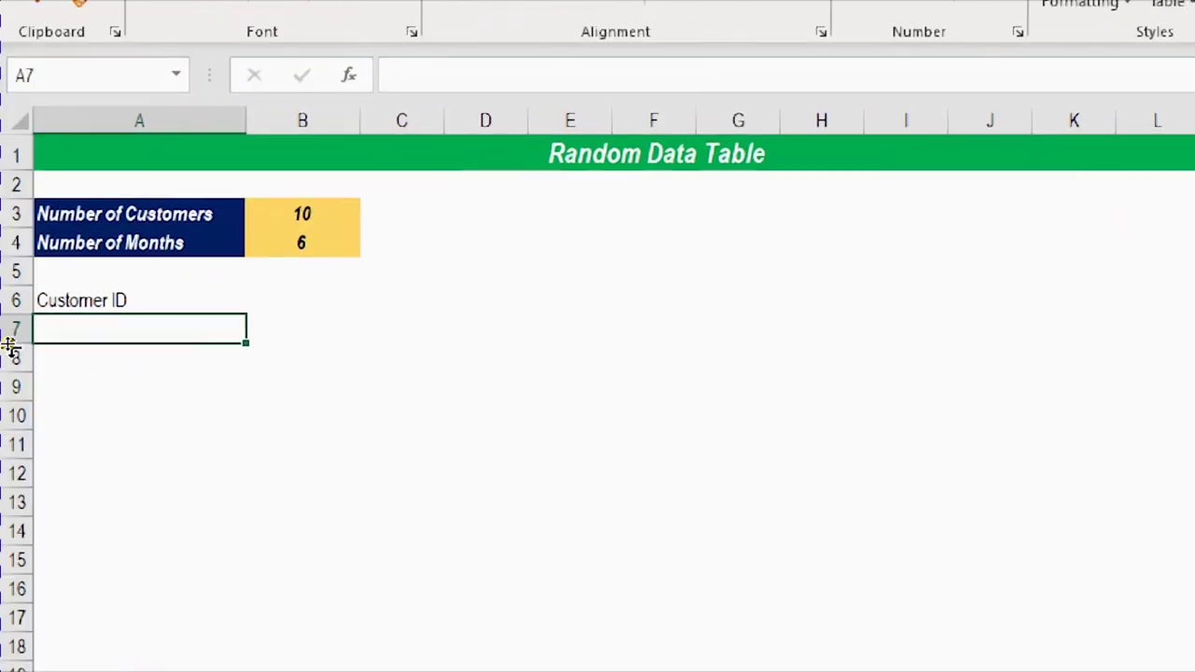
{"action": "double_click", "coordinate": [101, 329]}
{"action": "type", "text": "=Se"}
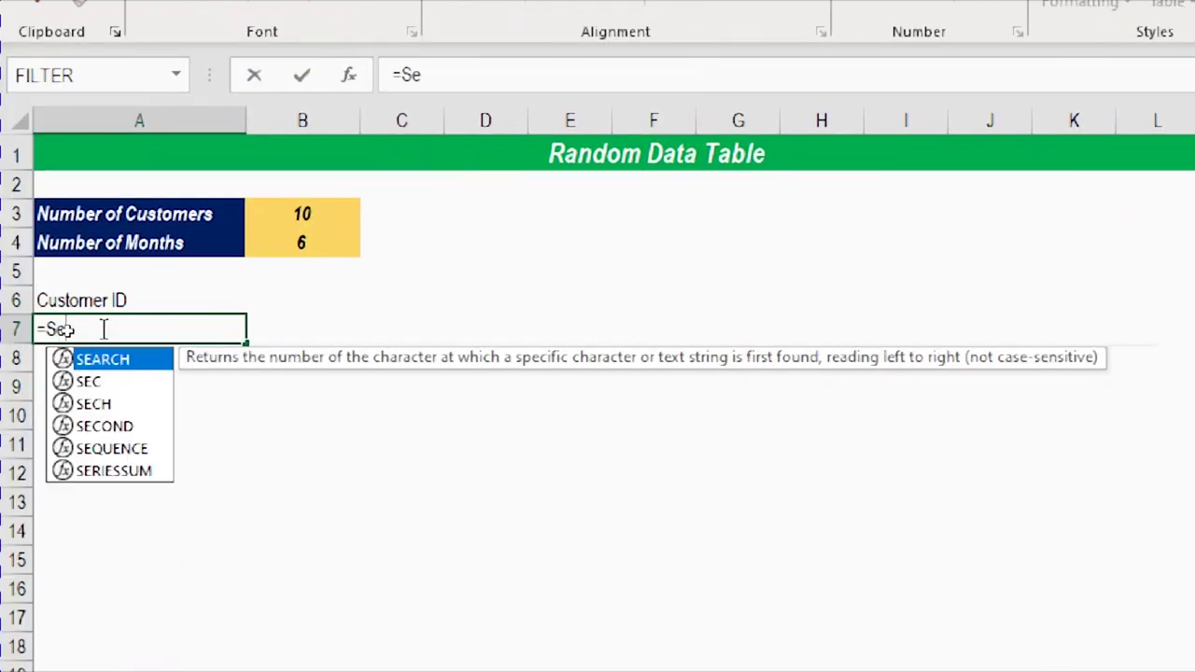
{"action": "type", "text": "q"}
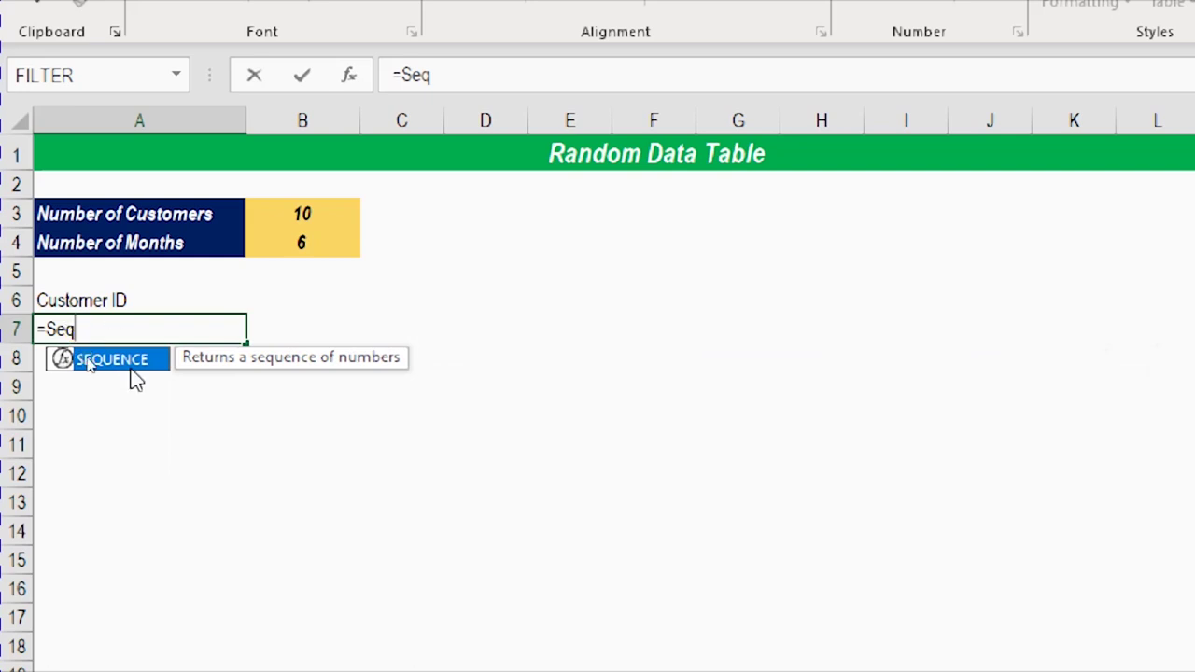
{"action": "double_click", "coordinate": [89, 361]}
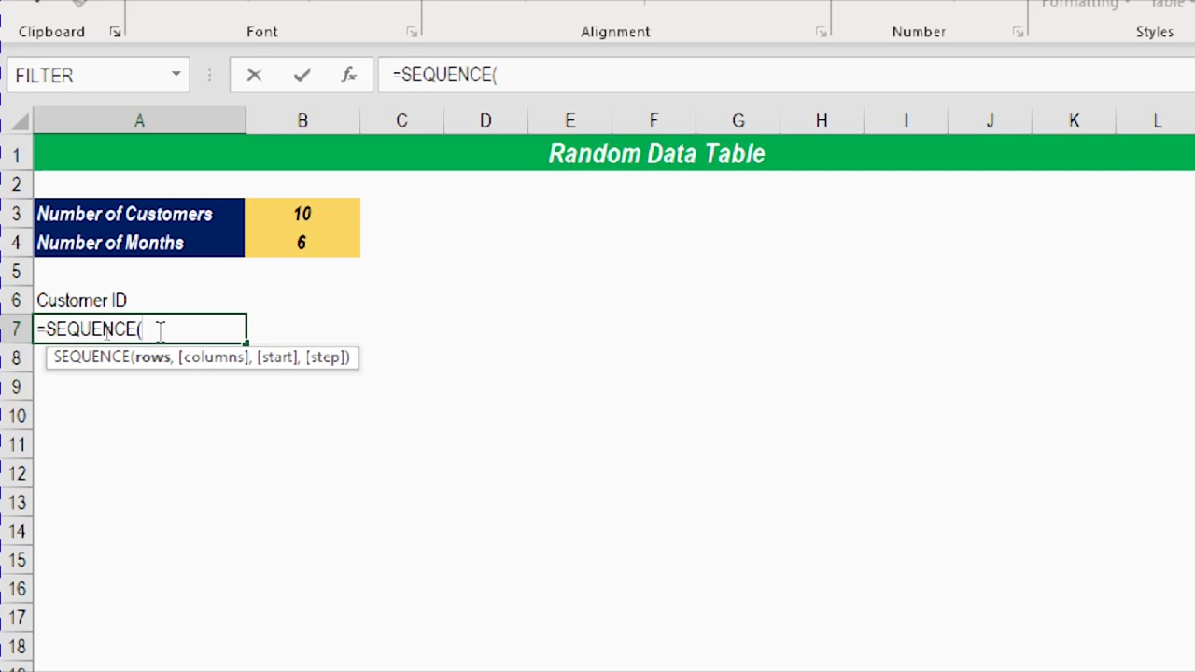
{"action": "type", "text": "5,"}
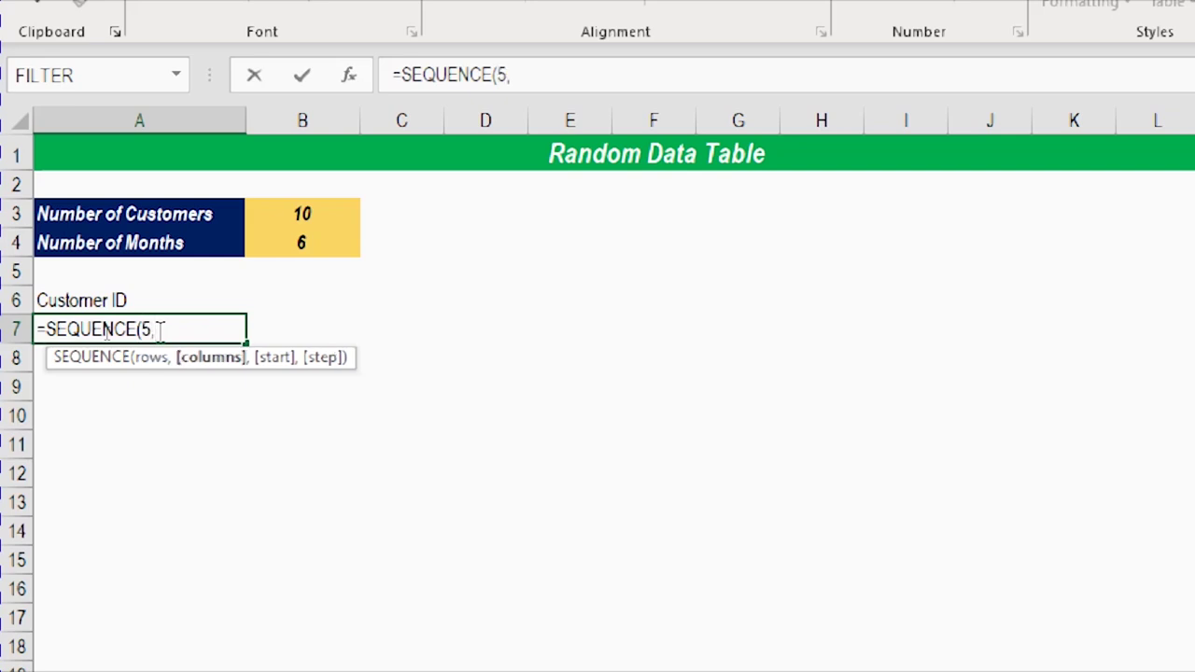
{"action": "type", "text": "5,10,"}
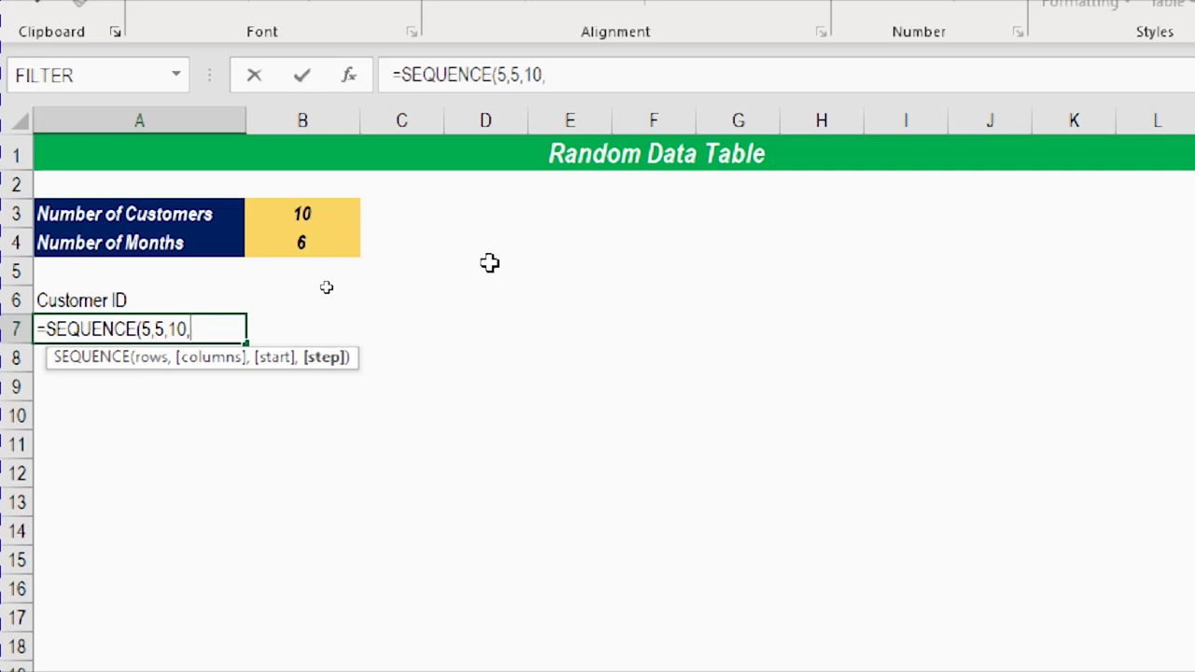
{"action": "type", "text": "5)"}
{"action": "key", "text": "Return"}
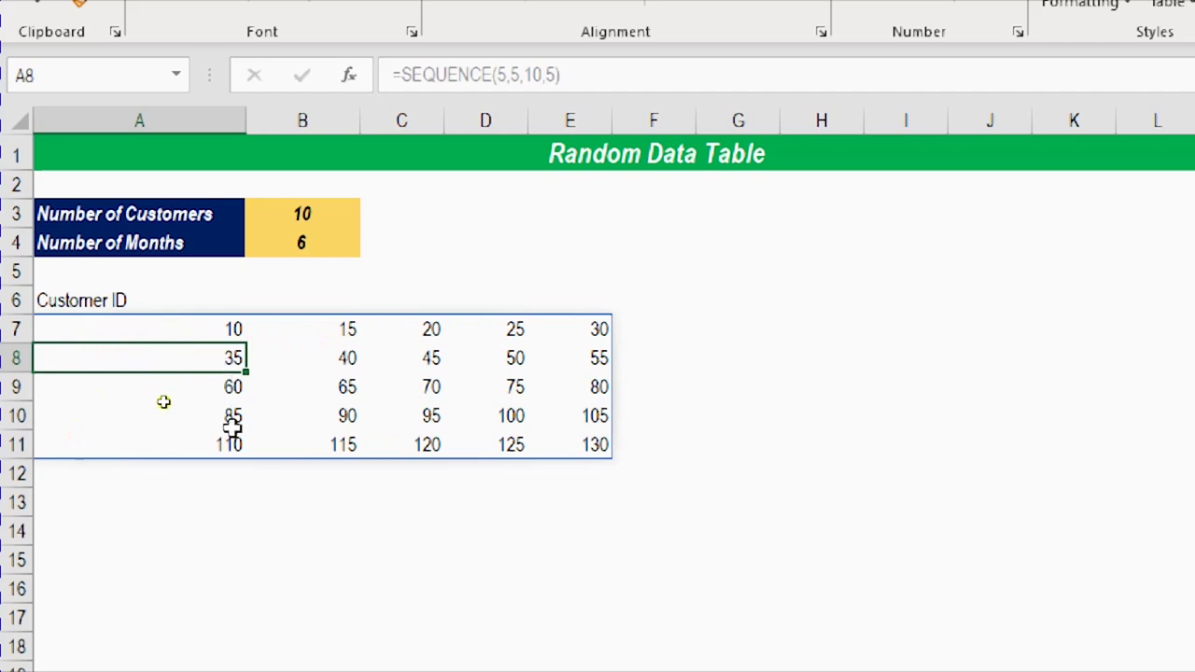
Change the SEQUENCE formula in A7 to start at 1001 and remove its step argument, giving =SEQUENCE(5,5,1001).
{"action": "left_click", "coordinate": [186, 323]}
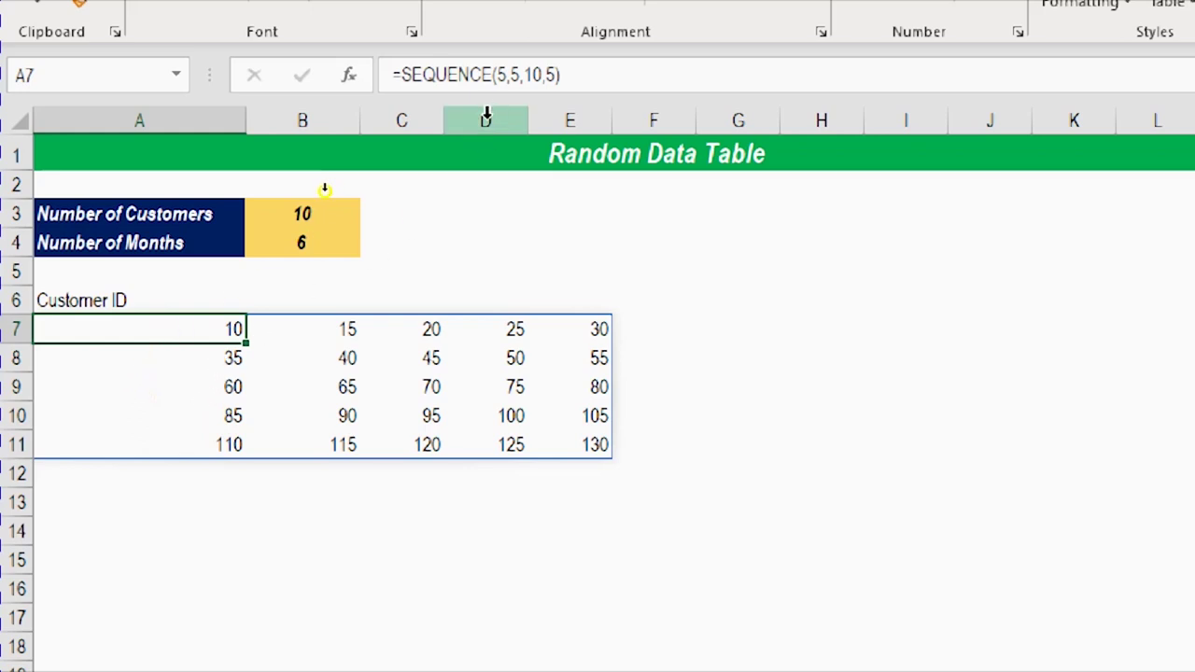
{"action": "left_click", "coordinate": [542, 75]}
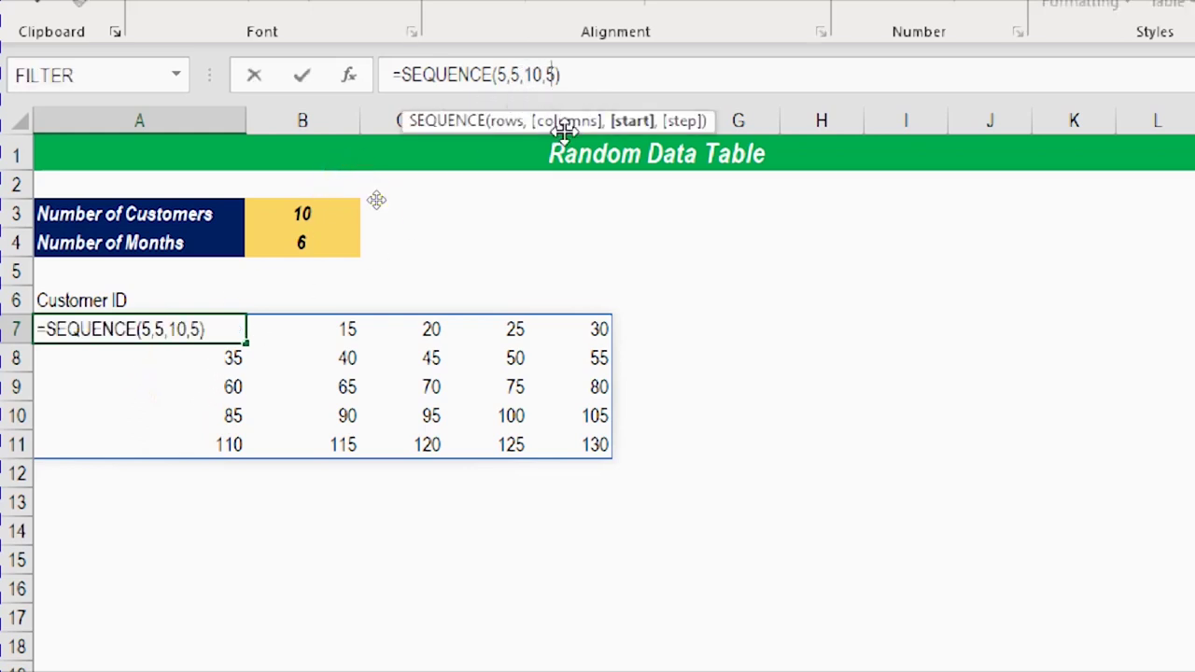
{"action": "type", "text": "01"}
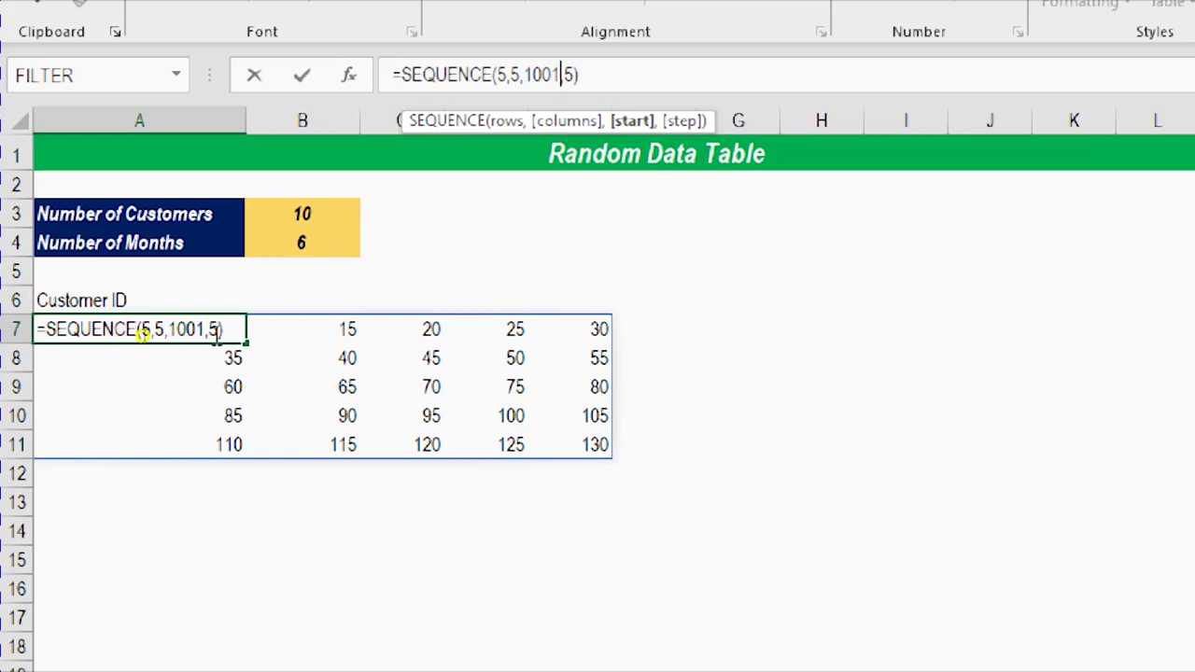
{"action": "double_click", "coordinate": [212, 329]}
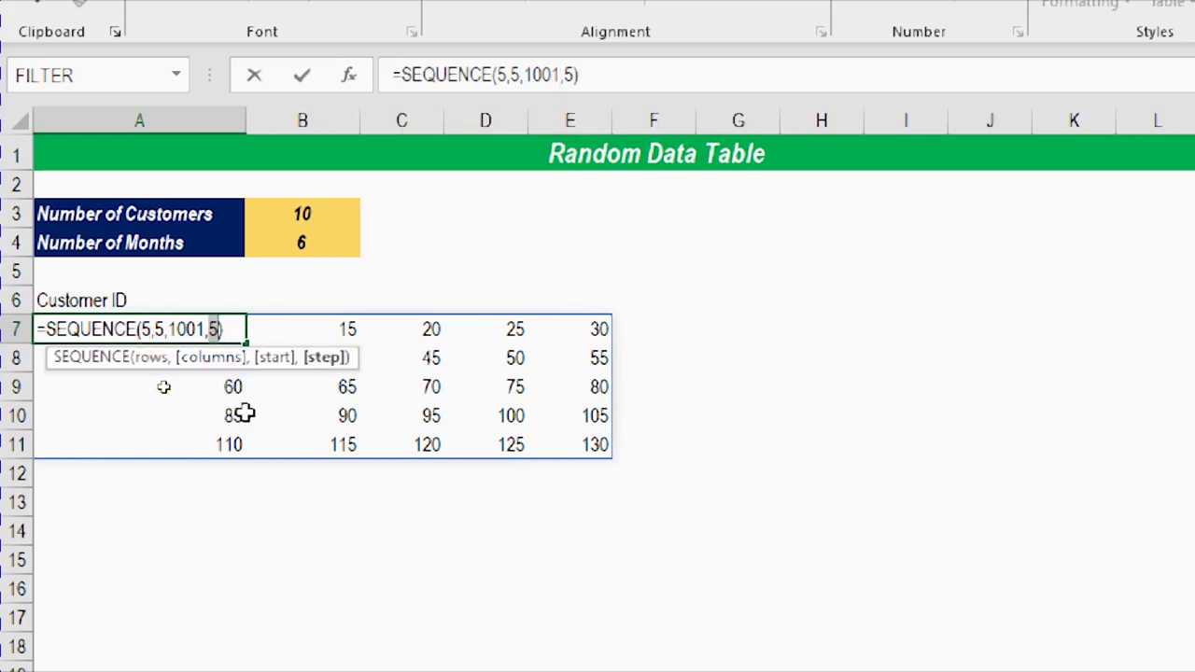
{"action": "key", "text": "BackSpace"}
{"action": "key", "text": "BackSpace"}
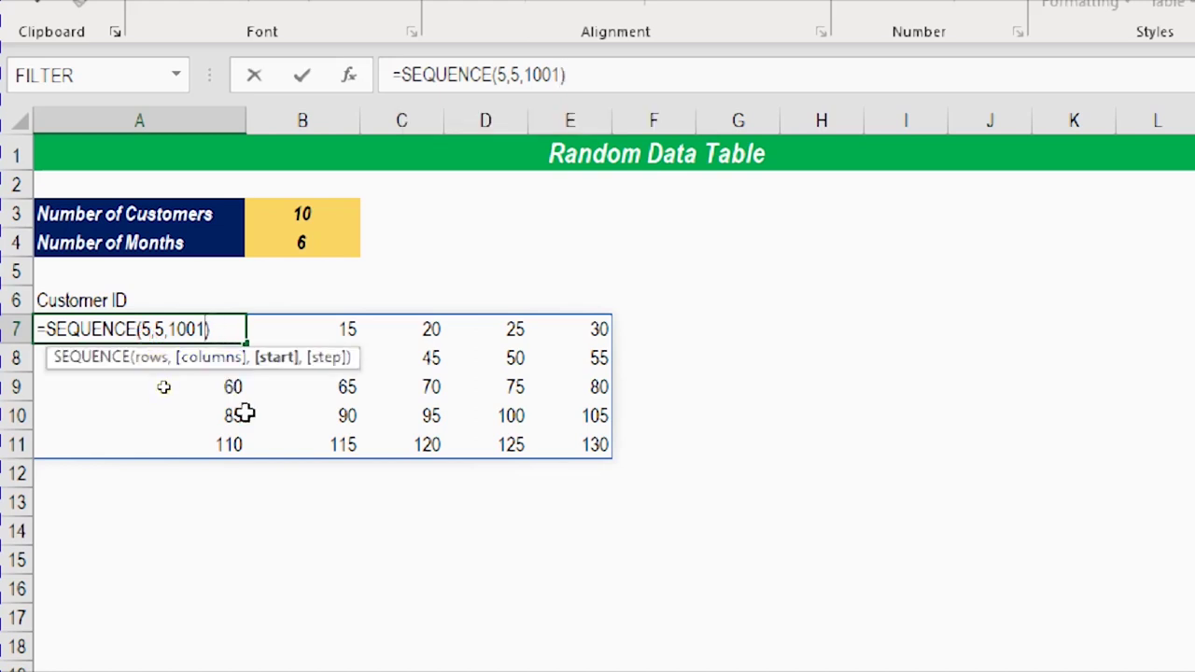
{"action": "key", "text": "Return"}
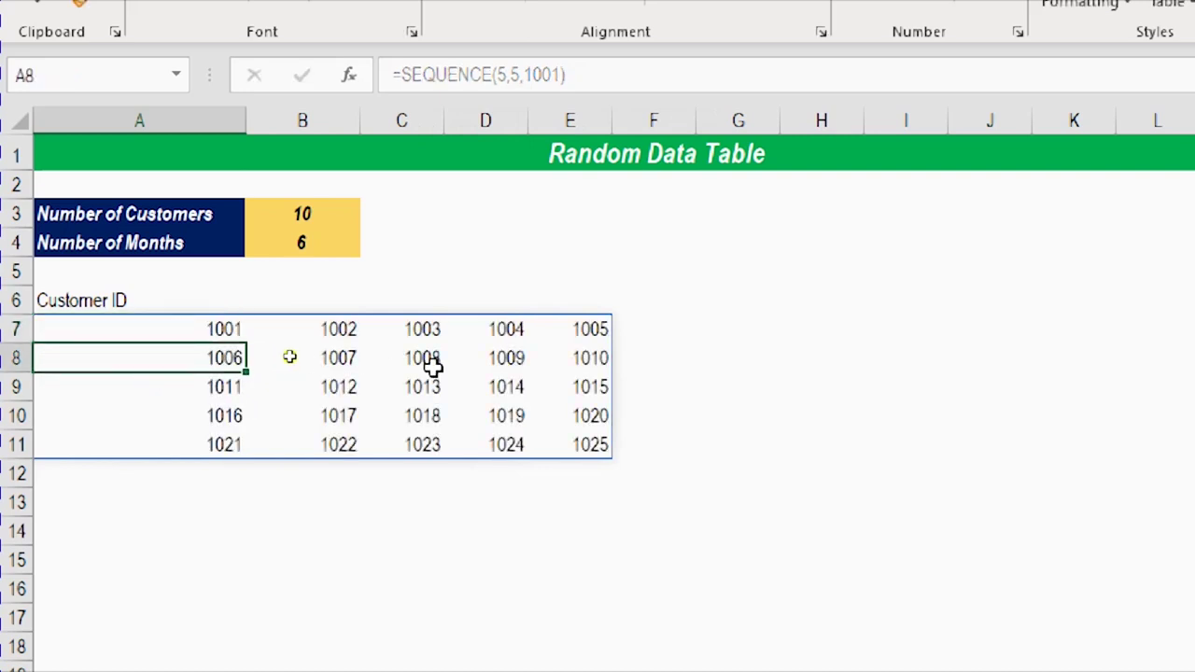
Replace the rows argument of the SEQUENCE formula in A7 with a reference to the Number of Customers cell, B3.
{"action": "left_click", "coordinate": [189, 331]}
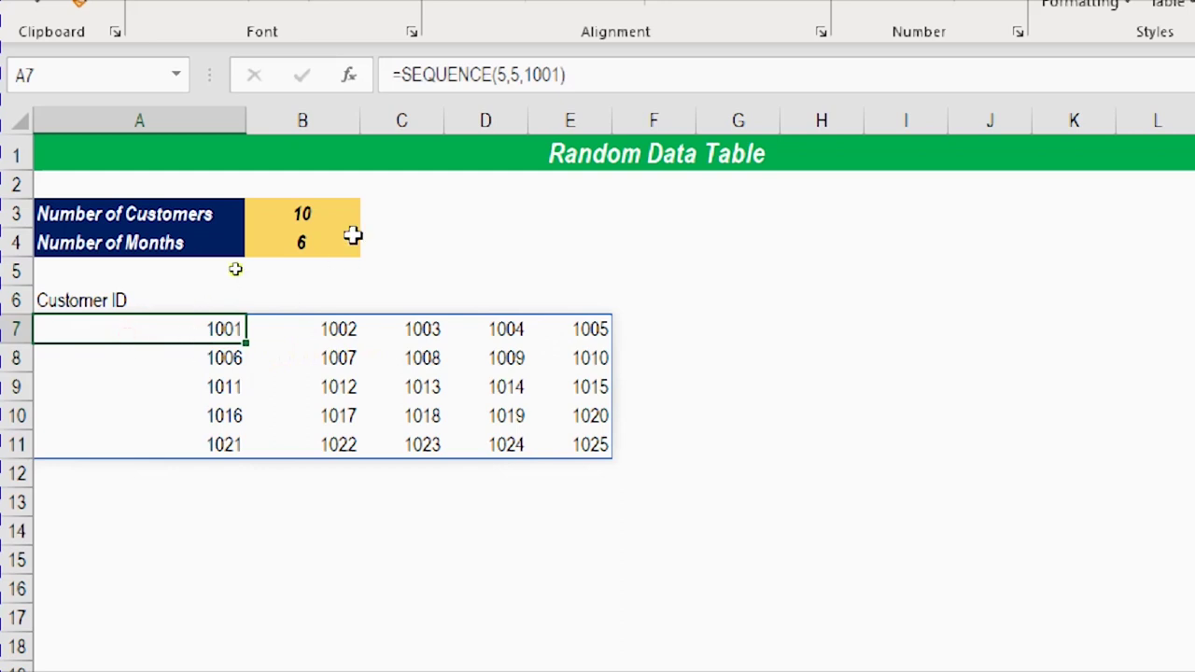
{"action": "left_click", "coordinate": [619, 70]}
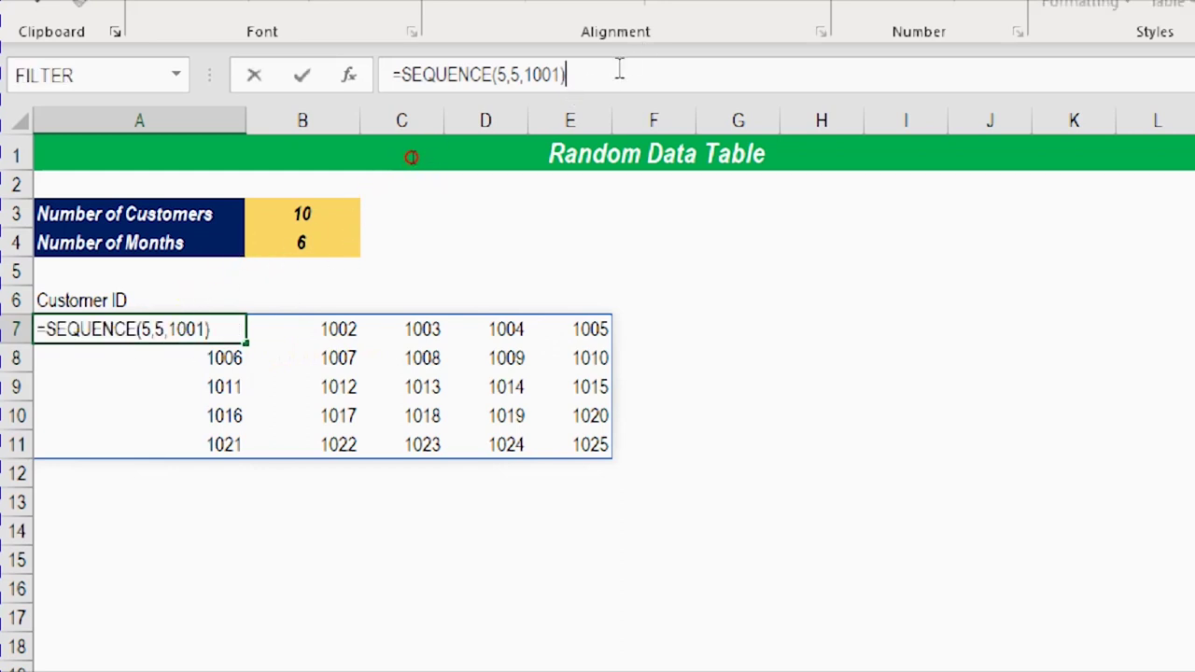
{"action": "left_click", "coordinate": [142, 330]}
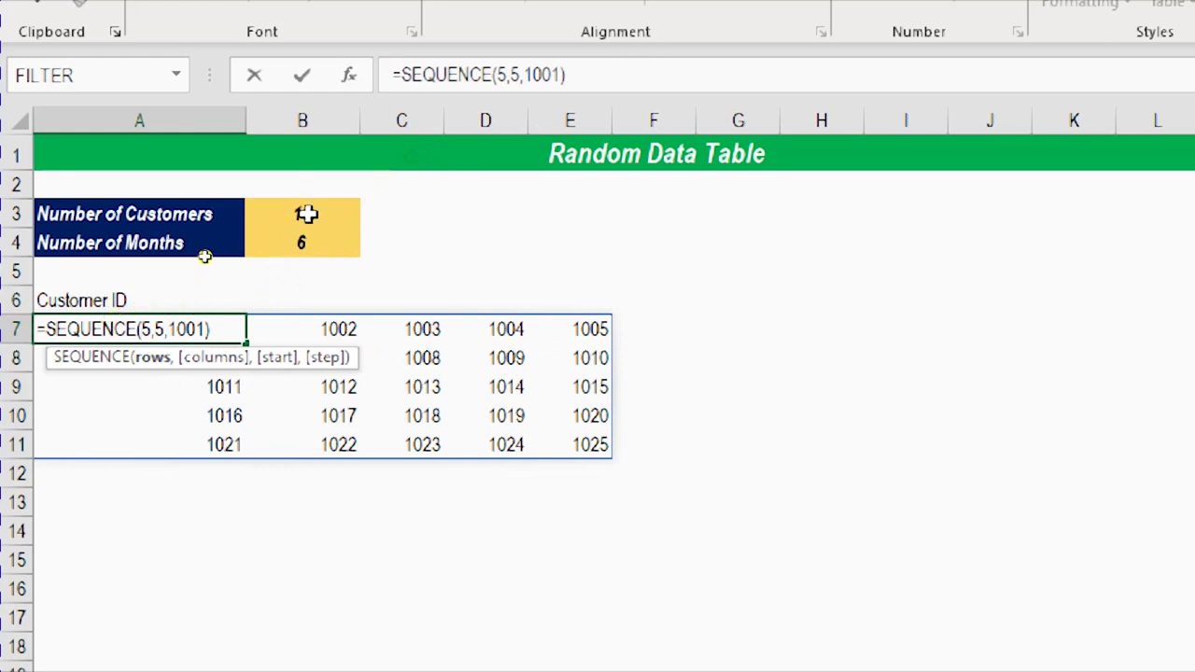
{"action": "left_click_drag", "start_coordinate": [145, 330], "coordinate": [151, 329]}
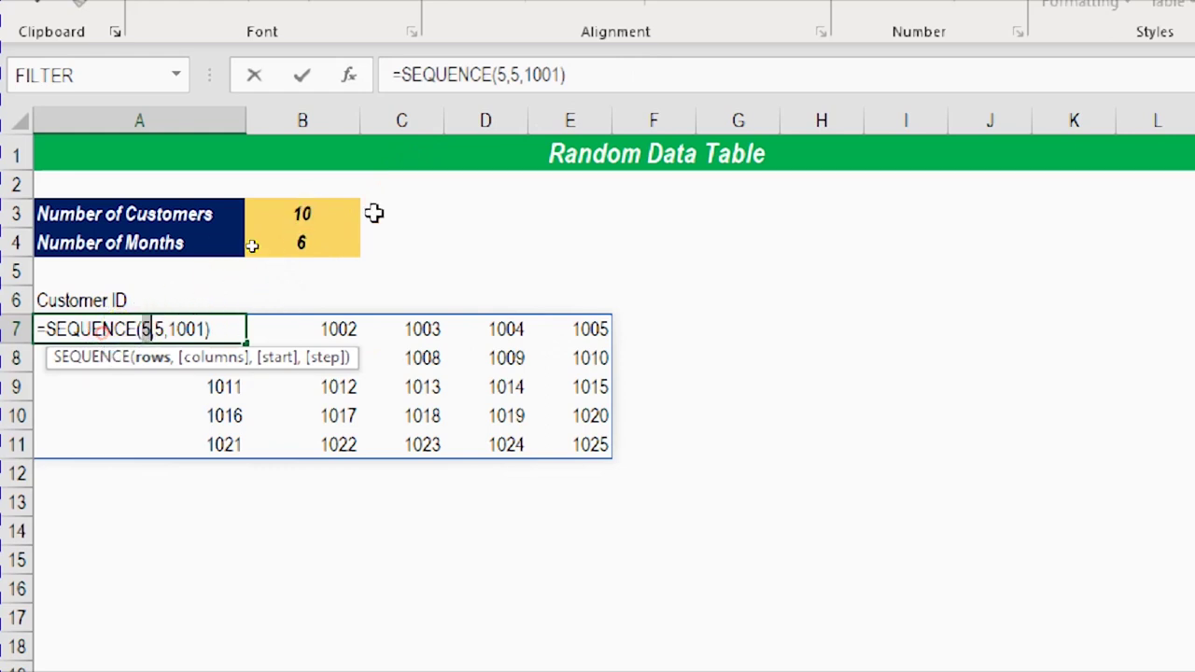
{"action": "left_click", "coordinate": [318, 212]}
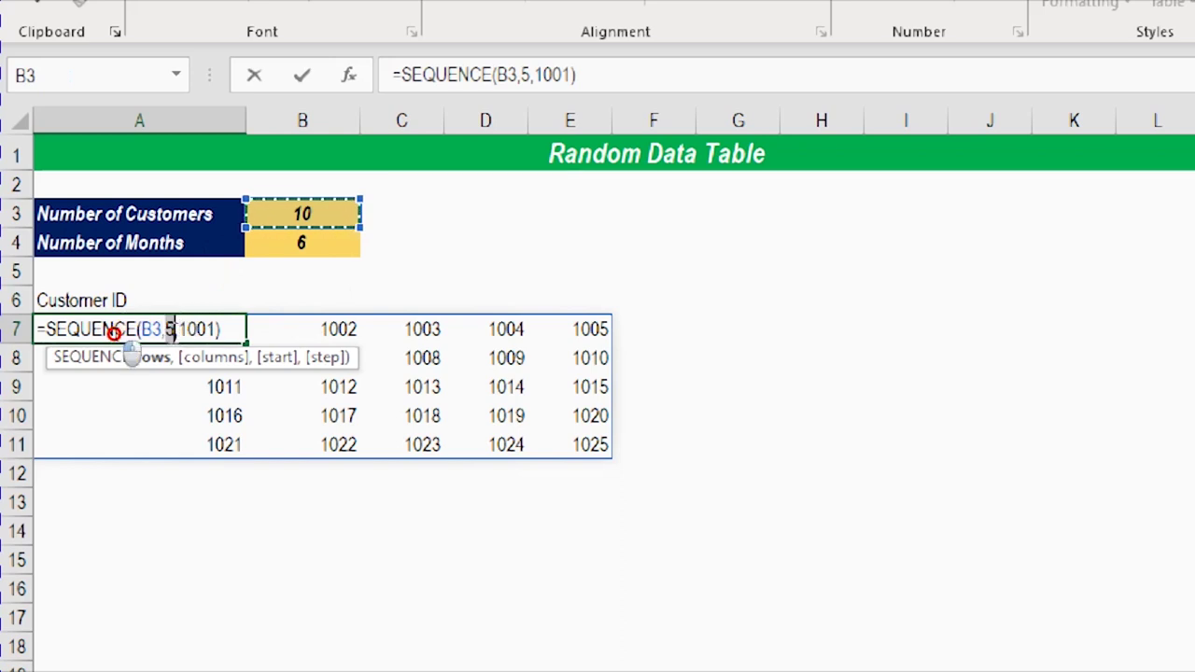
Leave the columns argument empty and commit the formula in A7 as =SEQUENCE(B3,,1001).
{"action": "left_click", "coordinate": [185, 347]}
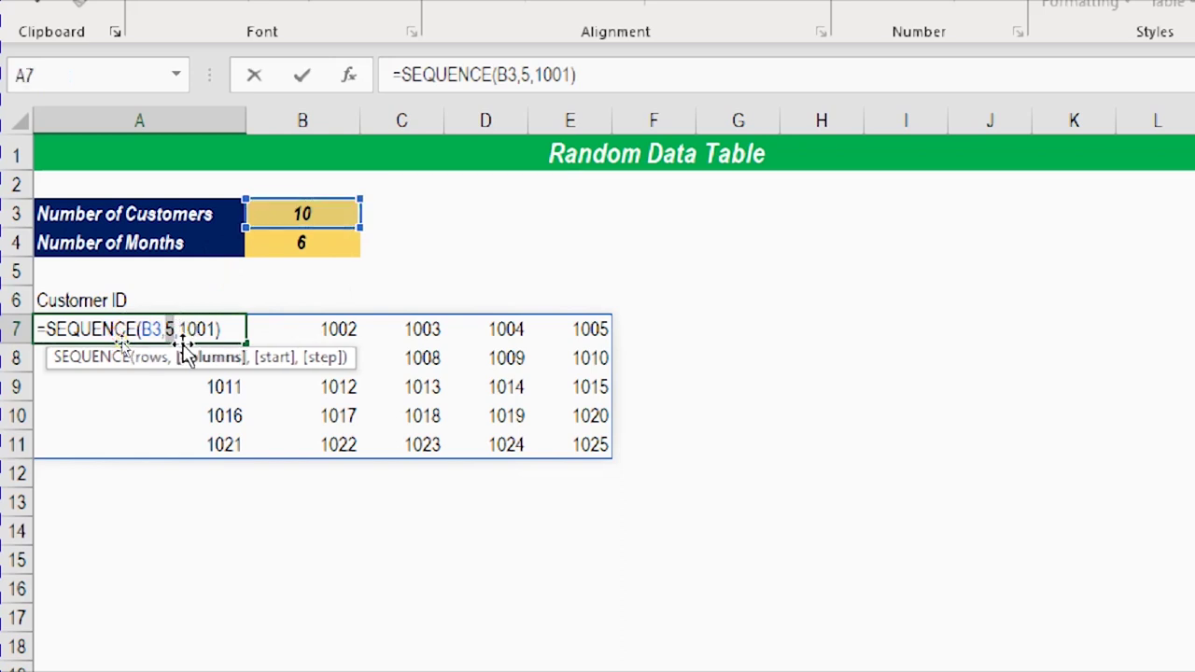
{"action": "key", "text": "Right"}
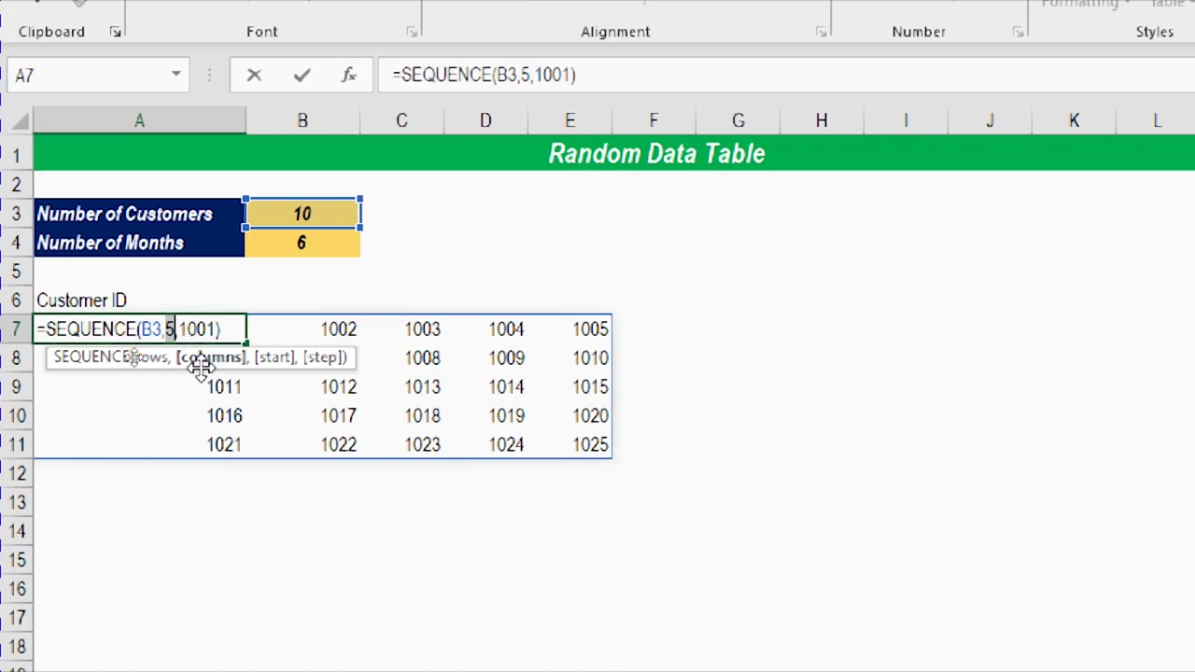
{"action": "key", "text": "BackSpace"}
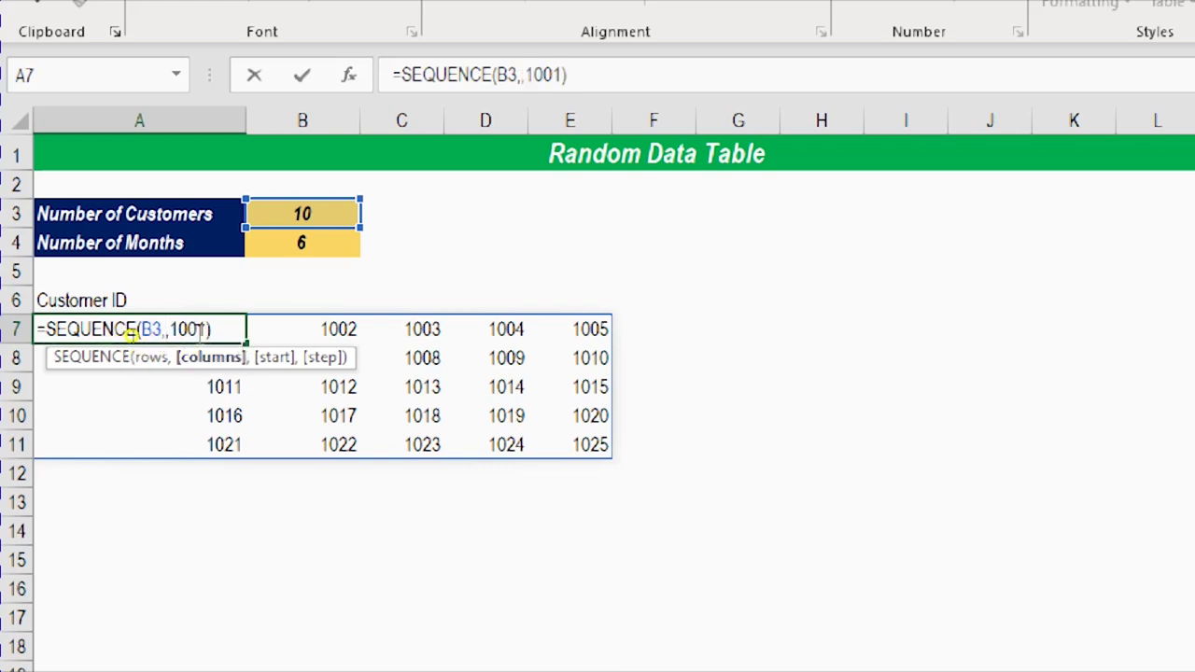
{"action": "left_click", "coordinate": [188, 342]}
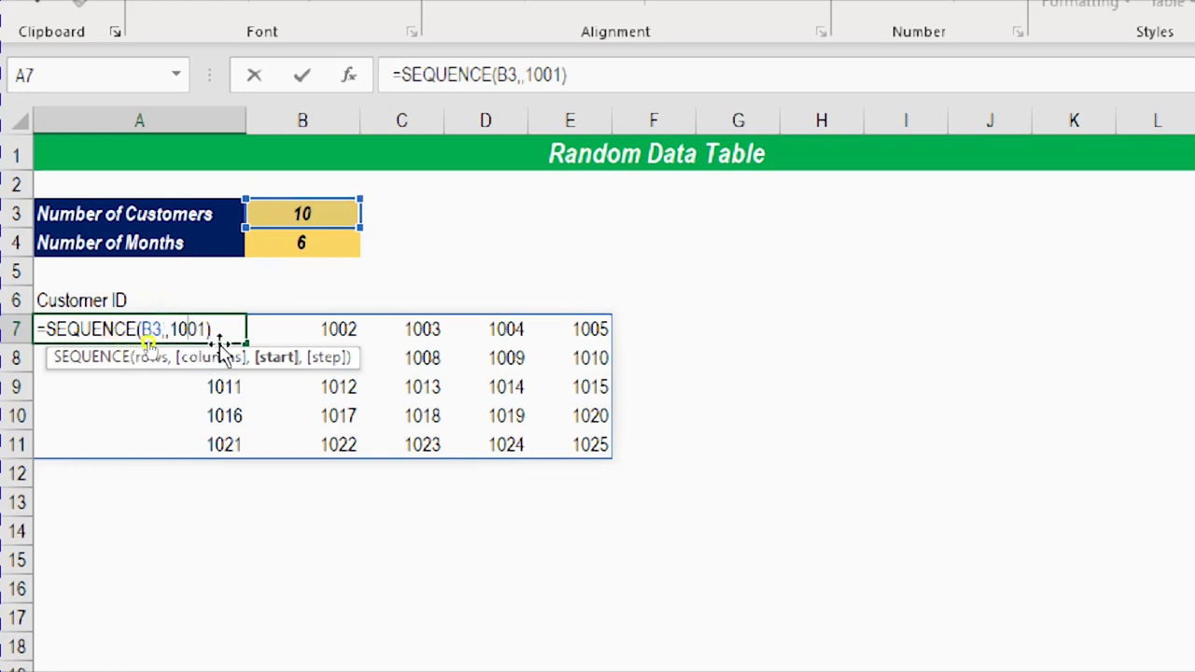
{"action": "left_click", "coordinate": [278, 359]}
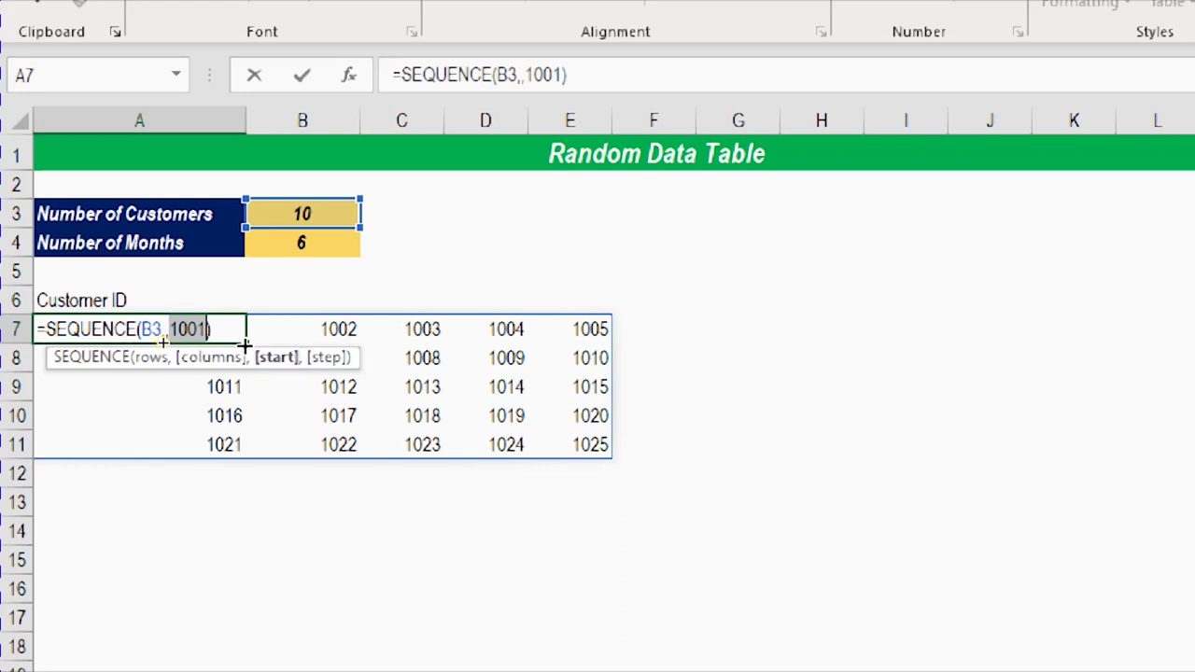
{"action": "key", "text": "Return"}
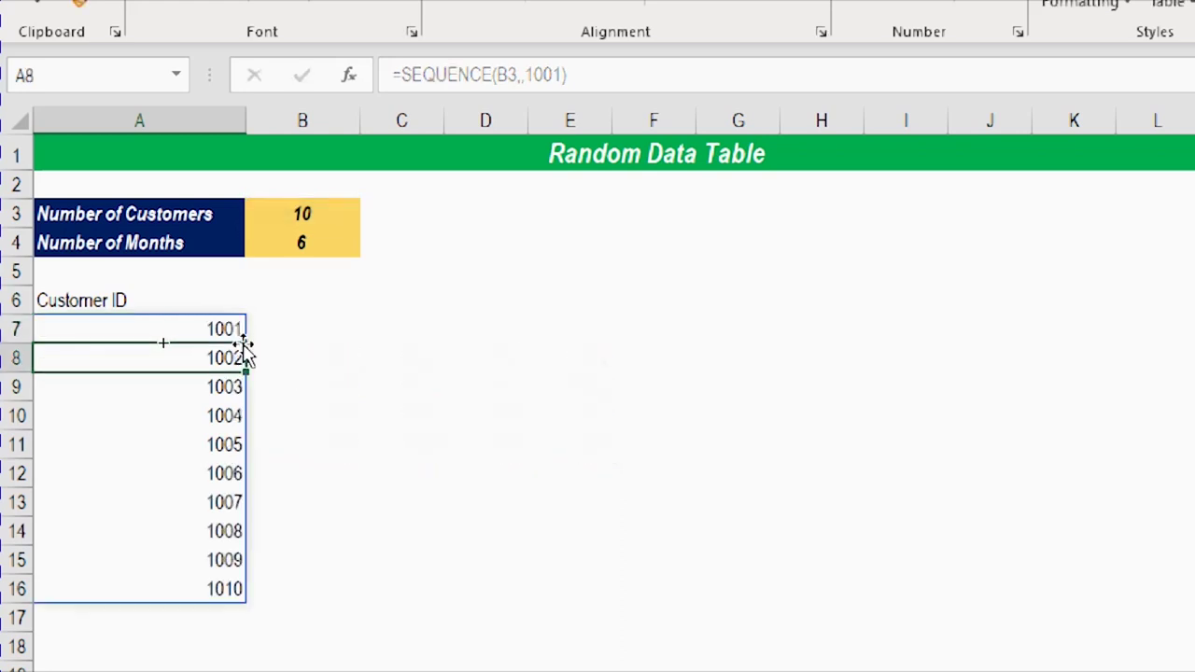
Check the Customer ID formula in A7, and set the Number of Customers in B3 to 12.
{"action": "left_click", "coordinate": [224, 331]}
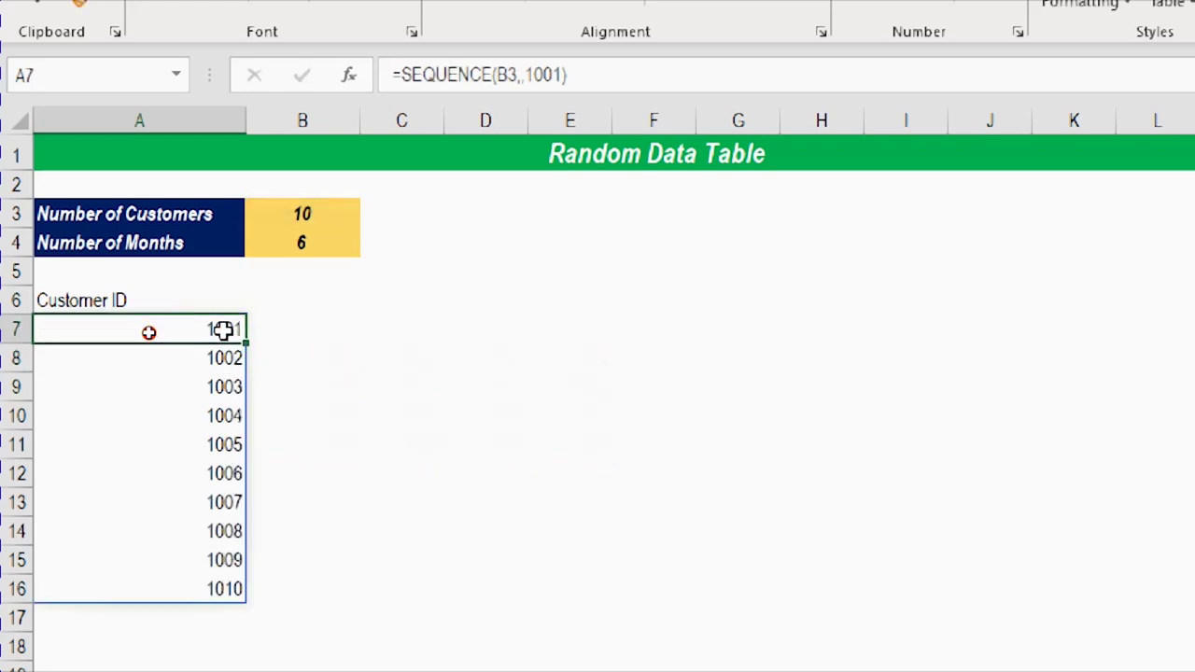
{"action": "left_click", "coordinate": [308, 216]}
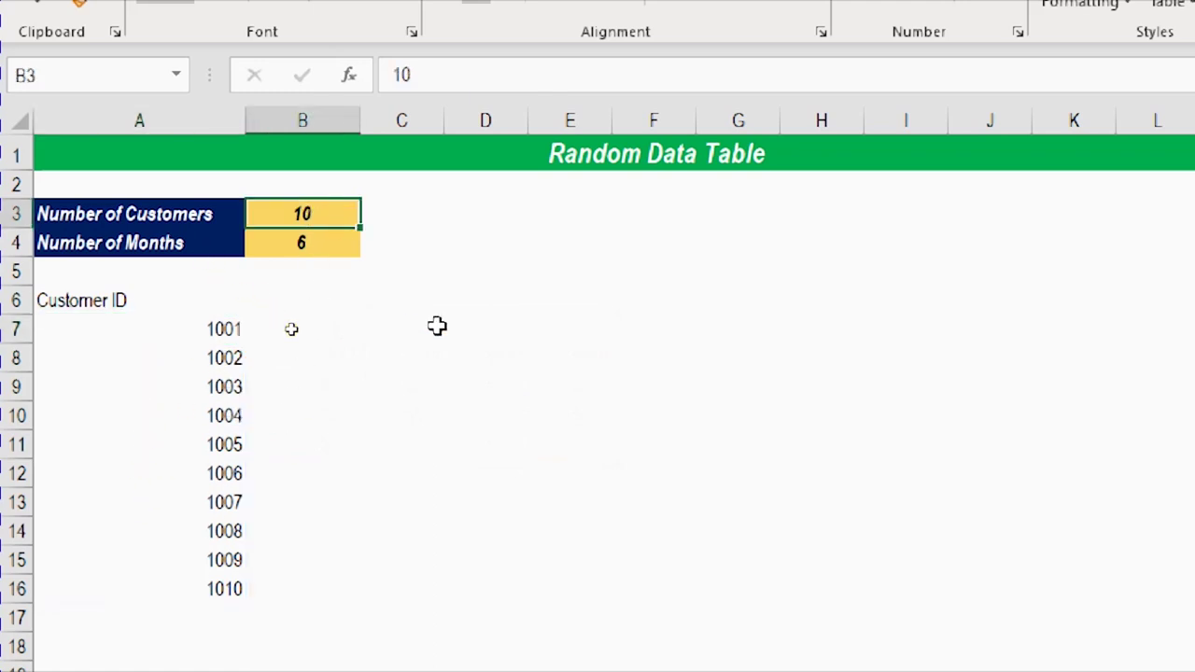
{"action": "type", "text": "12"}
{"action": "key", "text": "Return"}
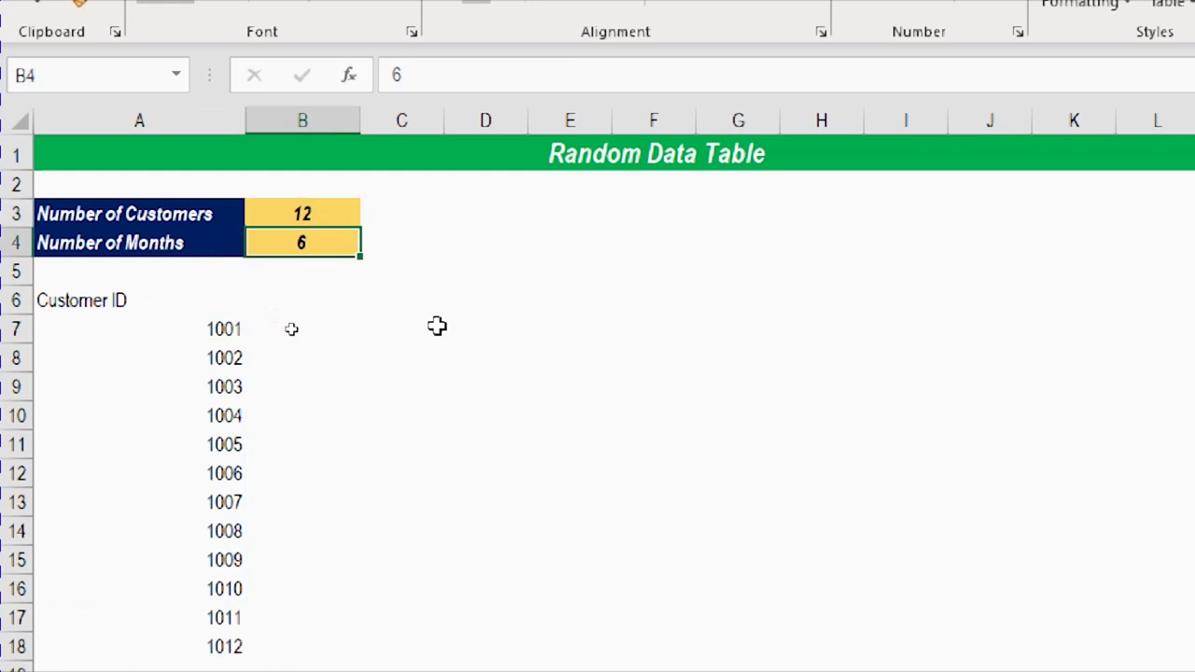
Set the Number of Customers in B3 to 5 and check the Customer ID formula in A7.
{"action": "key", "text": "Up"}
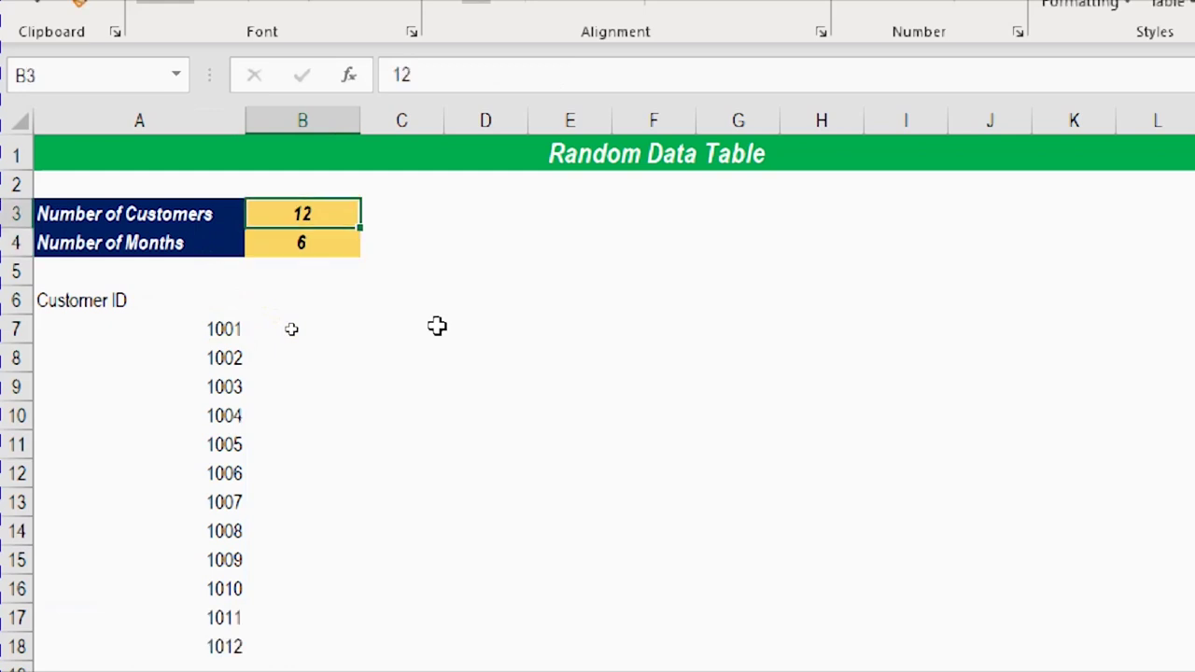
{"action": "type", "text": "5"}
{"action": "key", "text": "Return"}
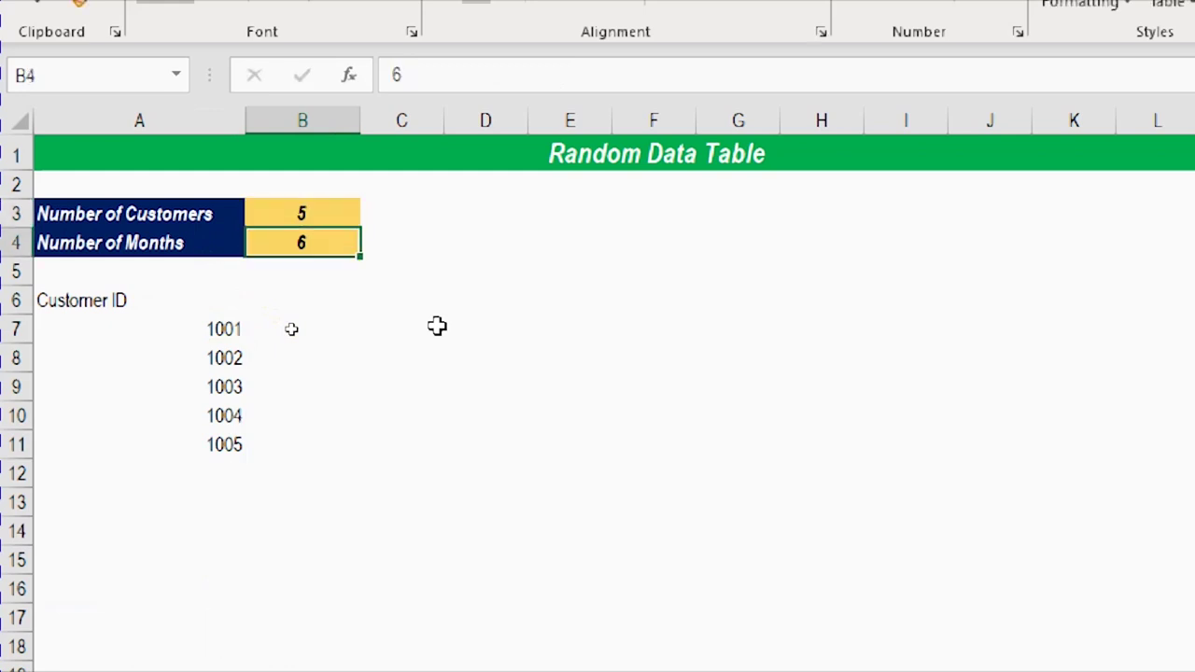
{"action": "key", "text": "Down"}
{"action": "key", "text": "Down"}
{"action": "key", "text": "Left"}
{"action": "key", "text": "Down"}
{"action": "key", "text": "Down"}
{"action": "key", "text": "Down"}
{"action": "key", "text": "Up"}
{"action": "key", "text": "Up"}
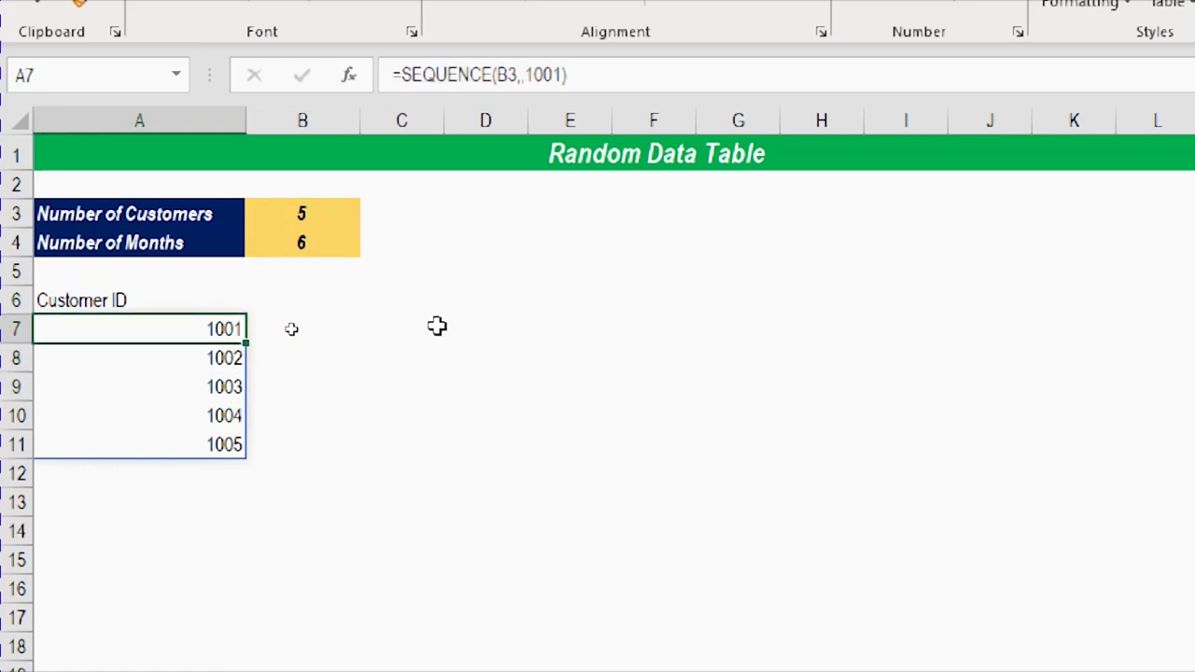
Enter =SEQUENCE(,B4,1) in B6 so the header row numbers follow the Number of Months.
{"action": "left_click", "coordinate": [277, 297]}
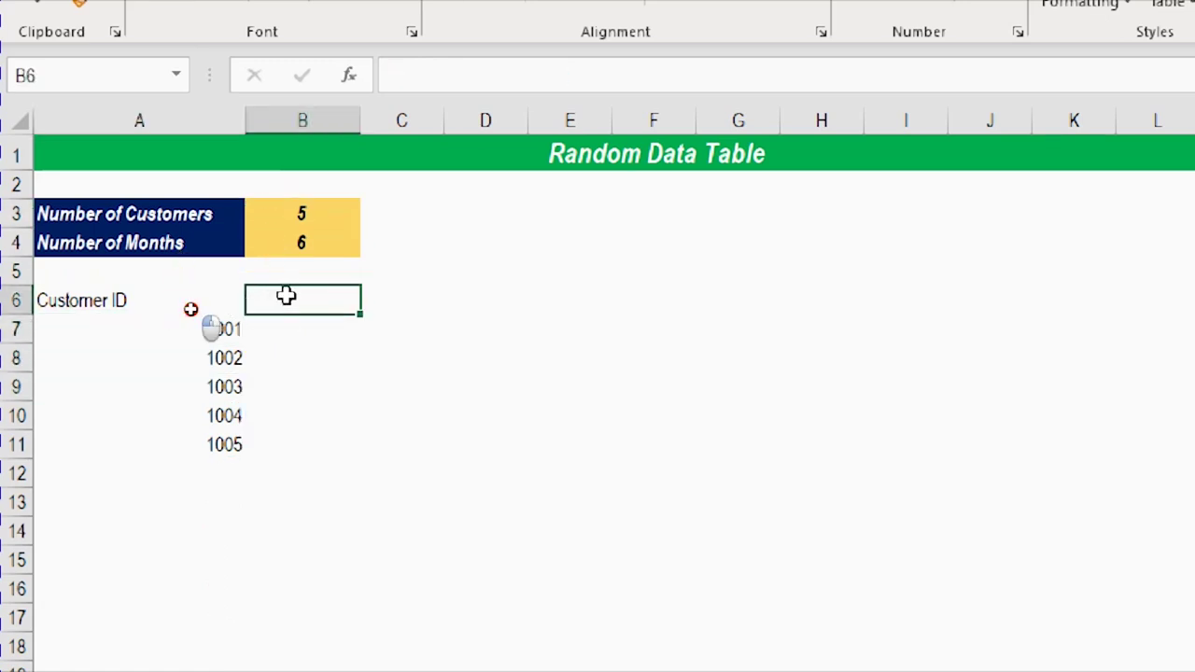
{"action": "left_click_drag", "start_coordinate": [286, 296], "coordinate": [848, 292]}
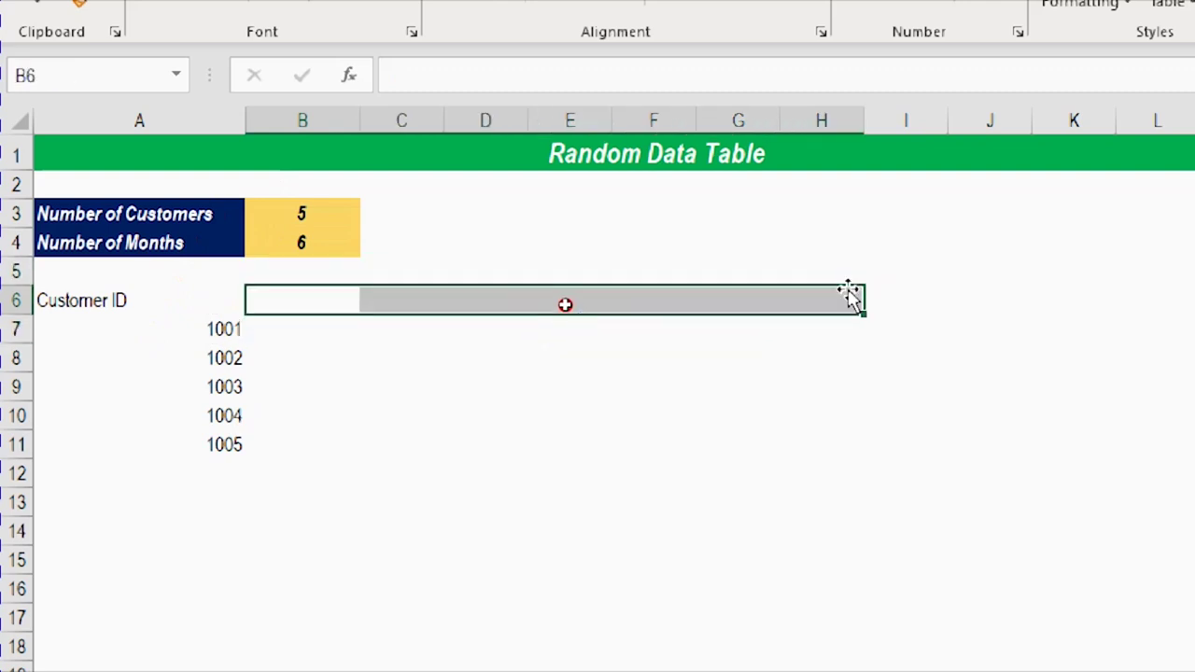
{"action": "left_click", "coordinate": [299, 303]}
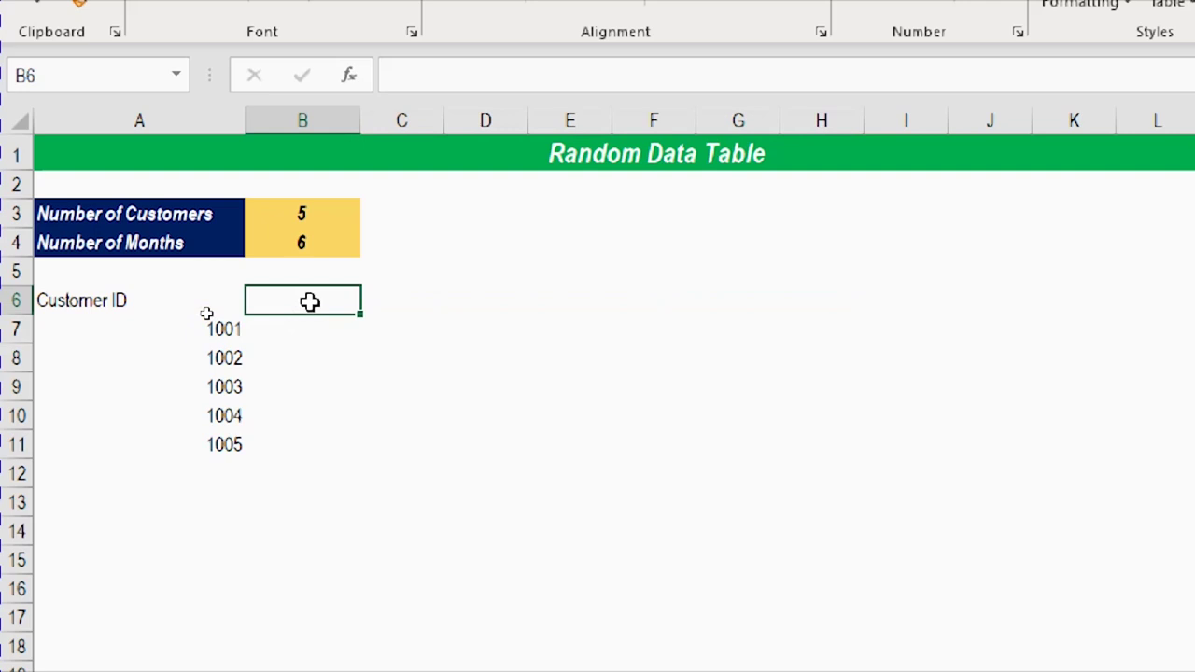
{"action": "type", "text": "=se"}
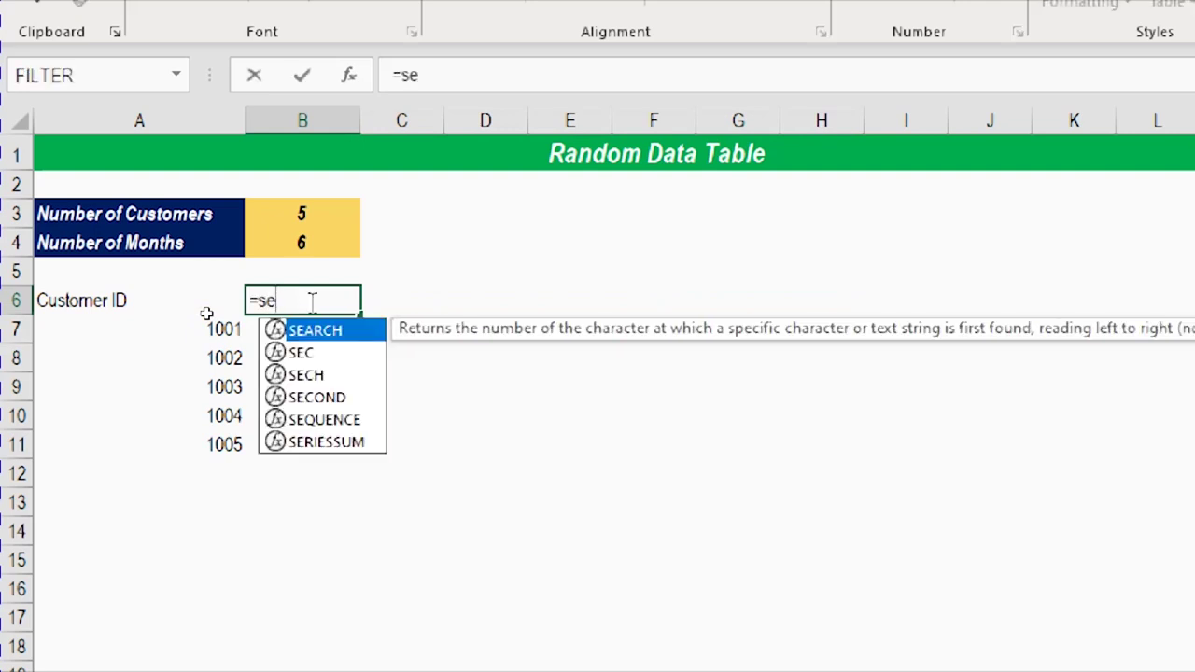
{"action": "type", "text": "q"}
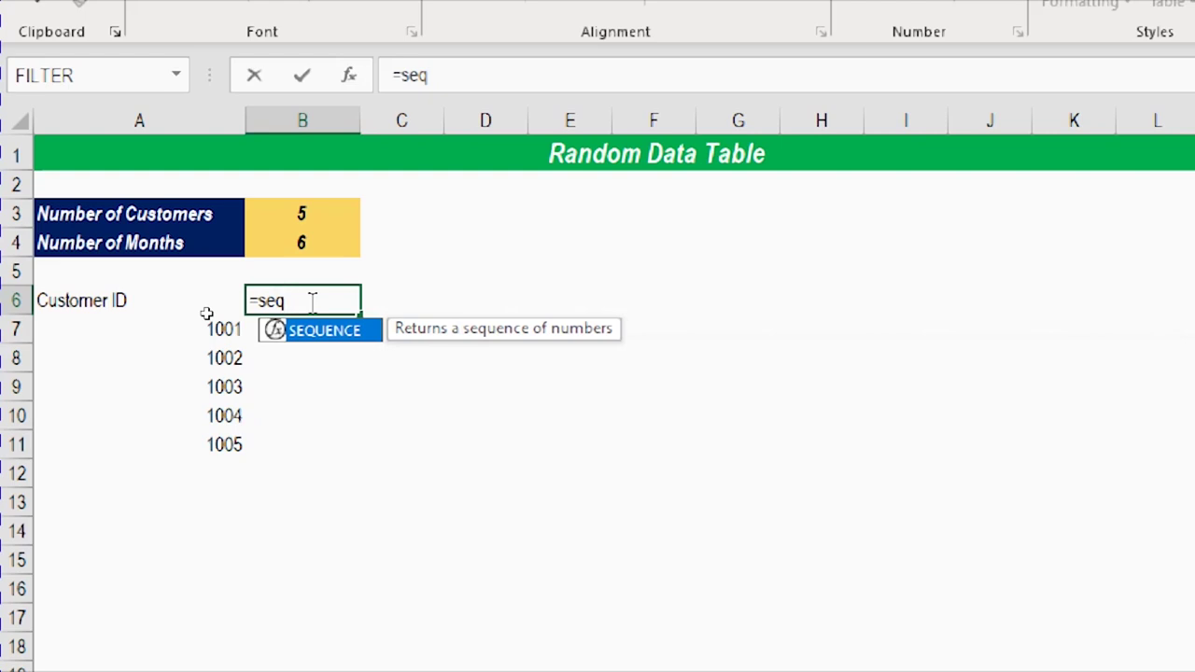
{"action": "key", "text": "Tab"}
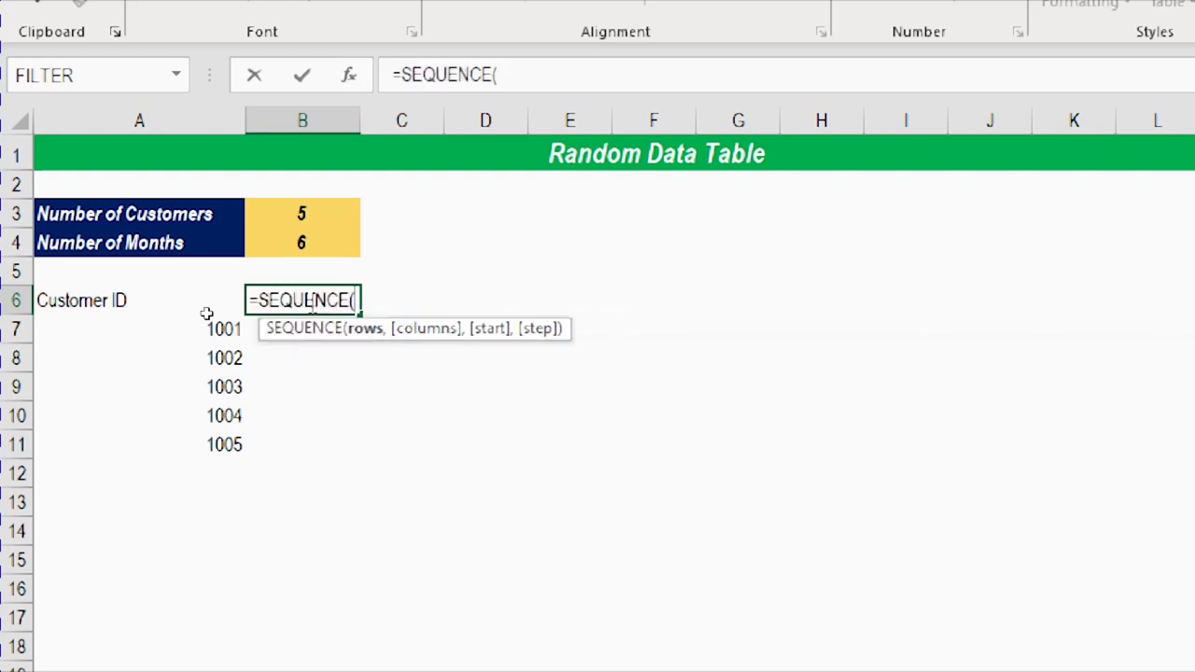
{"action": "type", "text": ","}
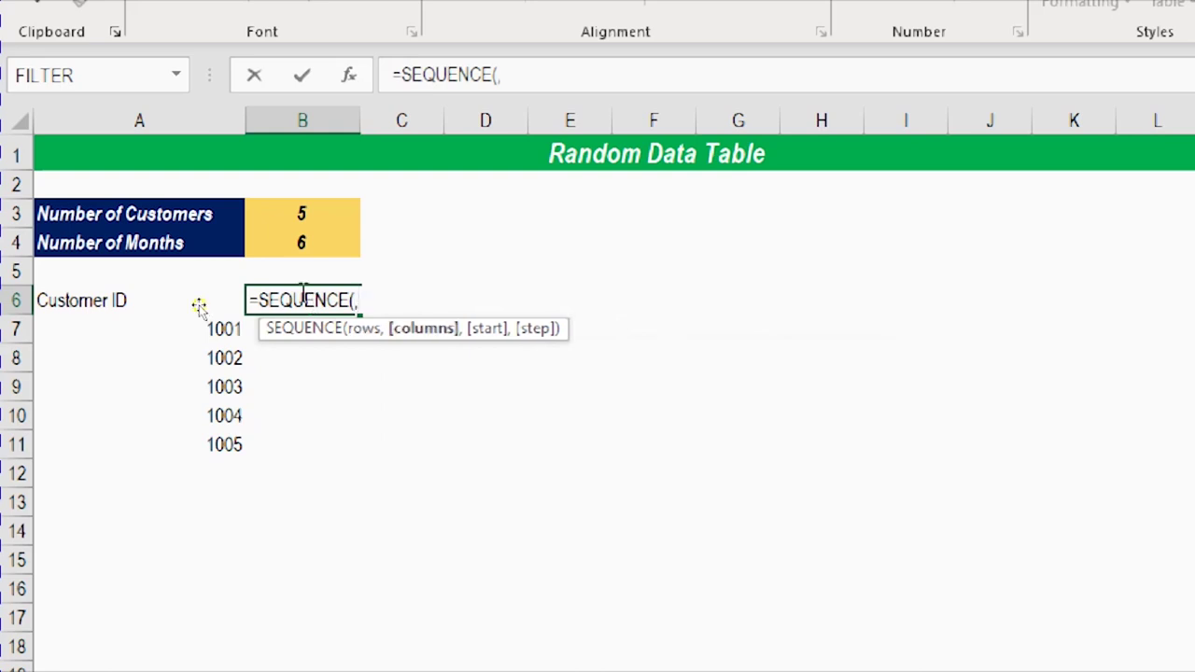
{"action": "left_click", "coordinate": [297, 240]}
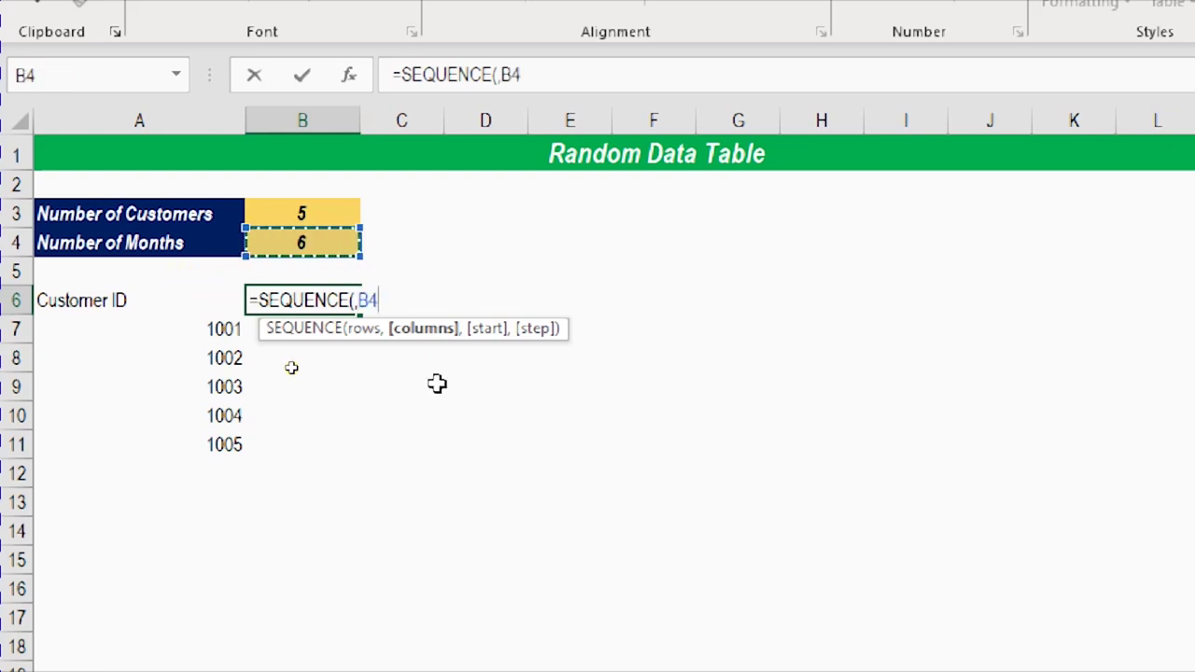
{"action": "type", "text": ","}
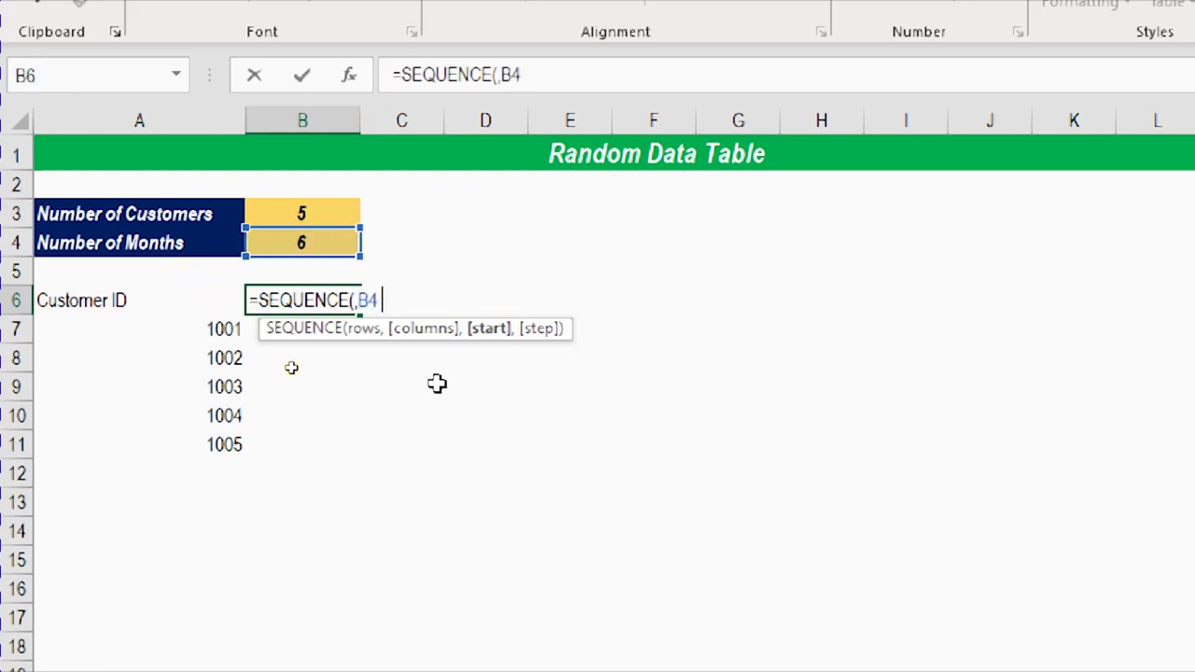
{"action": "type", "text": "1)"}
{"action": "key", "text": "Return"}
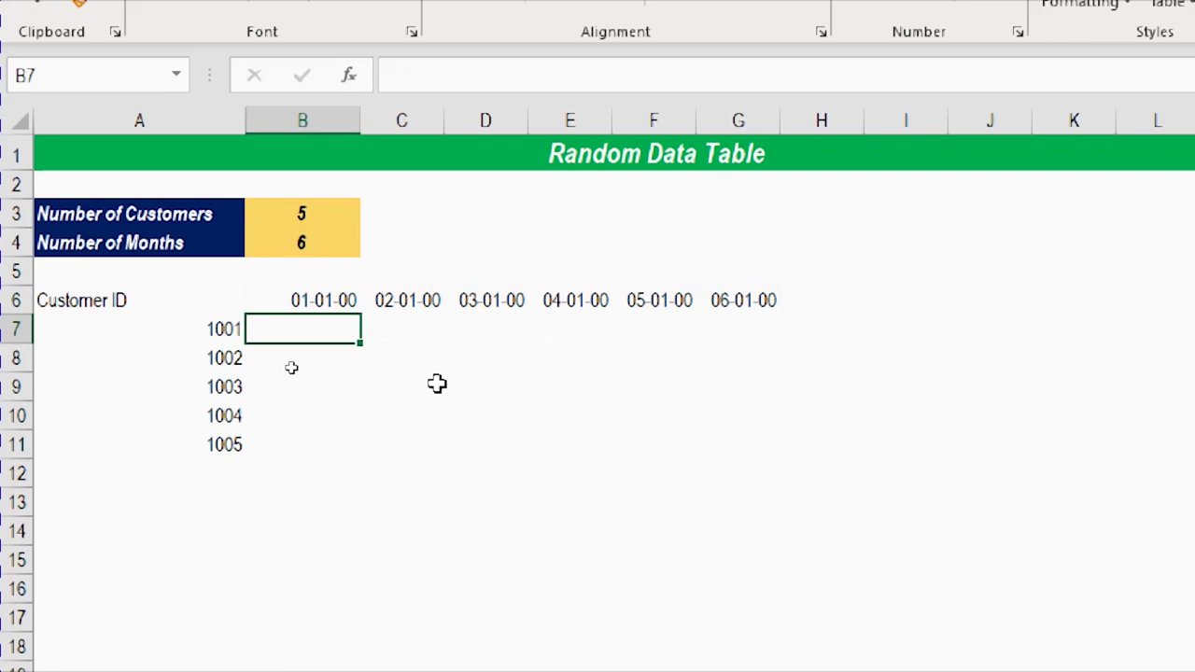
Apply the General number format to the header sequence in B6:G6.
{"action": "key", "text": "Up"}
{"action": "key", "text": "Right"}
{"action": "key", "text": "Right"}
{"action": "key", "text": "Right"}
{"action": "key", "text": "Left"}
{"action": "key", "text": "Left"}
{"action": "key", "text": "Left"}
{"action": "key", "text": "ctrl+shift+Right"}
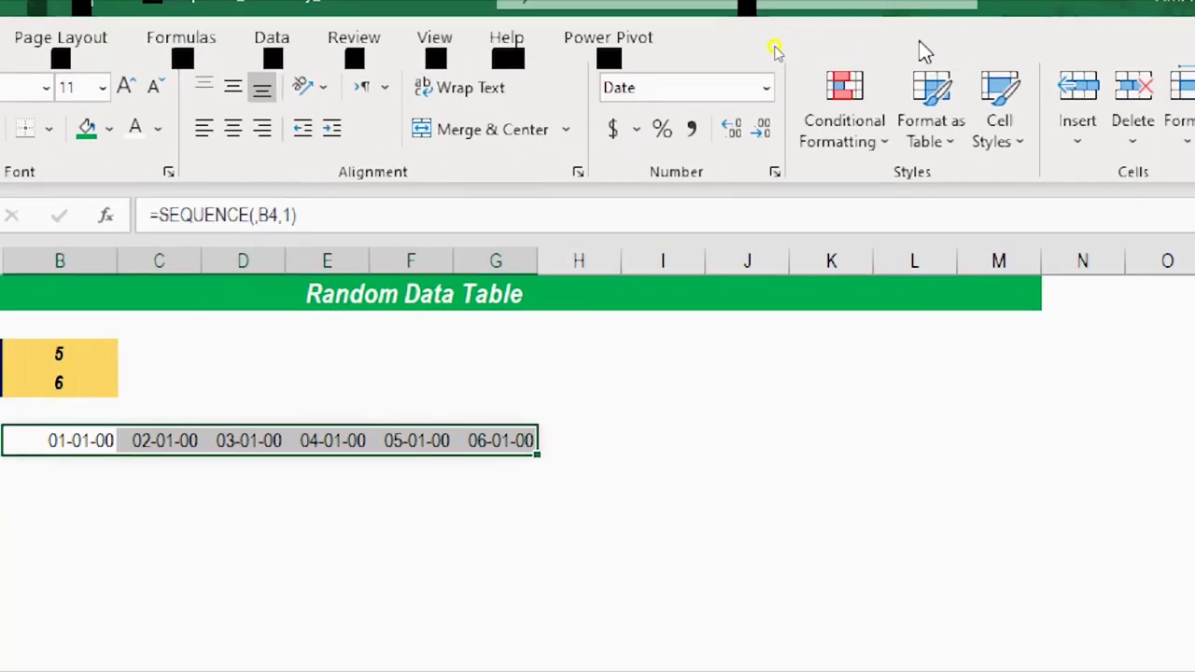
{"action": "left_click", "coordinate": [766, 88]}
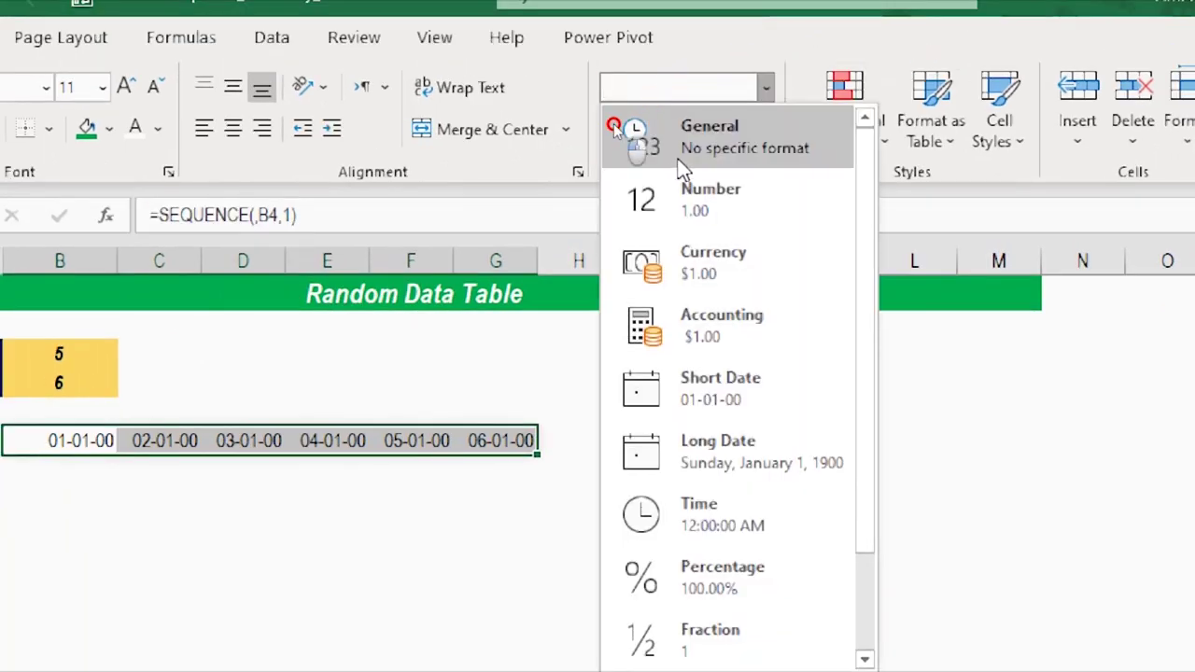
{"action": "left_click", "coordinate": [617, 131]}
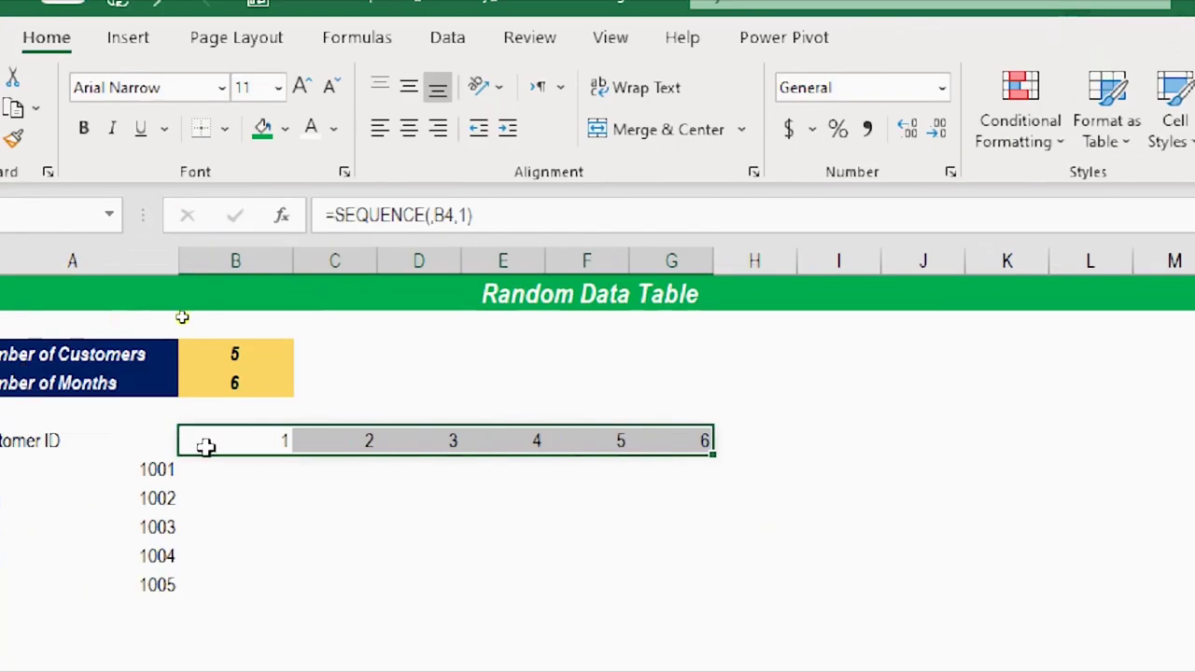
Go through the header cells from B6 to G6 and back, and inspect the SEQUENCE formula in B6.
{"action": "left_click", "coordinate": [211, 448]}
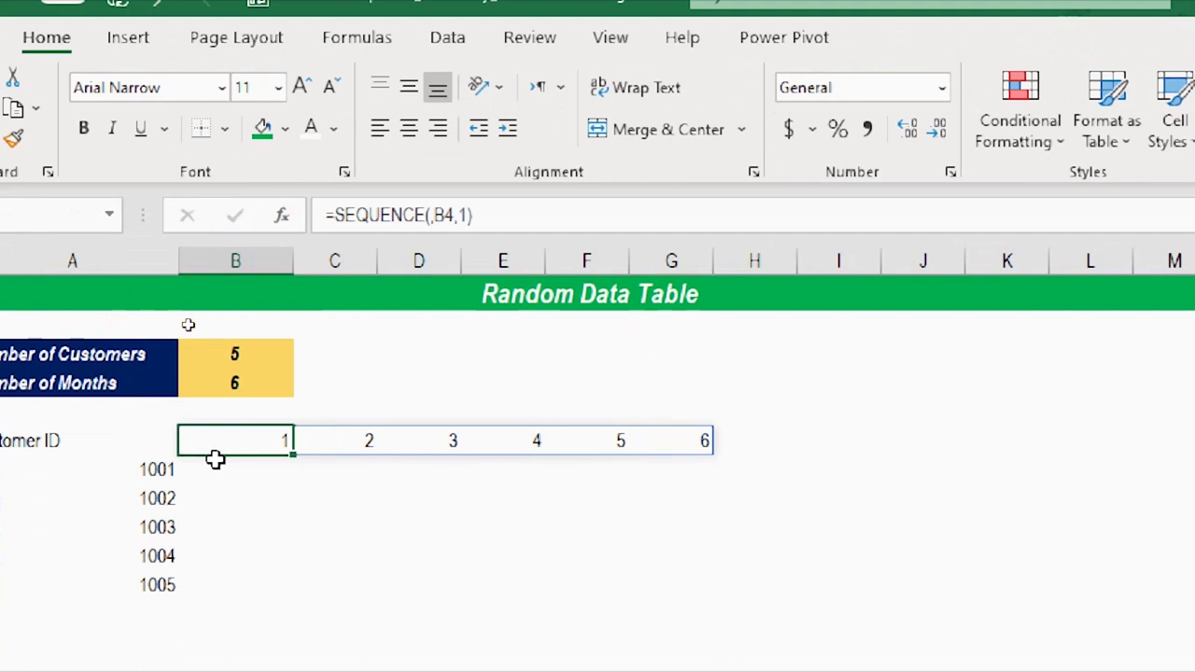
{"action": "key", "text": "Right"}
{"action": "key", "text": "Left"}
{"action": "key", "text": "Right"}
{"action": "key", "text": "Right"}
{"action": "key", "text": "Right"}
{"action": "key", "text": "Right"}
{"action": "key", "text": "Right"}
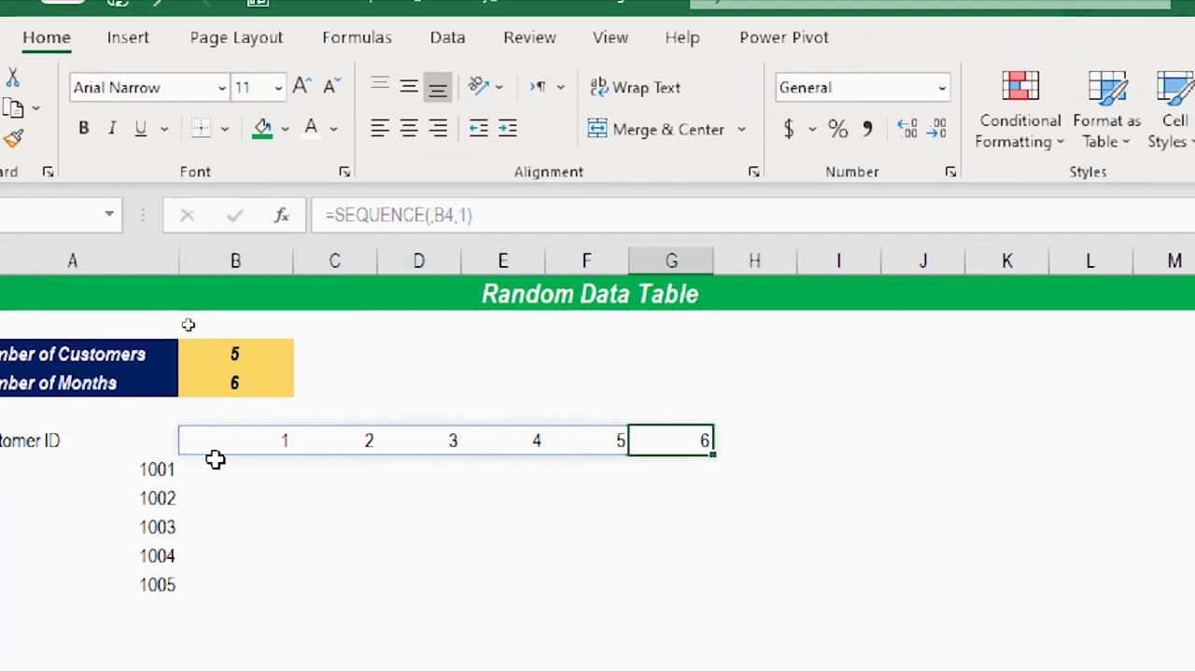
{"action": "key", "text": "Left"}
{"action": "key", "text": "Left"}
{"action": "key", "text": "Left"}
{"action": "key", "text": "Left"}
{"action": "key", "text": "Left"}
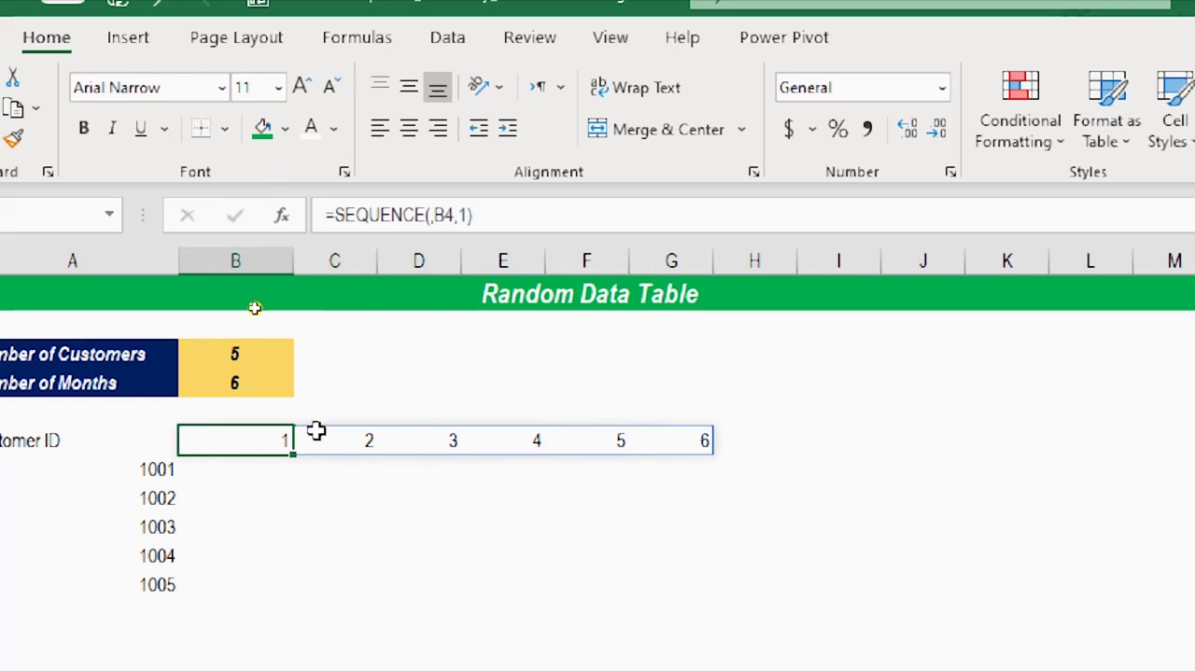
{"action": "left_click", "coordinate": [334, 215]}
{"action": "key", "text": "Escape"}
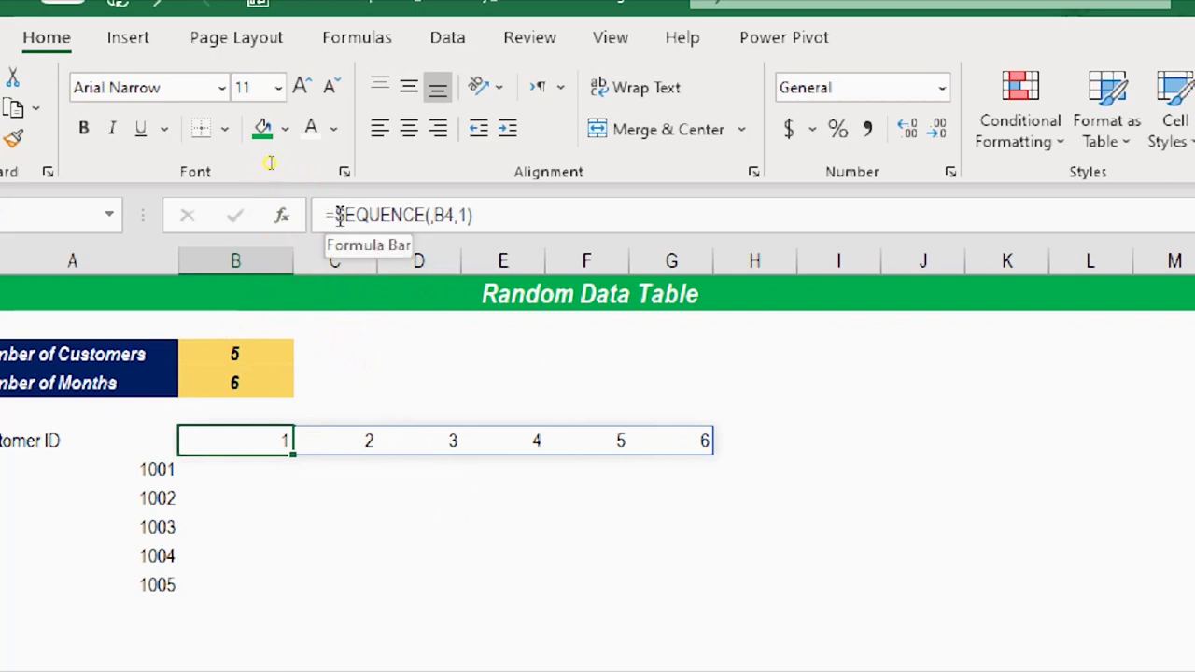
Compare the formulas of the individual header cells in B6:G6, and inspect the editable content of D6.
{"action": "left_click", "coordinate": [360, 437]}
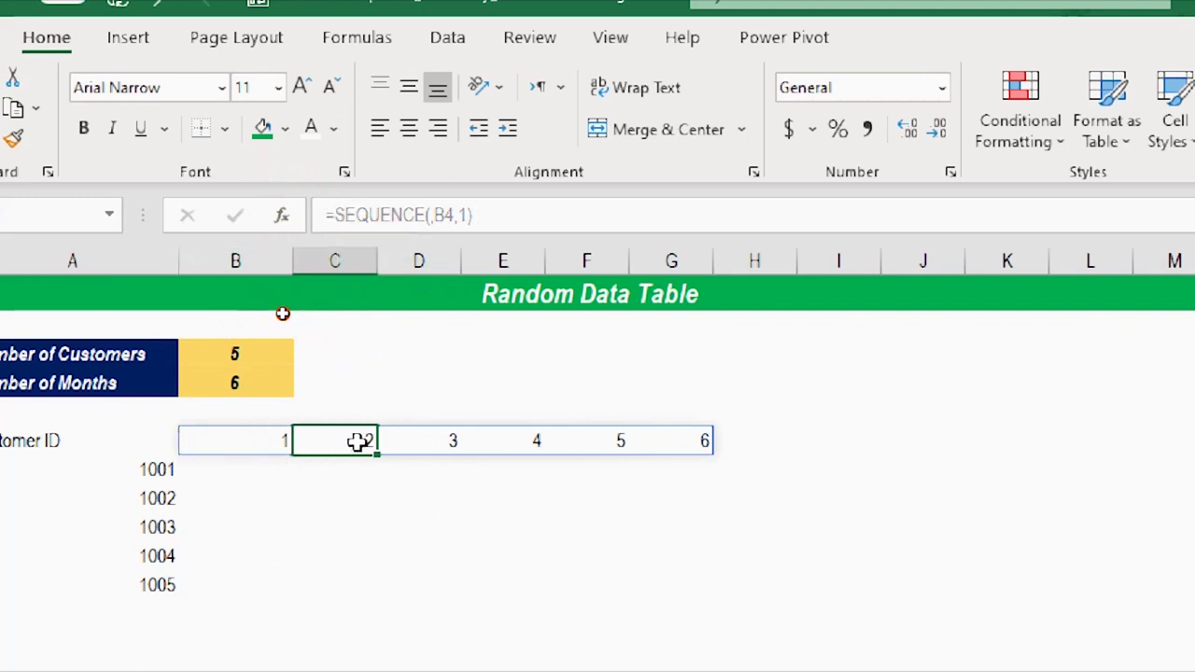
{"action": "left_click", "coordinate": [414, 440]}
{"action": "left_click", "coordinate": [504, 438]}
{"action": "left_click", "coordinate": [598, 439]}
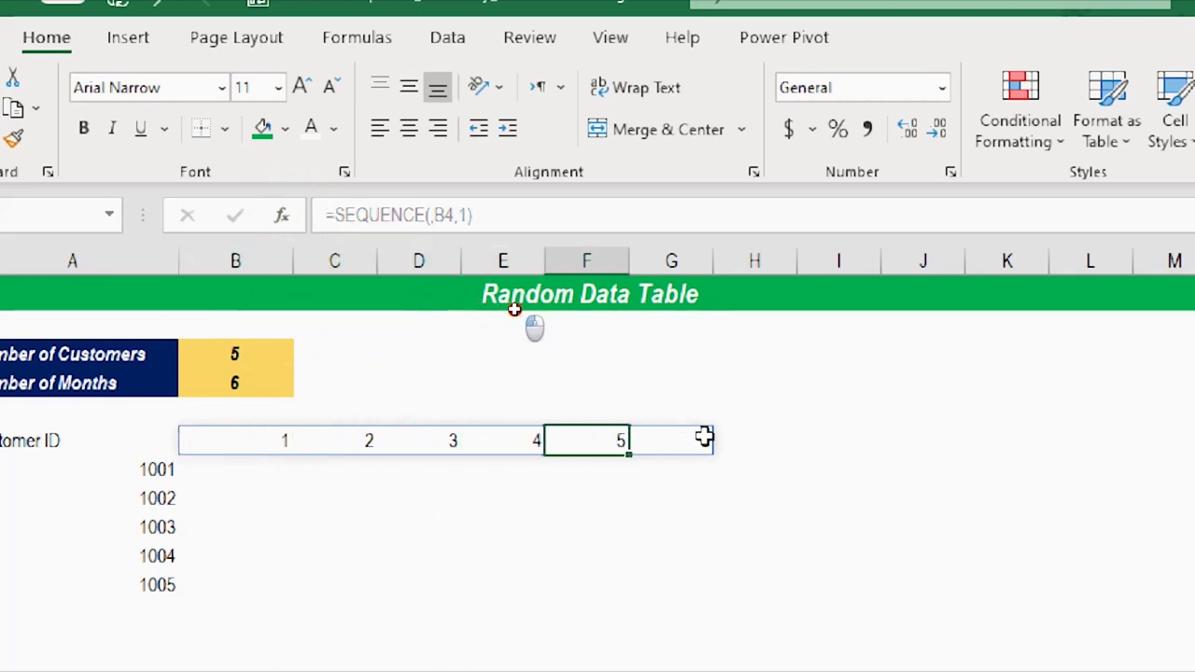
{"action": "left_click", "coordinate": [704, 435]}
{"action": "left_click", "coordinate": [253, 435]}
{"action": "left_click", "coordinate": [342, 440]}
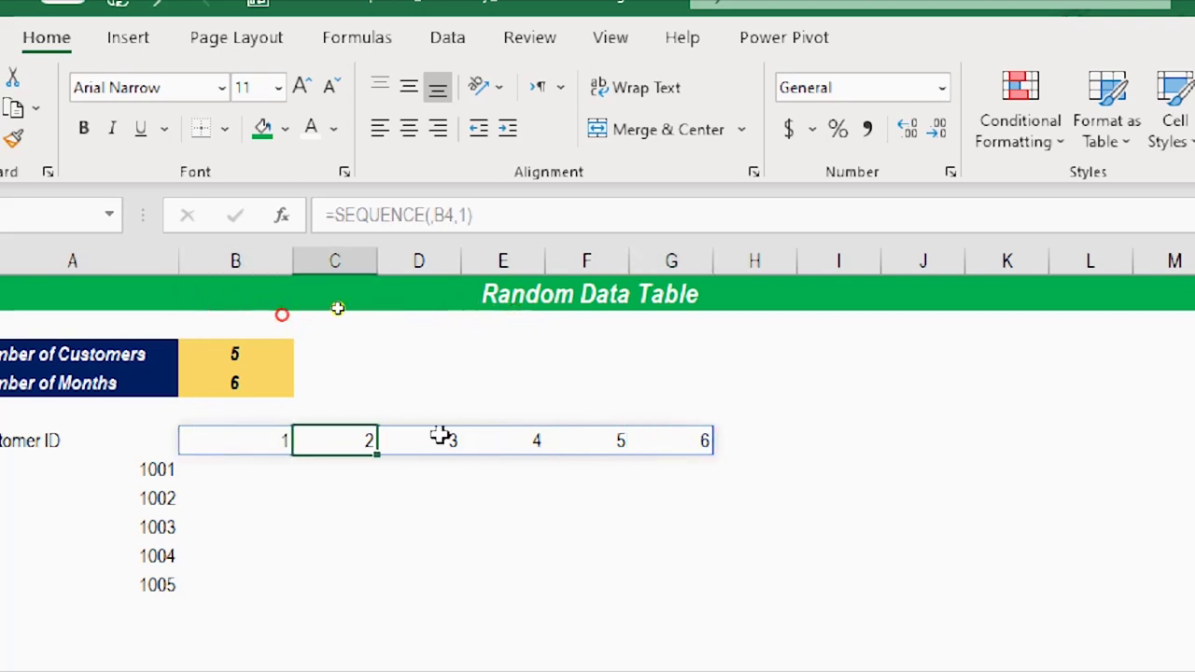
{"action": "left_click", "coordinate": [442, 432]}
{"action": "left_click", "coordinate": [459, 216]}
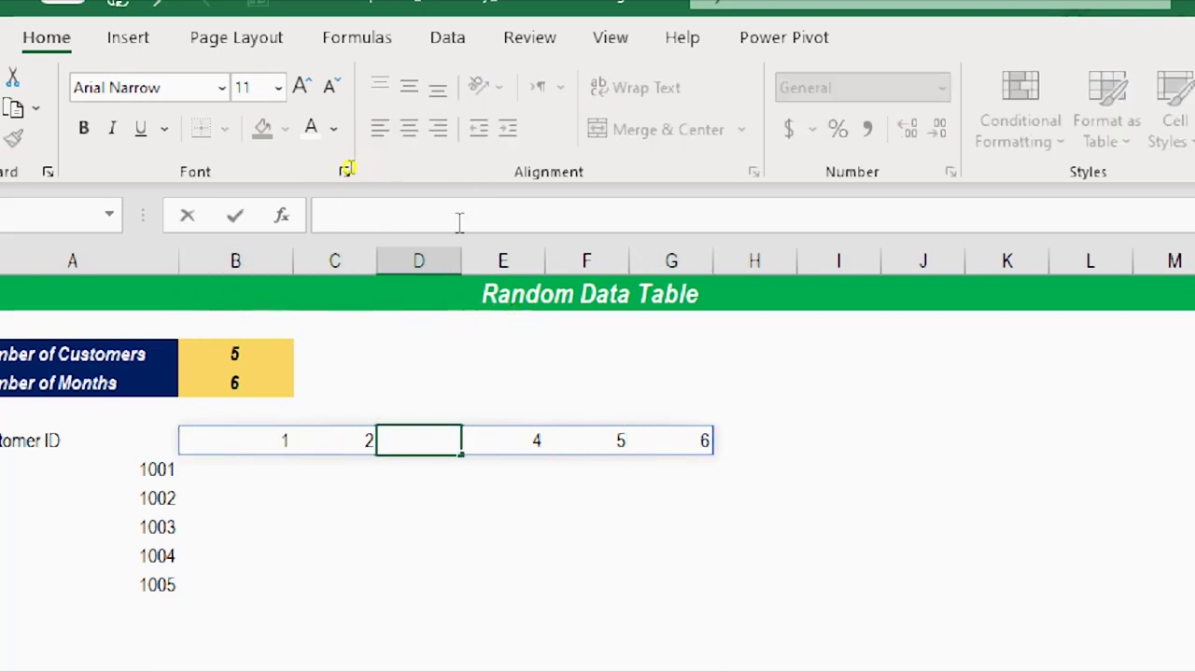
{"action": "key", "text": "Escape"}
{"action": "key", "text": "Down"}
{"action": "key", "text": "Down"}
{"action": "key", "text": "Down"}
{"action": "key", "text": "Down"}
{"action": "key", "text": "Up"}
{"action": "key", "text": "Up"}
{"action": "key", "text": "Up"}
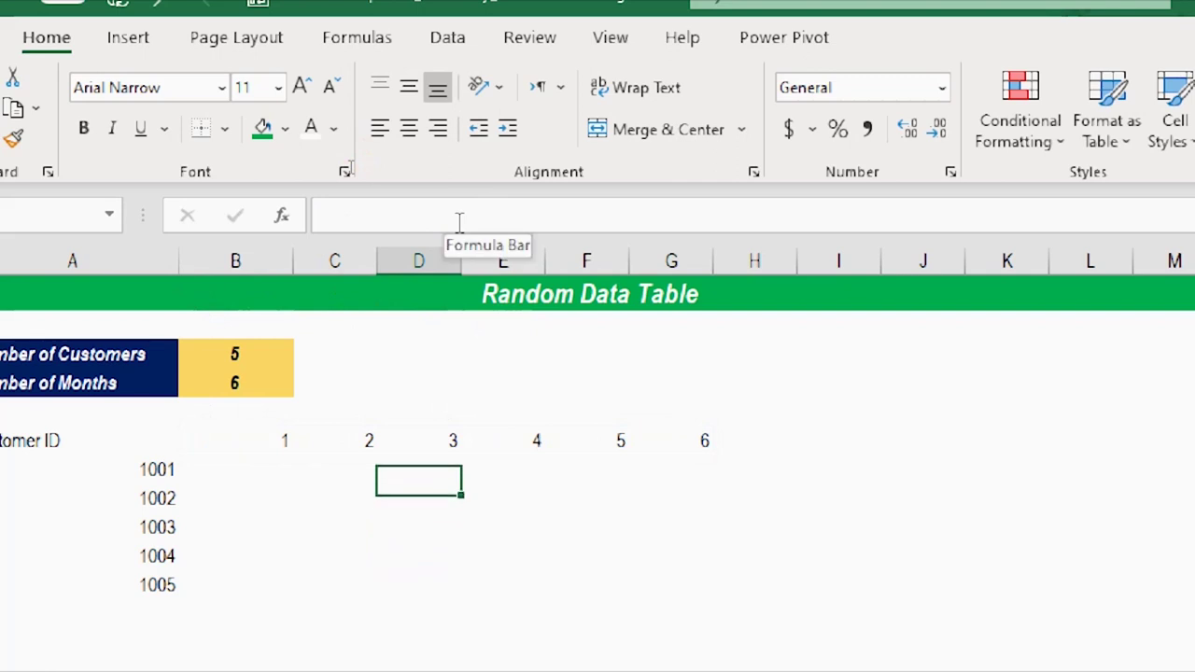
Insert a DATE function around the SEQUENCE in B6, with 2020 as the year and the SEQUENCE as the month argument.
{"action": "key", "text": "Up"}
{"action": "key", "text": "Up"}
{"action": "key", "text": "Left"}
{"action": "key", "text": "Left"}
{"action": "key", "text": "Down"}
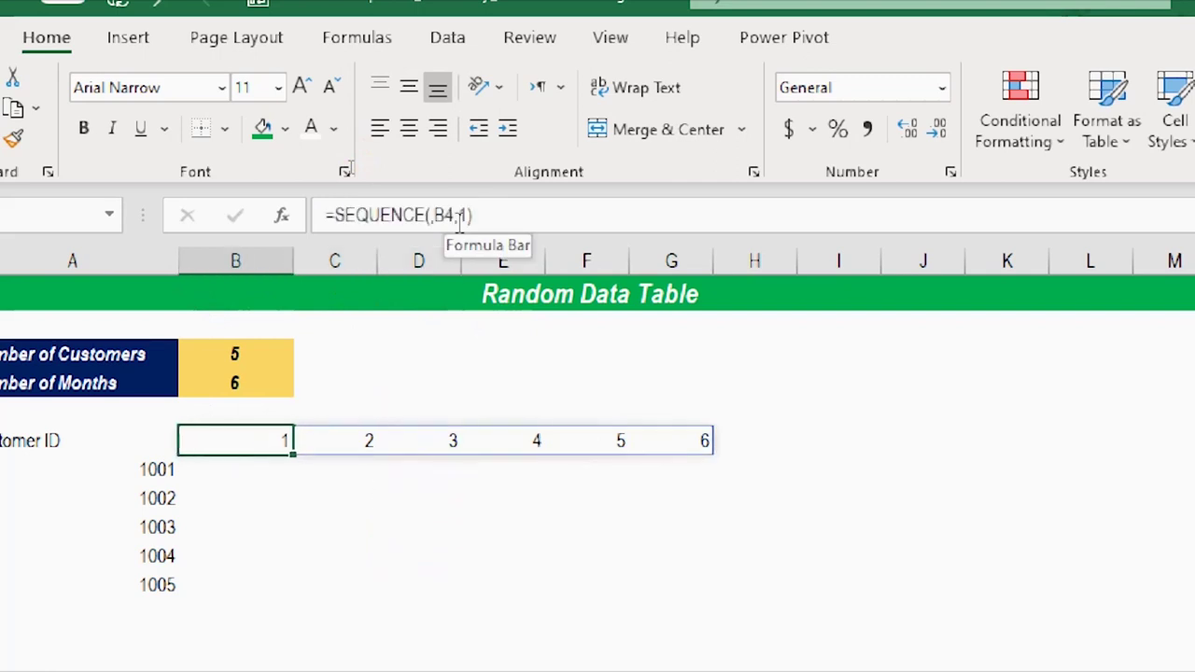
{"action": "left_click", "coordinate": [333, 216]}
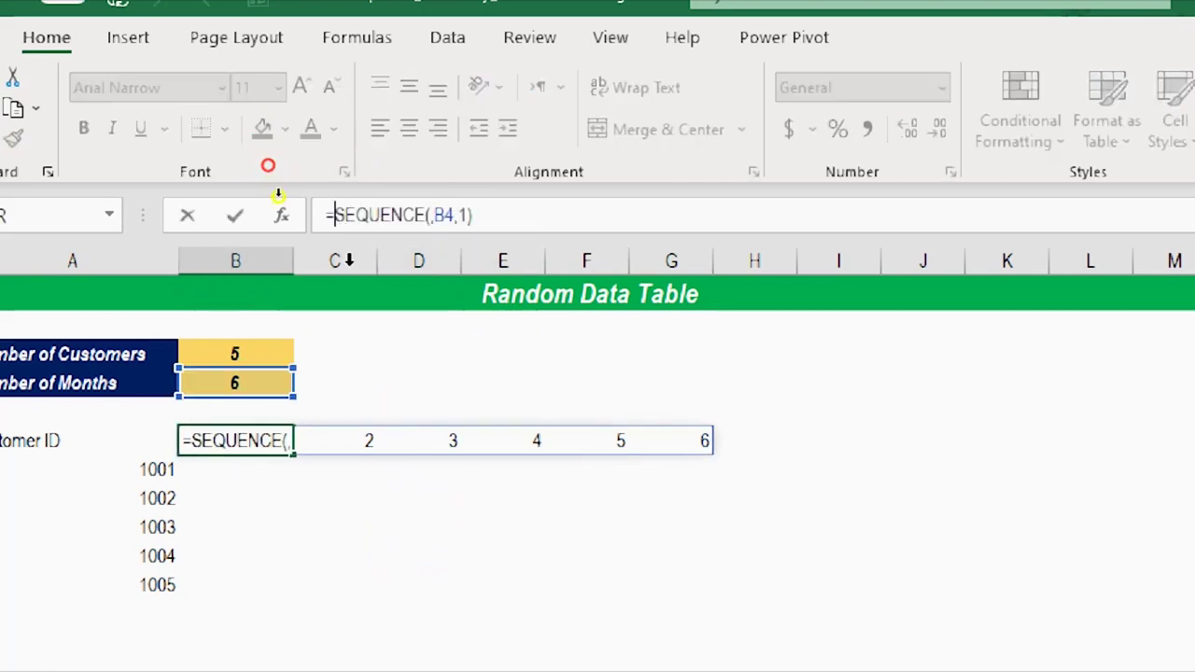
{"action": "type", "text": "Date"}
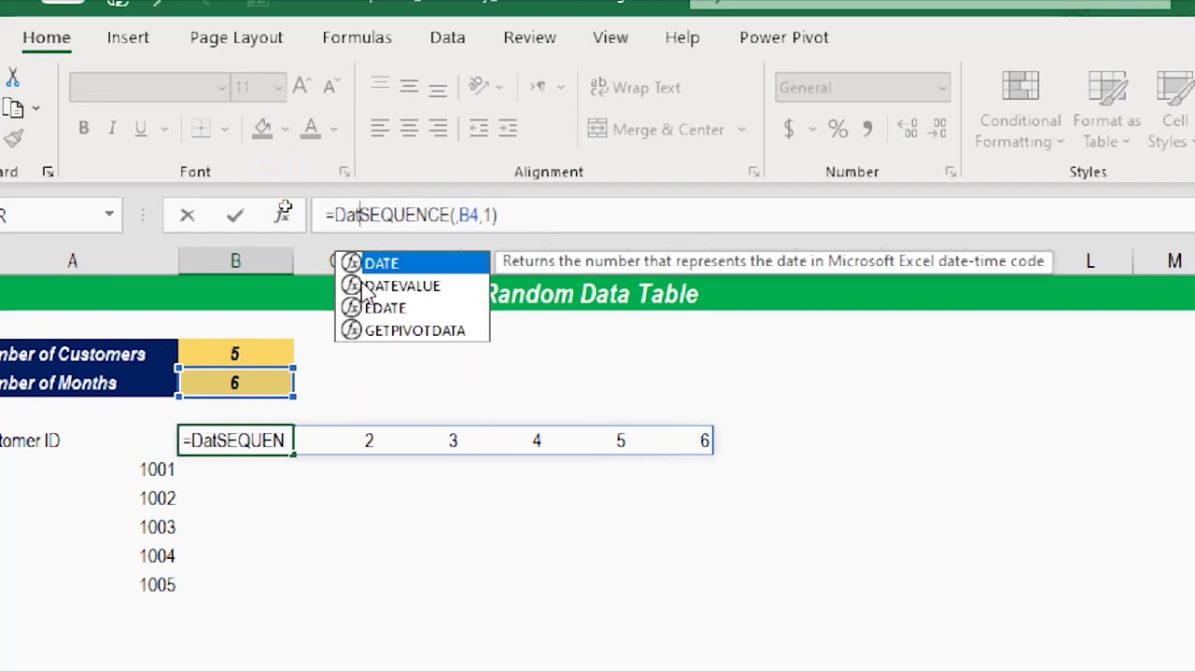
{"action": "key", "text": "Tab"}
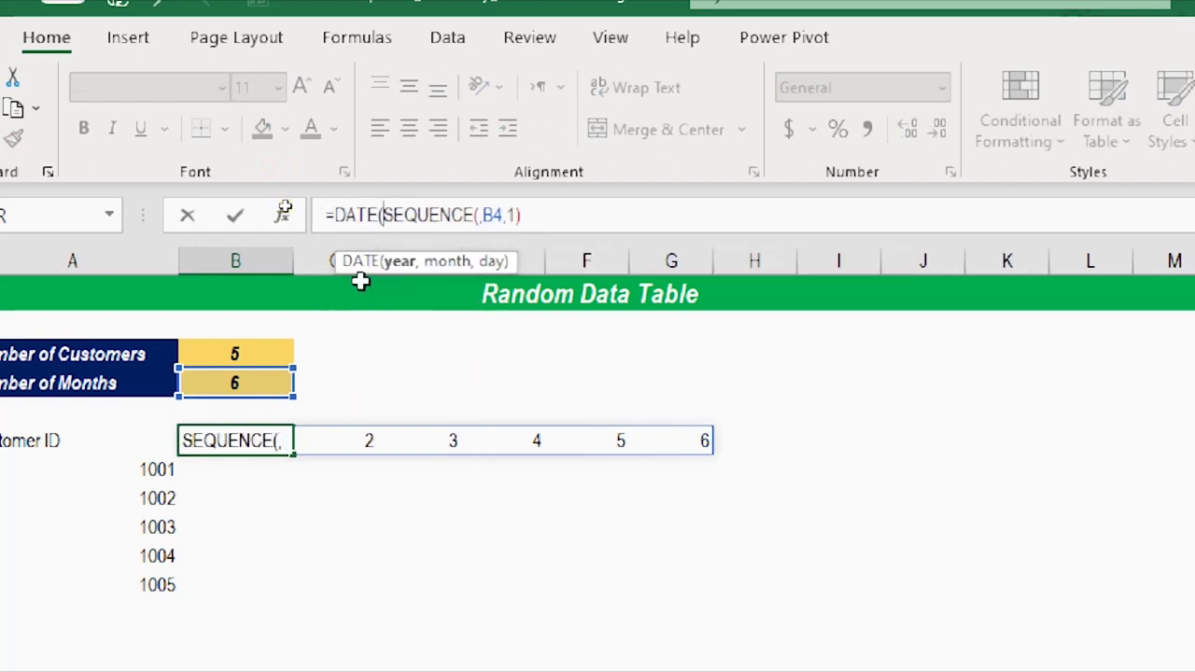
{"action": "type", "text": "2020"}
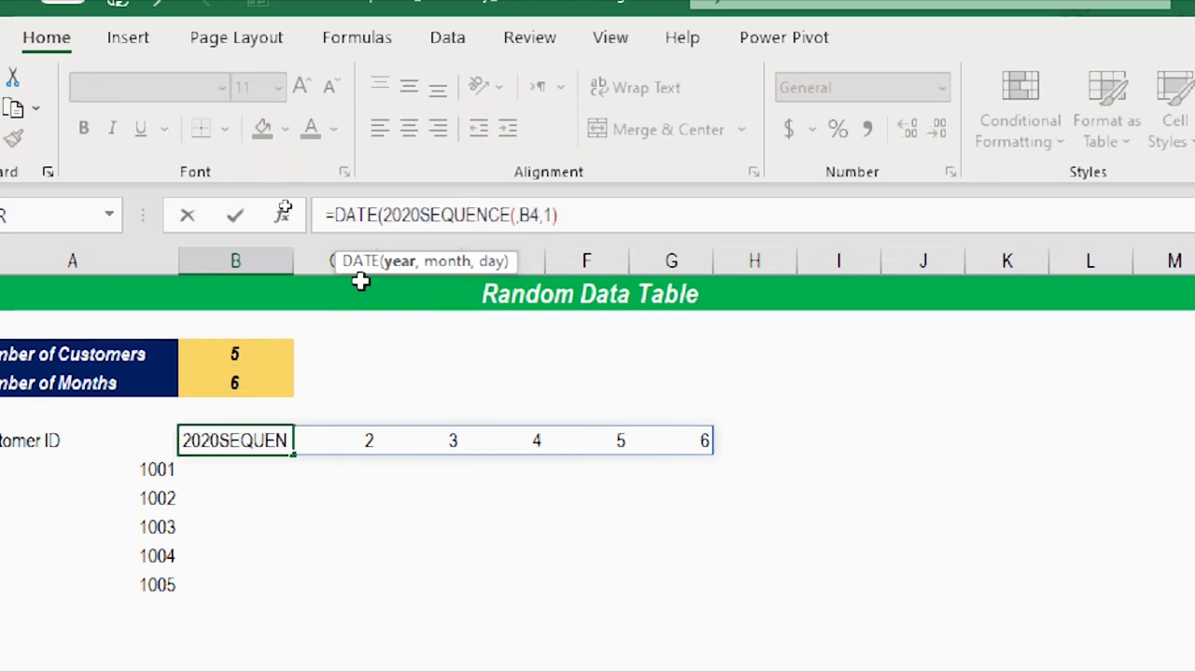
{"action": "type", "text": ","}
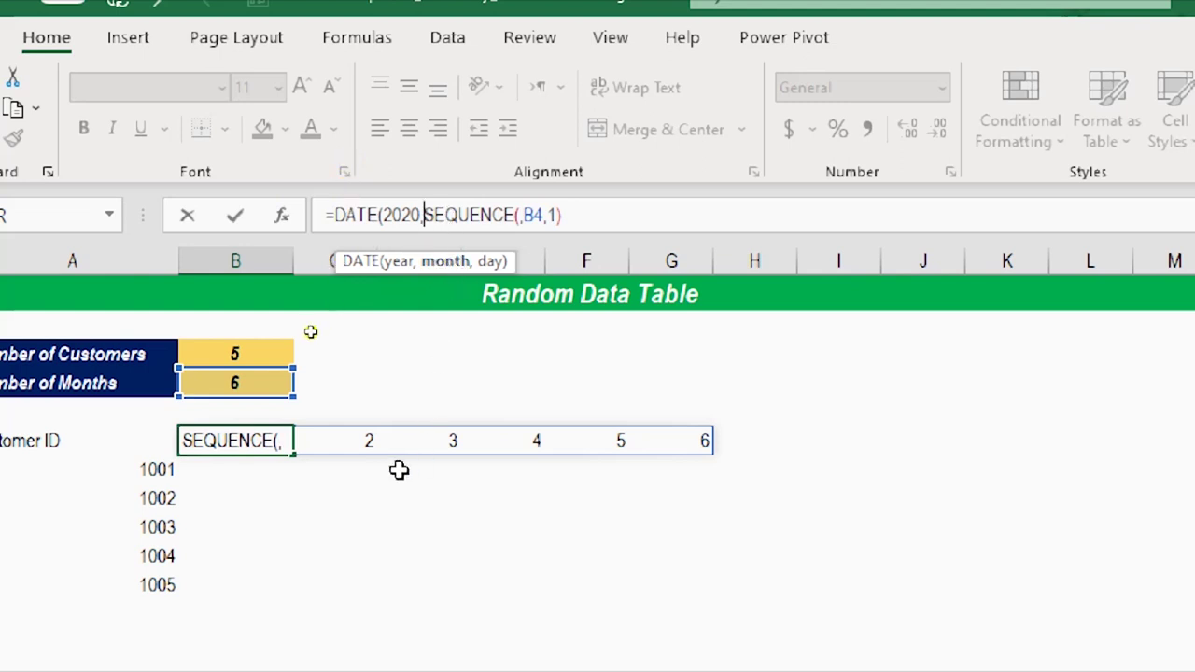
Add 1 as the day argument and commit the B6 formula as =DATE(2020,SEQUENCE(,B4,1),1).
{"action": "left_click", "coordinate": [578, 209]}
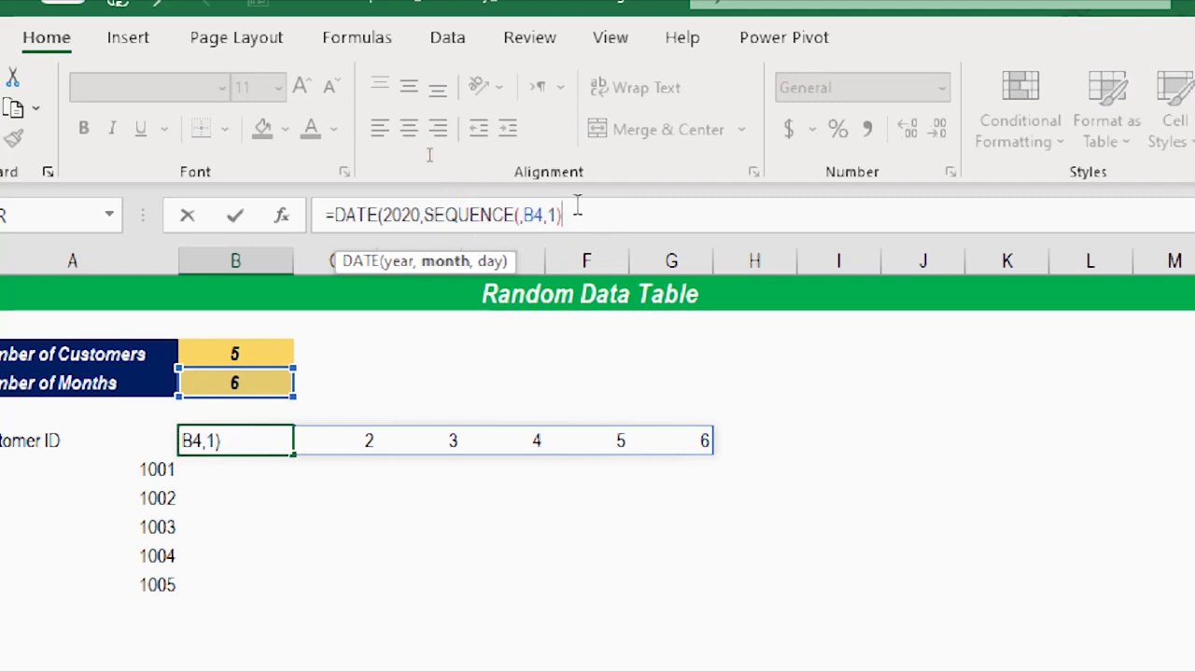
{"action": "type", "text": ",1"}
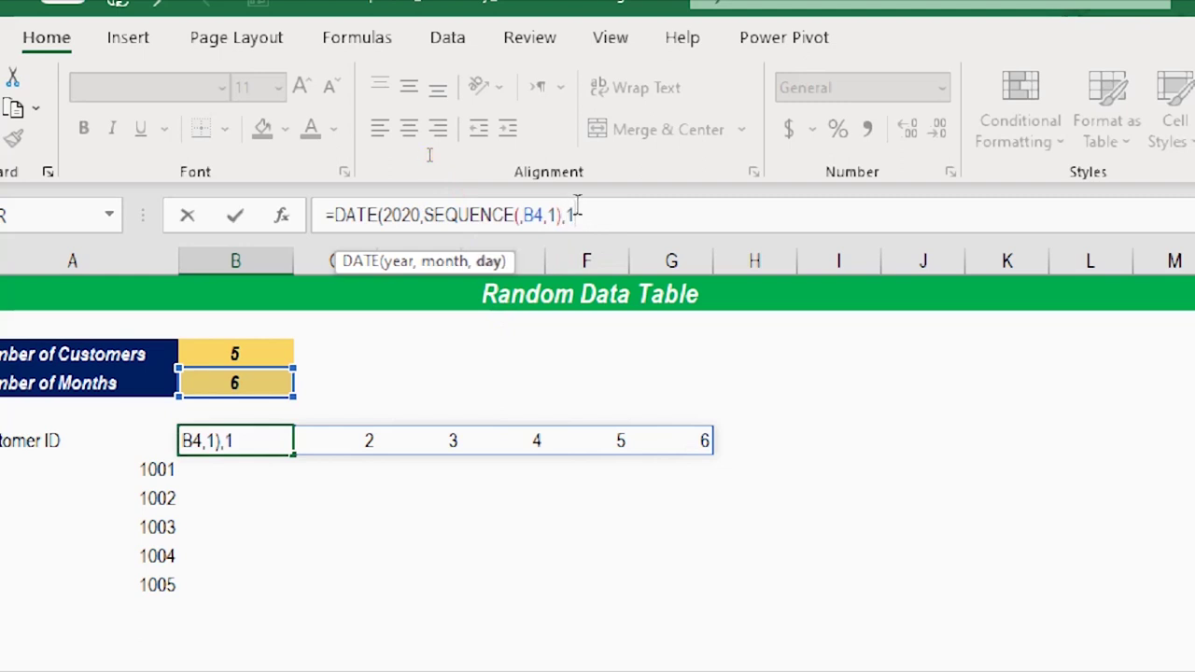
{"action": "type", "text": ")"}
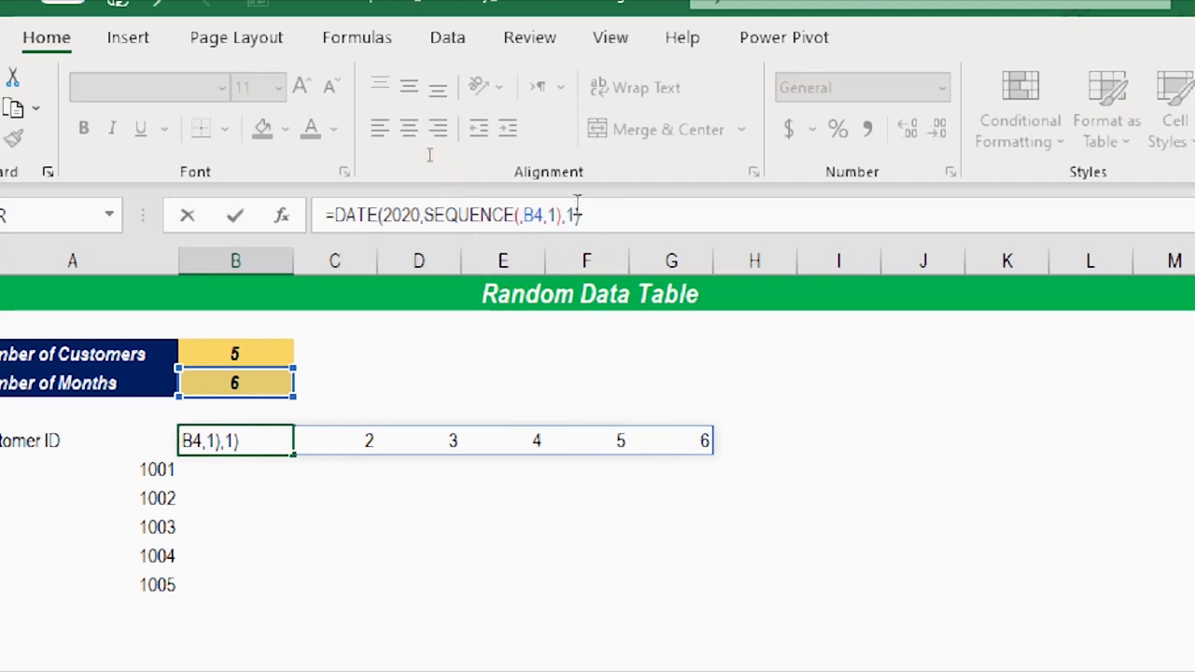
{"action": "key", "text": "Return"}
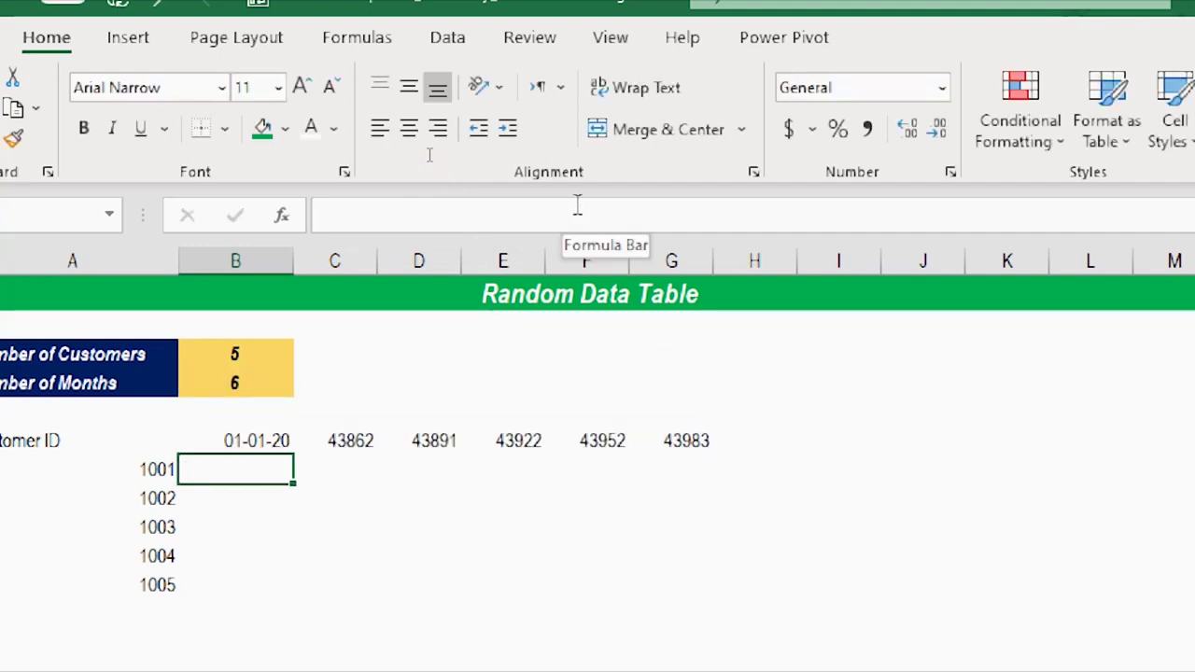
Format the month header cells B6:G6 as Short Date.
{"action": "left_click_drag", "start_coordinate": [251, 439], "coordinate": [695, 440]}
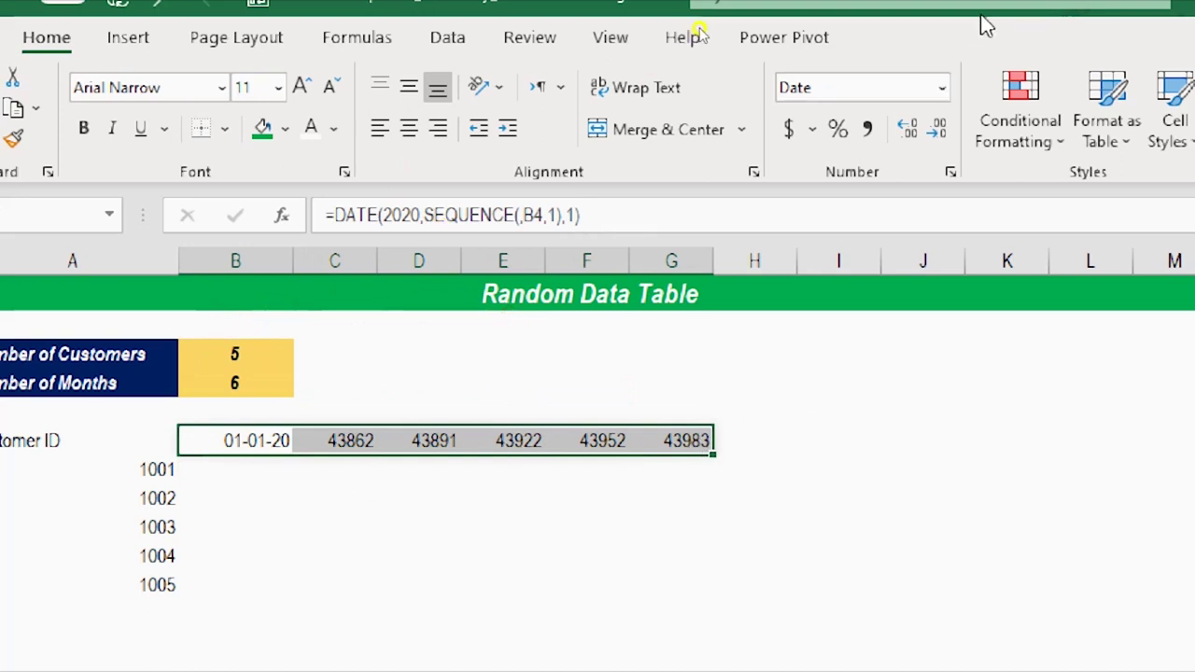
{"action": "left_click", "coordinate": [941, 89]}
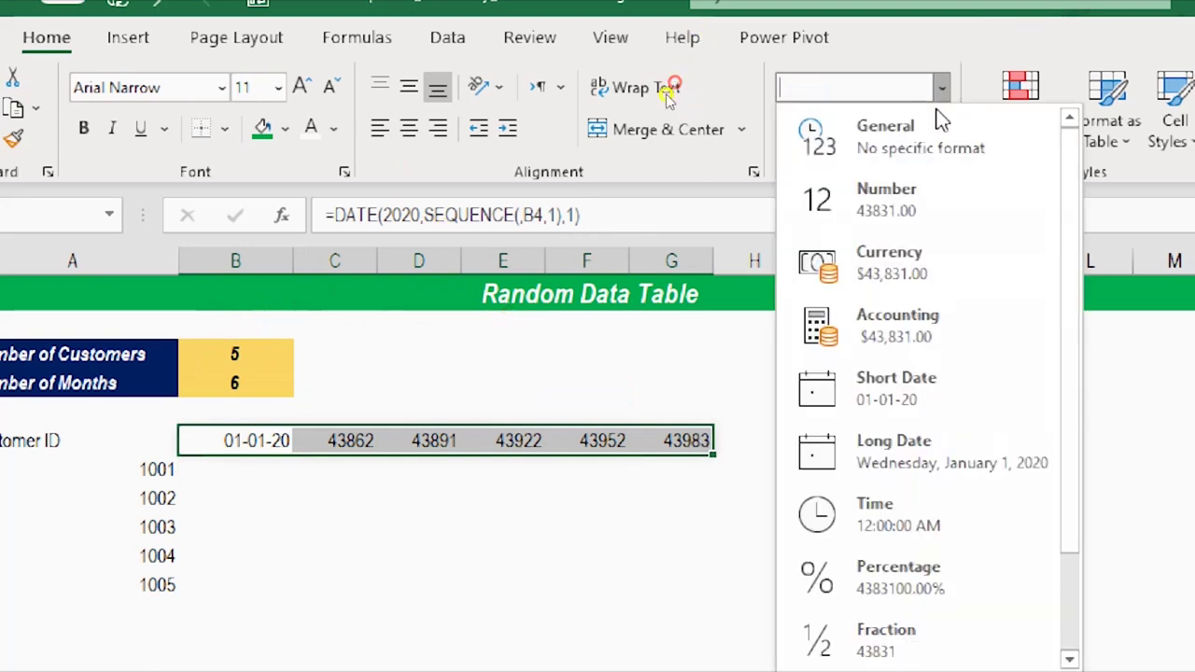
{"action": "left_click", "coordinate": [897, 377]}
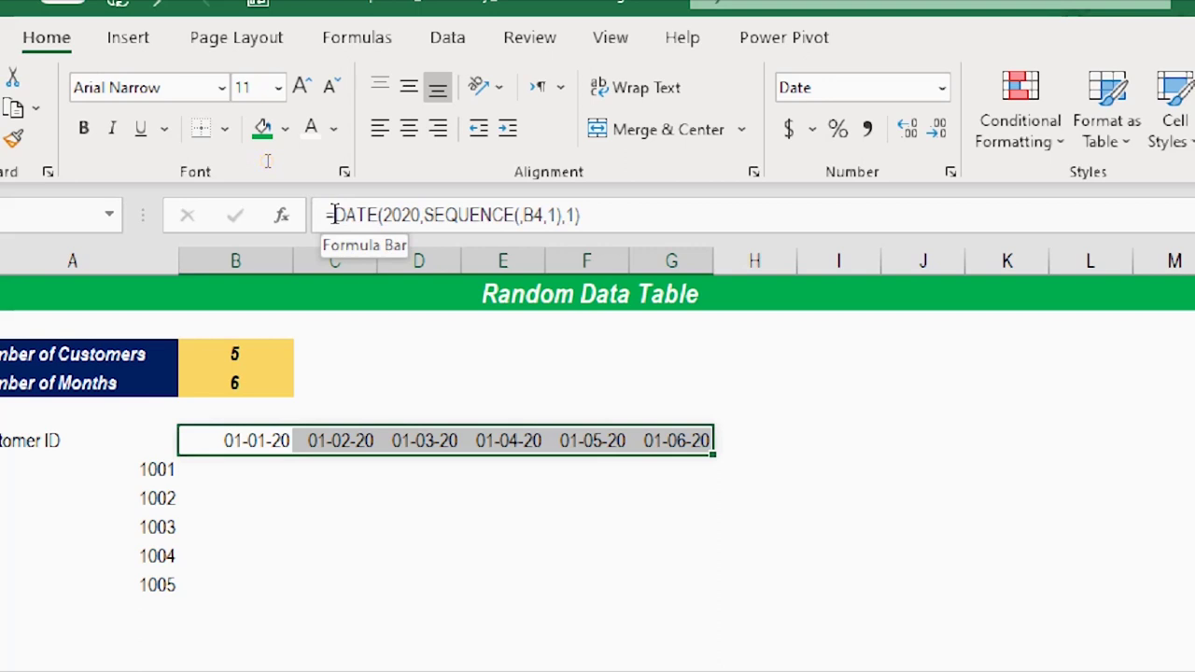
Wrap the B6 formula in TEXT with the format "mmm" and commit it as =TEXT(DATE(2020,SEQUENCE(,B4,1),1),"mmm").
{"action": "left_click", "coordinate": [333, 214]}
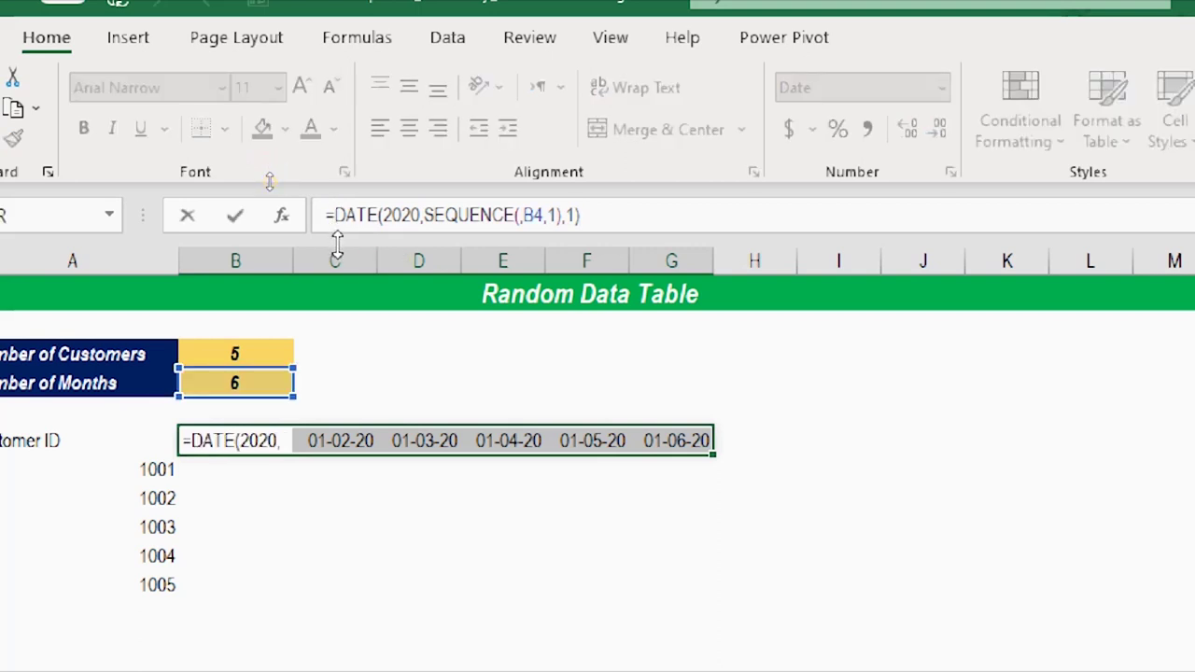
{"action": "type", "text": "TEXT("}
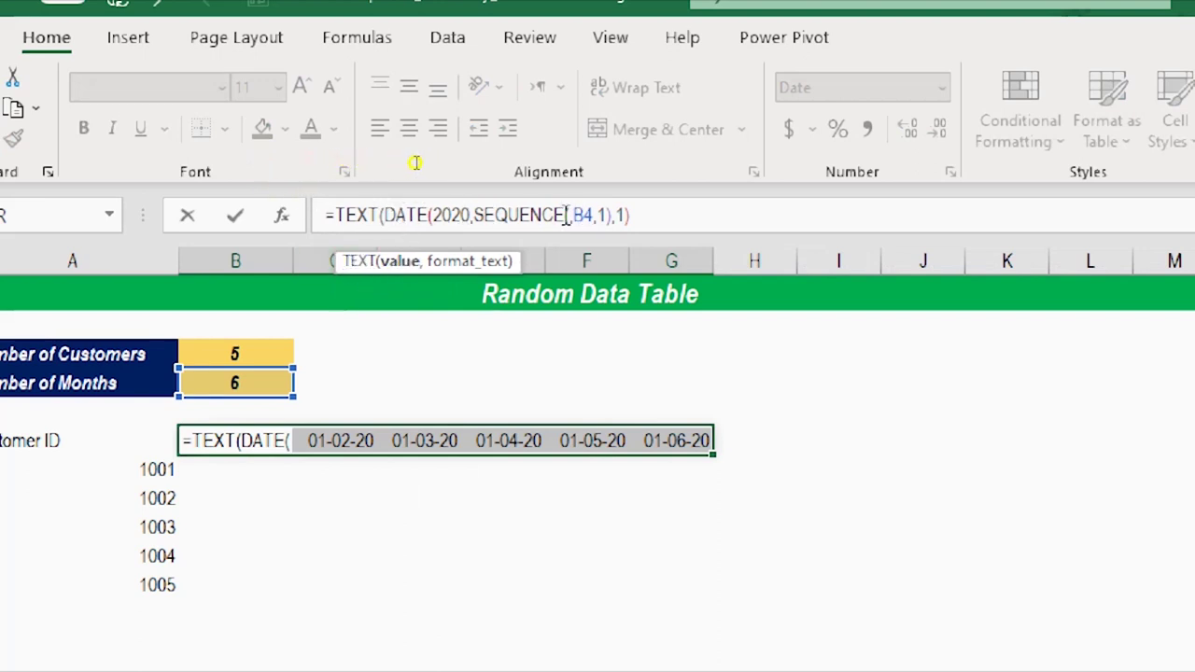
{"action": "left_click", "coordinate": [648, 213]}
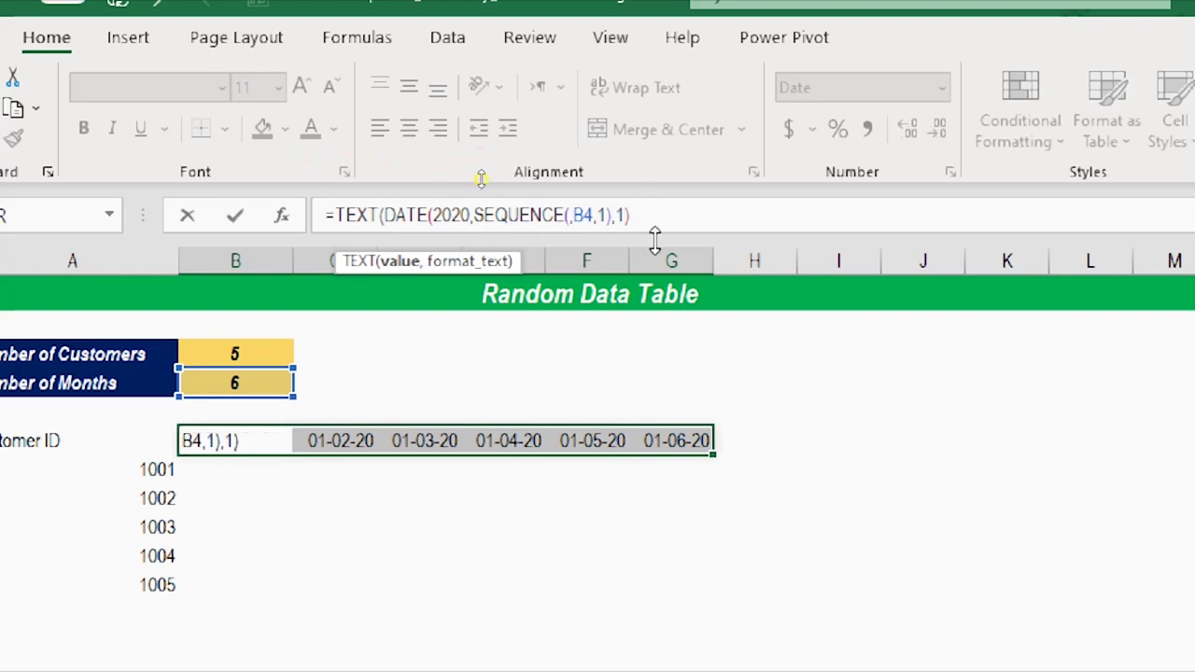
{"action": "type", "text": ","}
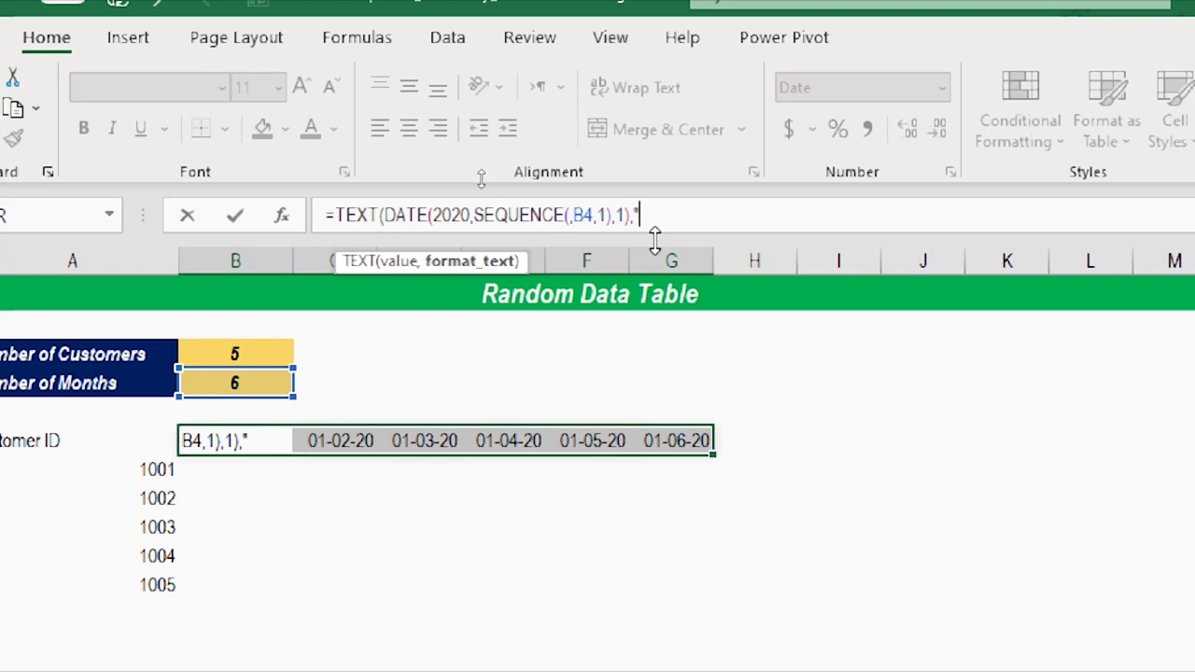
{"action": "type", "text": "\"mmm"}
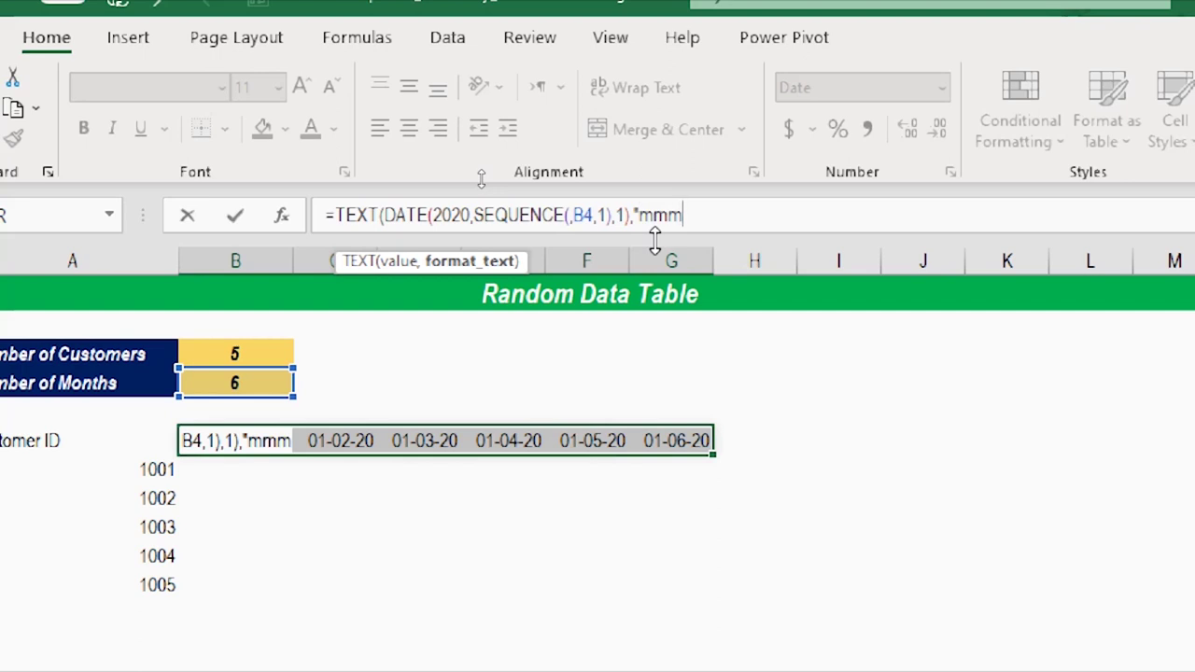
{"action": "type", "text": "\""}
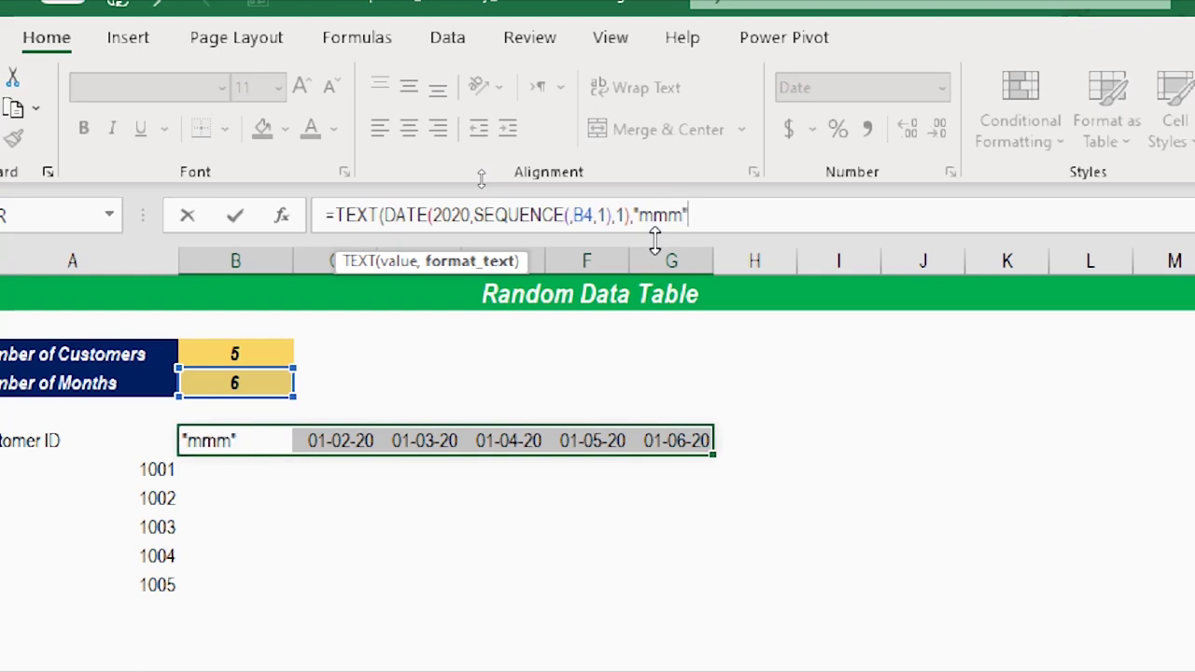
{"action": "type", "text": ")"}
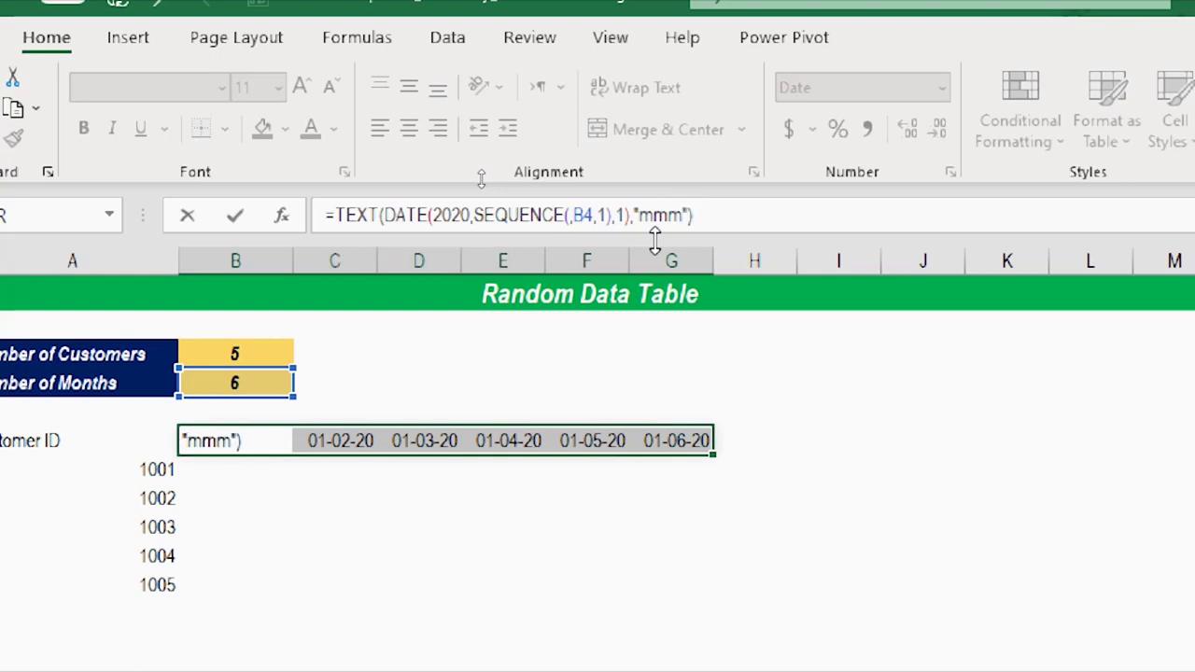
{"action": "key", "text": "Return"}
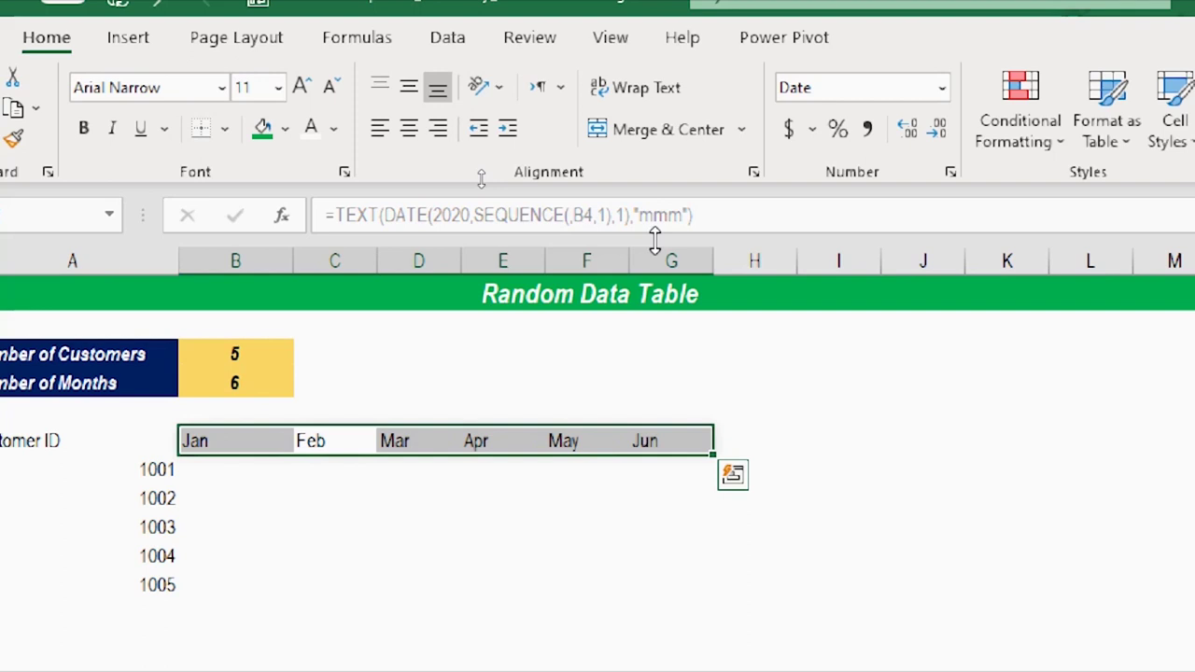
Set the number of months in B4 to 12 and the number of customers in B3 to 20.
{"action": "left_click", "coordinate": [254, 495]}
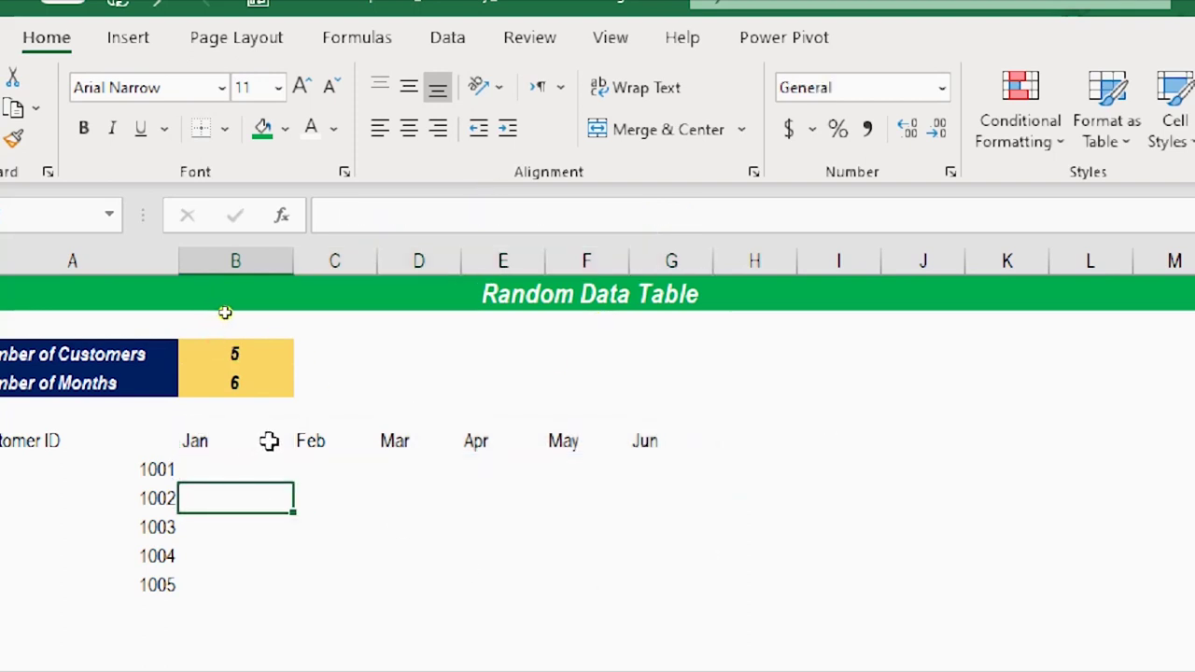
{"action": "left_click", "coordinate": [266, 364]}
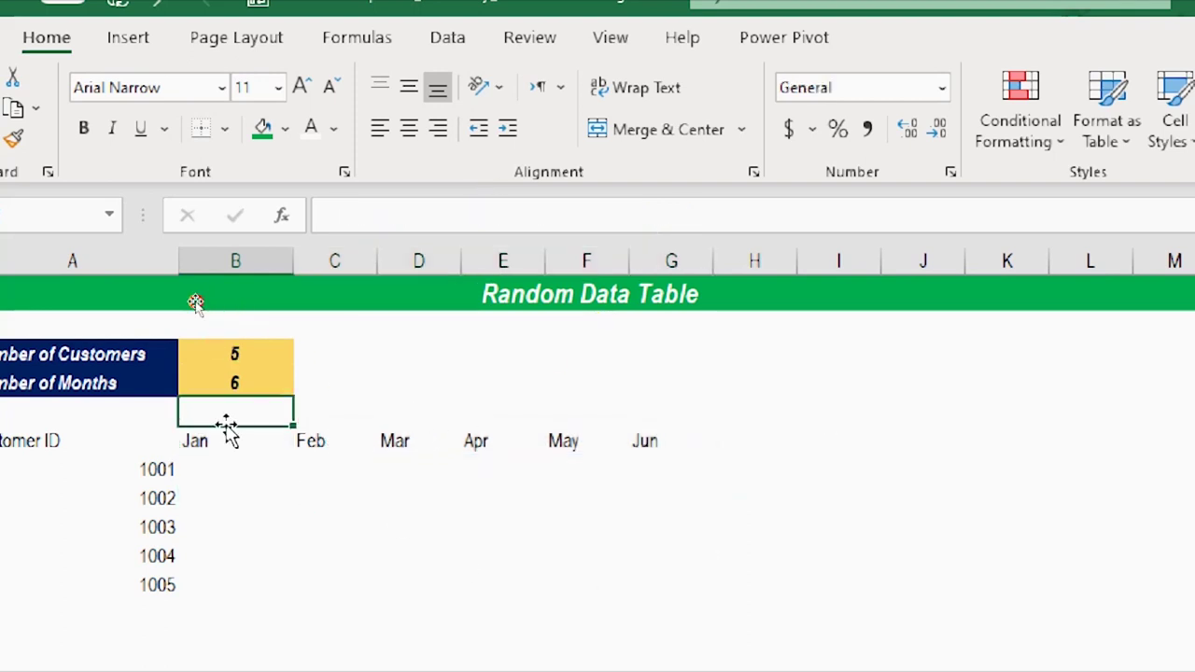
{"action": "left_click", "coordinate": [268, 383]}
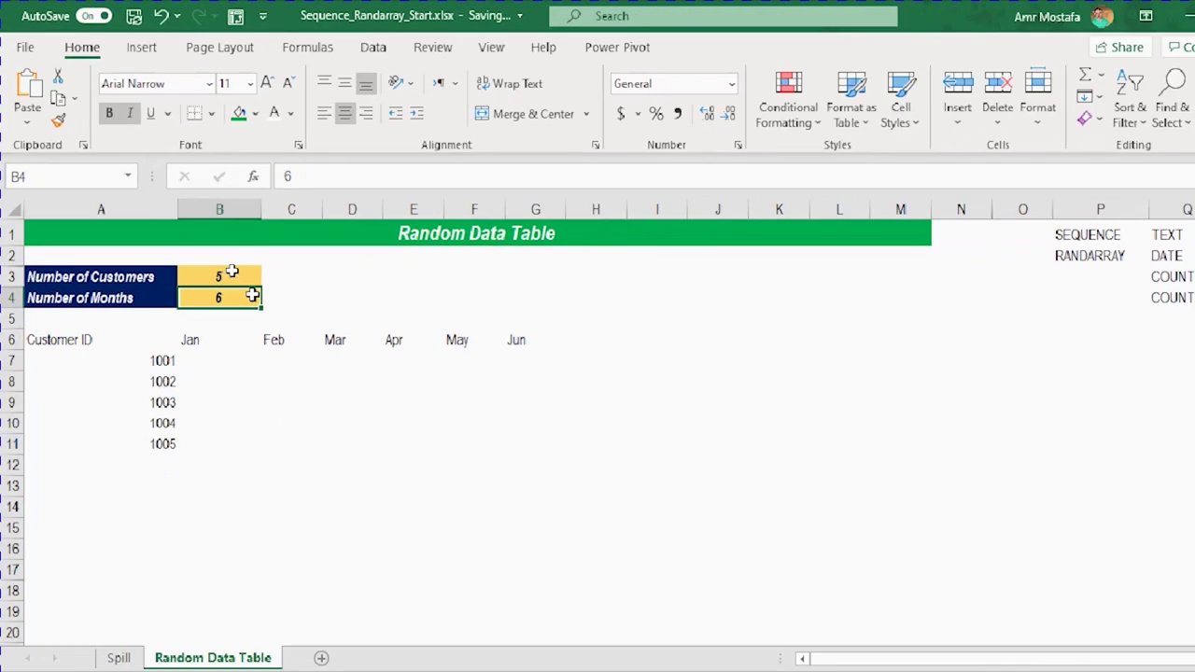
{"action": "key", "text": "alt"}
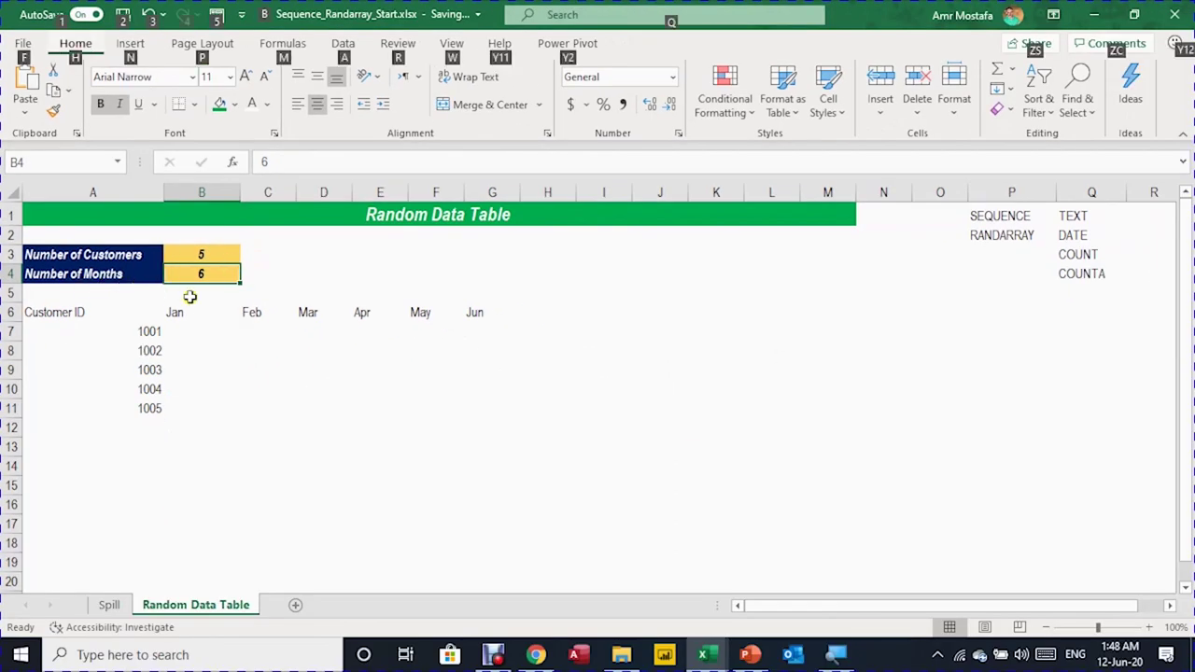
{"action": "key", "text": "Escape"}
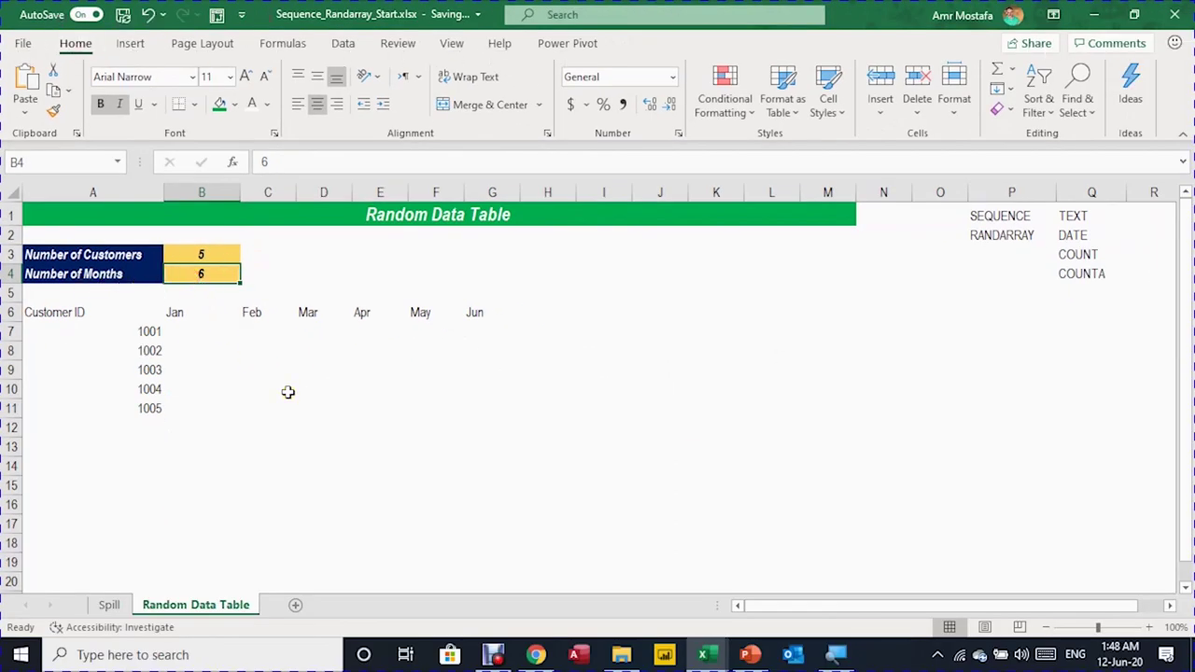
{"action": "type", "text": "12"}
{"action": "key", "text": "Return"}
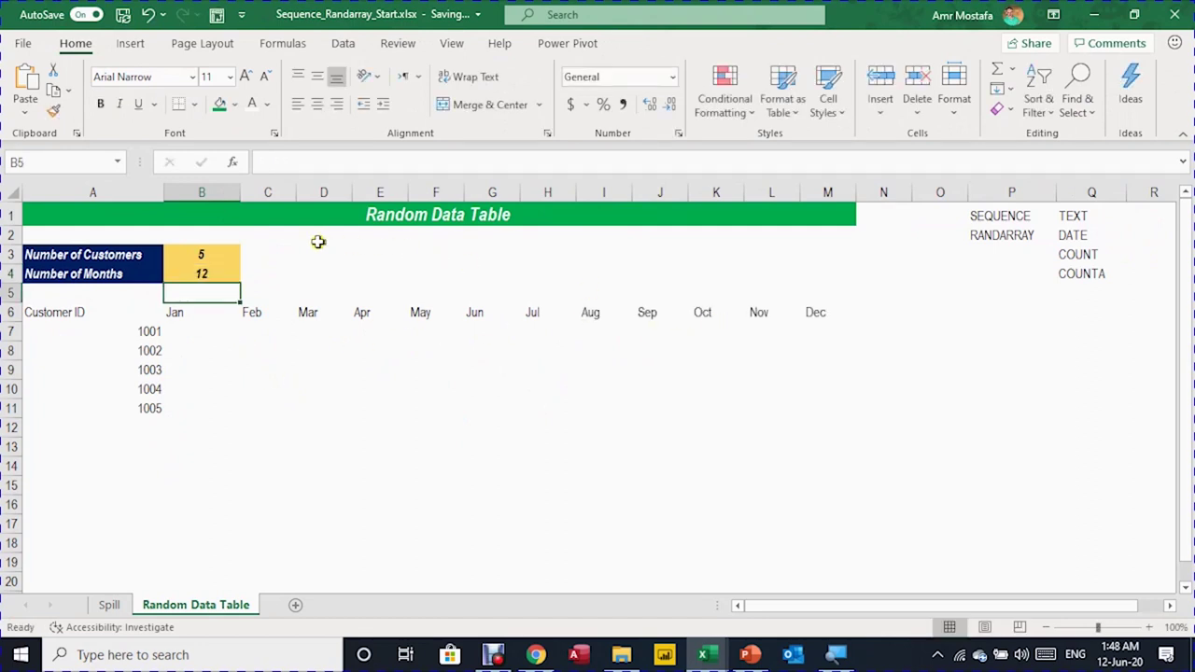
{"action": "left_click", "coordinate": [226, 258]}
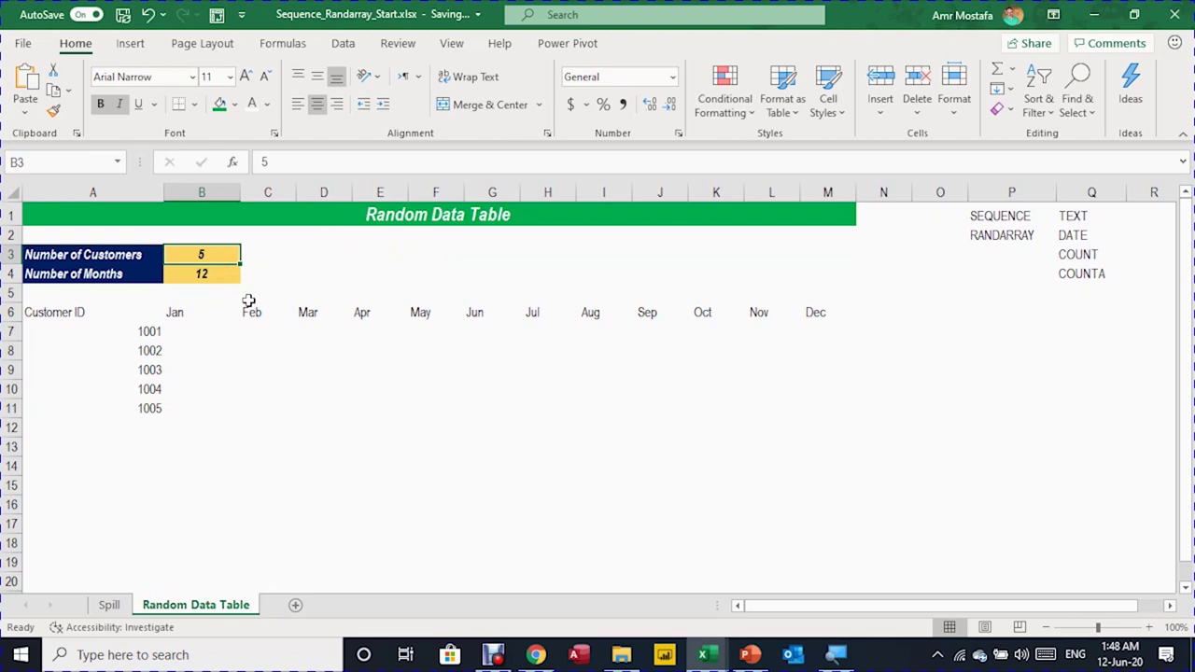
{"action": "type", "text": "20"}
{"action": "key", "text": "Return"}
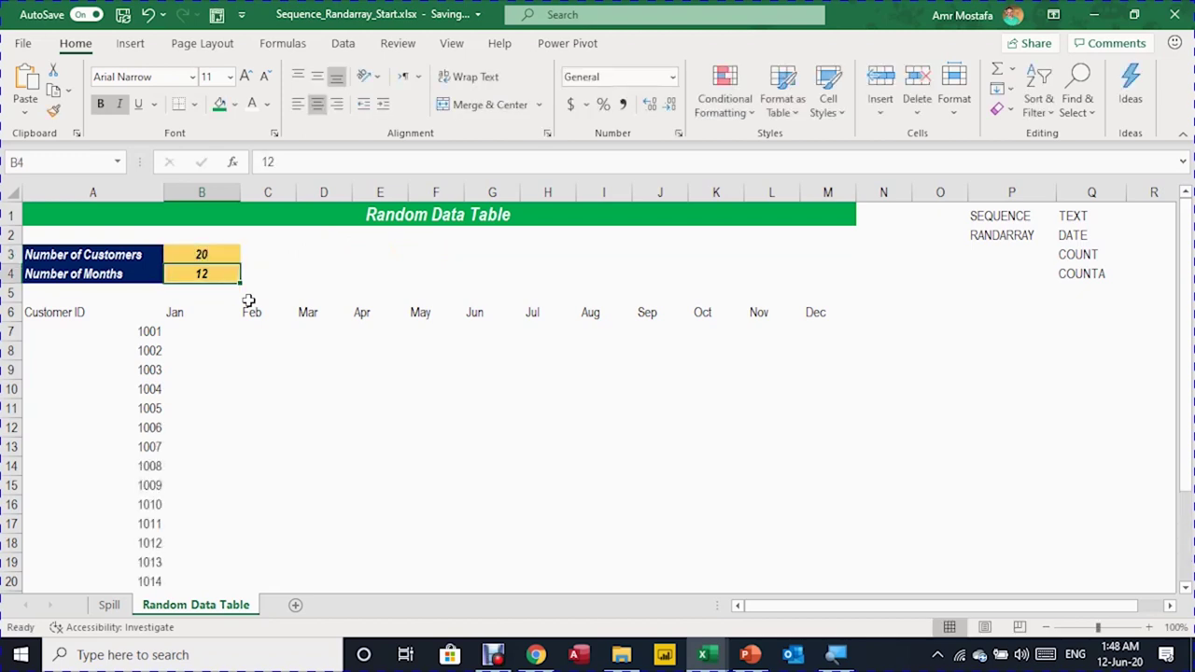
Start a RANDARRAY formula in B7 with B3 as the rows argument and B4 as the columns argument.
{"action": "key", "text": "Down"}
{"action": "key", "text": "Down"}
{"action": "key", "text": "Down"}
{"action": "key", "text": "Left"}
{"action": "key", "text": "Right"}
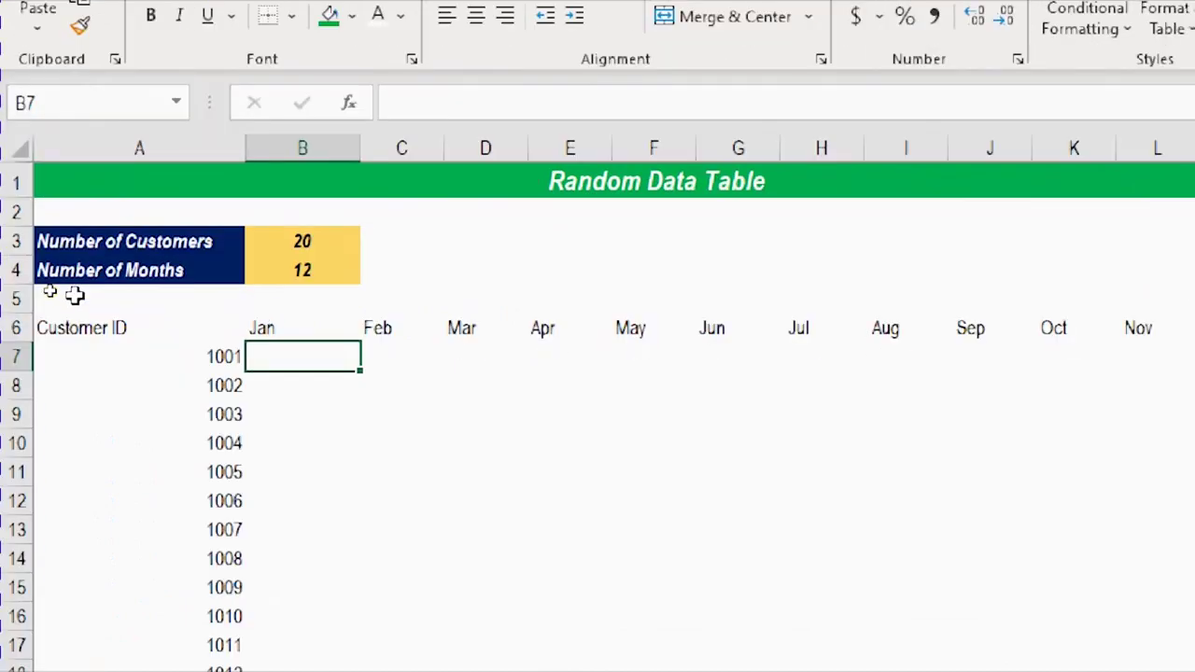
{"action": "type", "text": "=Rand"}
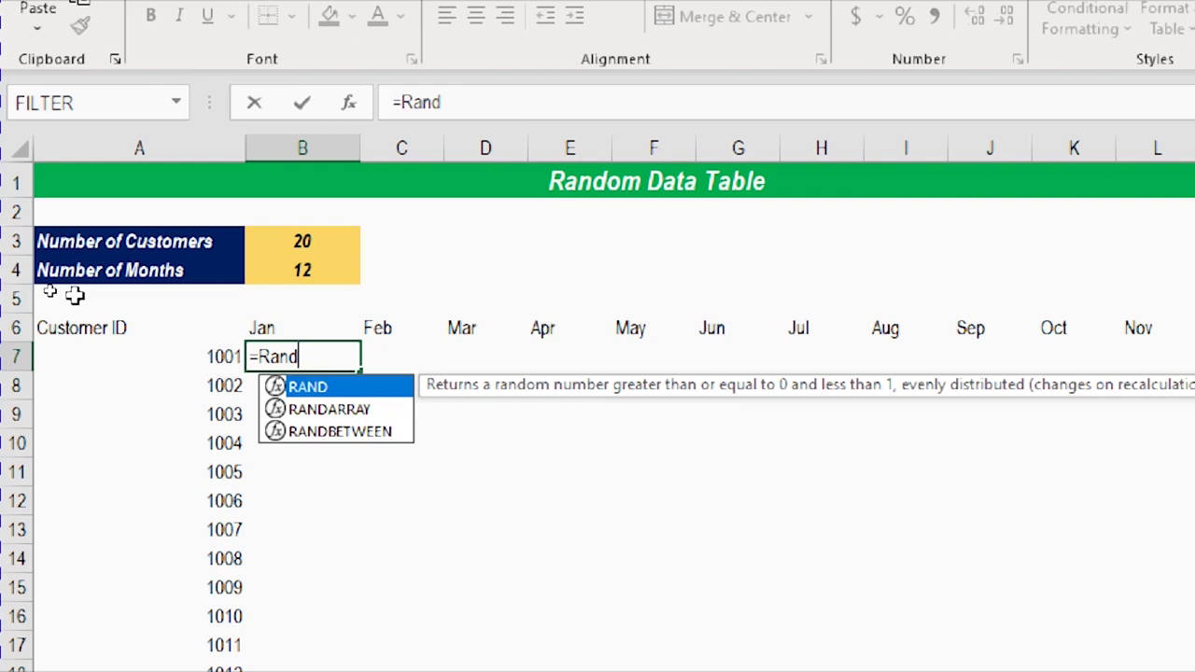
{"action": "key", "text": "Down"}
{"action": "key", "text": "Tab"}
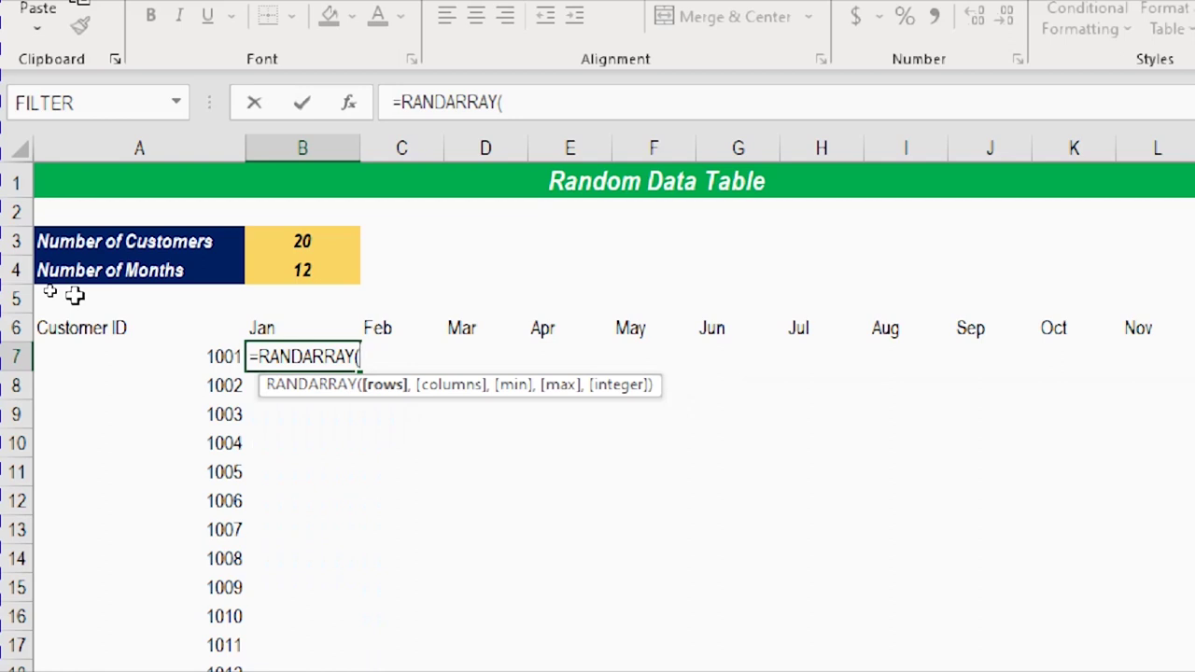
{"action": "left_click", "coordinate": [309, 241]}
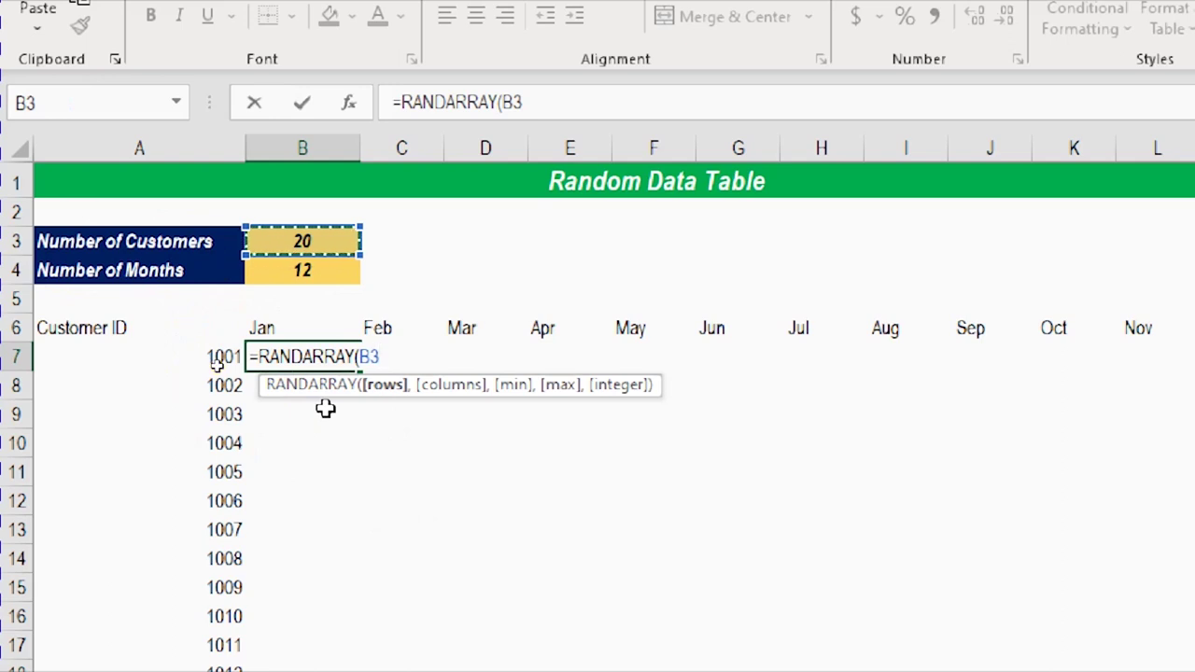
{"action": "type", "text": ","}
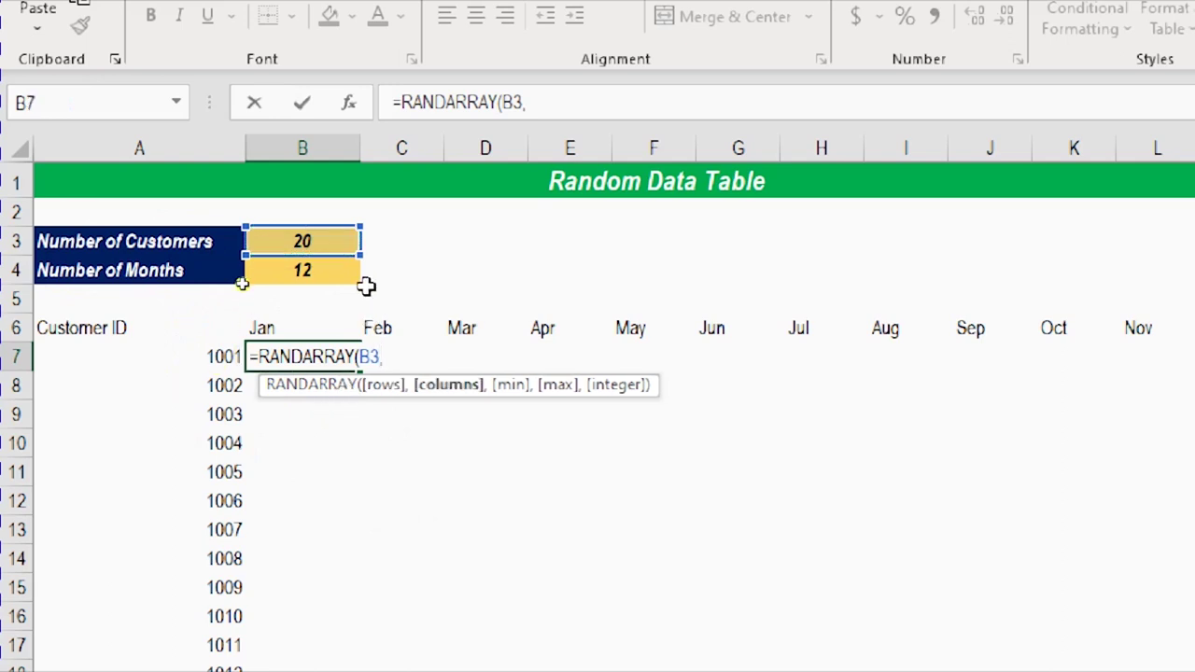
{"action": "left_click", "coordinate": [308, 268]}
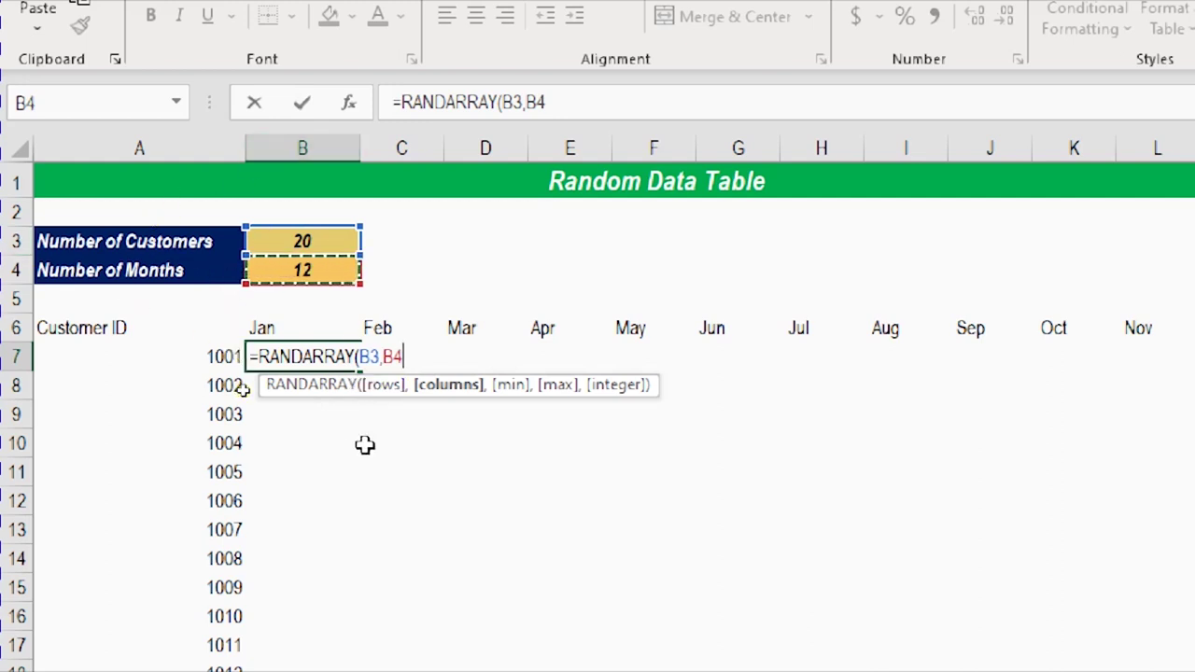
{"action": "type", "text": ","}
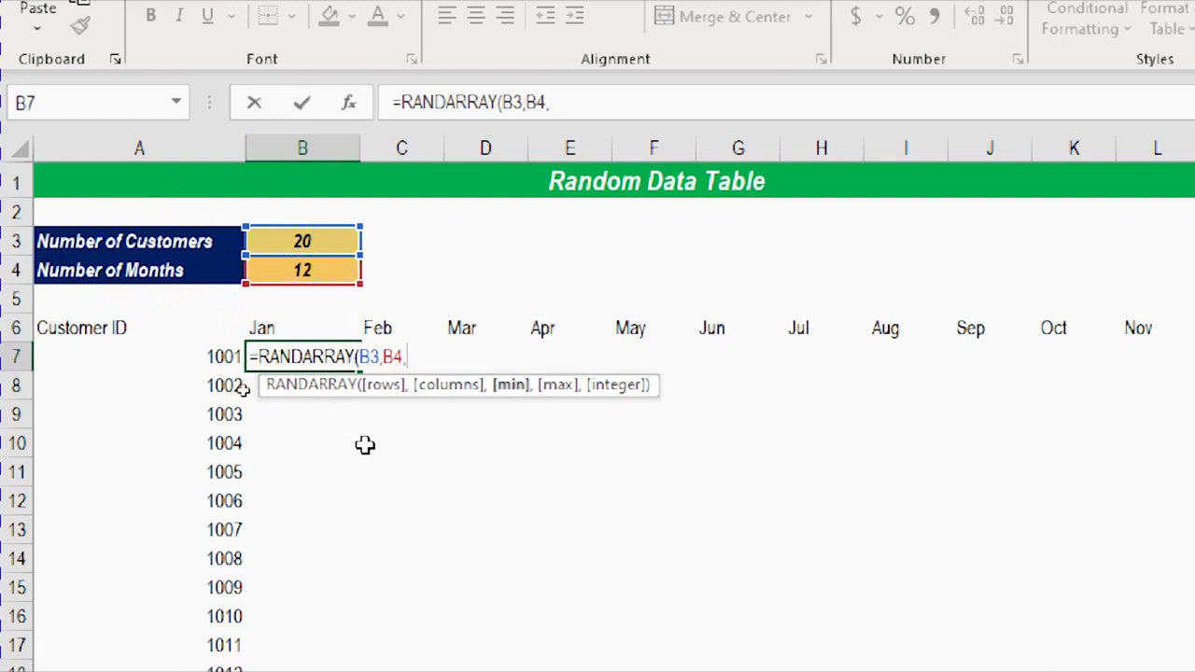
Complete the B7 RANDARRAY formula with minimum 5000, maximum 10000 and TRUE for integers, and commit it.
{"action": "type", "text": "5000,"}
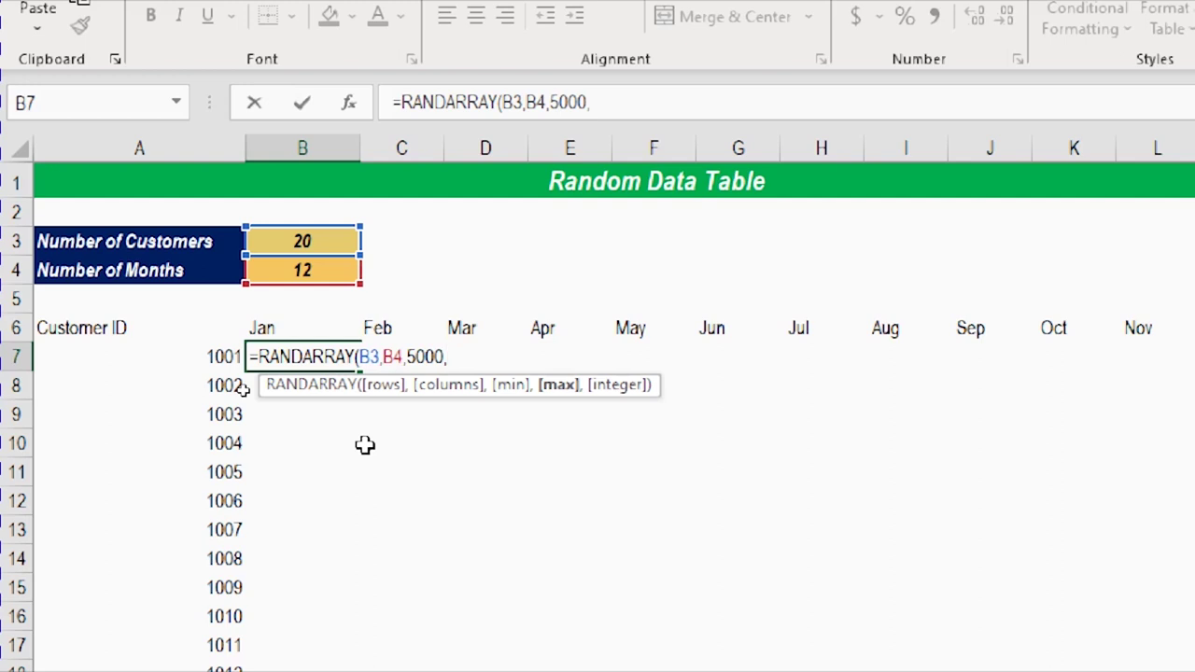
{"action": "left_click", "coordinate": [510, 391]}
{"action": "left_click", "coordinate": [555, 390]}
{"action": "type", "text": "10000"}
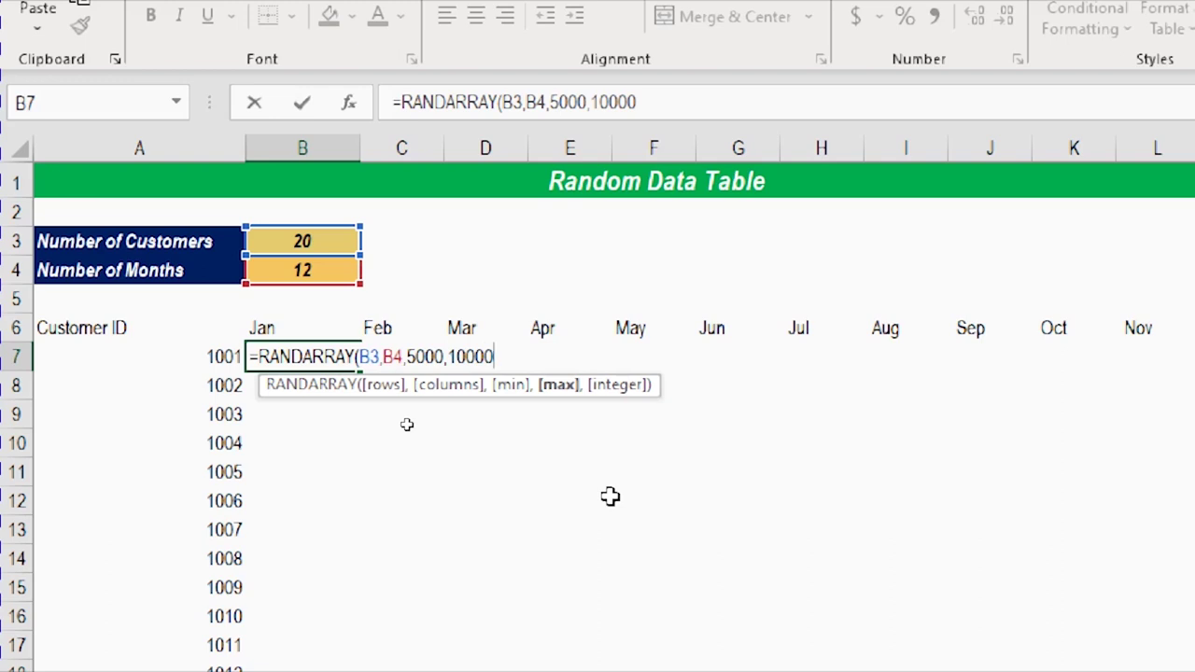
{"action": "type", "text": ","}
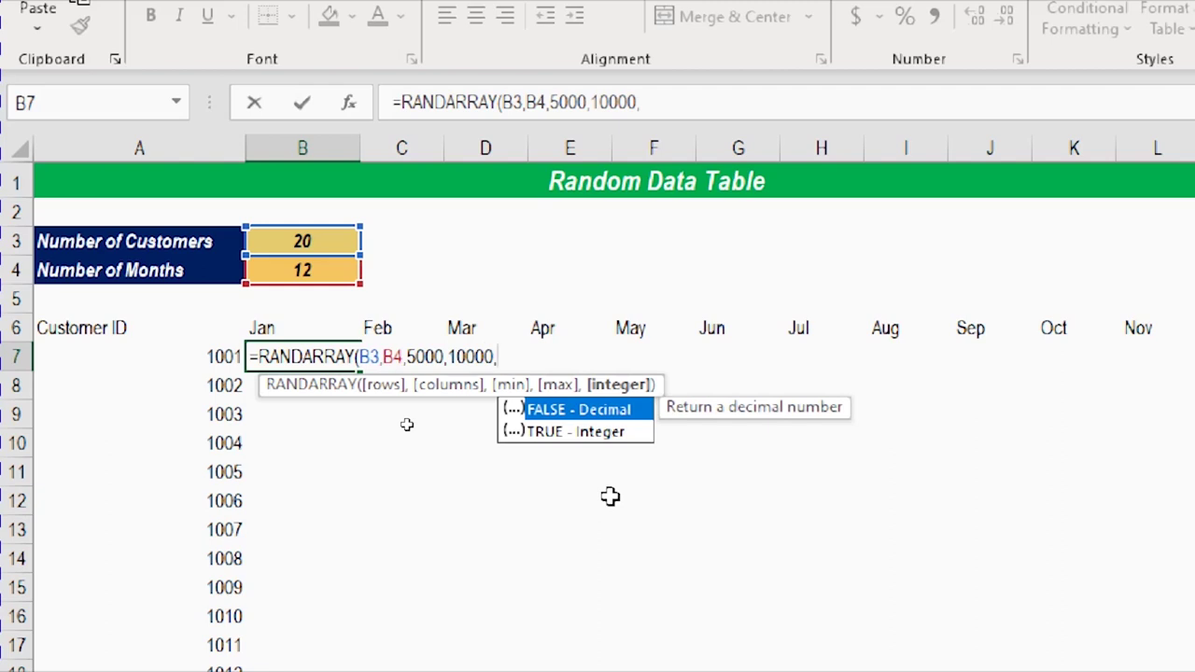
{"action": "type", "text": "TRUE"}
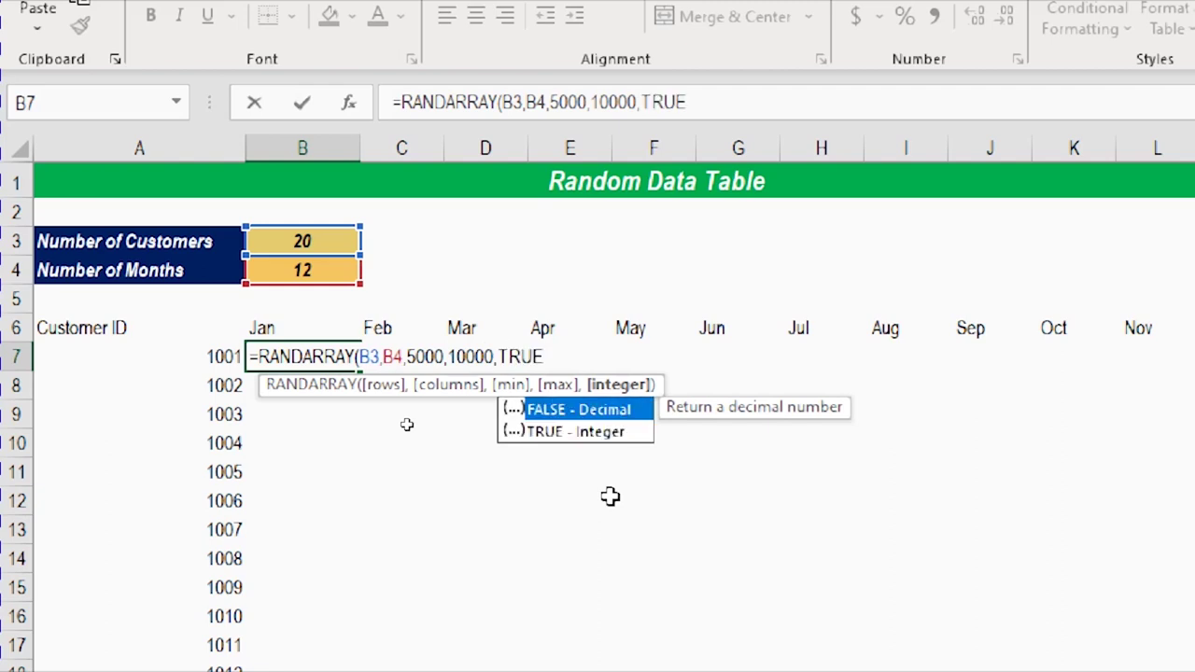
{"action": "type", "text": ")"}
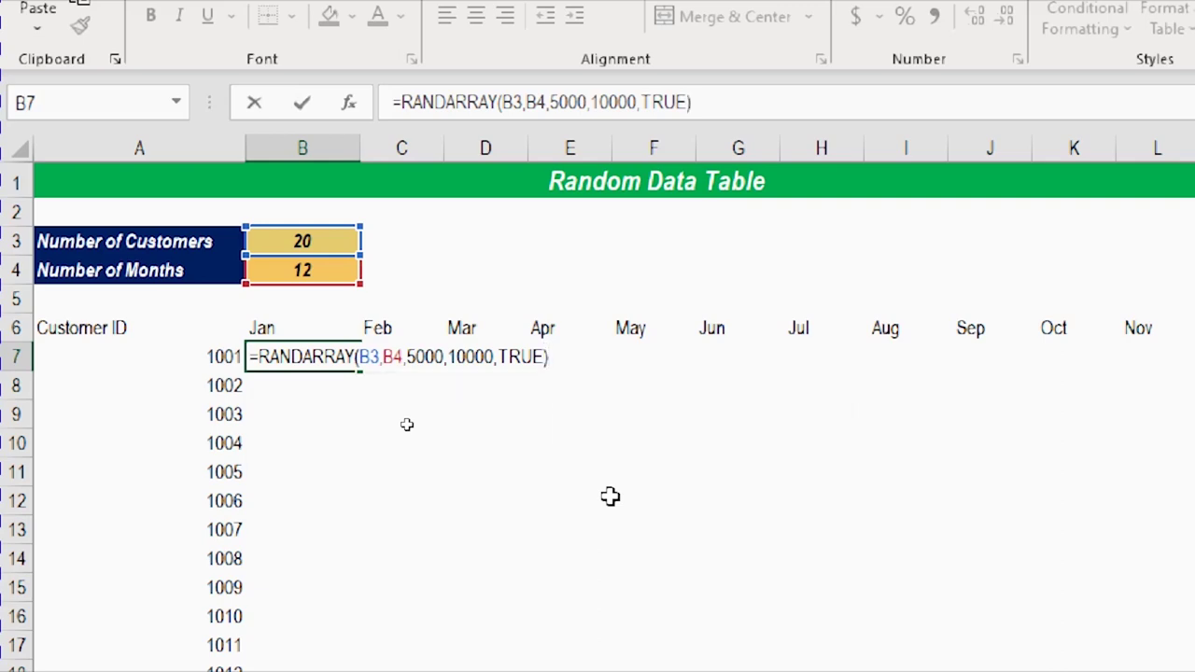
{"action": "key", "text": "Return"}
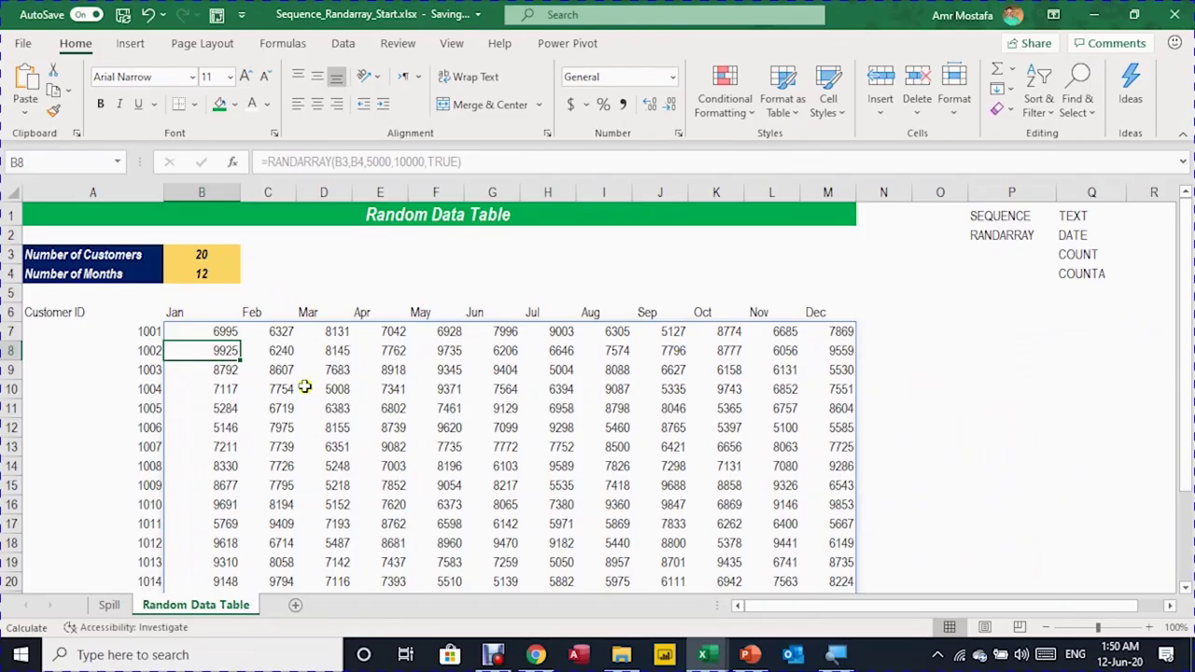
Look over the random data table, and set the number of customers to 10 and the number of months to 6.
{"action": "scroll", "coordinate": [304, 386], "scroll_direction": "down", "scroll_amount": 2}
{"action": "scroll", "coordinate": [289, 390], "scroll_direction": "up", "scroll_amount": 2}
{"action": "left_click", "coordinate": [217, 256]}
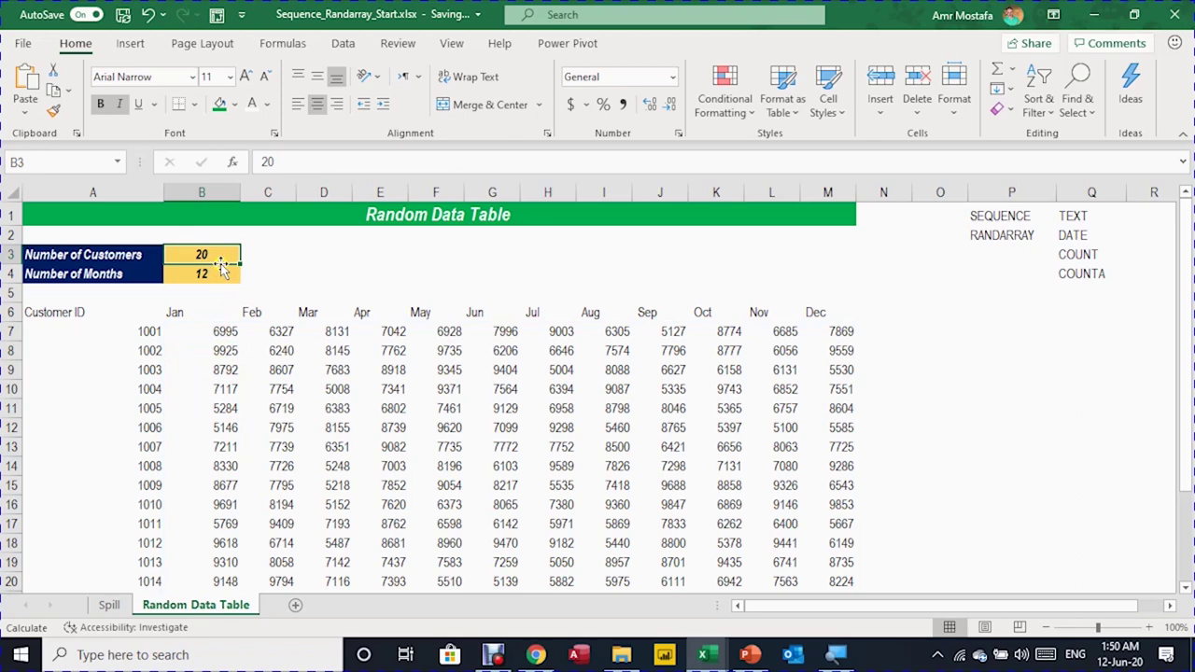
{"action": "type", "text": "10"}
{"action": "key", "text": "ctrl+Return"}
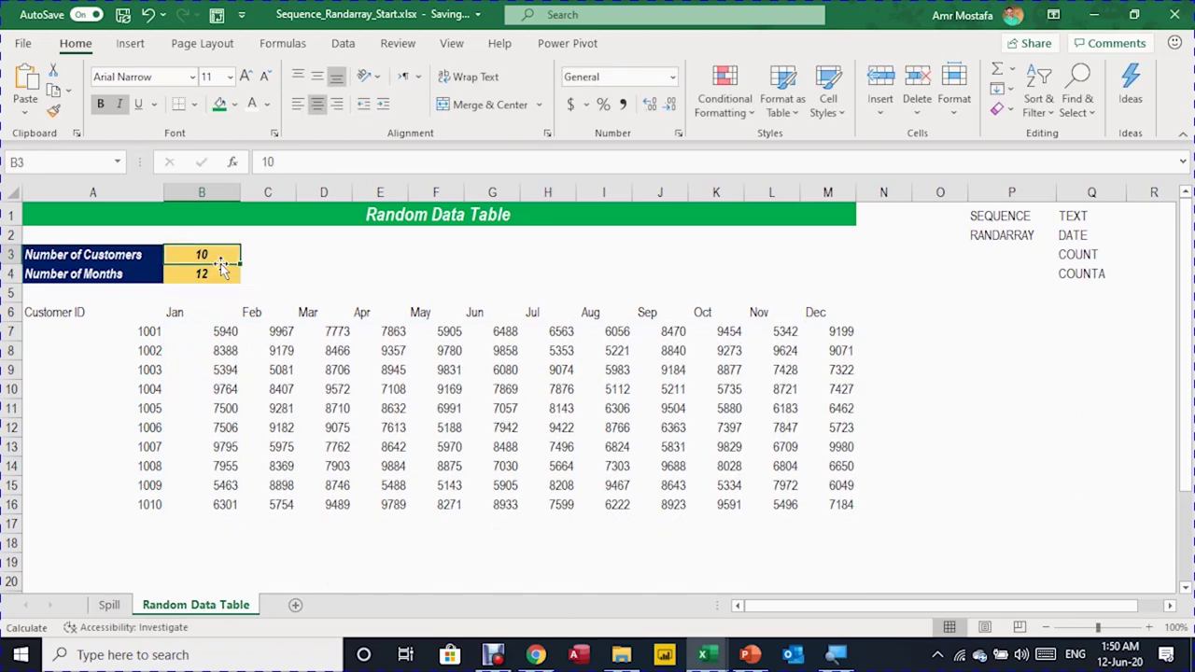
{"action": "key", "text": "Down"}
{"action": "type", "text": "6"}
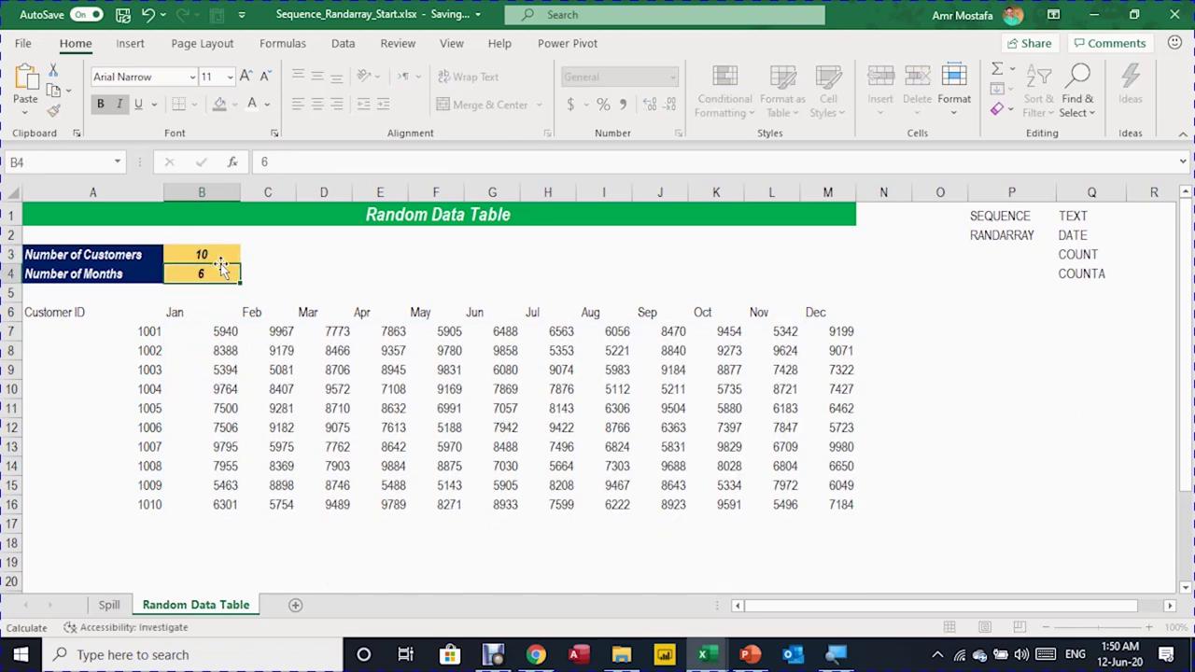
Commit the month count of 6, and review the resized random data table's RANDARRAY and customer ID spill ranges.
{"action": "key", "text": "Return"}
{"action": "key", "text": "Down"}
{"action": "key", "text": "Down"}
{"action": "key", "text": "Right"}
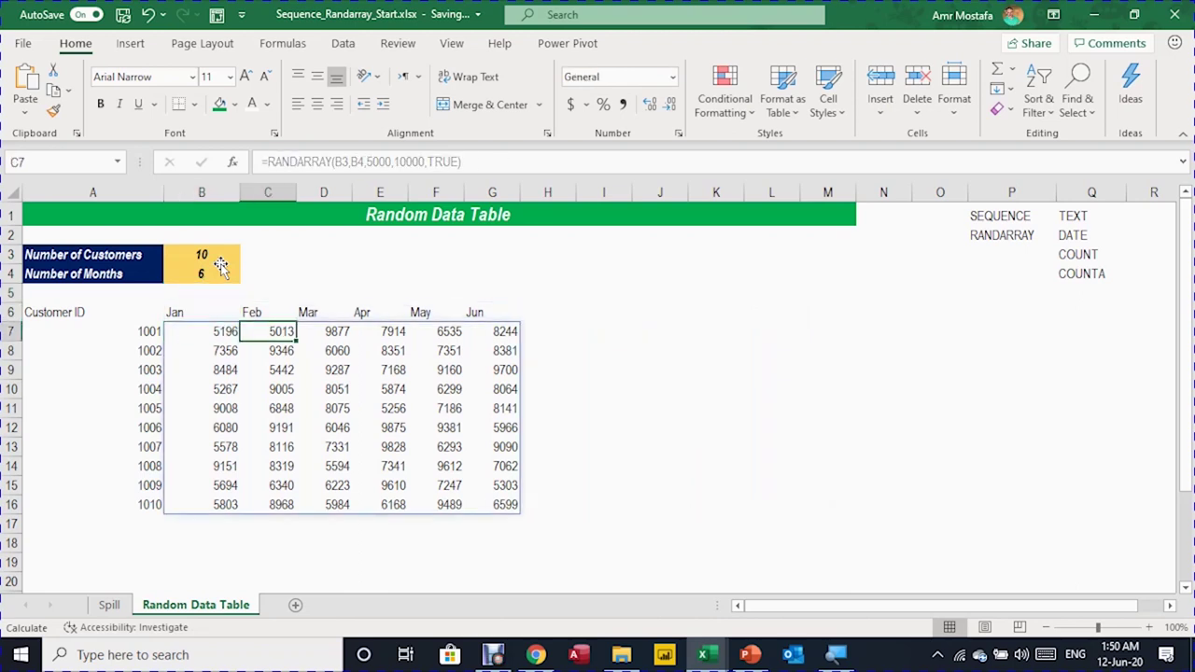
{"action": "key", "text": "Left"}
{"action": "key", "text": "Up"}
{"action": "key", "text": "Down"}
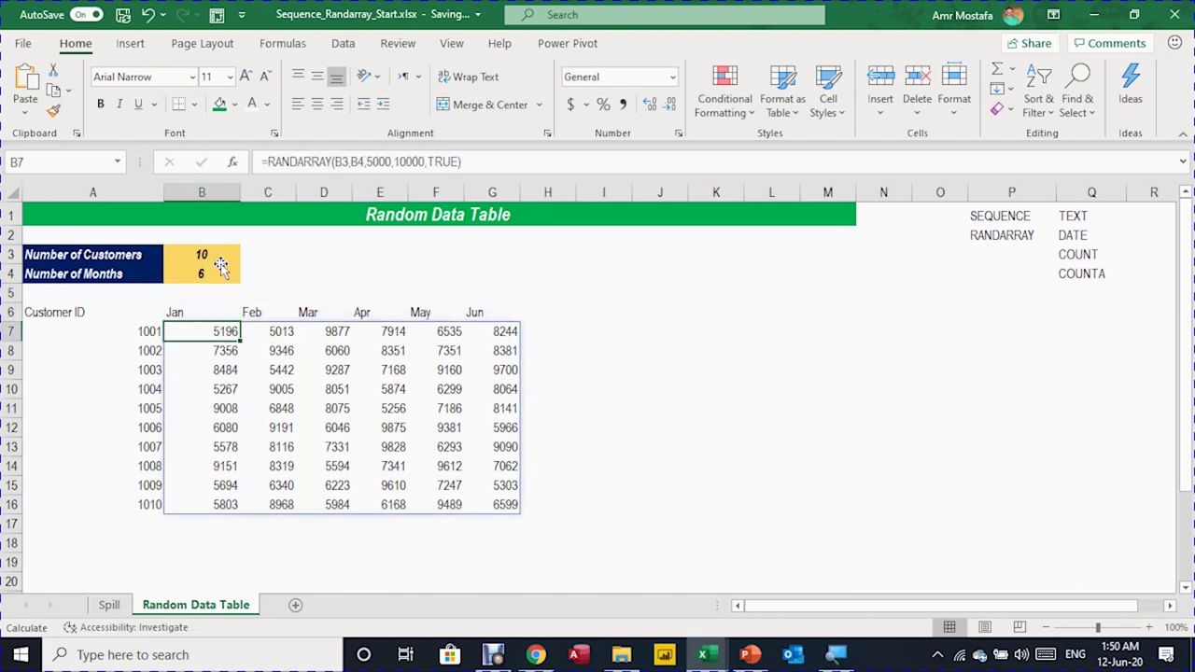
{"action": "key", "text": "Up"}
{"action": "key", "text": "Up"}
{"action": "key", "text": "Up"}
{"action": "left_click_drag", "start_coordinate": [131, 332], "coordinate": [146, 403]}
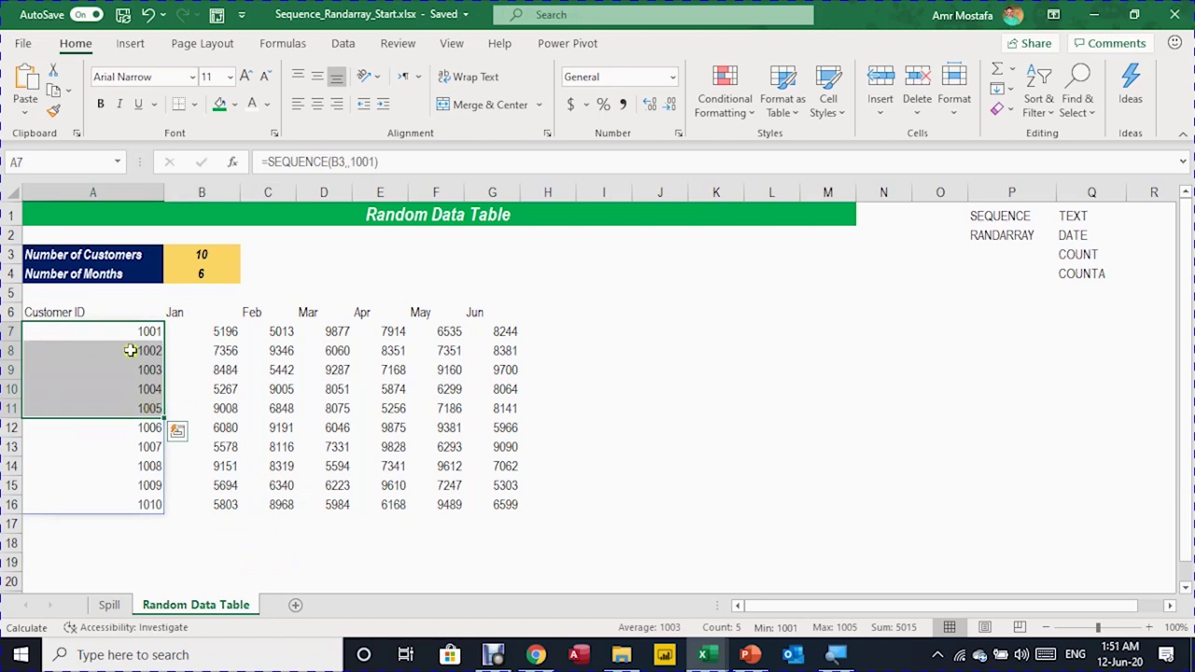
{"action": "left_click_drag", "start_coordinate": [128, 337], "coordinate": [124, 499]}
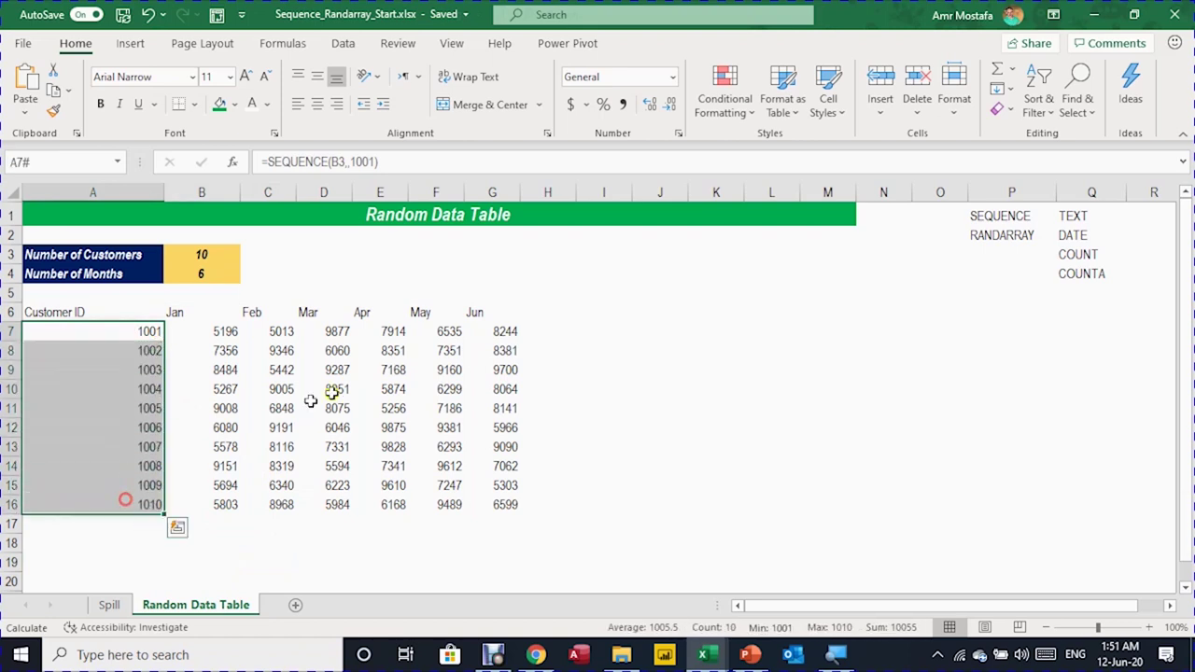
Enter =COUNT(A7#) in J7 to count the whole customer ID spill range.
{"action": "left_click", "coordinate": [635, 333]}
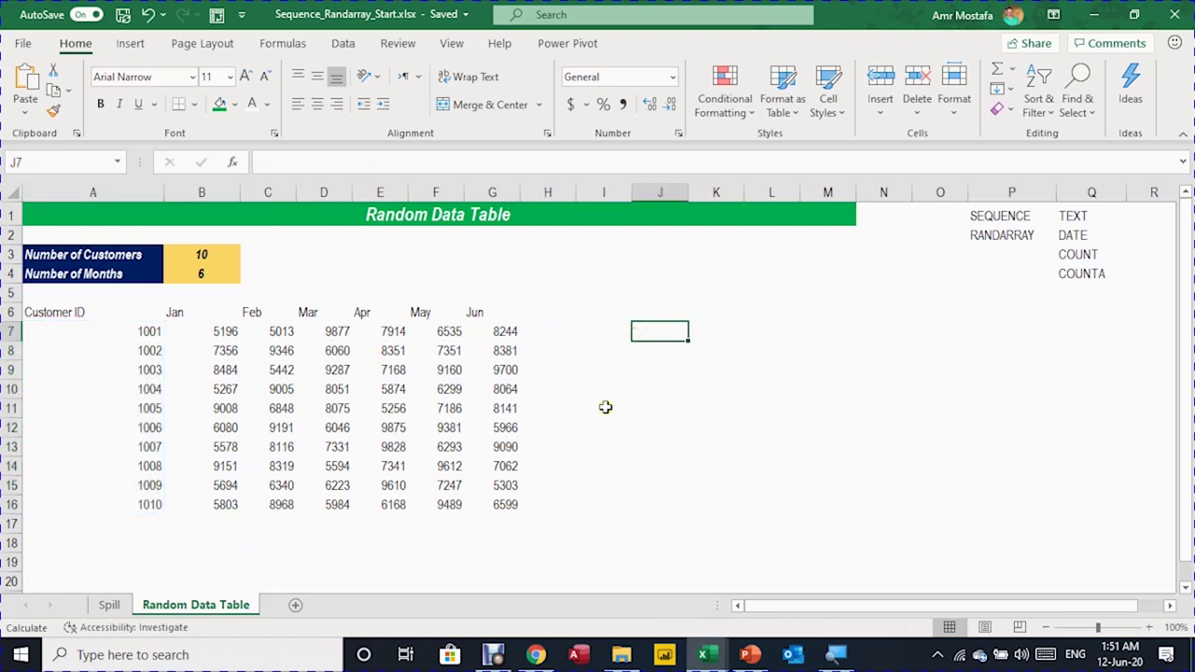
{"action": "type", "text": "=Count"}
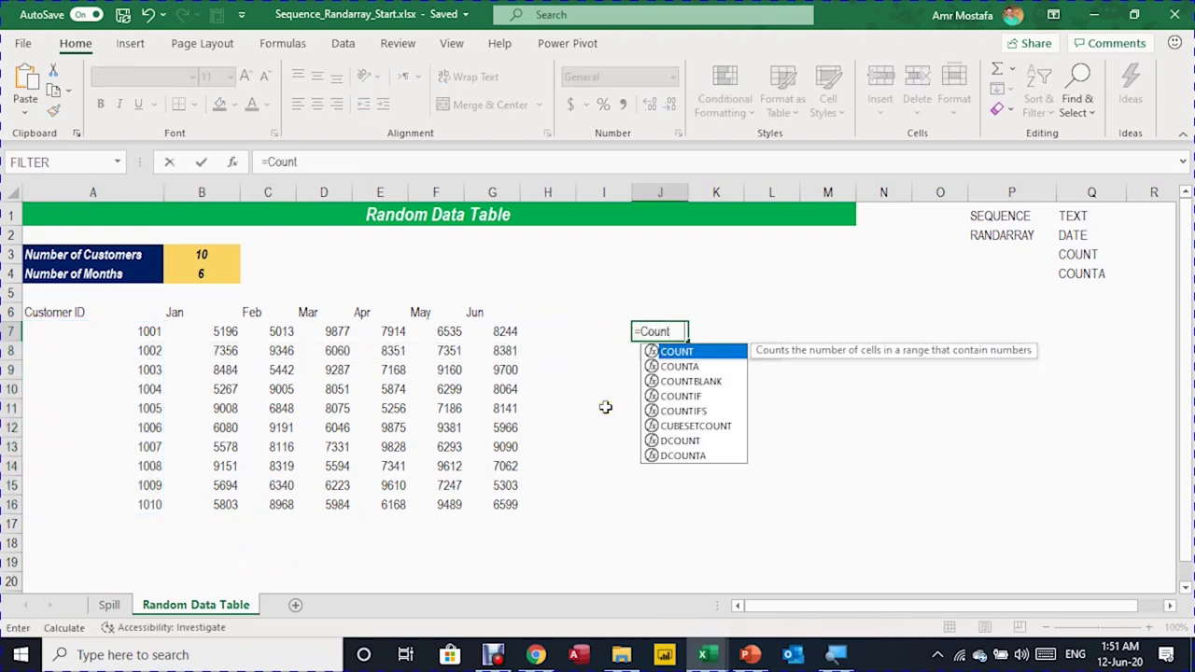
{"action": "key", "text": "Tab"}
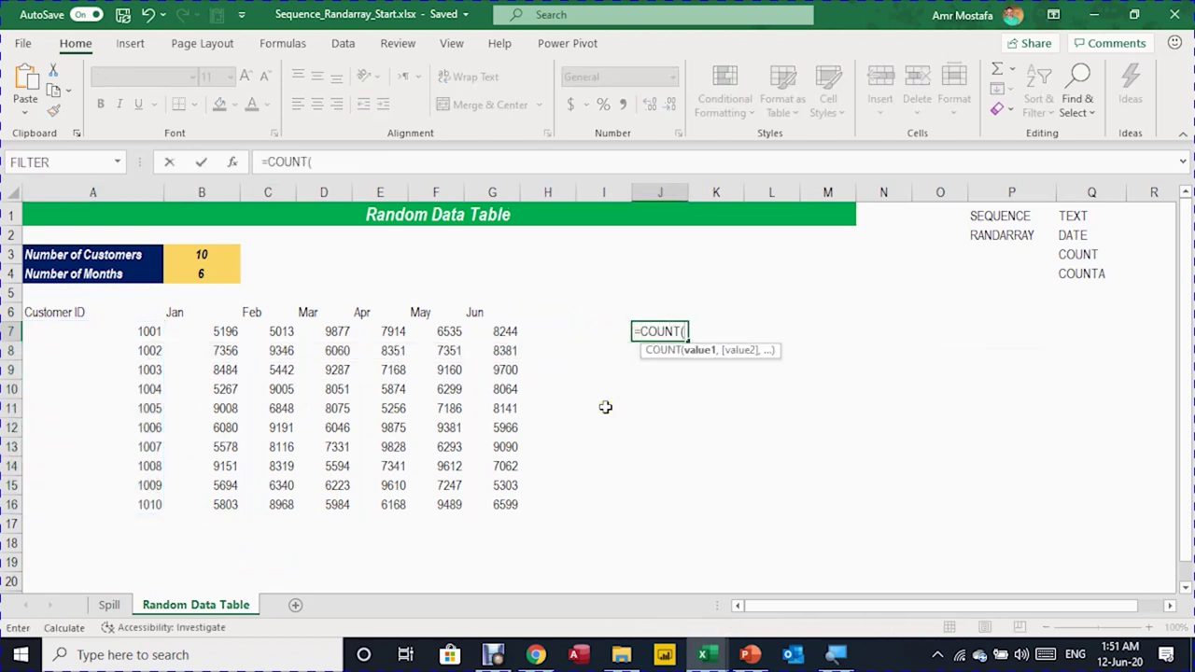
{"action": "left_click", "coordinate": [122, 331]}
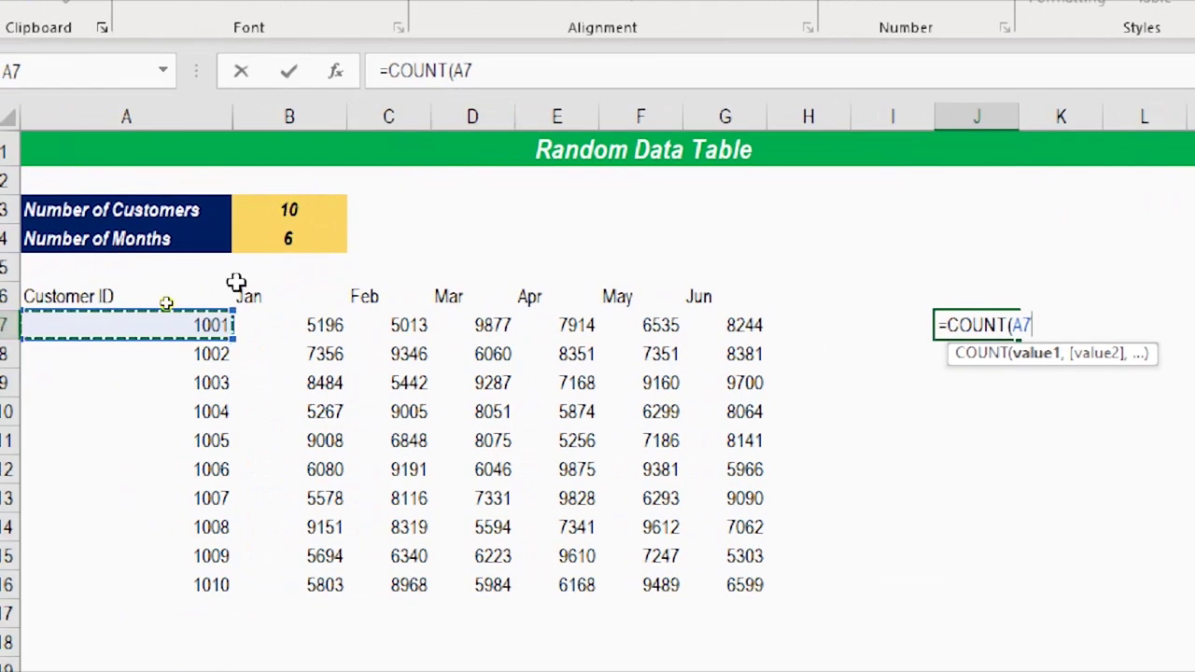
{"action": "left_click_drag", "start_coordinate": [180, 327], "coordinate": [175, 552]}
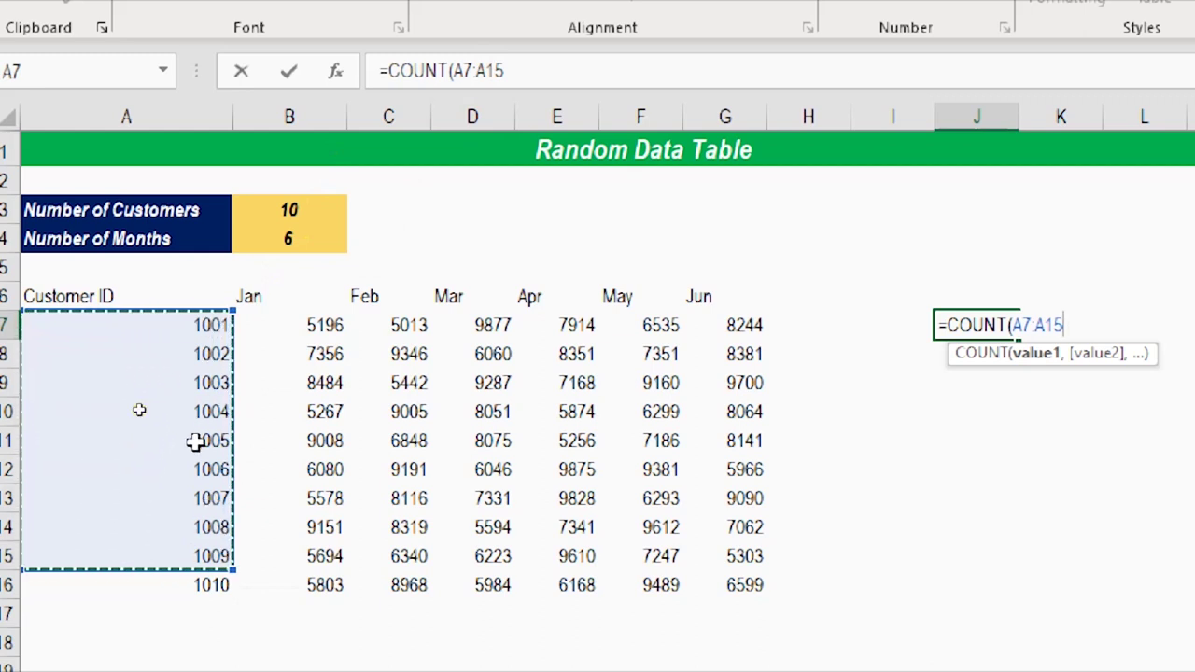
{"action": "key", "text": "shift+Down"}
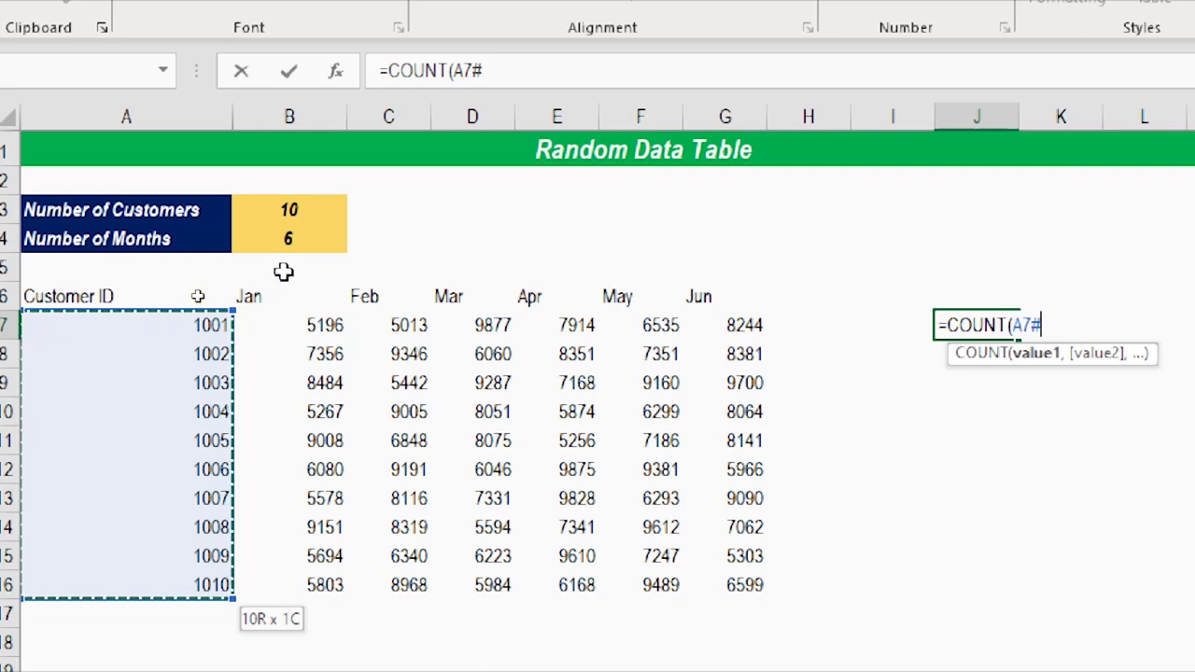
{"action": "left_click", "coordinate": [521, 72]}
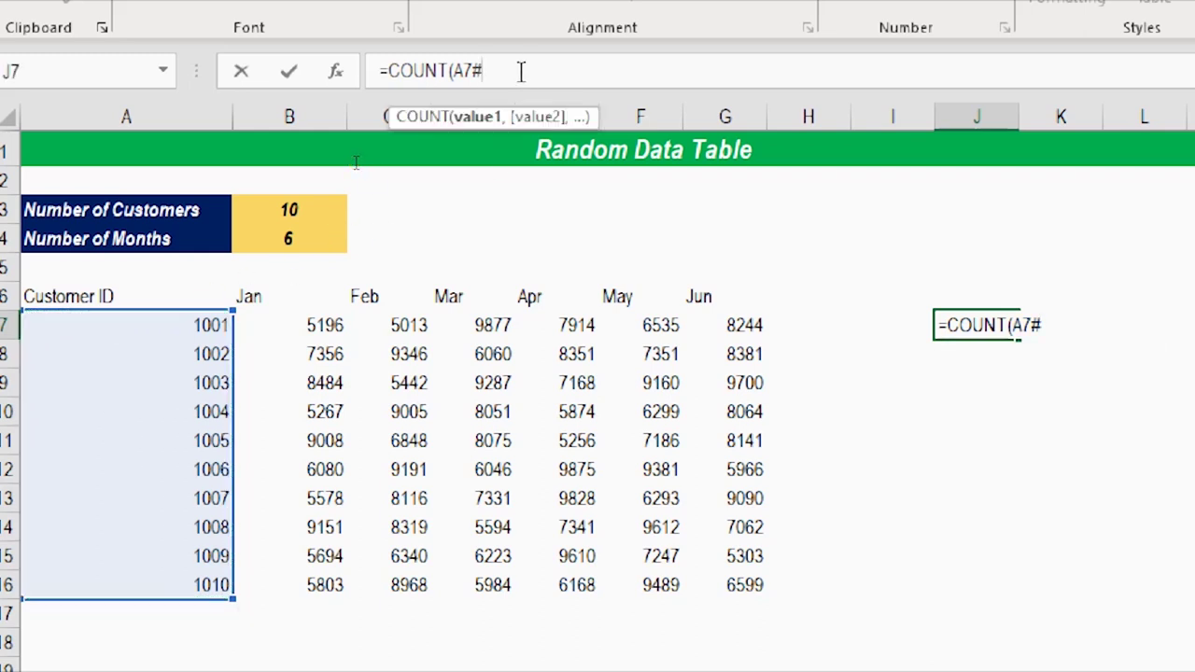
{"action": "type", "text": ")"}
{"action": "key", "text": "Return"}
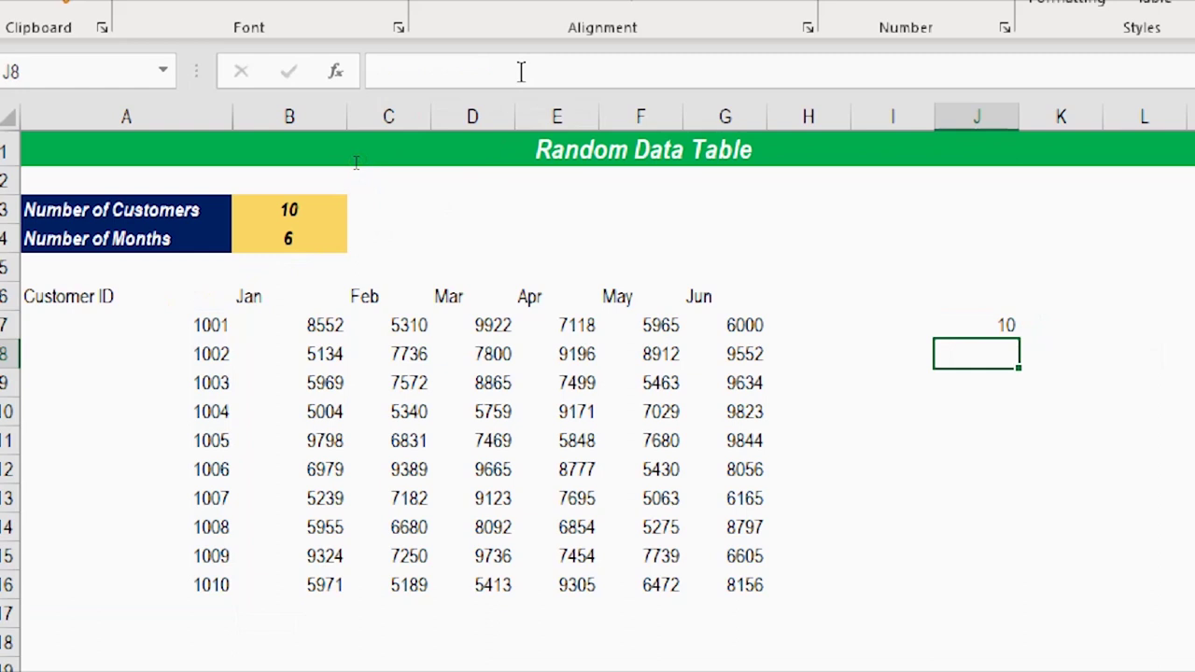
Set the number of customers in B3 to 15.
{"action": "left_click", "coordinate": [289, 210]}
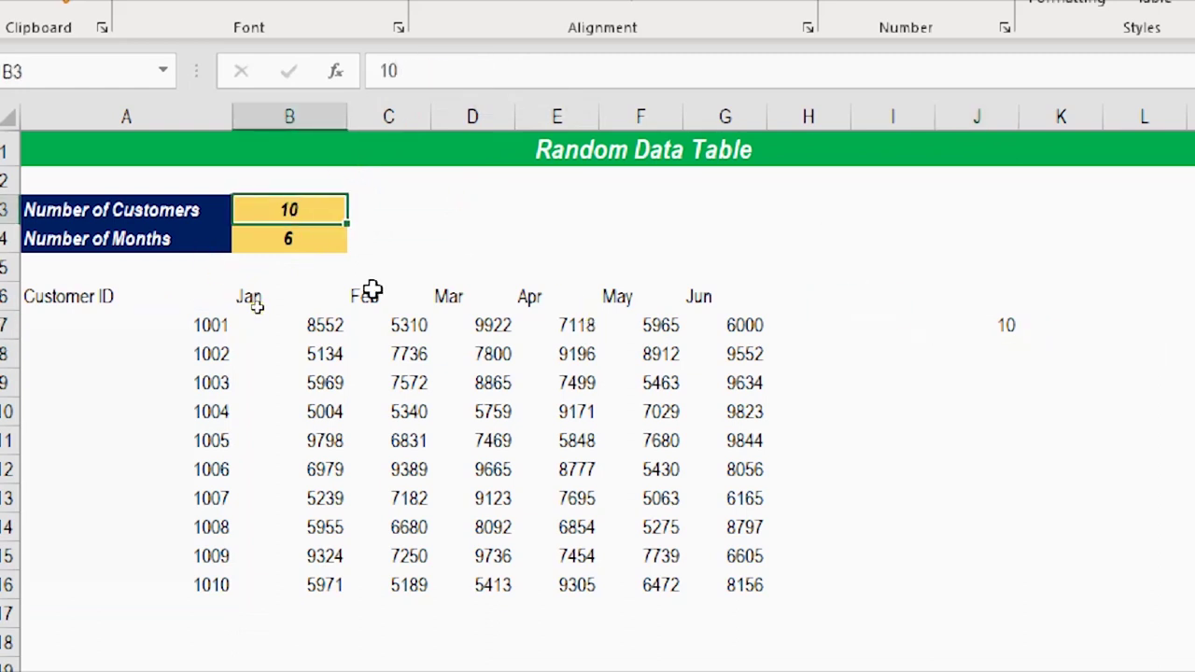
{"action": "type", "text": "15"}
{"action": "key", "text": "Return"}
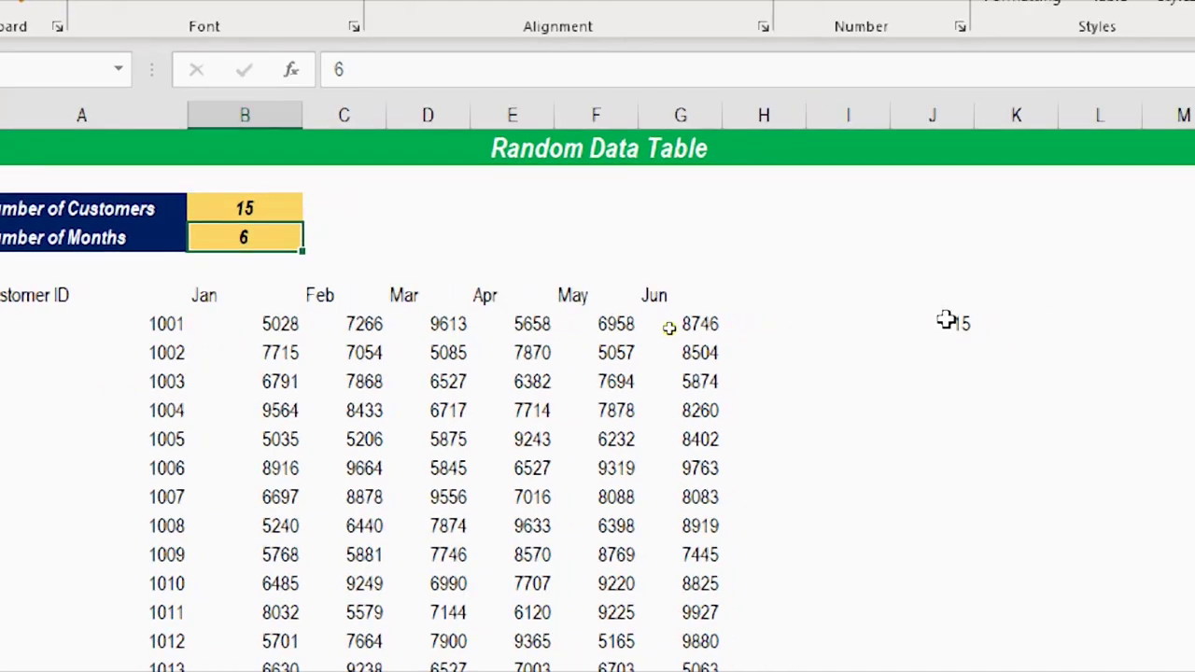
Examine the J7 COUNT formula and the customer ID spill range it references, and clear the test formula.
{"action": "left_click", "coordinate": [991, 323]}
{"action": "double_click", "coordinate": [945, 320]}
{"action": "scroll", "coordinate": [22, 532], "scroll_direction": "down", "scroll_amount": 1}
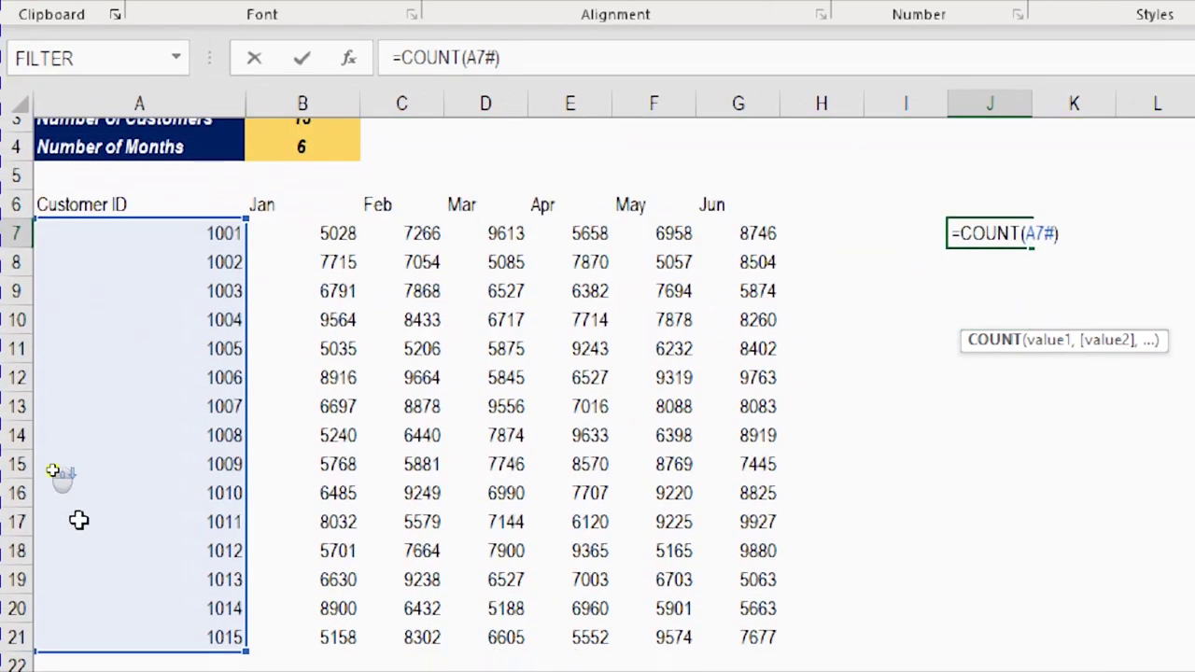
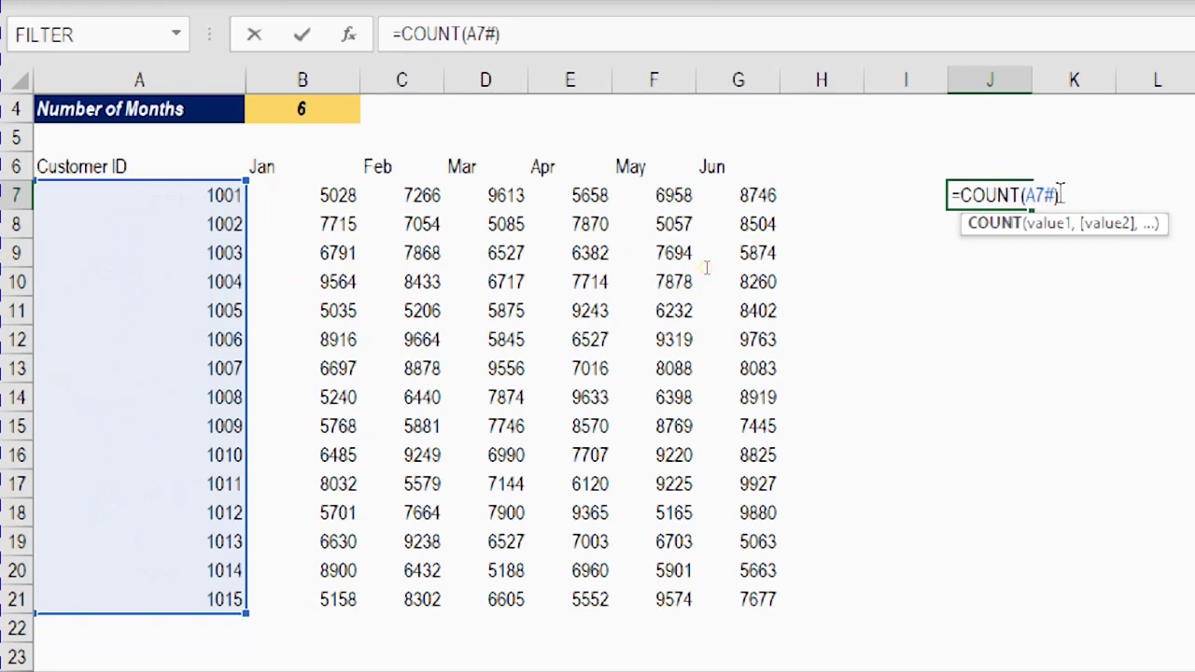
{"action": "key", "text": "ctrl+Return"}
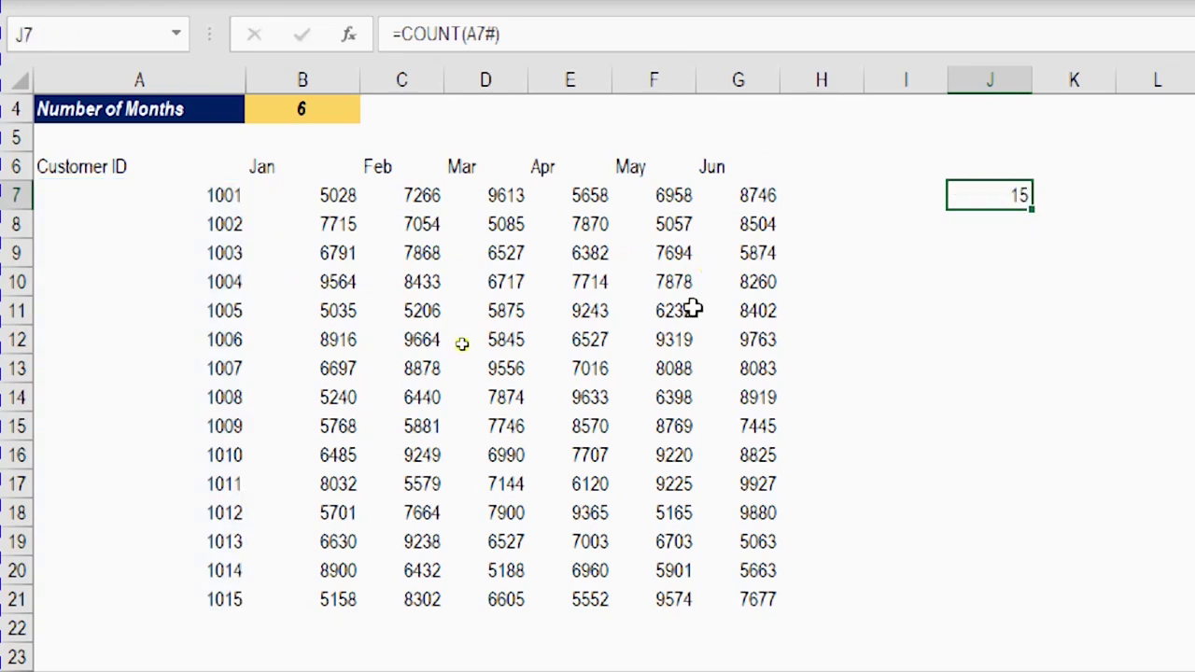
{"action": "scroll", "coordinate": [461, 343], "scroll_direction": "down", "scroll_amount": 1}
{"action": "scroll", "coordinate": [693, 308], "scroll_direction": "up", "scroll_amount": 1}
{"action": "scroll", "coordinate": [693, 308], "scroll_direction": "down", "scroll_amount": 2}
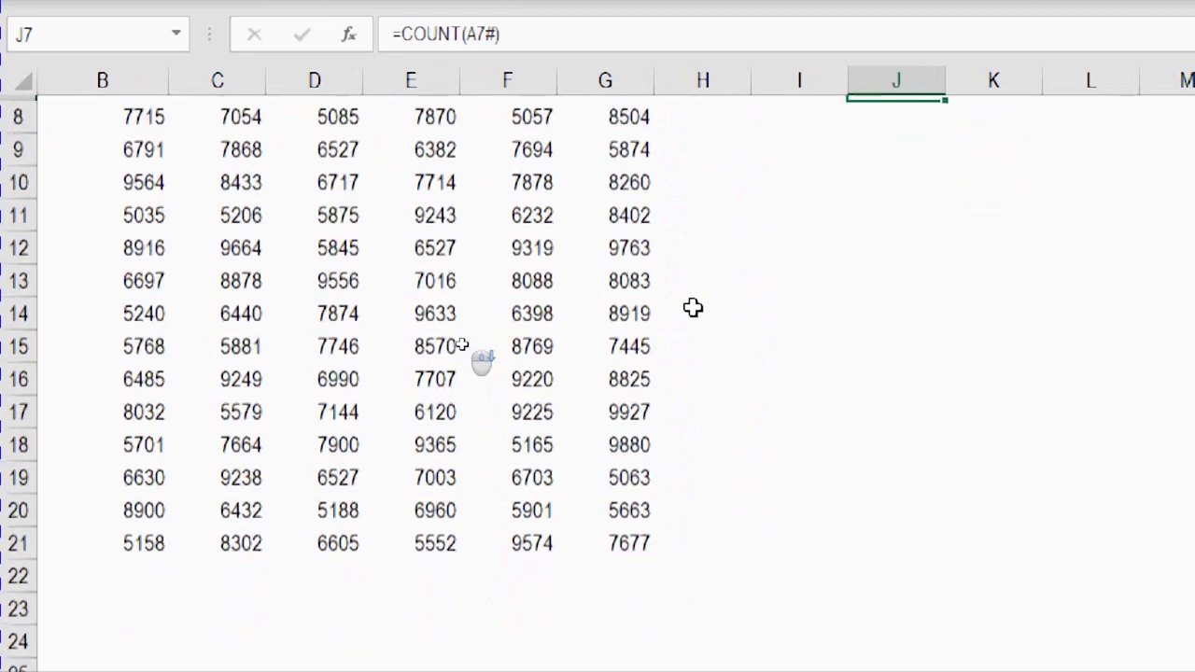
{"action": "scroll", "coordinate": [704, 308], "scroll_direction": "down", "scroll_amount": 1}
{"action": "scroll", "coordinate": [704, 309], "scroll_direction": "up", "scroll_amount": 1}
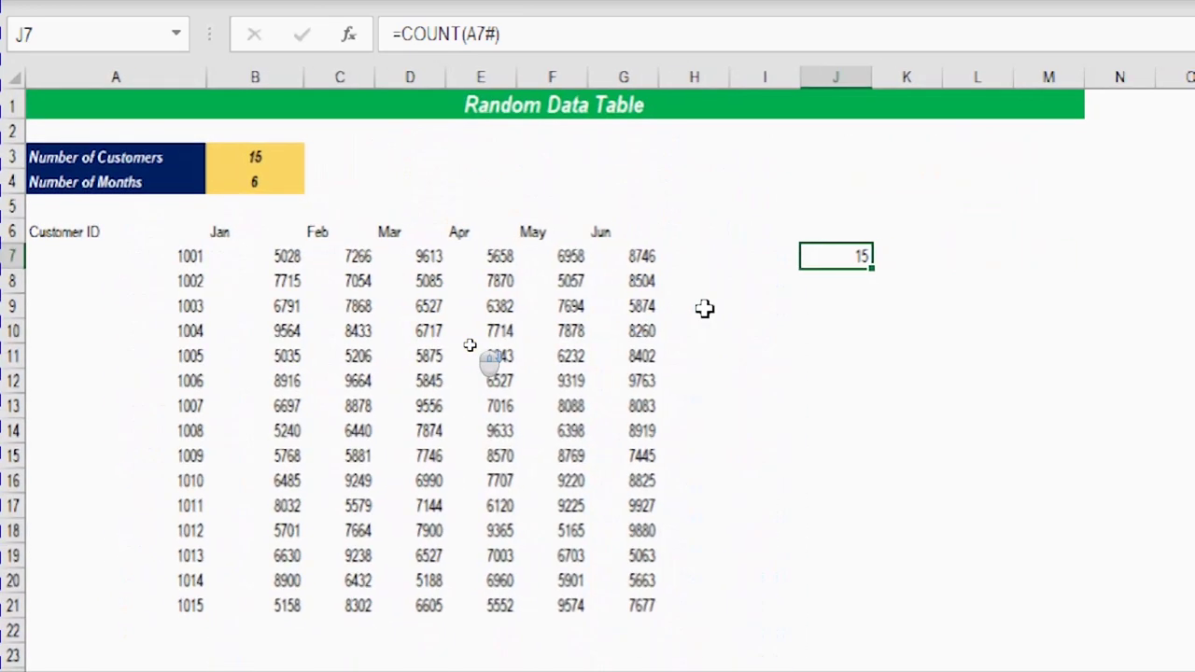
{"action": "scroll", "coordinate": [704, 308], "scroll_direction": "down", "scroll_amount": 1}
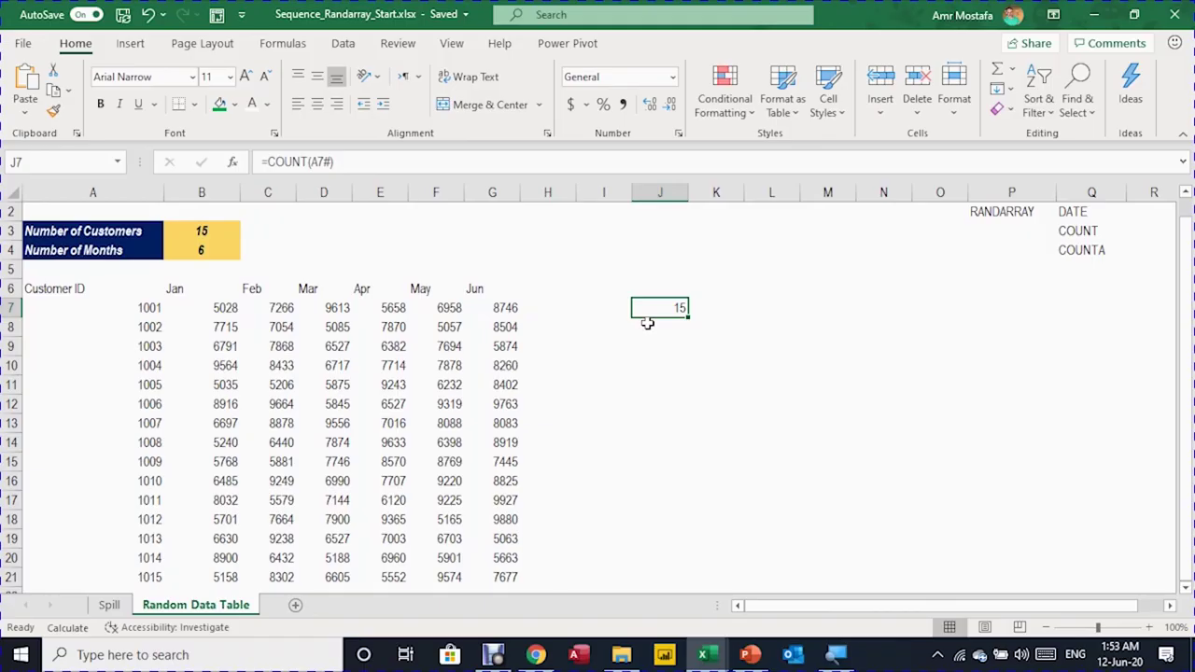
{"action": "key", "text": "F9"}
Replace the rows argument B3 in the B7 RANDARRAY formula with COUNT(A7#), and commit it.
{"action": "left_click", "coordinate": [224, 215]}
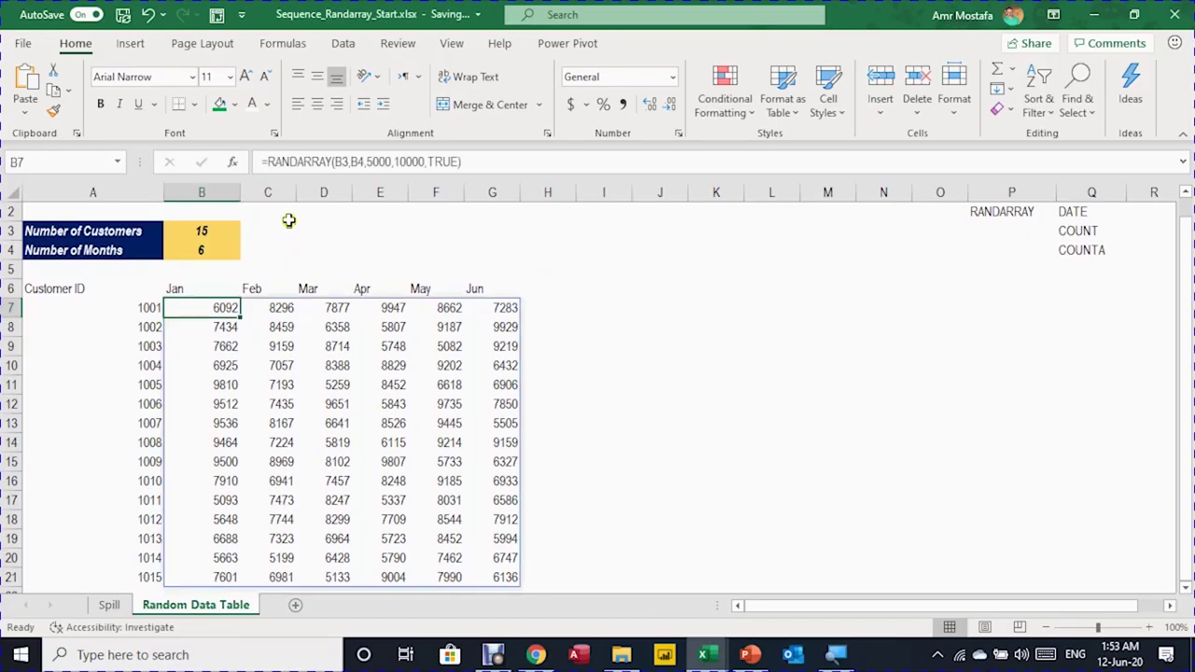
{"action": "left_click", "coordinate": [341, 161]}
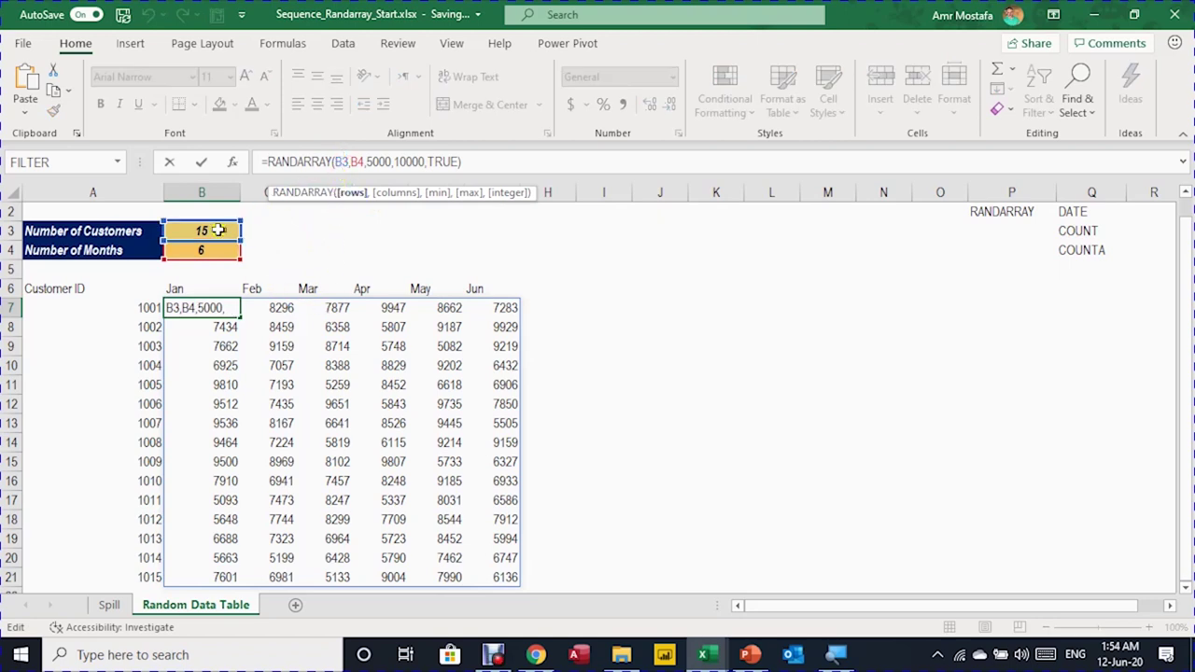
{"action": "left_click", "coordinate": [335, 162]}
{"action": "left_click_drag", "start_coordinate": [335, 161], "coordinate": [347, 162]}
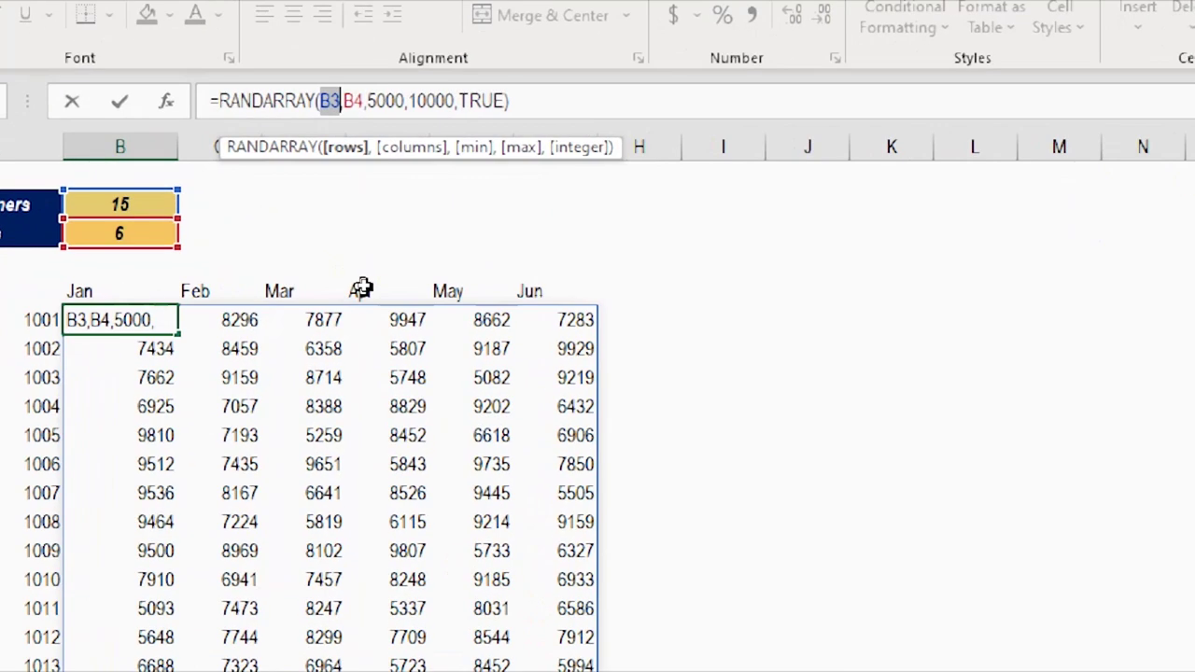
{"action": "left_click", "coordinate": [339, 158]}
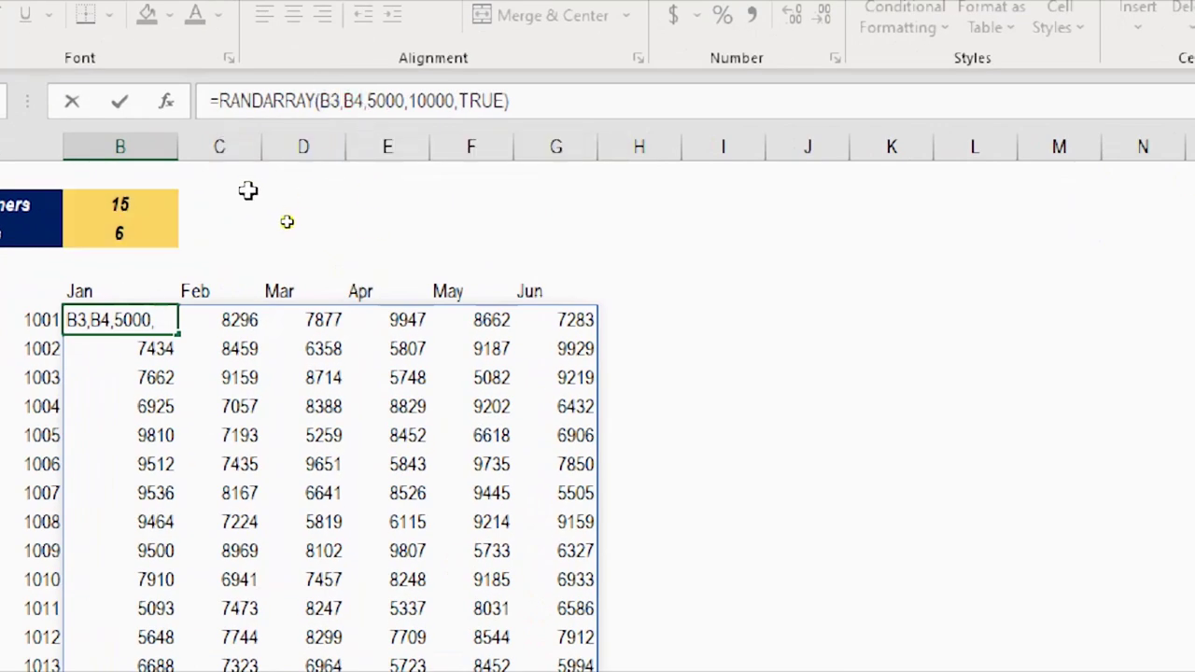
{"action": "left_click_drag", "start_coordinate": [320, 99], "coordinate": [341, 103]}
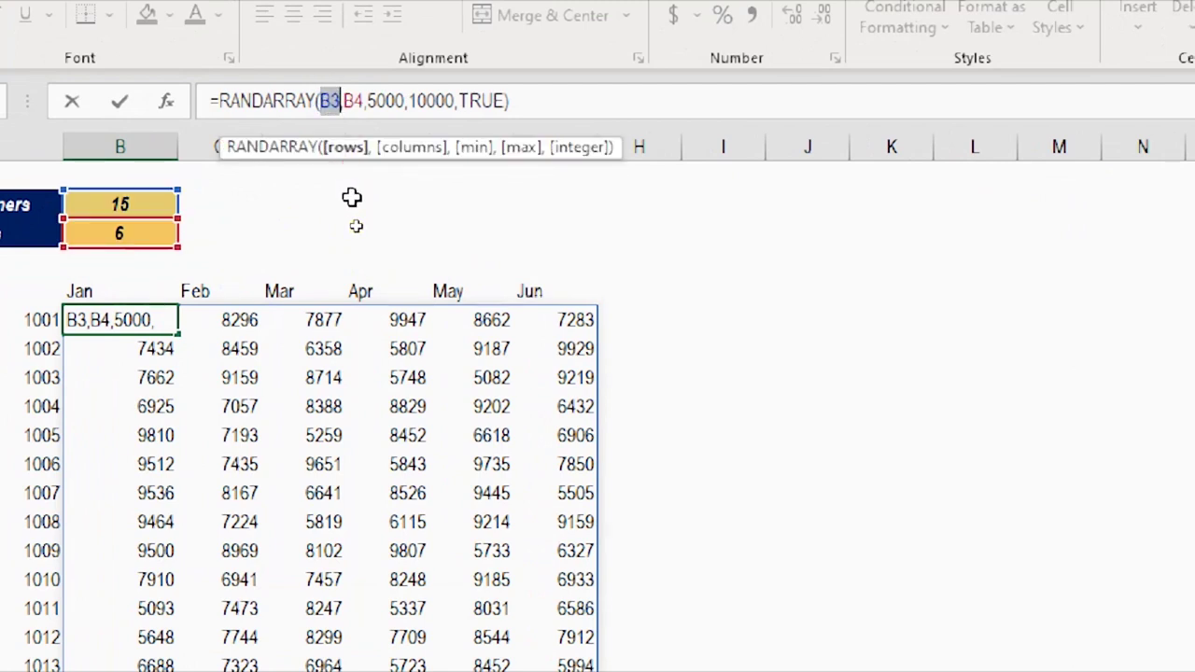
{"action": "type", "text": "Cout"}
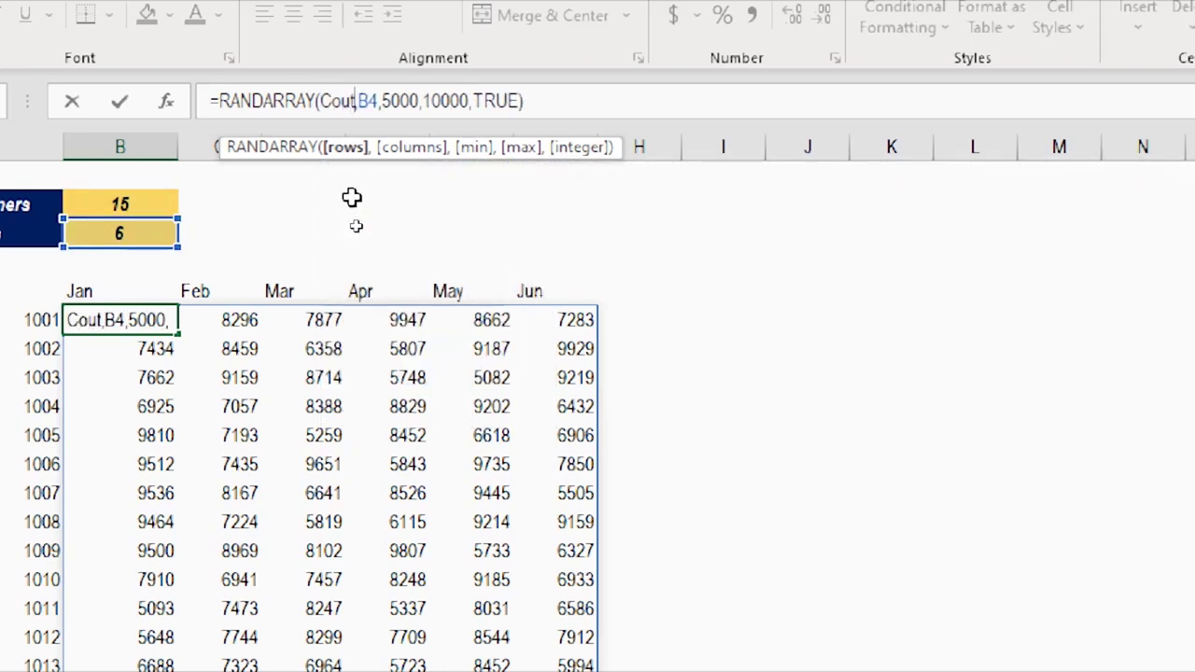
{"action": "key", "text": "Tab"}
{"action": "left_click", "coordinate": [28, 327]}
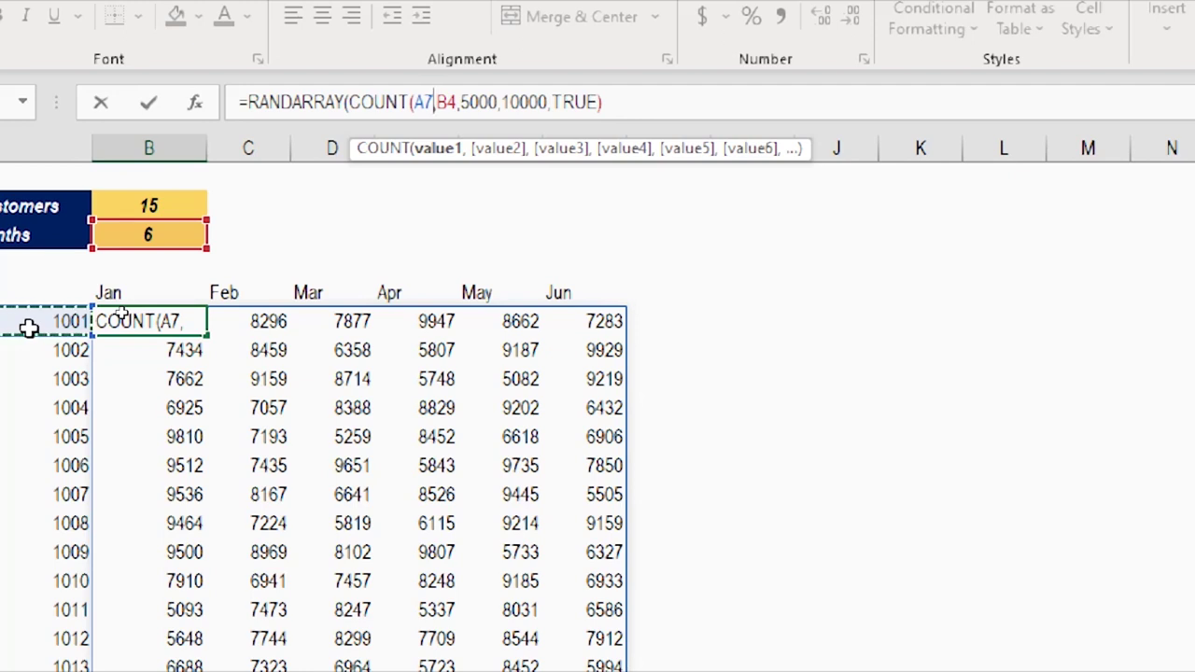
{"action": "type", "text": "#"}
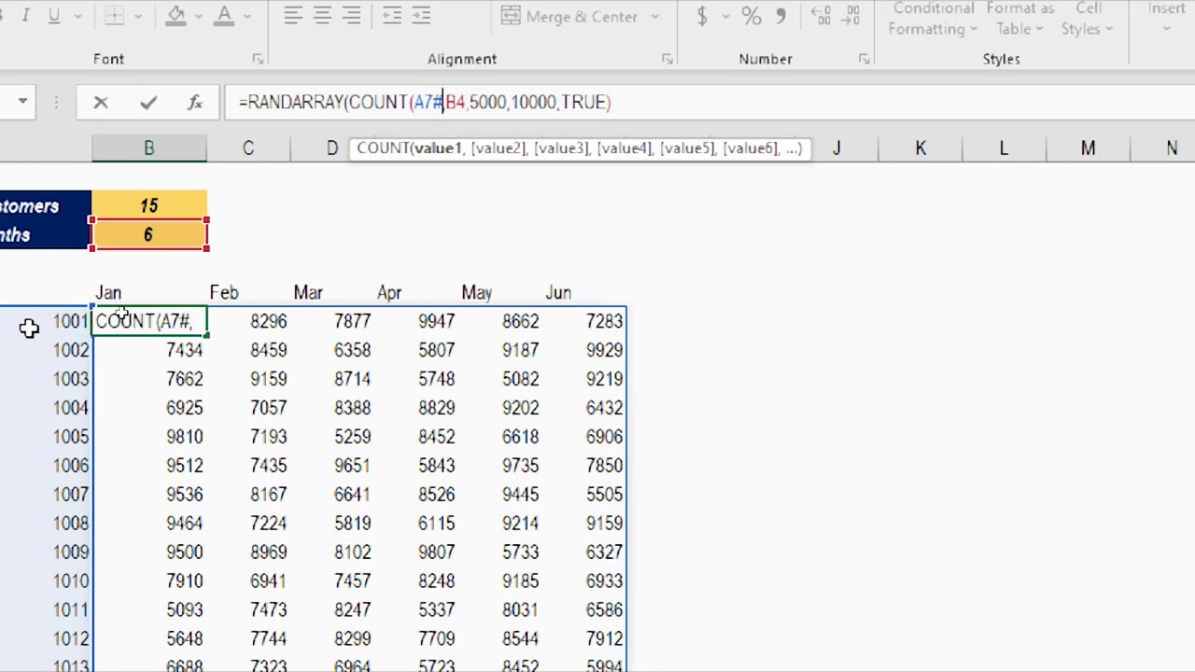
{"action": "type", "text": ")"}
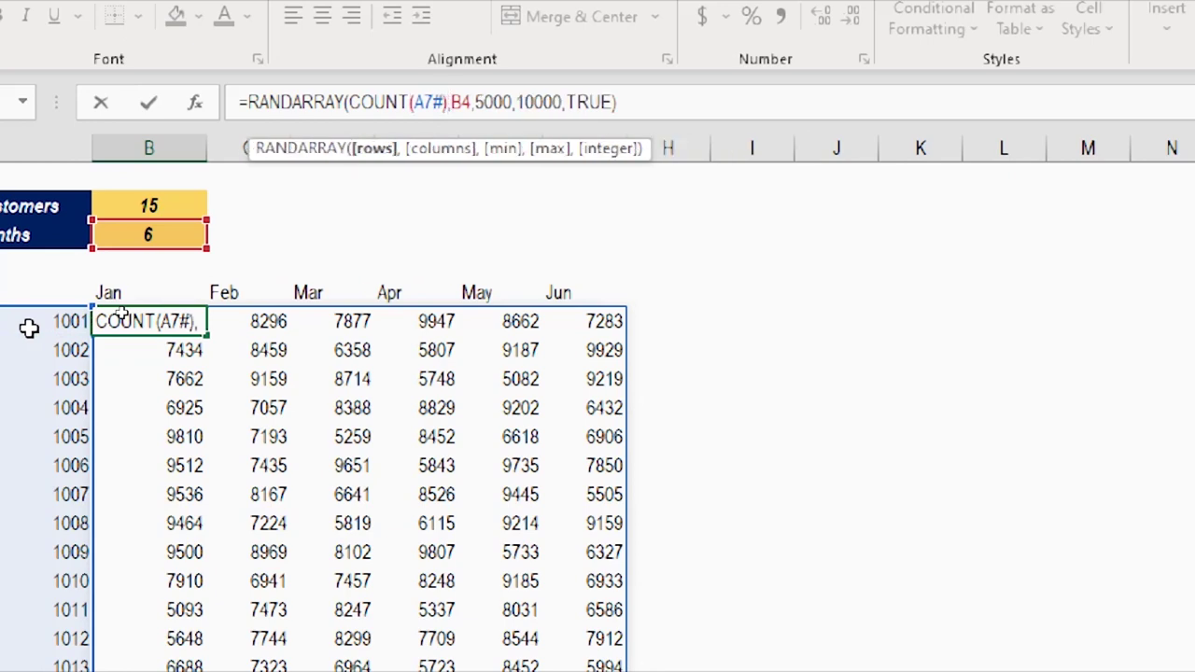
{"action": "key", "text": "Return"}
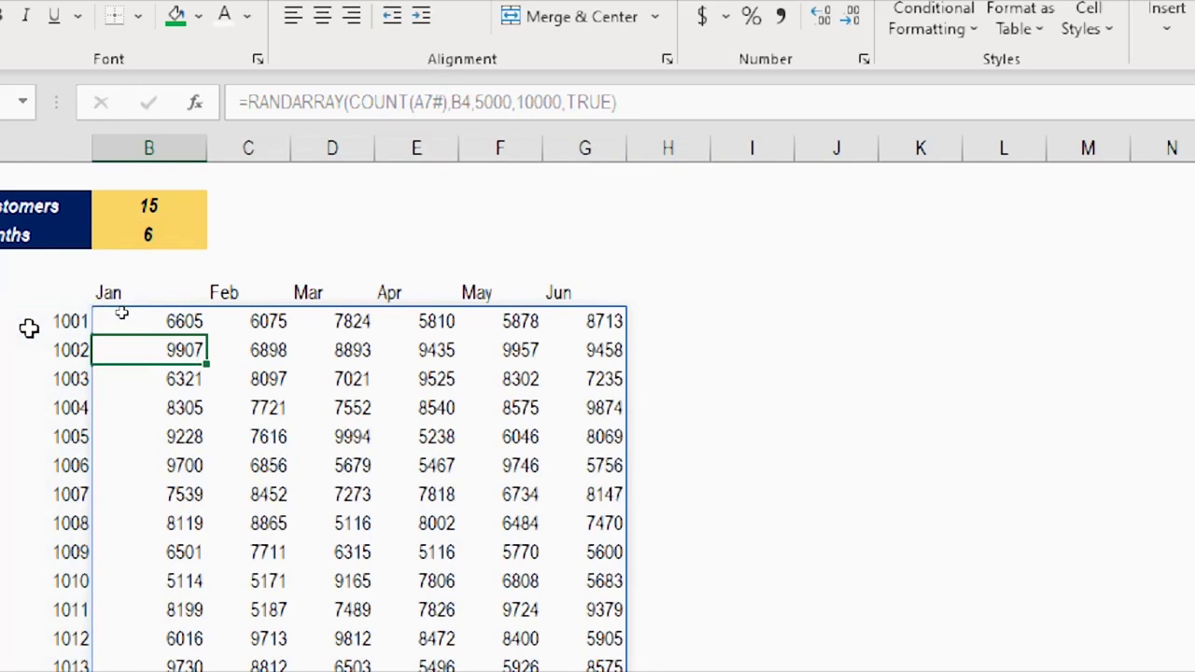
Replace the columns argument B4 in the B7 RANDARRAY formula with COUNTA(B6#), and commit it.
{"action": "scroll", "coordinate": [176, 465], "scroll_direction": "down", "scroll_amount": 1}
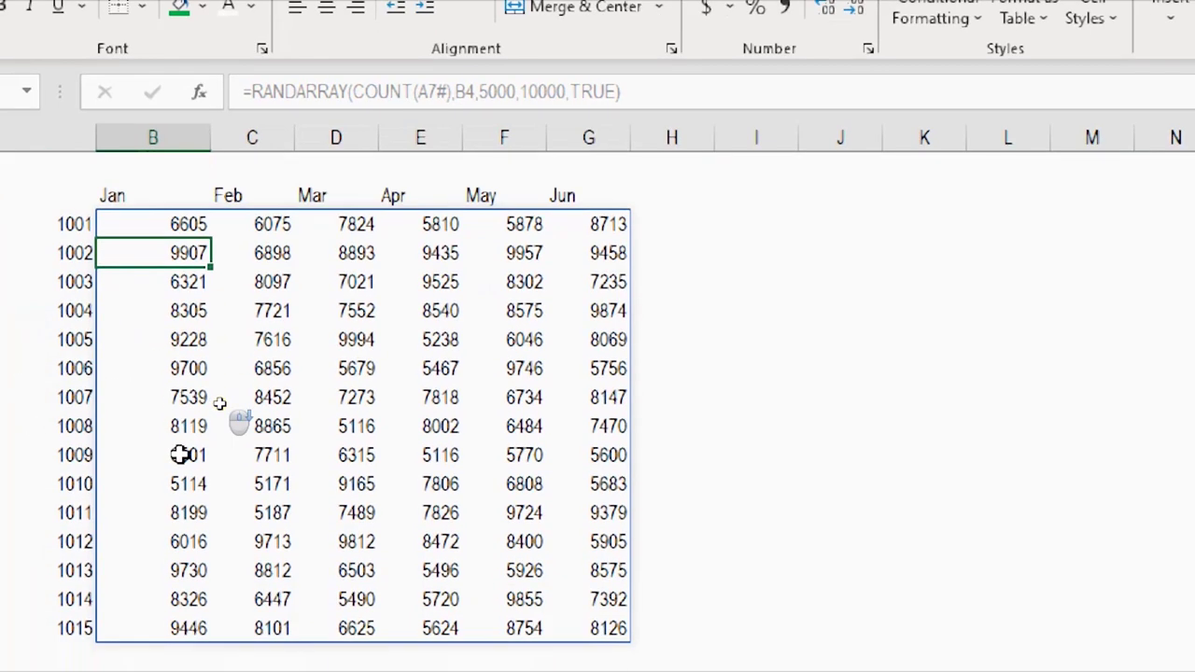
{"action": "scroll", "coordinate": [180, 454], "scroll_direction": "down", "scroll_amount": 1}
{"action": "scroll", "coordinate": [168, 454], "scroll_direction": "up", "scroll_amount": 2}
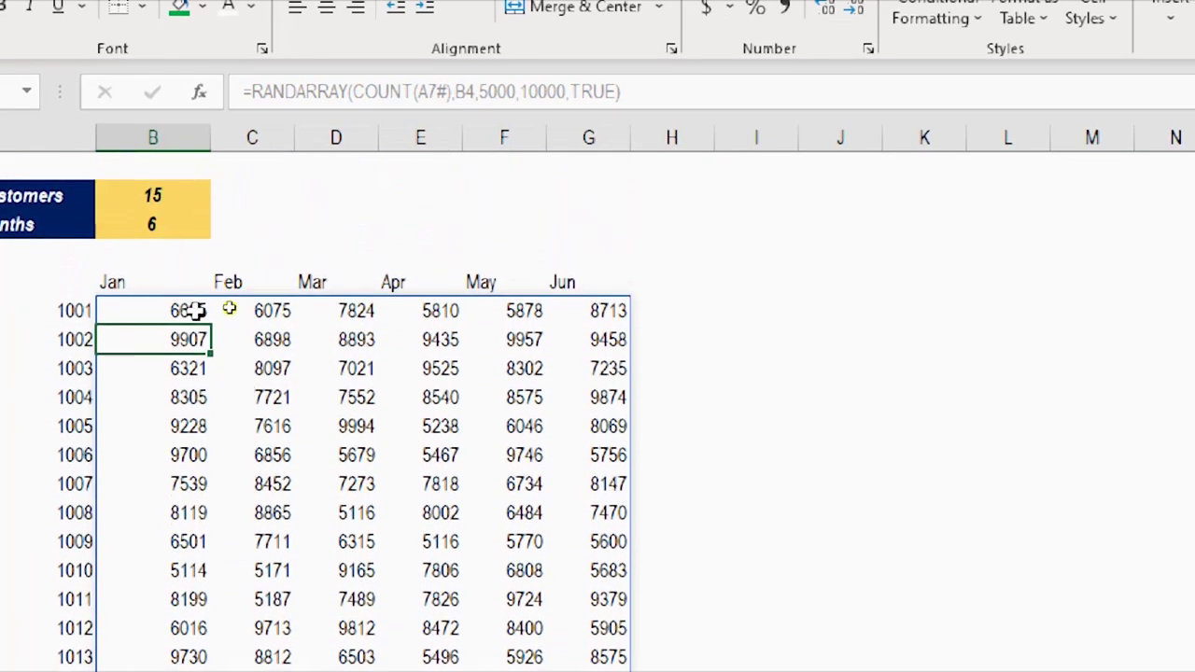
{"action": "left_click", "coordinate": [192, 310]}
{"action": "double_click", "coordinate": [464, 90]}
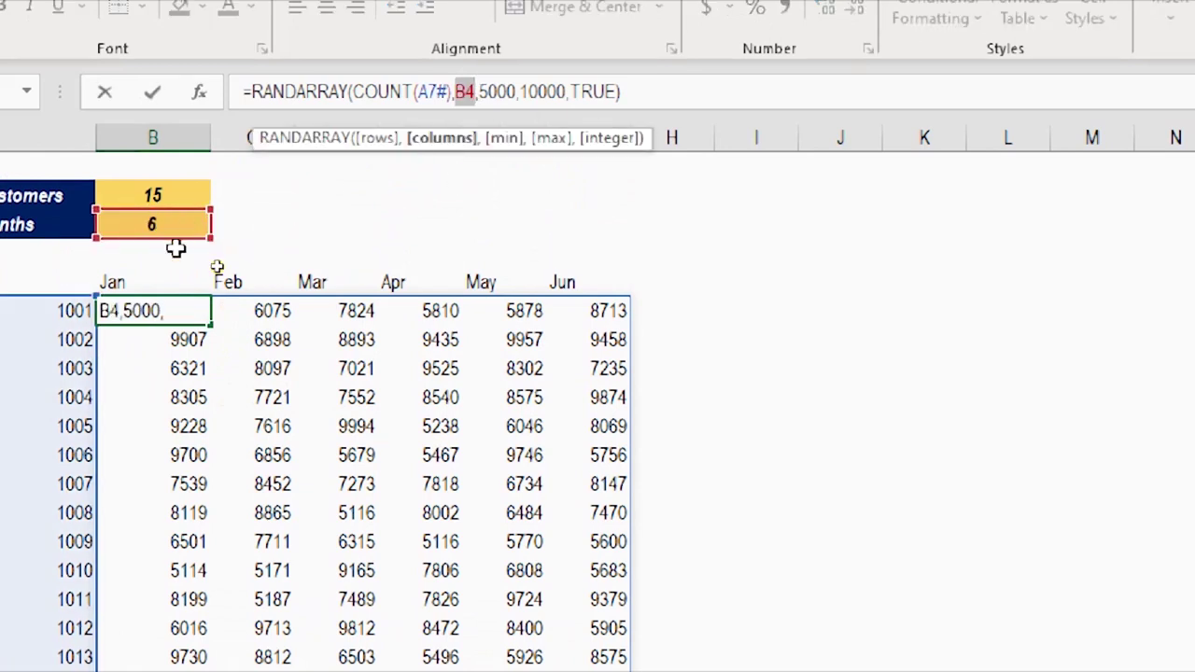
{"action": "type", "text": "Count"}
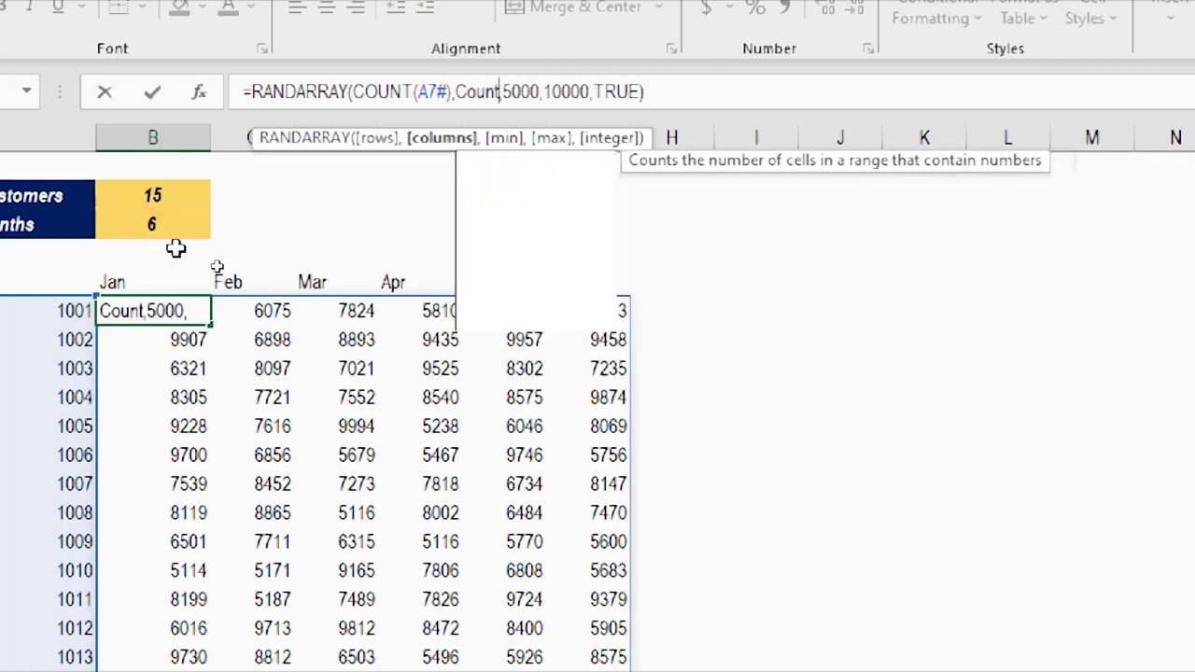
{"action": "key", "text": "Down"}
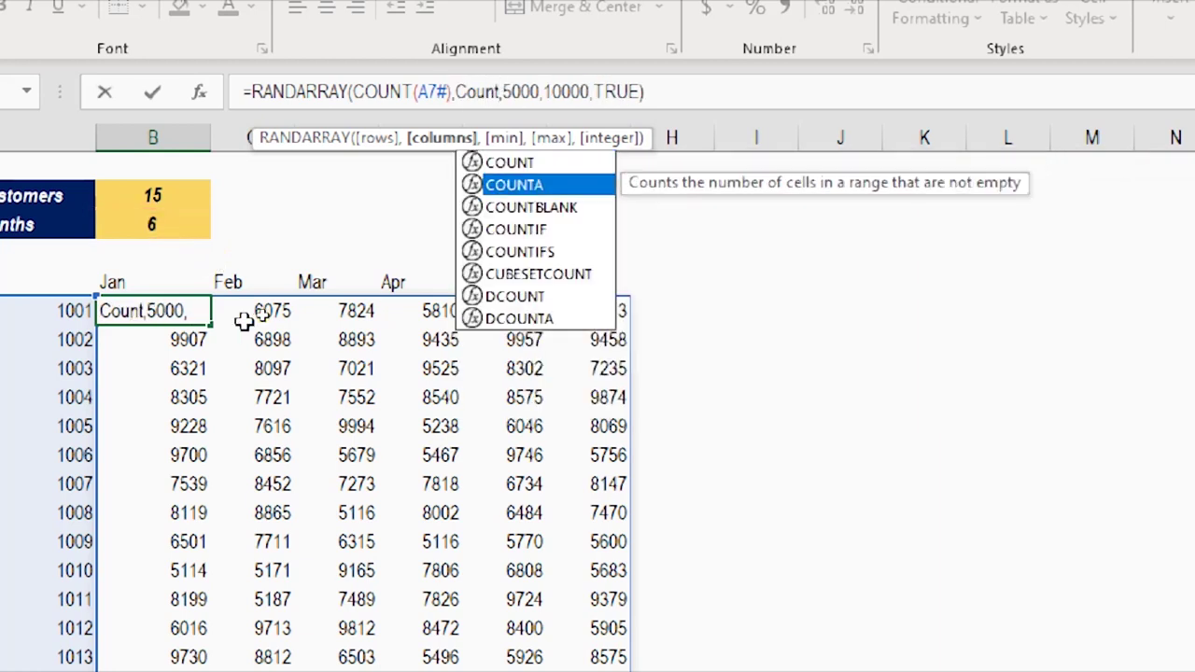
{"action": "key", "text": "Tab"}
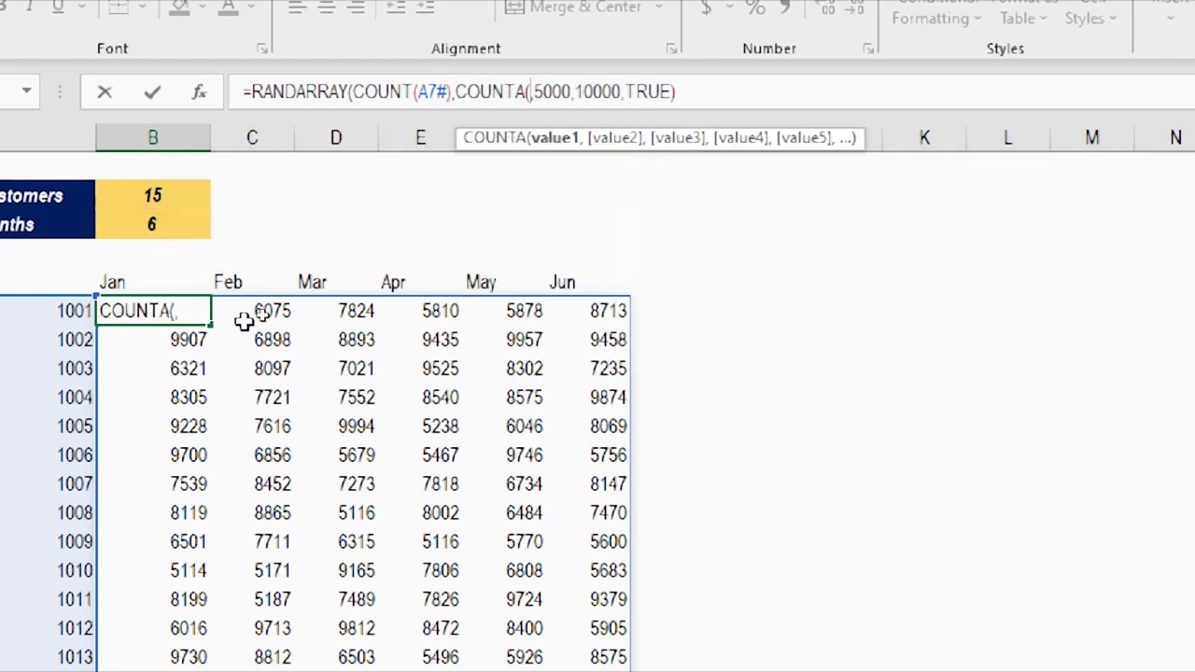
{"action": "left_click", "coordinate": [195, 283]}
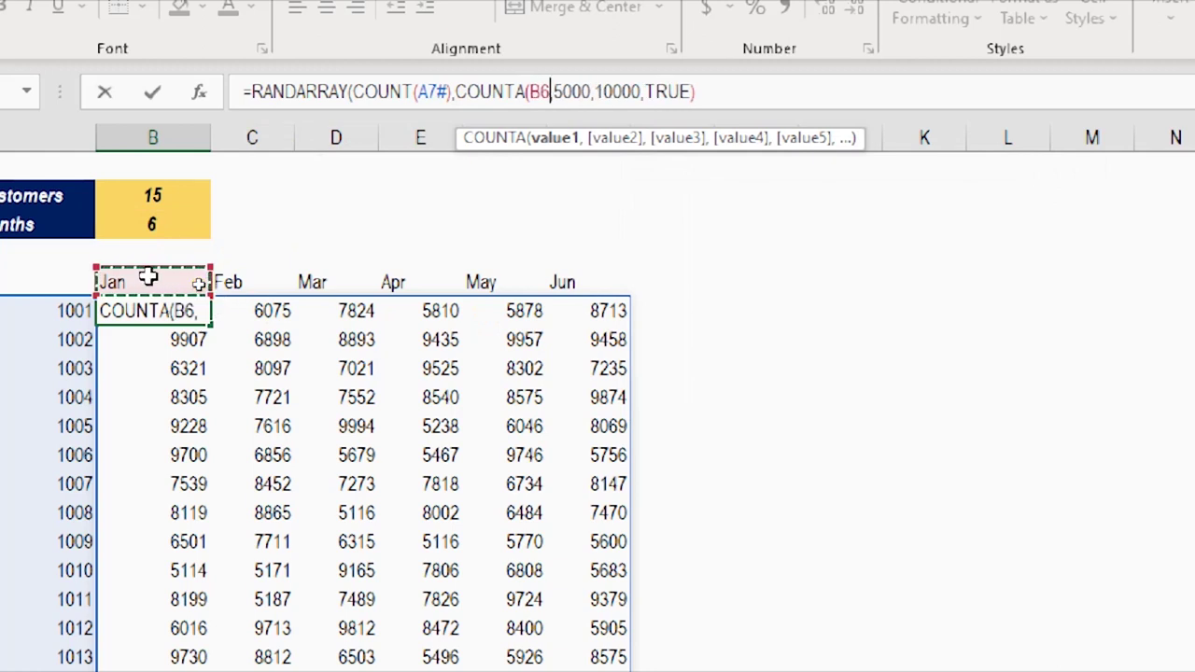
{"action": "type", "text": "#"}
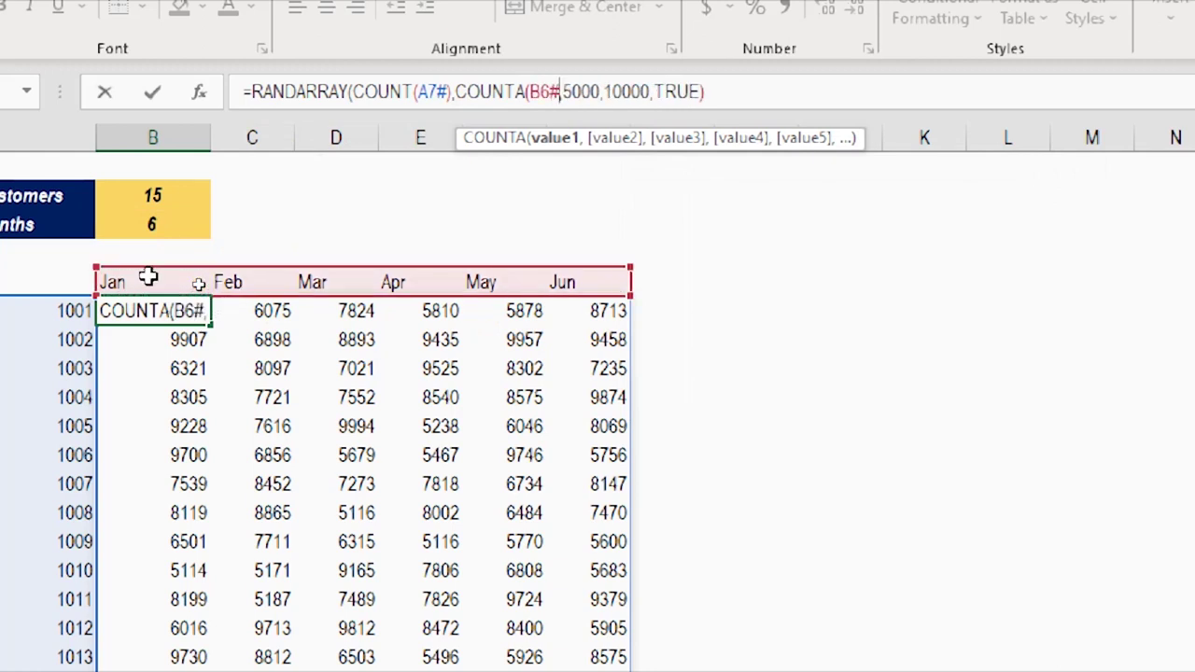
{"action": "type", "text": ")"}
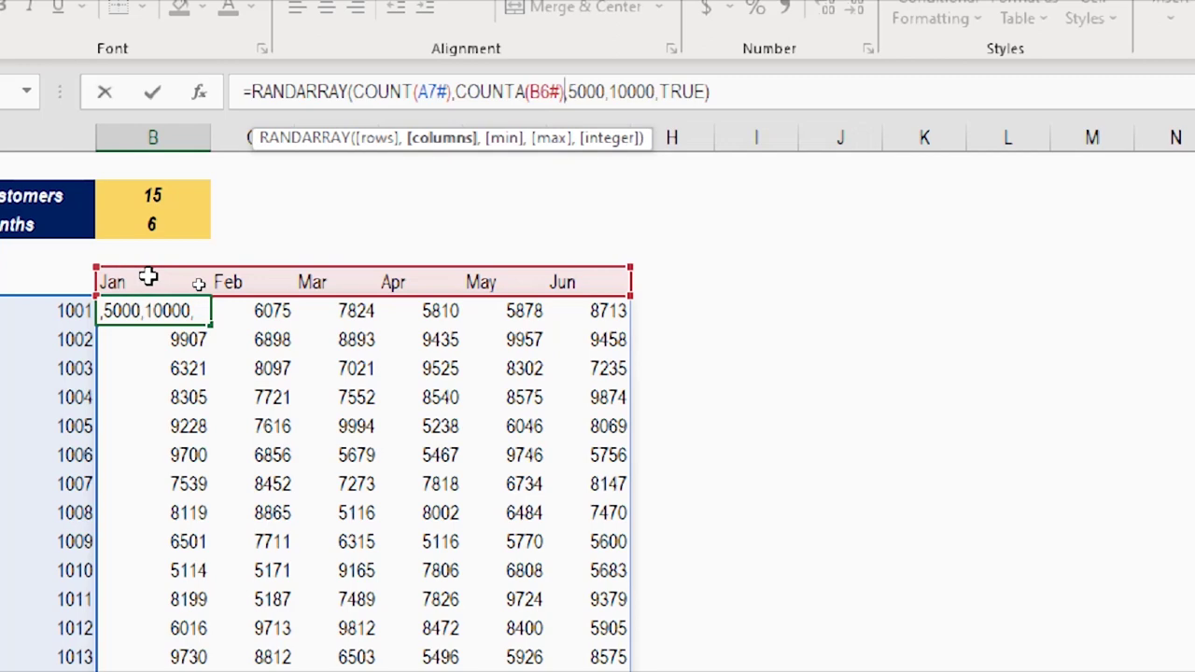
{"action": "type", "text": ",5000,10000,TRUE)"}
{"action": "key", "text": "Return"}
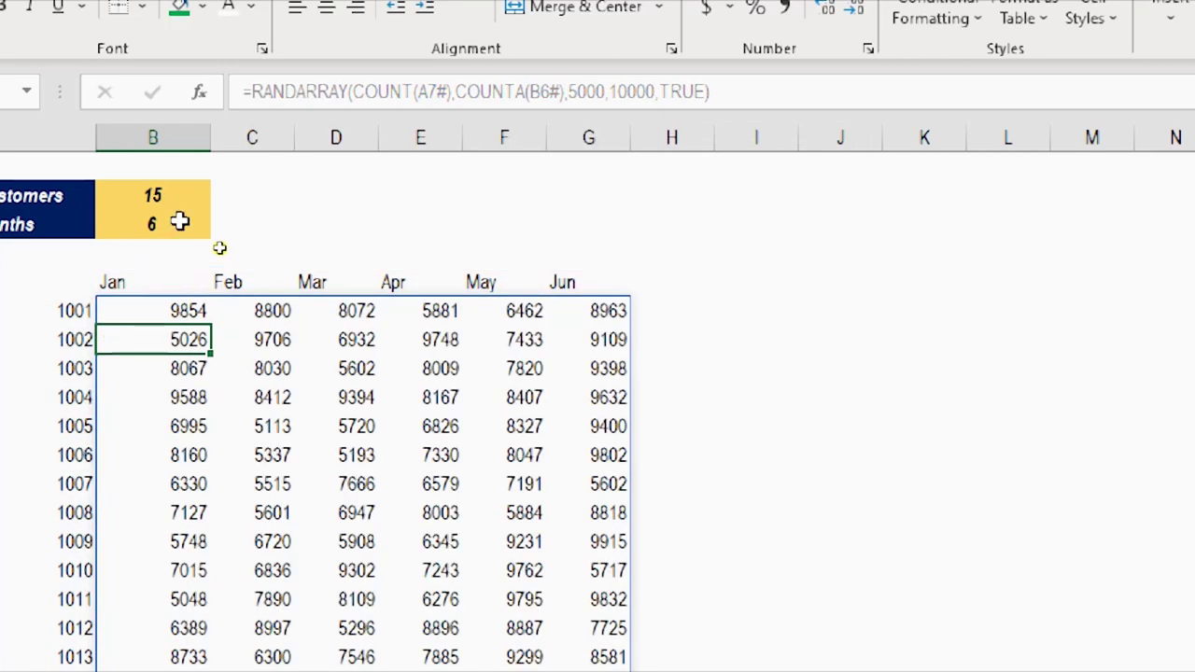
Set the number of customers in B3 to 5 and the number of months in B4 to 12.
{"action": "left_click", "coordinate": [175, 195]}
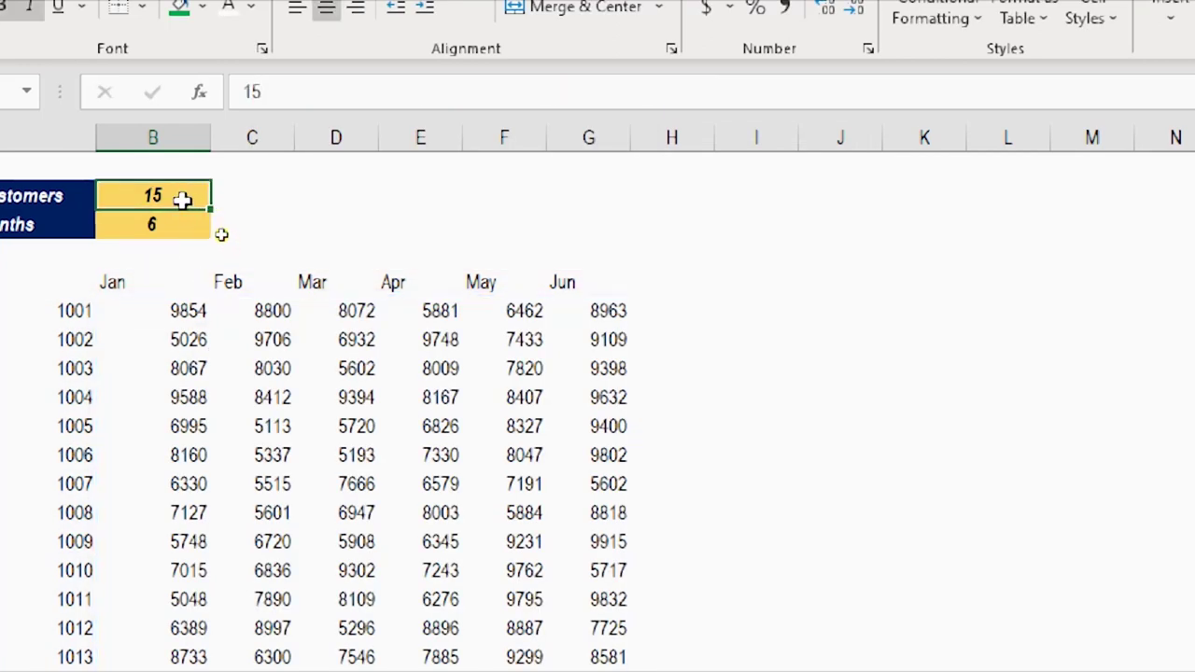
{"action": "type", "text": "5"}
{"action": "key", "text": "Return"}
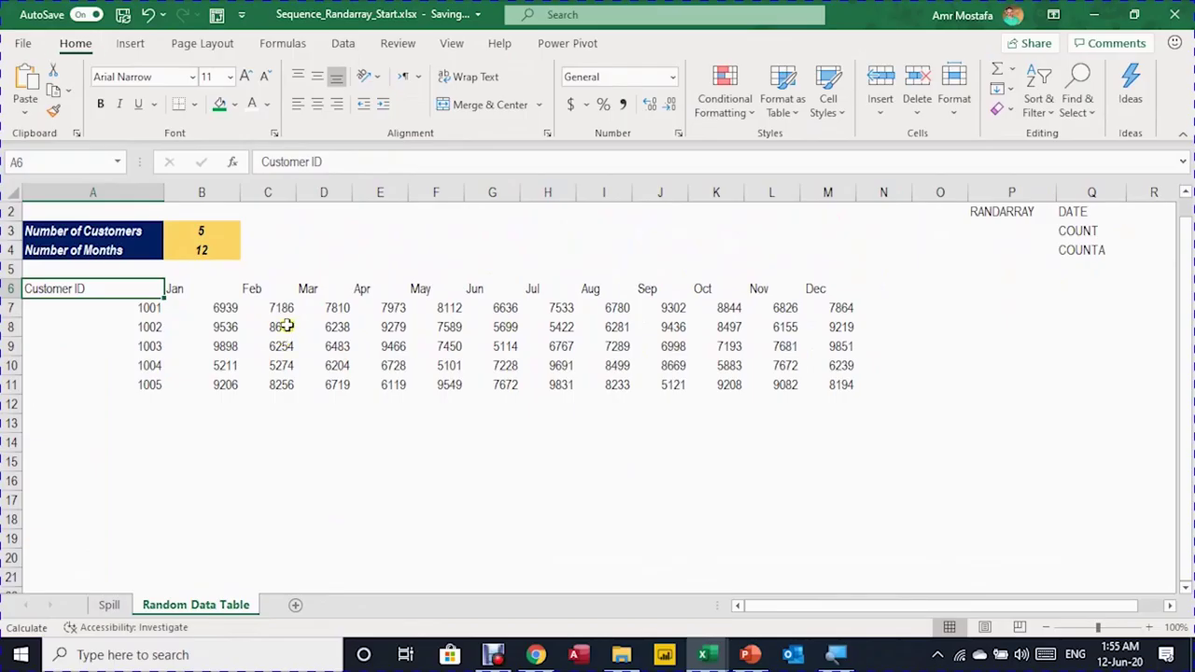
{"action": "scroll", "coordinate": [306, 308], "scroll_direction": "up", "scroll_amount": 1}
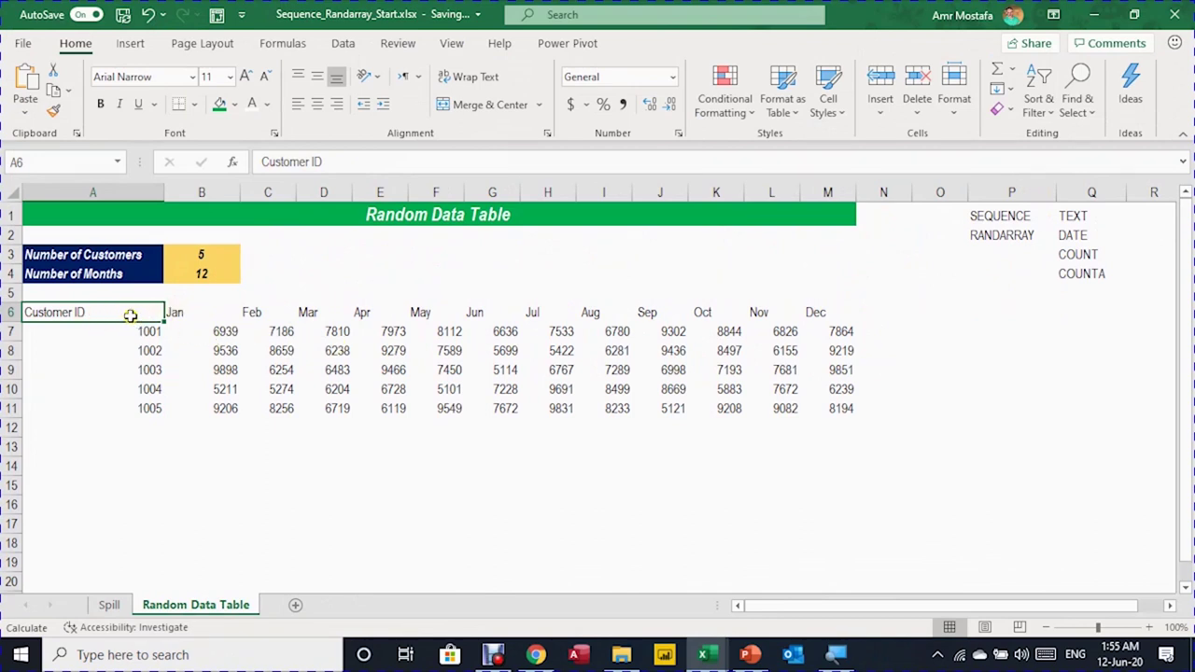
Create a new conditional formatting rule for all of row 6 that formats only cells containing No Blanks.
{"action": "left_click_drag", "start_coordinate": [131, 316], "coordinate": [810, 410]}
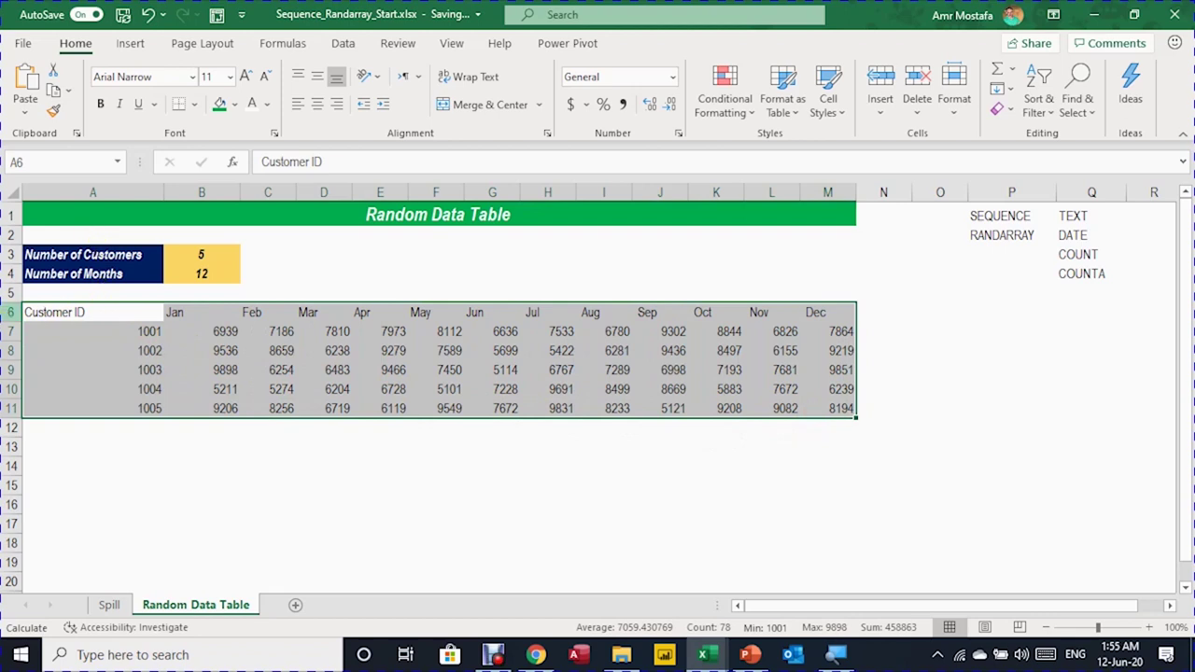
{"action": "left_click", "coordinate": [7, 312]}
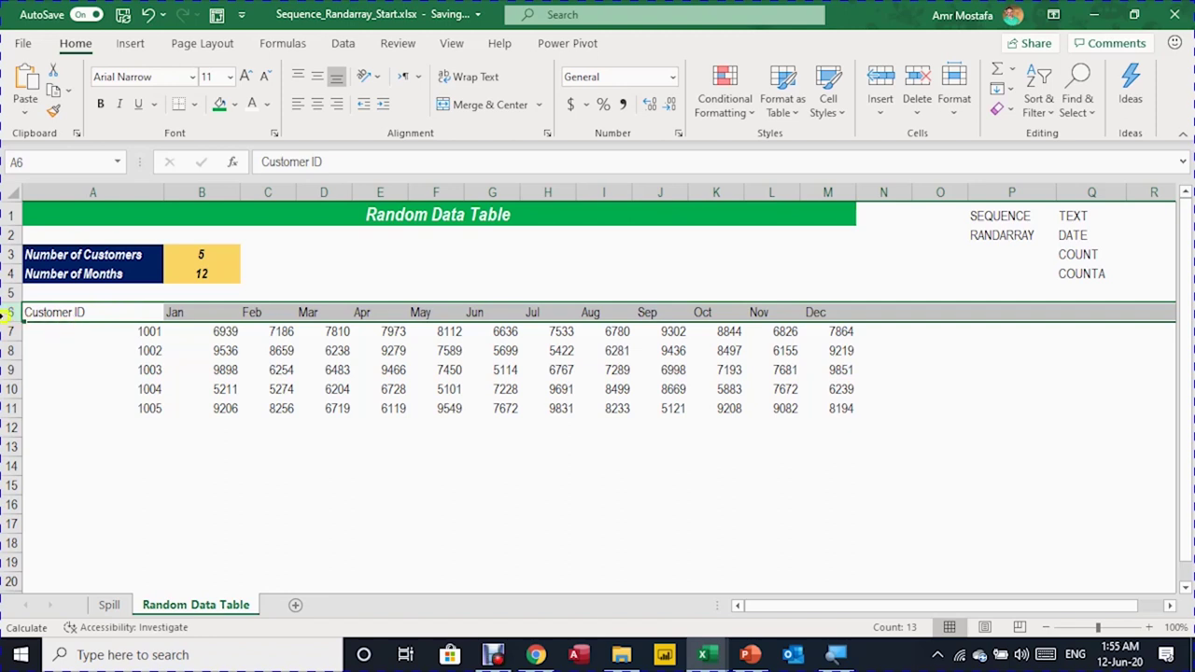
{"action": "left_click", "coordinate": [47, 344]}
{"action": "left_click", "coordinate": [11, 313]}
{"action": "left_click", "coordinate": [745, 119]}
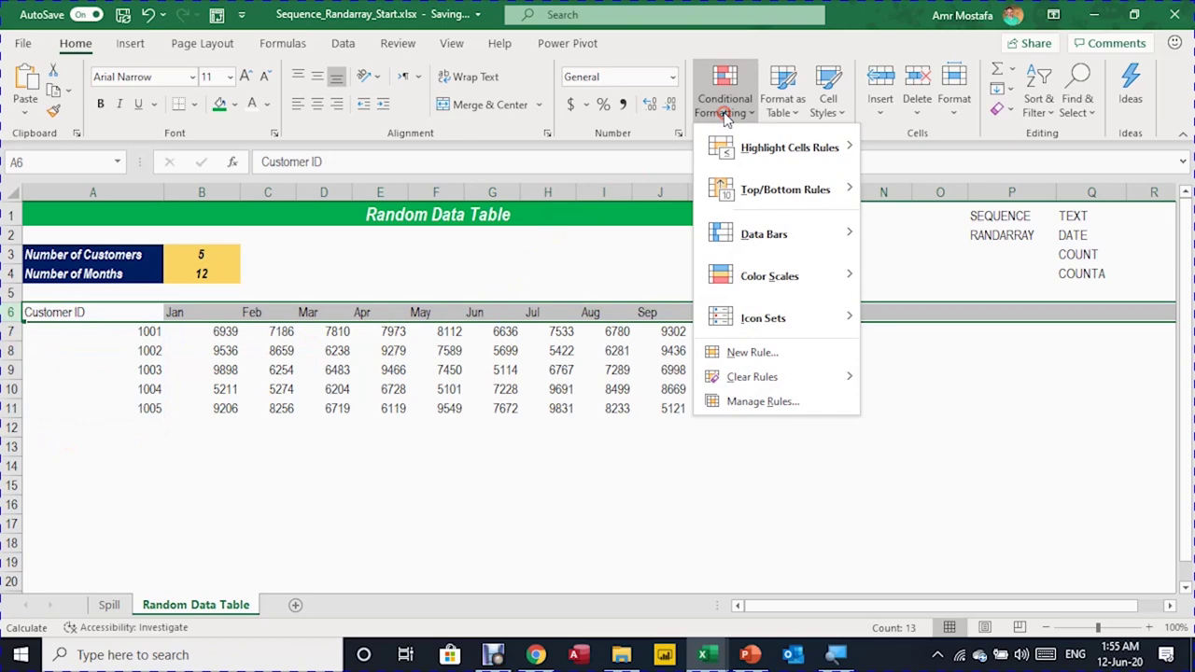
{"action": "left_click", "coordinate": [762, 352]}
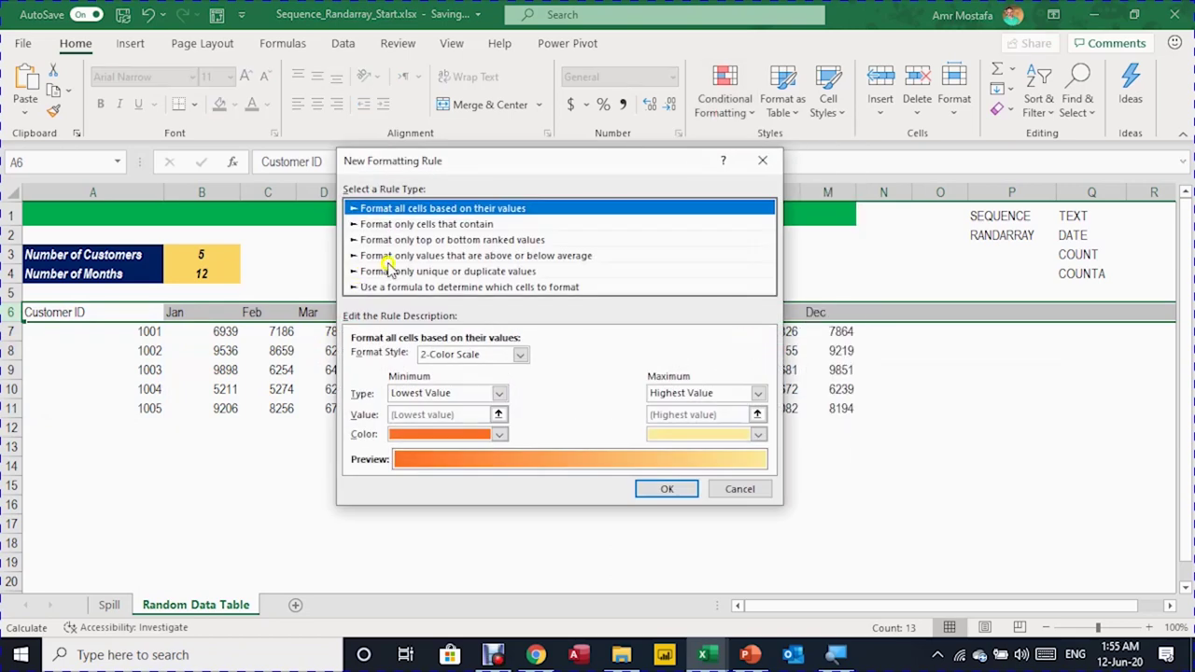
{"action": "left_click", "coordinate": [400, 225]}
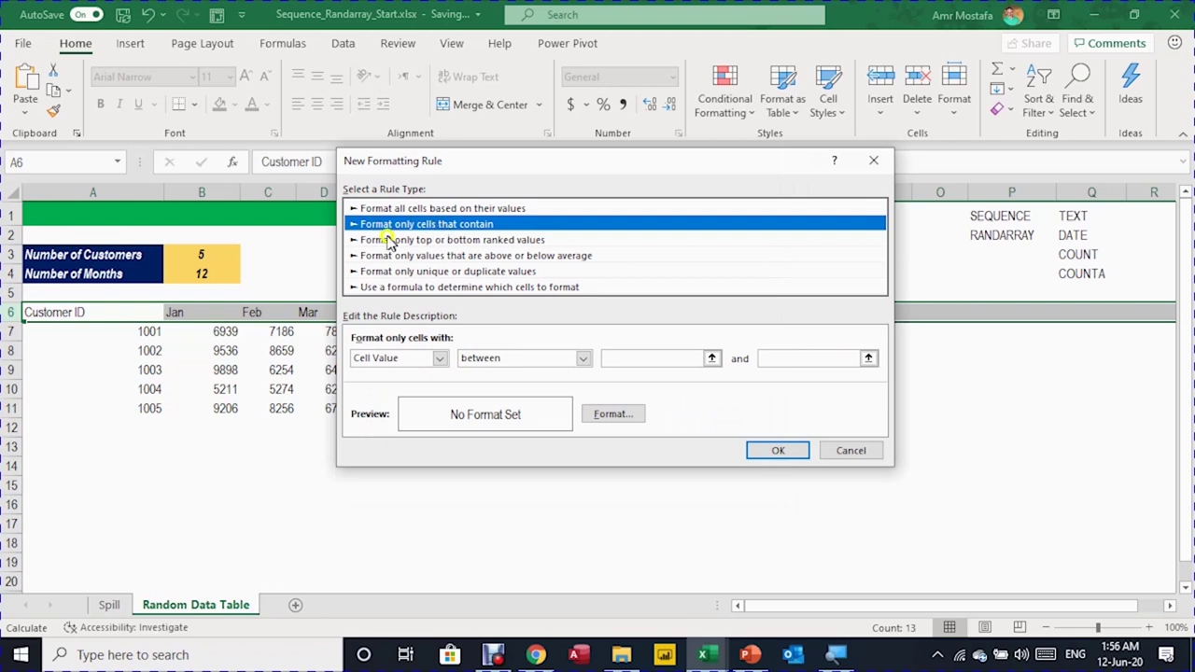
{"action": "left_click", "coordinate": [439, 360]}
{"action": "left_click", "coordinate": [412, 420]}
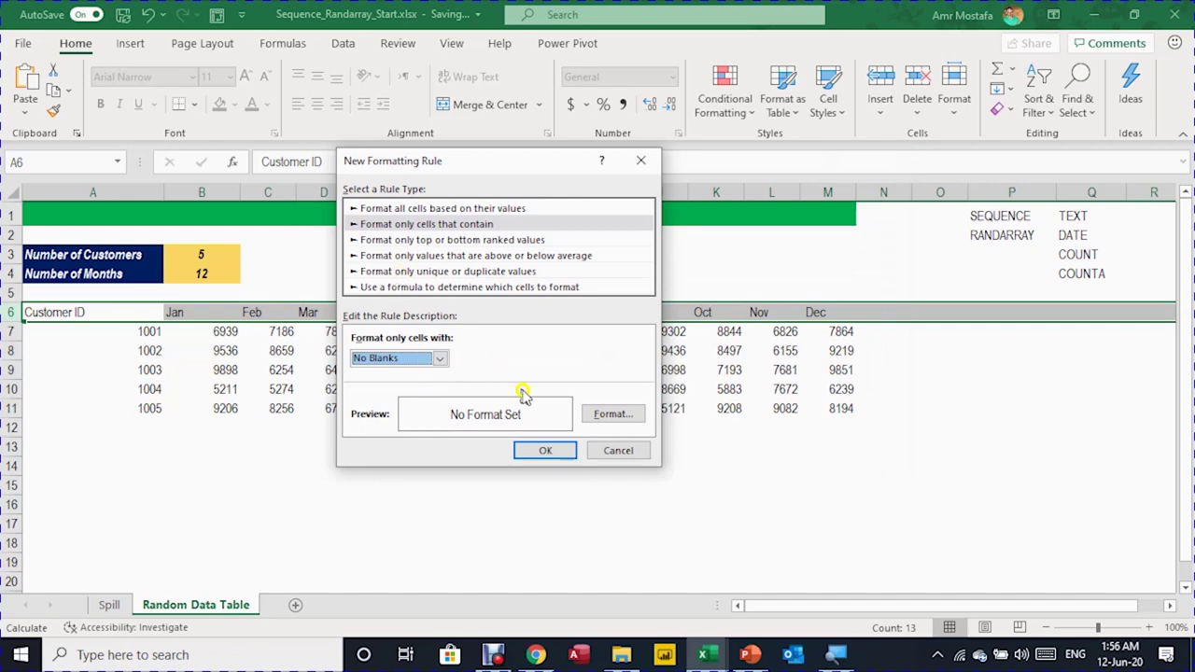
Give the header row rule a green fill and a bold white font, and apply the rule.
{"action": "left_click", "coordinate": [614, 416]}
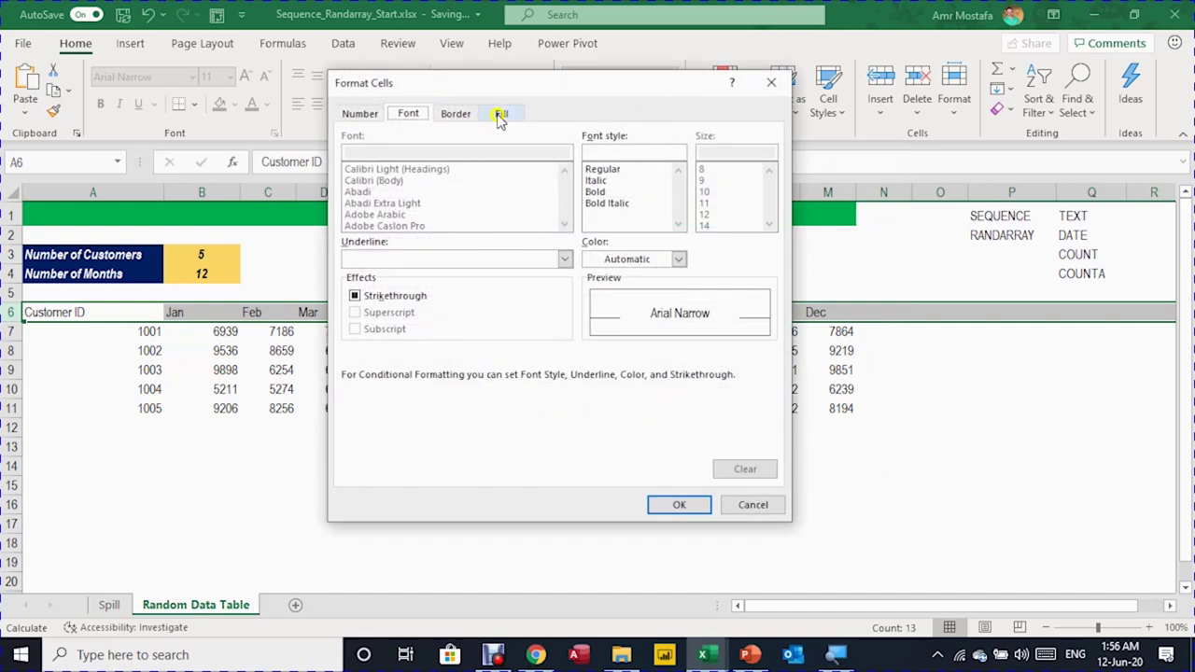
{"action": "left_click", "coordinate": [501, 114]}
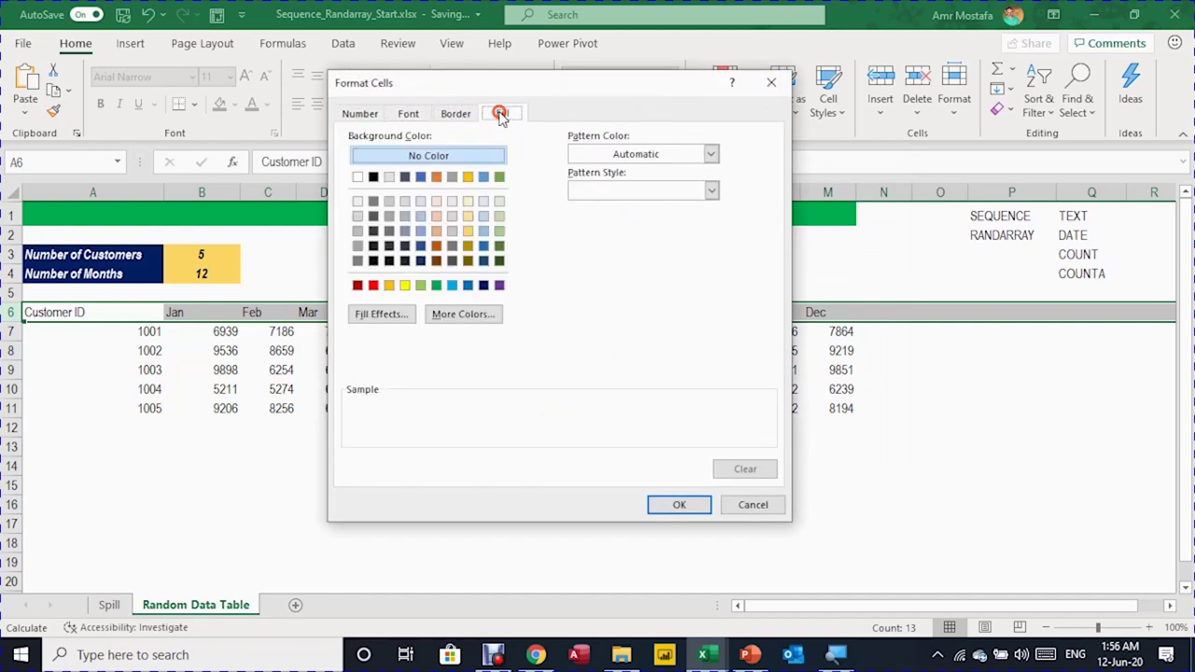
{"action": "left_click", "coordinate": [436, 285]}
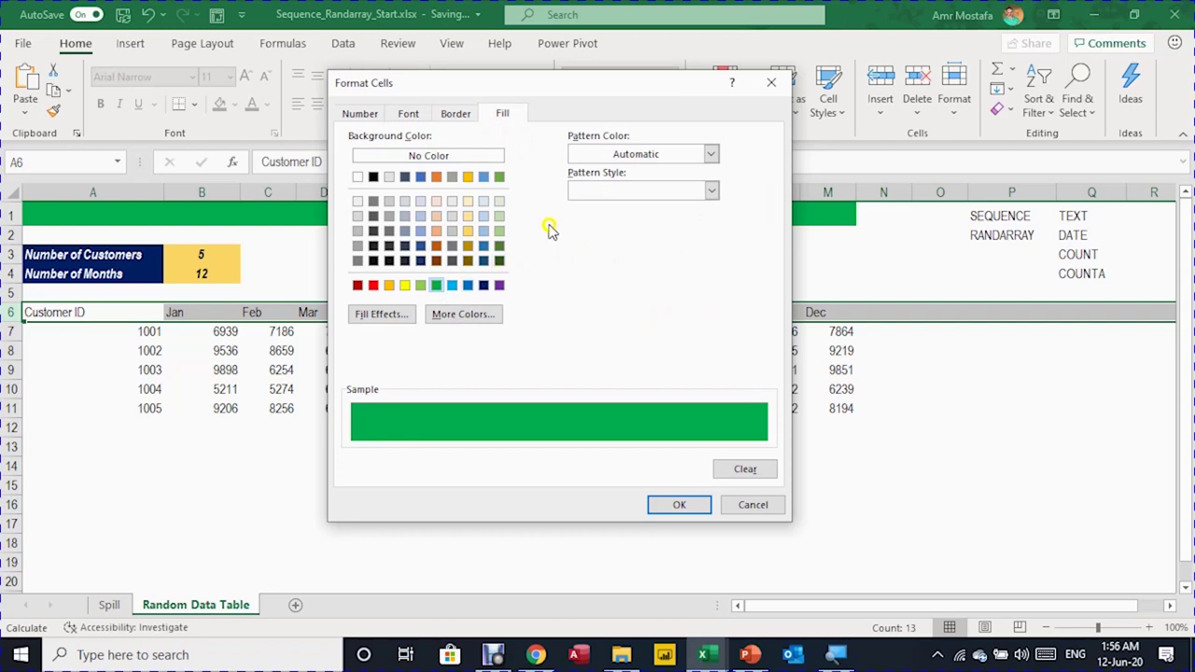
{"action": "left_click", "coordinate": [406, 113]}
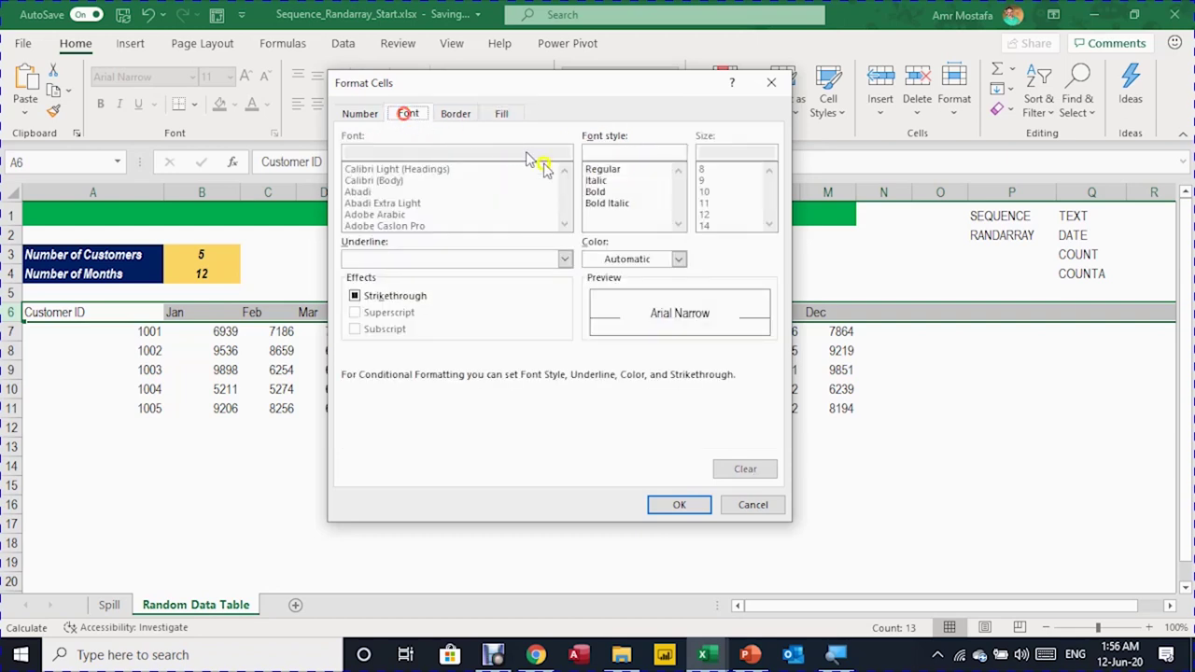
{"action": "left_click", "coordinate": [631, 259]}
{"action": "left_click", "coordinate": [592, 330]}
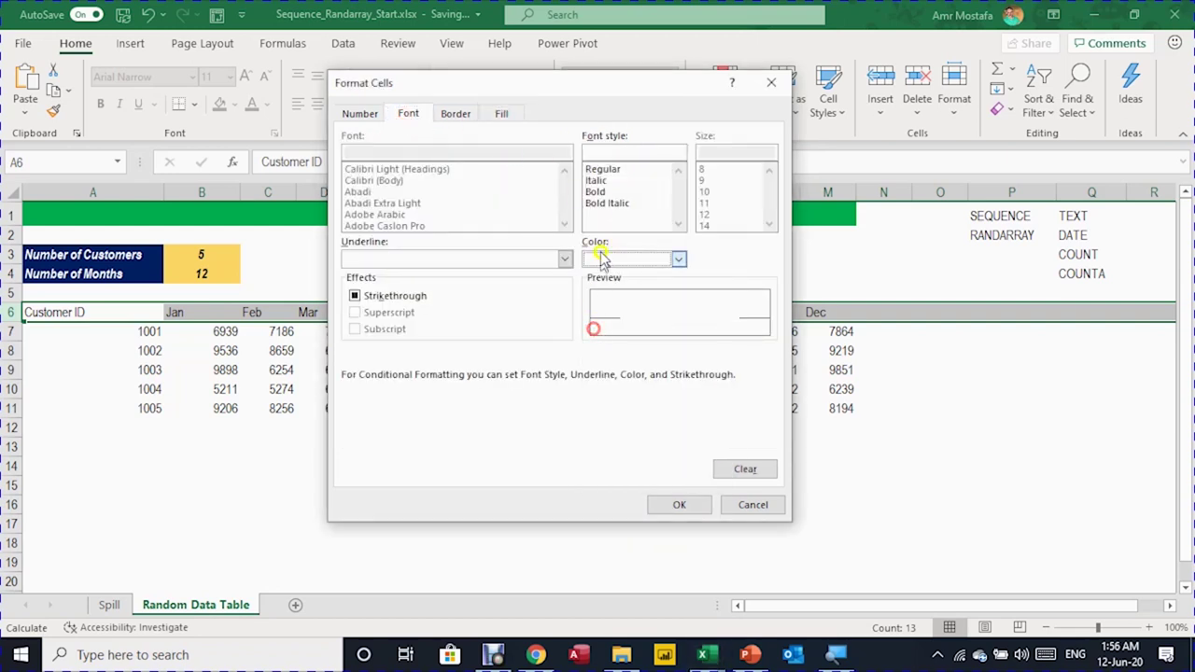
{"action": "left_click", "coordinate": [602, 191]}
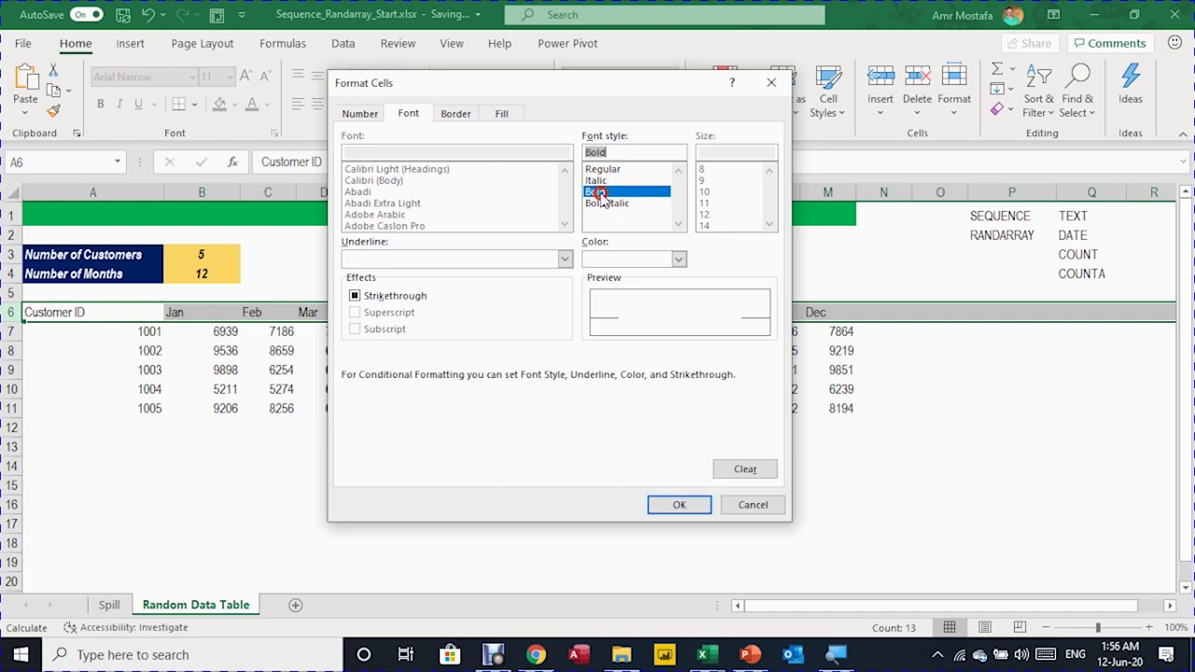
{"action": "left_click", "coordinate": [680, 505]}
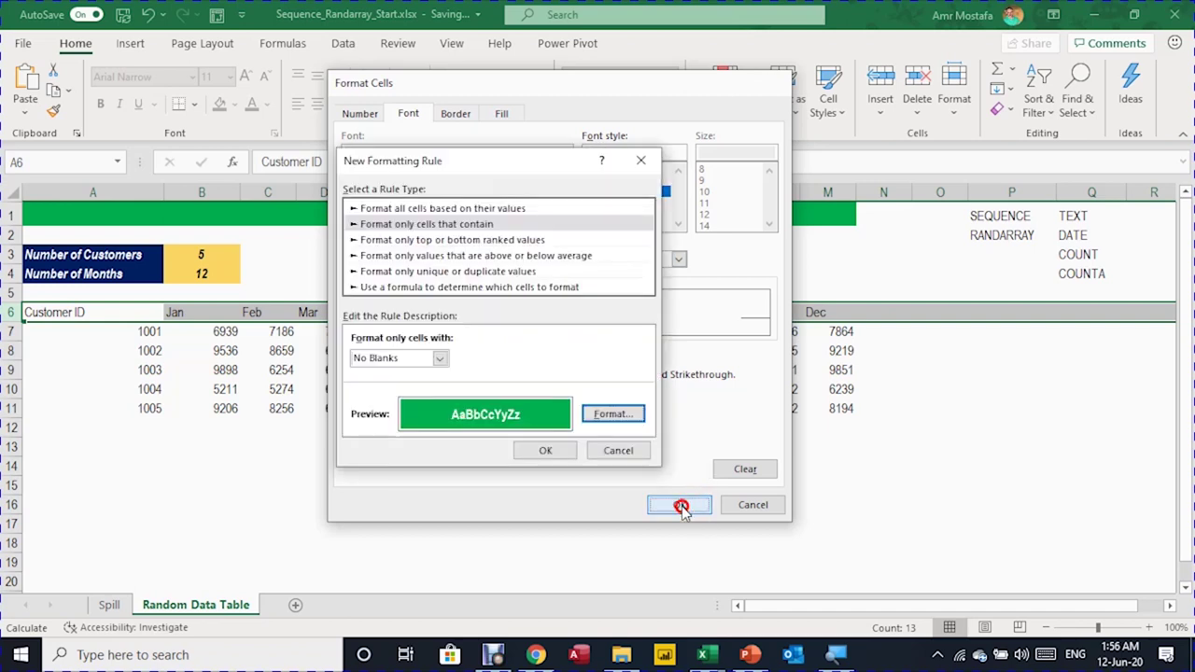
{"action": "left_click", "coordinate": [556, 451]}
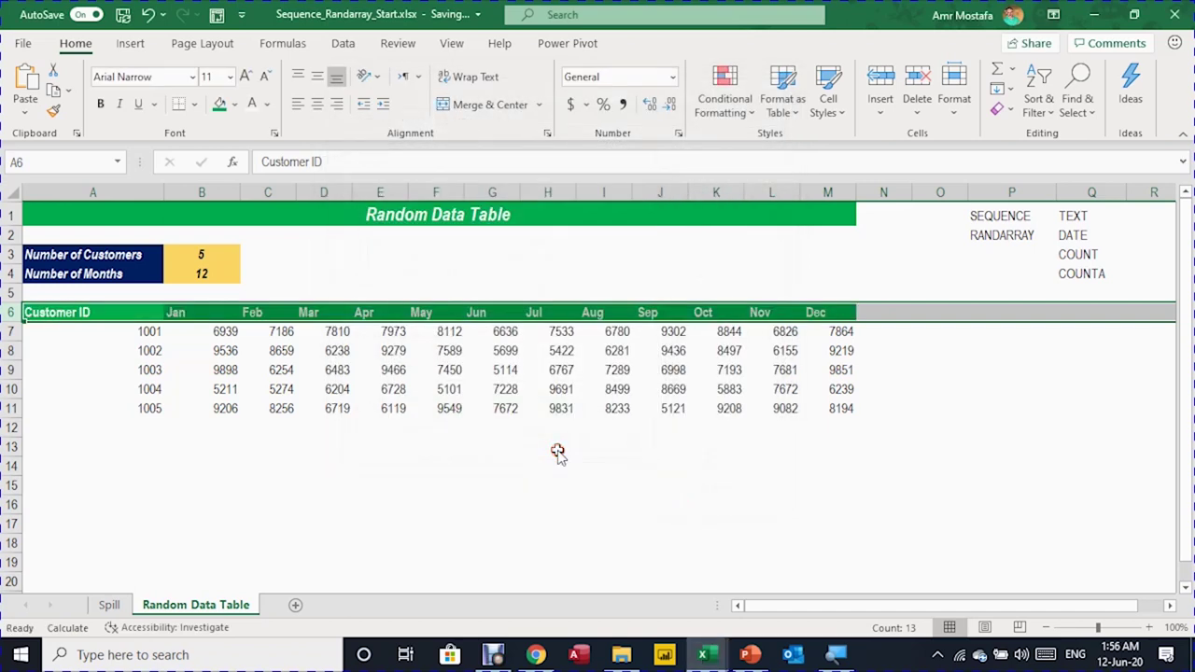
{"action": "left_click", "coordinate": [502, 390]}
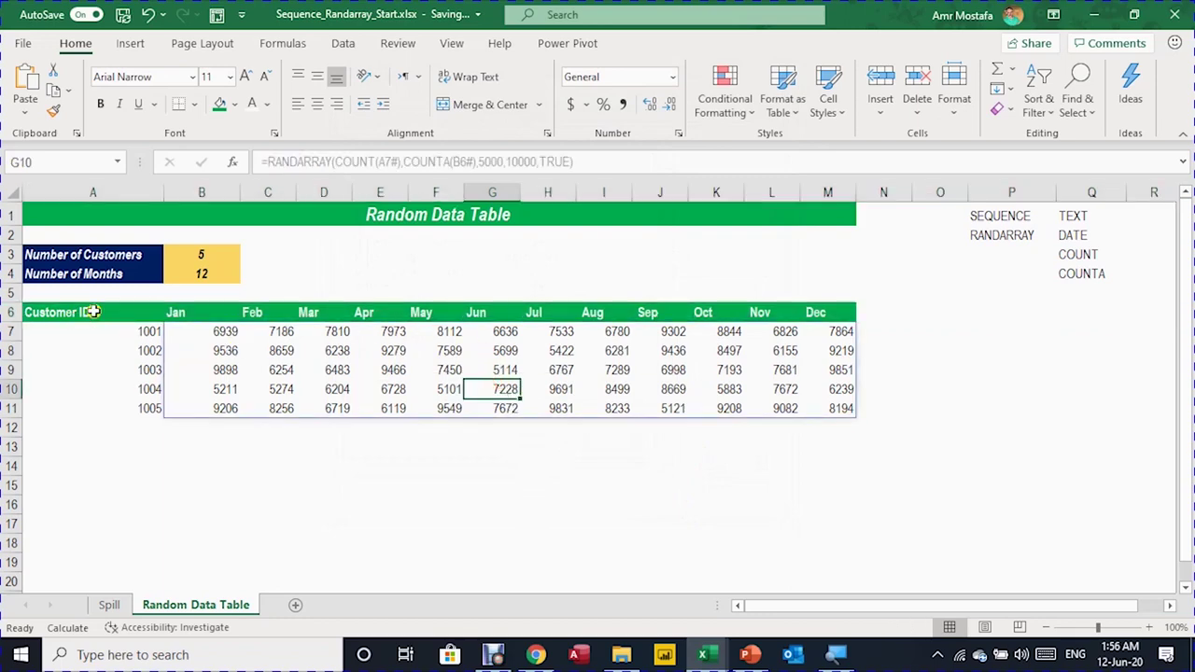
Set the number of months in B4 to 6.
{"action": "left_click", "coordinate": [214, 272]}
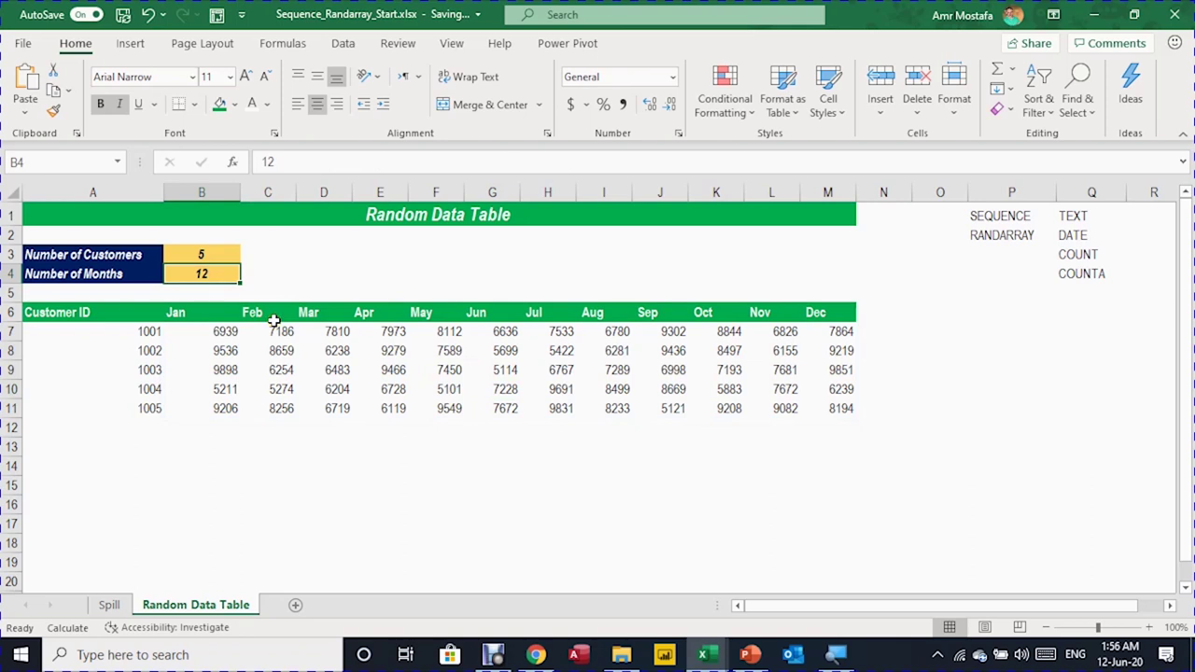
{"action": "type", "text": "6"}
{"action": "key", "text": "Return"}
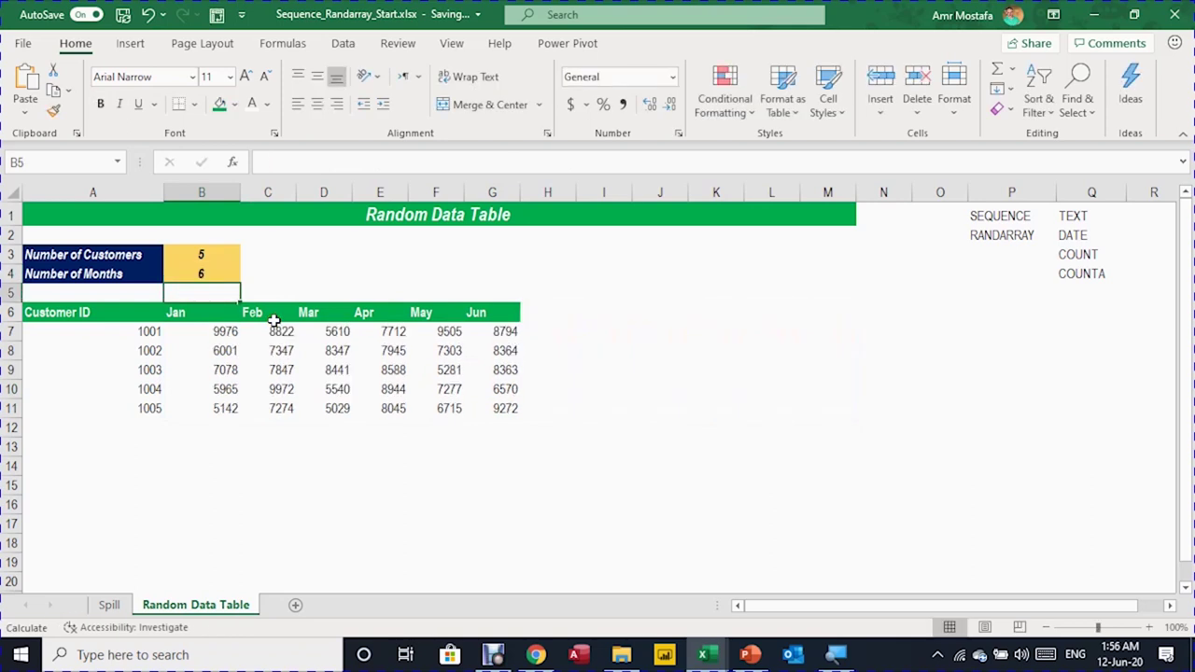
Examine the conditional formatting across the month headers in row 6 and the first customer ID cell in A7.
{"action": "key", "text": "Down"}
{"action": "key", "text": "Right"}
{"action": "key", "text": "Right"}
{"action": "key", "text": "Right"}
{"action": "key", "text": "Right"}
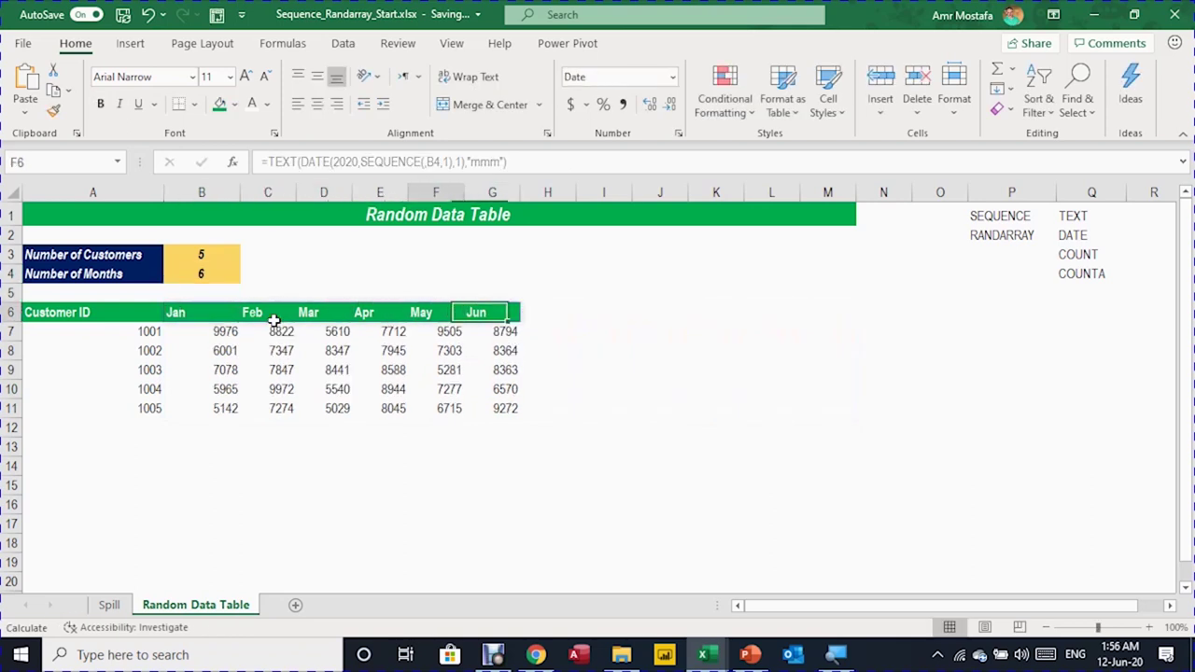
{"action": "key", "text": "Left"}
{"action": "key", "text": "Left"}
{"action": "key", "text": "Left"}
{"action": "key", "text": "Left"}
{"action": "key", "text": "Left"}
{"action": "key", "text": "Down"}
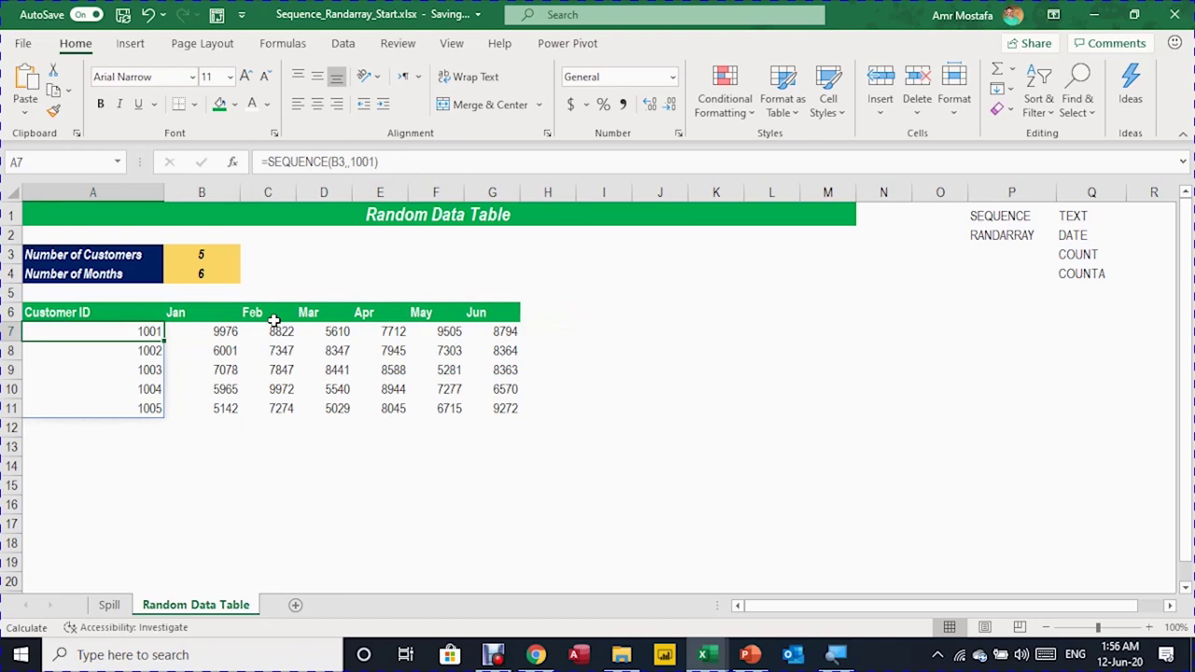
Create a new conditional formatting rule for all rows from row 7 down, using the formula =A7<>"".
{"action": "left_click", "coordinate": [12, 331]}
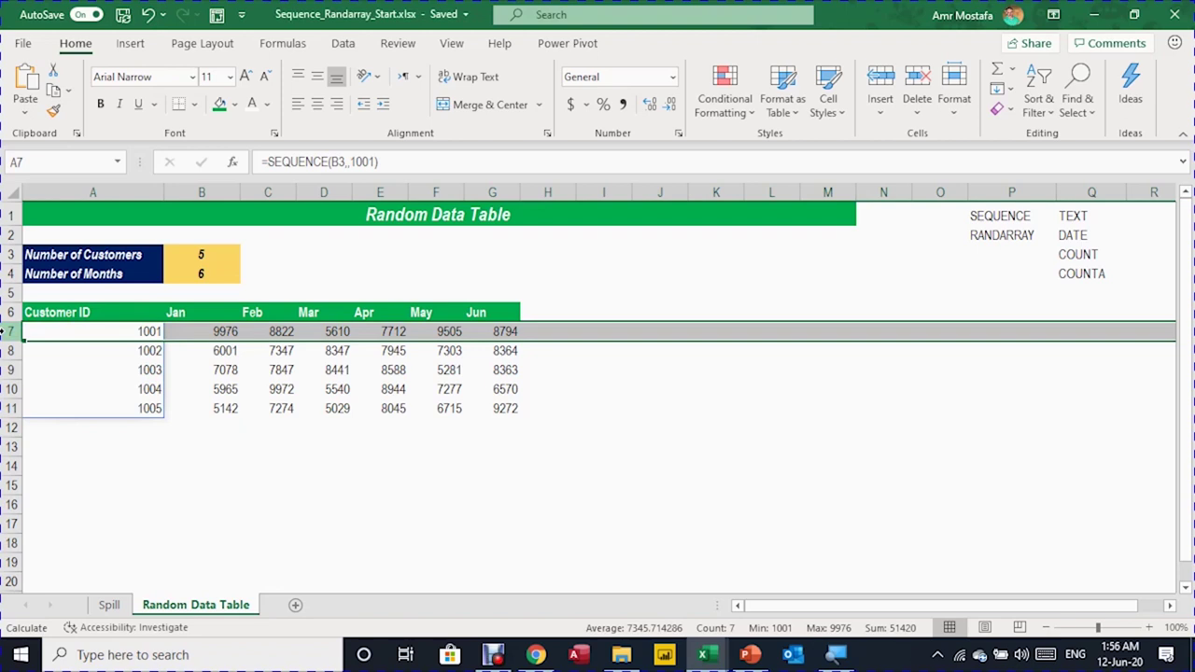
{"action": "mouse_move", "coordinate": [2, 331]}
{"action": "left_mouse_down"}
{"action": "mouse_move", "coordinate": [13, 410]}
{"action": "mouse_move", "coordinate": [2, 327]}
{"action": "left_mouse_up"}
{"action": "key", "text": "ctrl+shift+Down"}
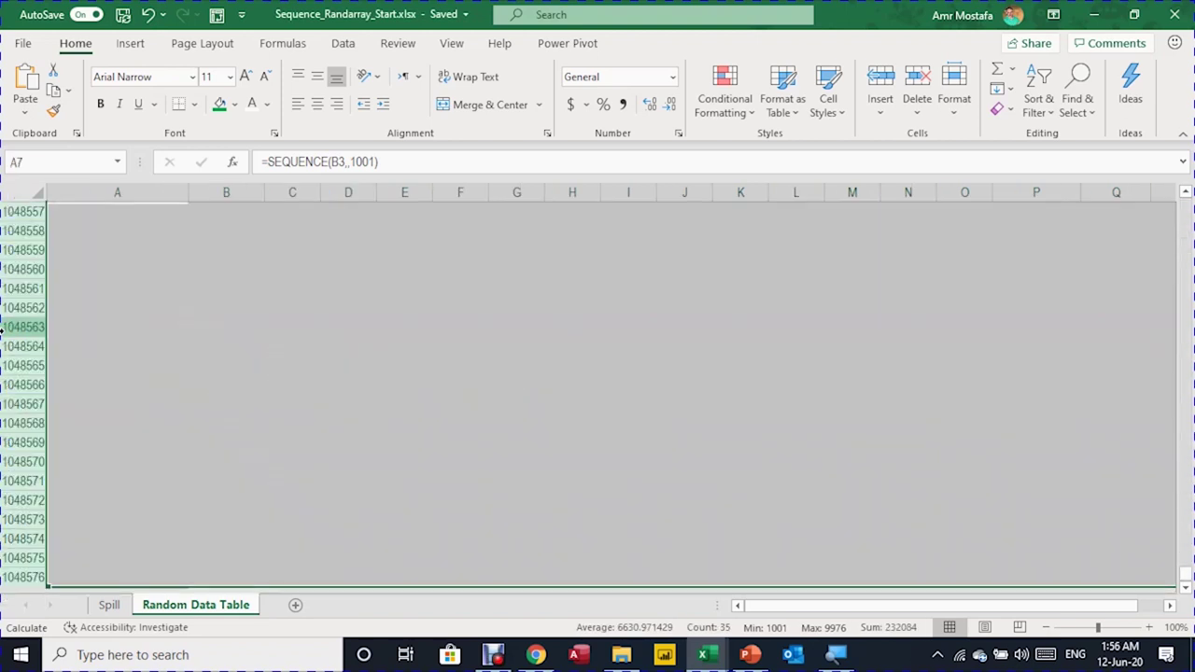
{"action": "left_click", "coordinate": [721, 107]}
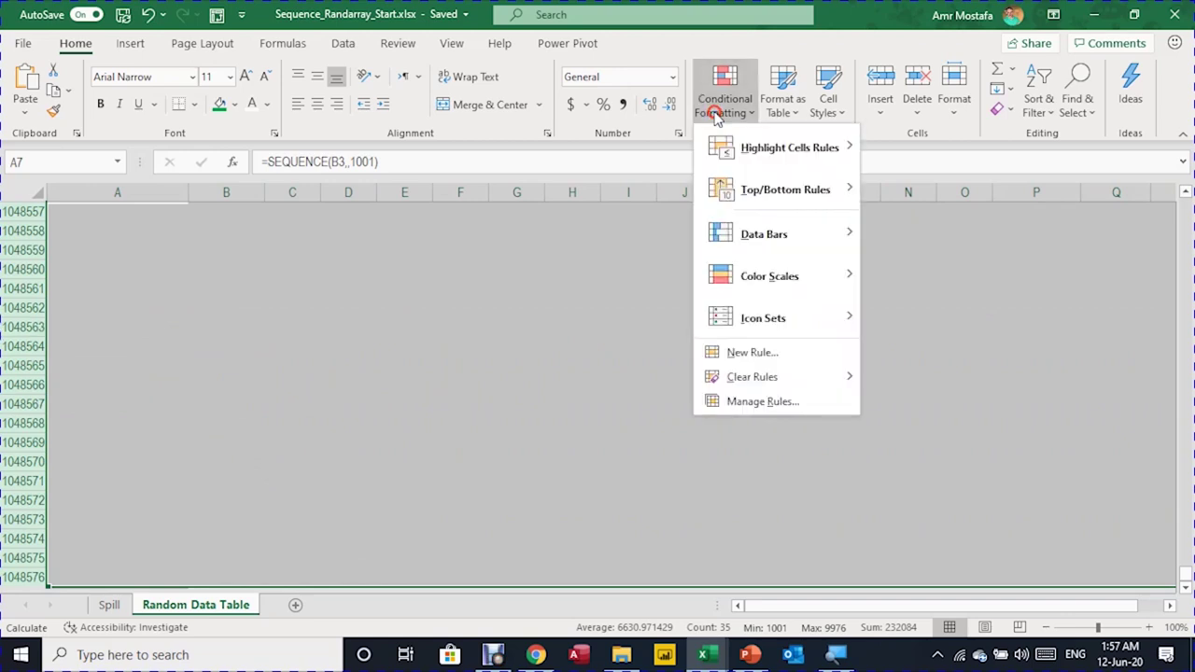
{"action": "left_click", "coordinate": [755, 352]}
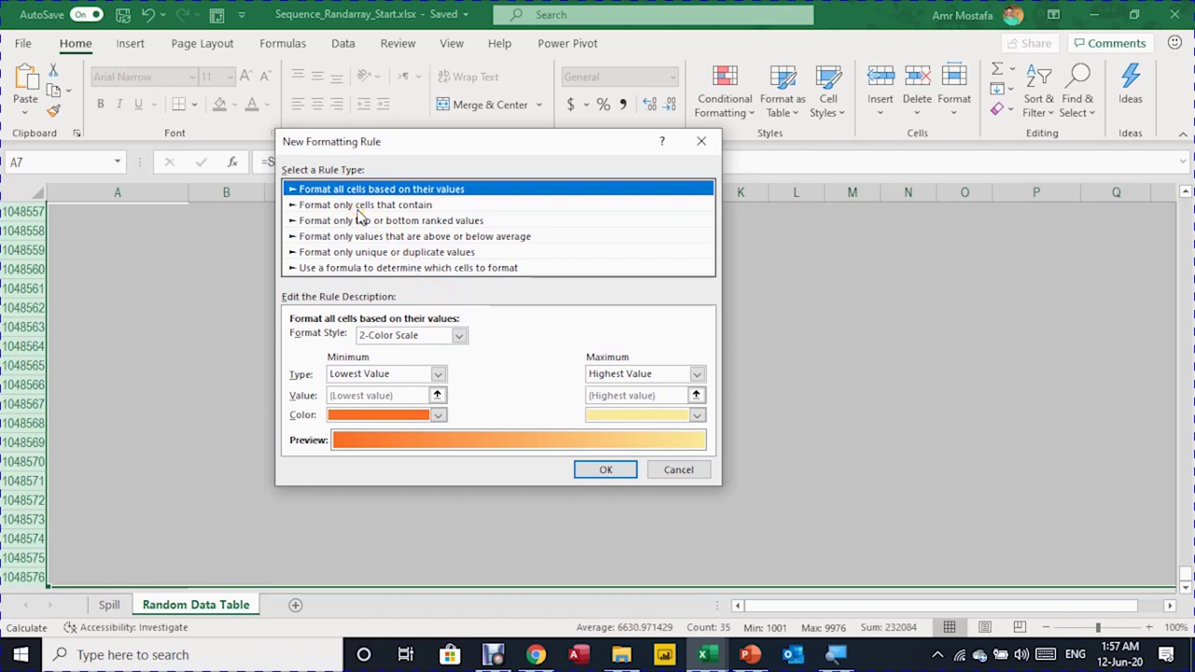
{"action": "left_click", "coordinate": [373, 268]}
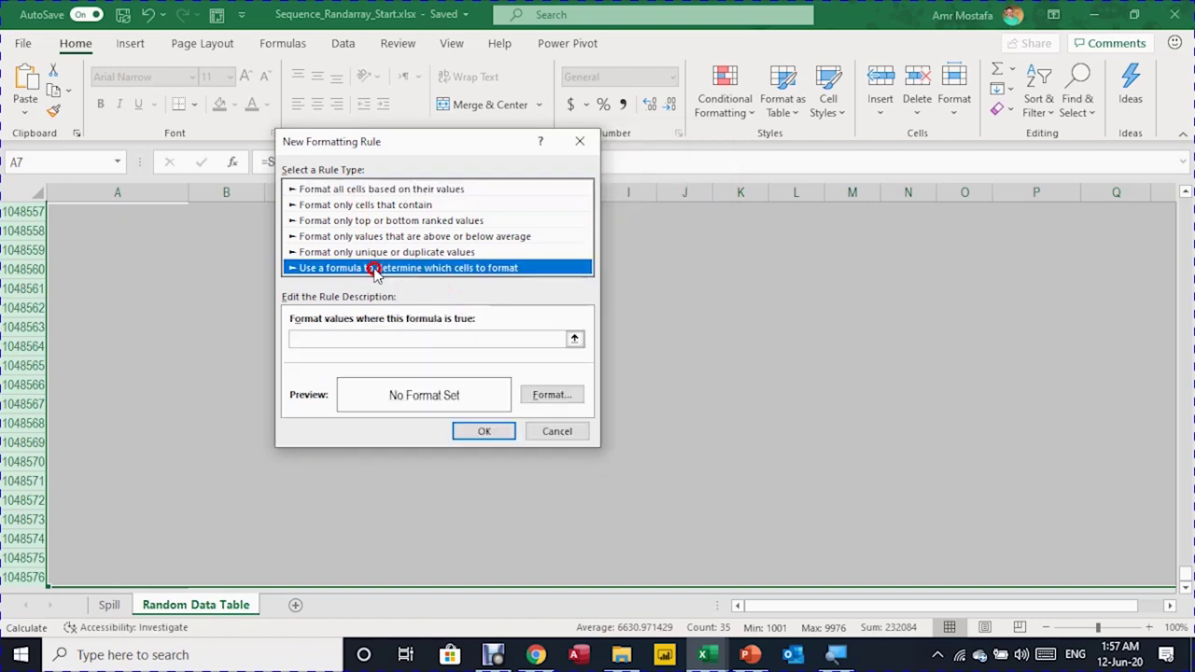
{"action": "left_click", "coordinate": [318, 269]}
{"action": "left_click", "coordinate": [338, 338]}
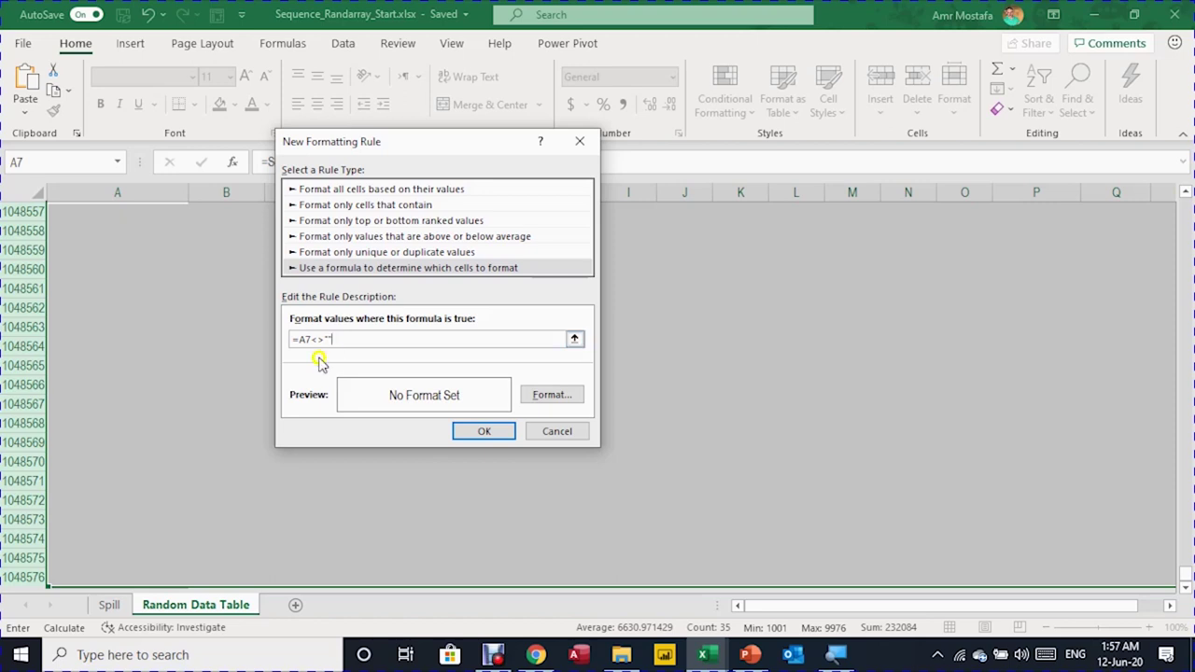
{"action": "left_click", "coordinate": [307, 342]}
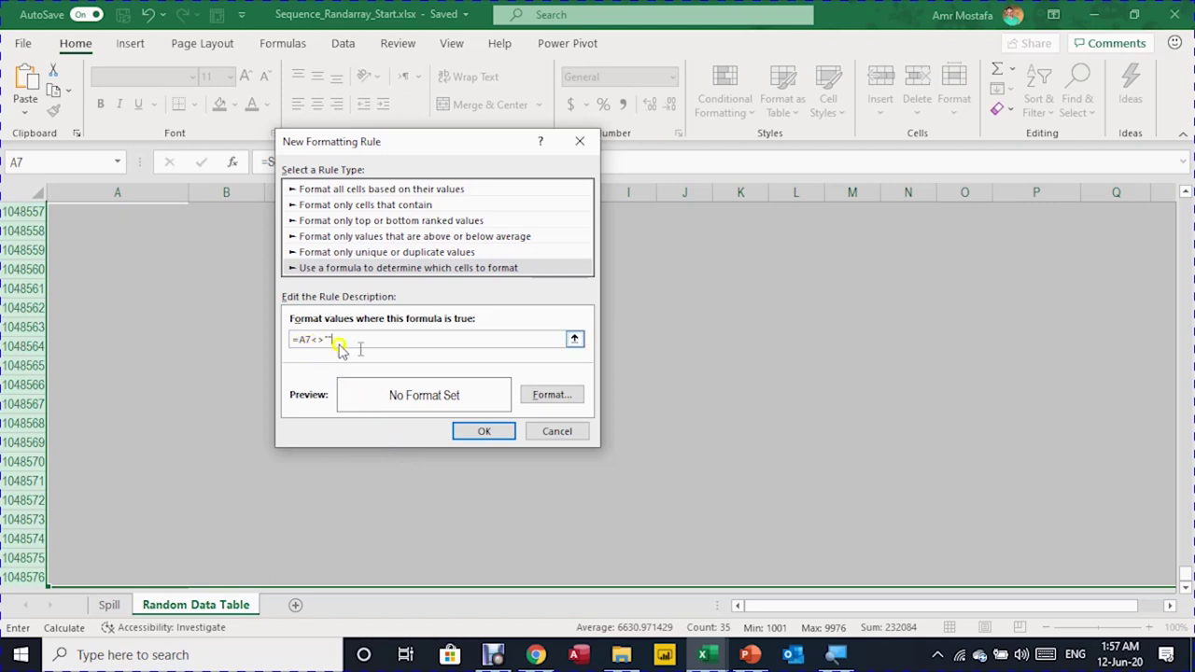
Give the data rows rule a dotted outline border and an italic font, apply the rule, and return to the table.
{"action": "left_click", "coordinate": [551, 394]}
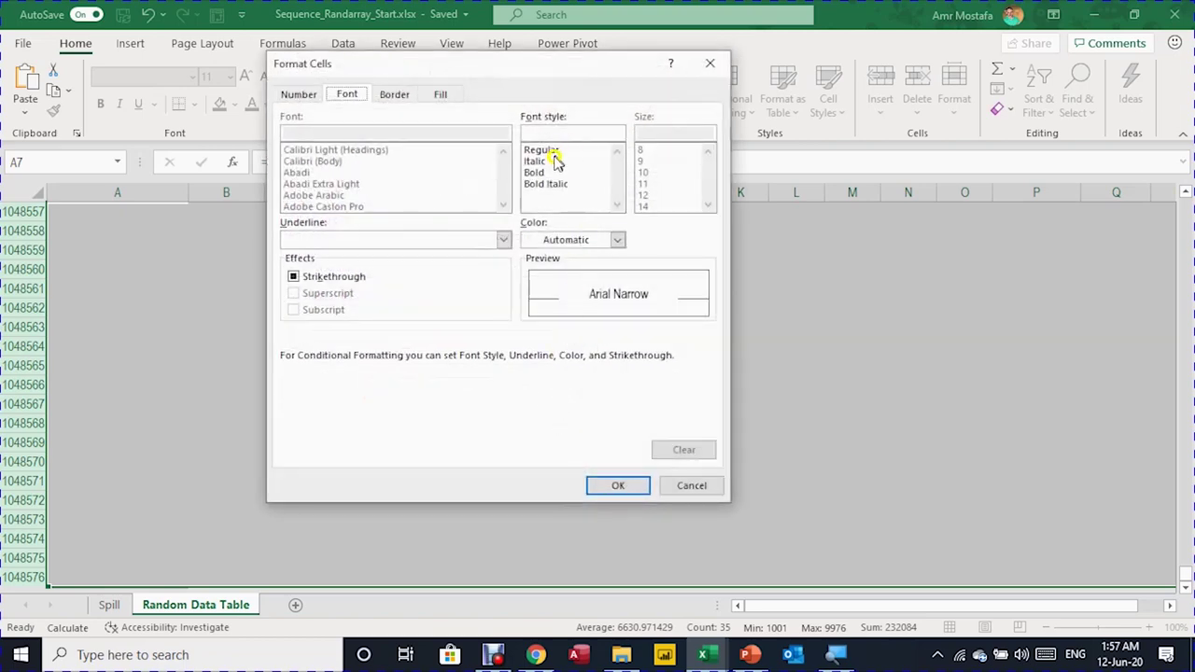
{"action": "left_click", "coordinate": [398, 94]}
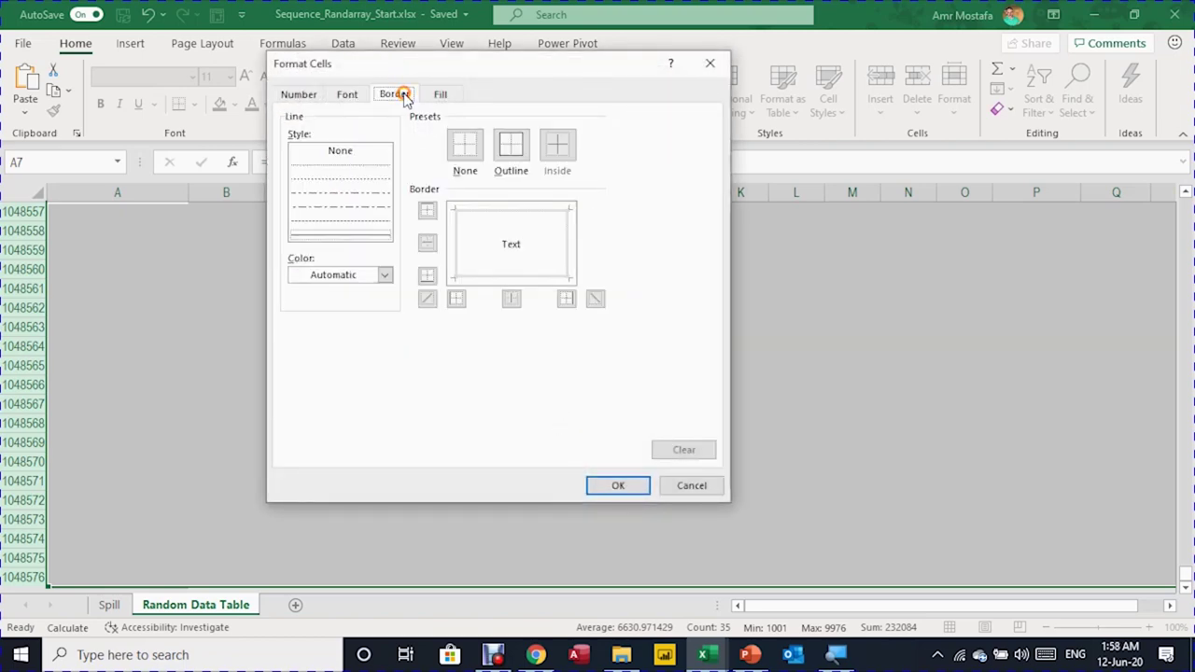
{"action": "left_click", "coordinate": [344, 178]}
{"action": "left_click", "coordinate": [512, 174]}
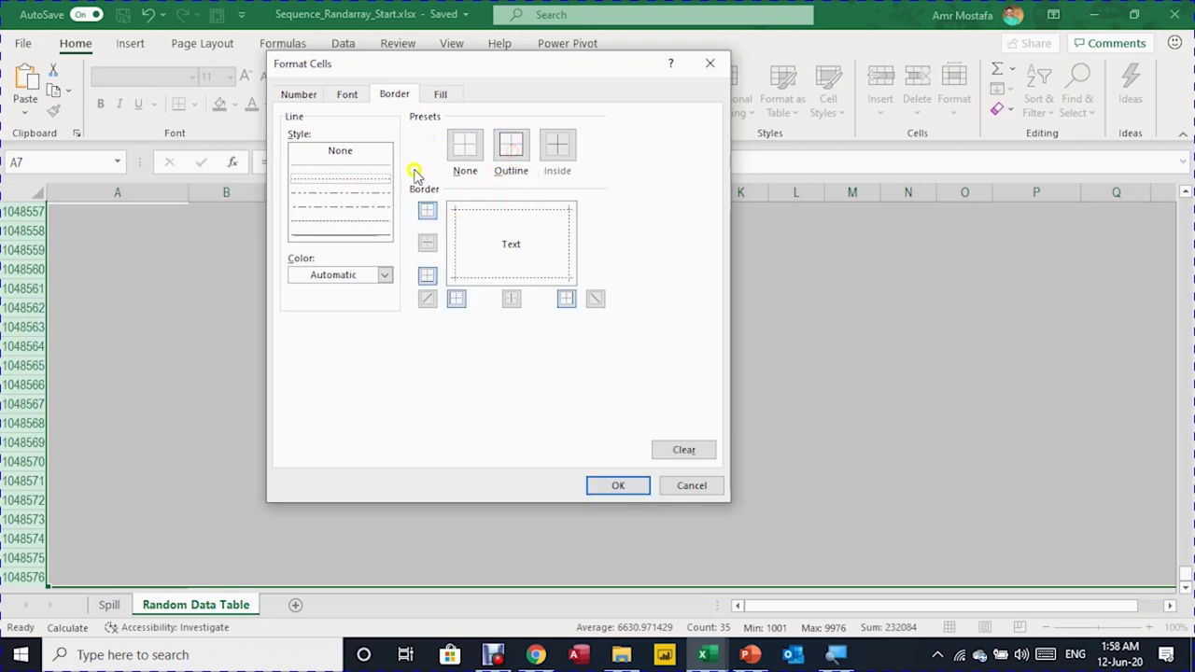
{"action": "left_click", "coordinate": [350, 94]}
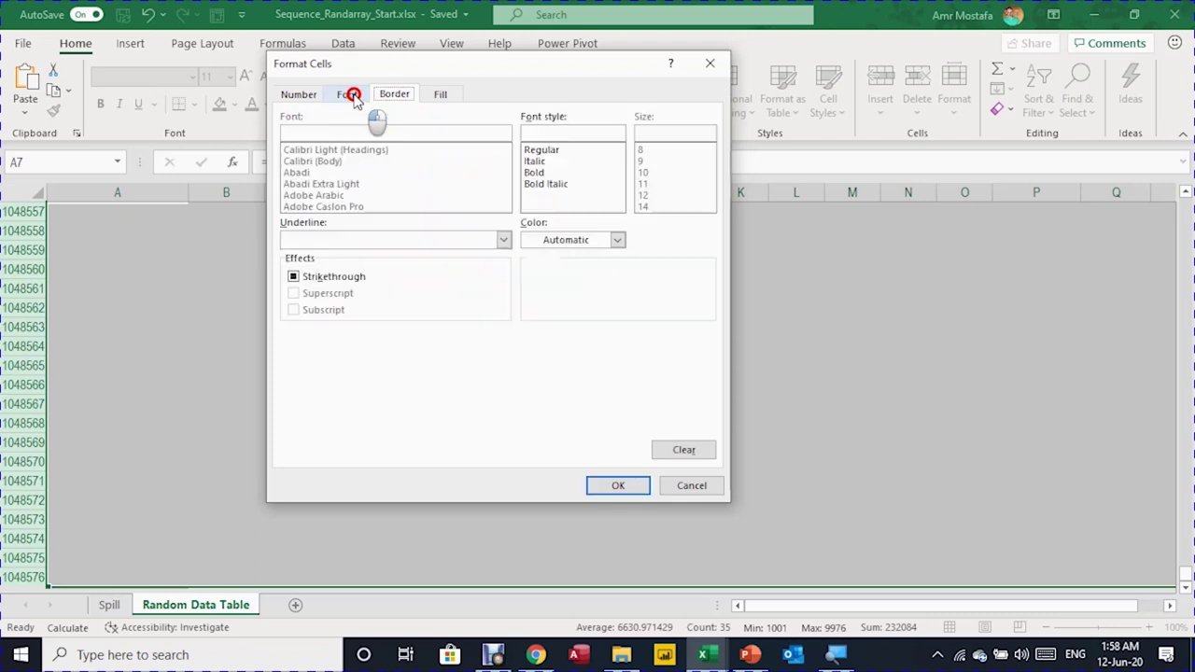
{"action": "left_click", "coordinate": [534, 161]}
{"action": "left_click", "coordinate": [629, 488]}
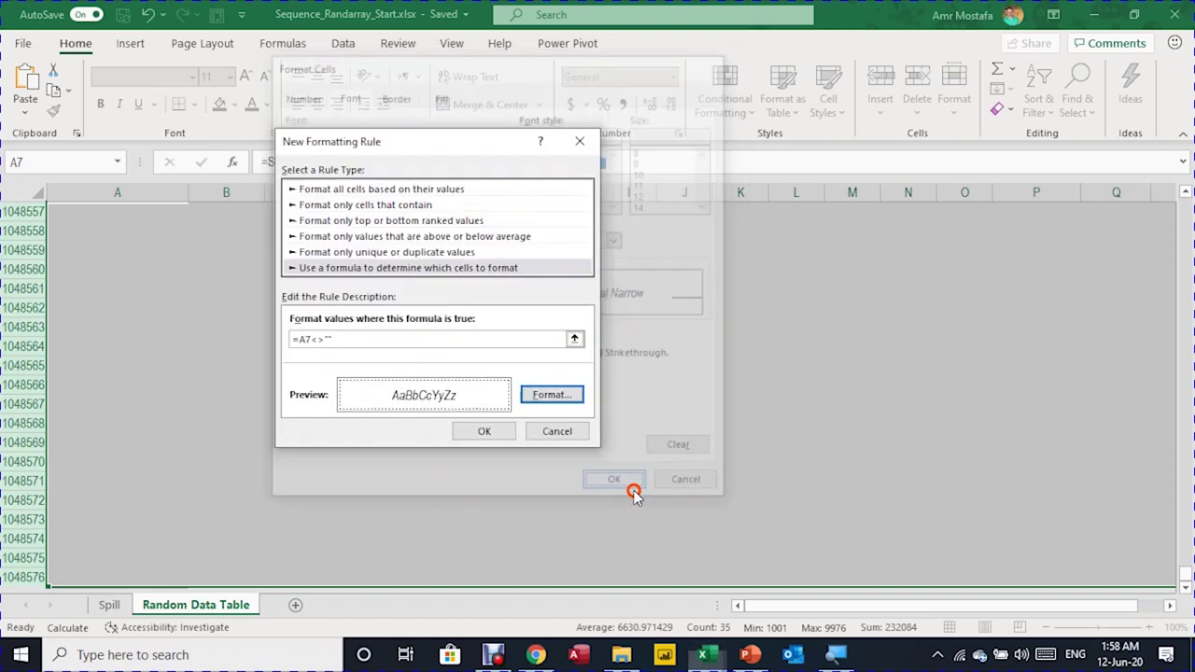
{"action": "left_click", "coordinate": [484, 431]}
{"action": "left_click", "coordinate": [227, 288]}
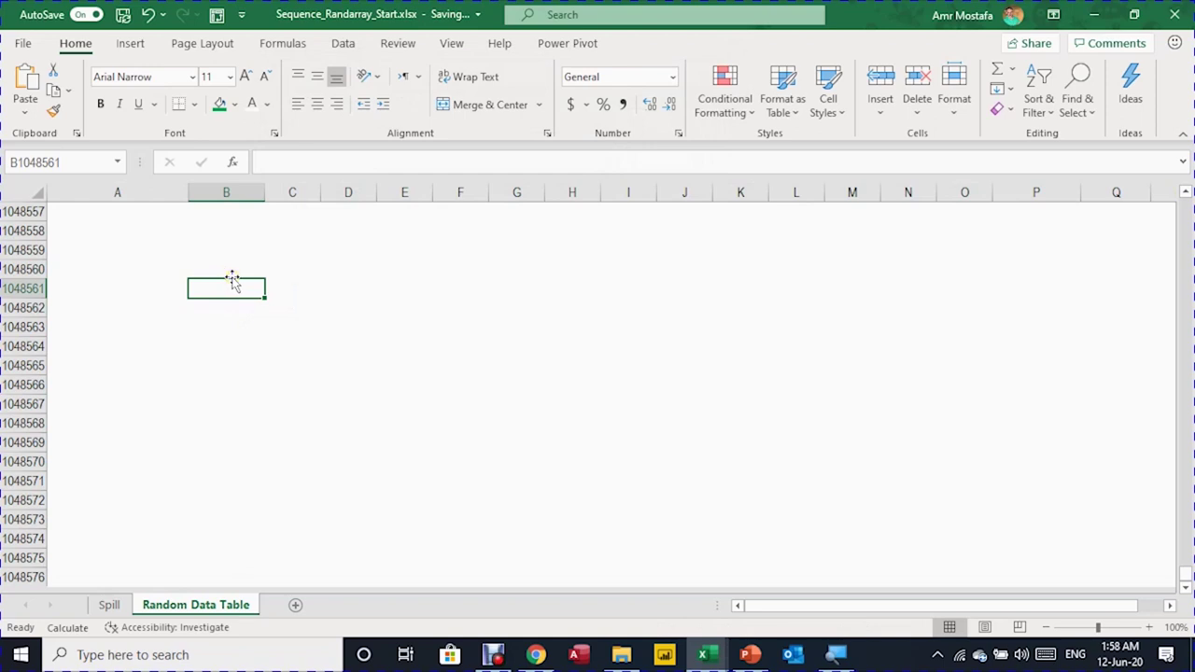
{"action": "left_click", "coordinate": [412, 374]}
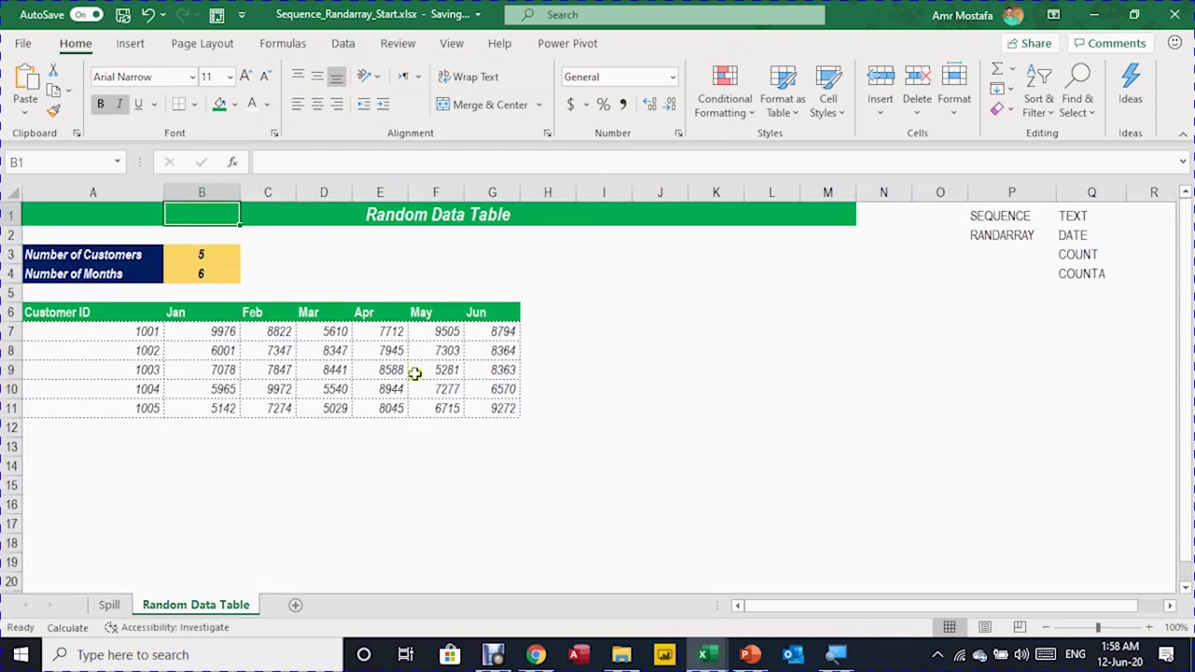
{"action": "left_click", "coordinate": [402, 487]}
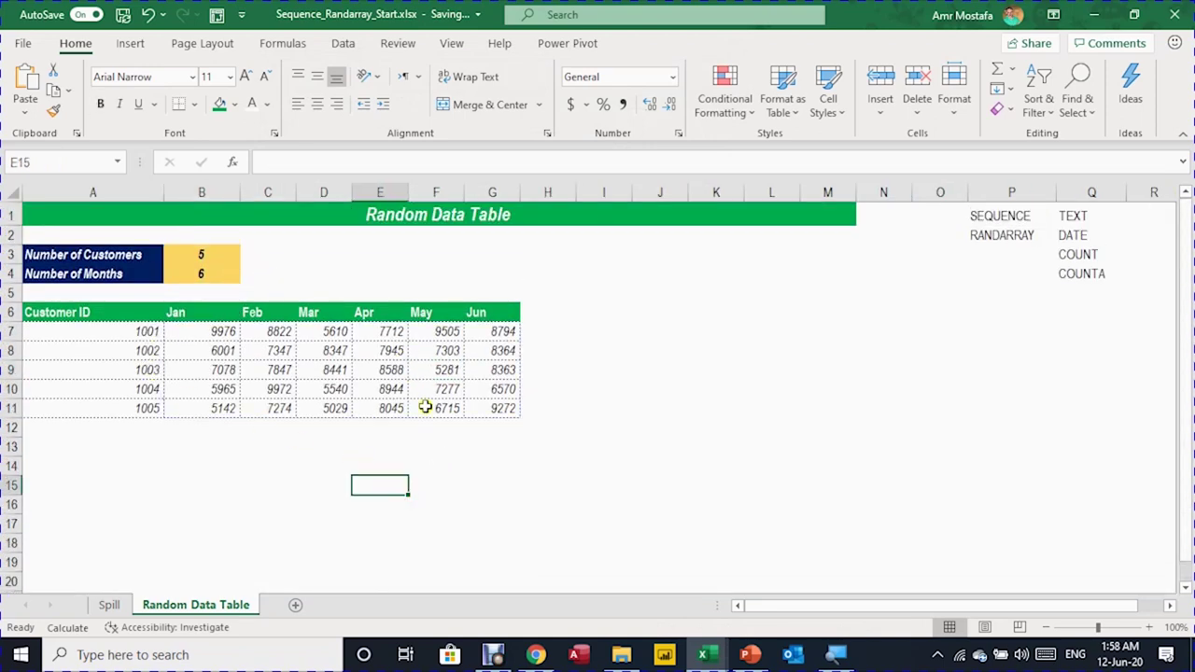
Set the number of customers in B3 to 15 and the number of months in B4 to 12.
{"action": "left_click", "coordinate": [213, 256]}
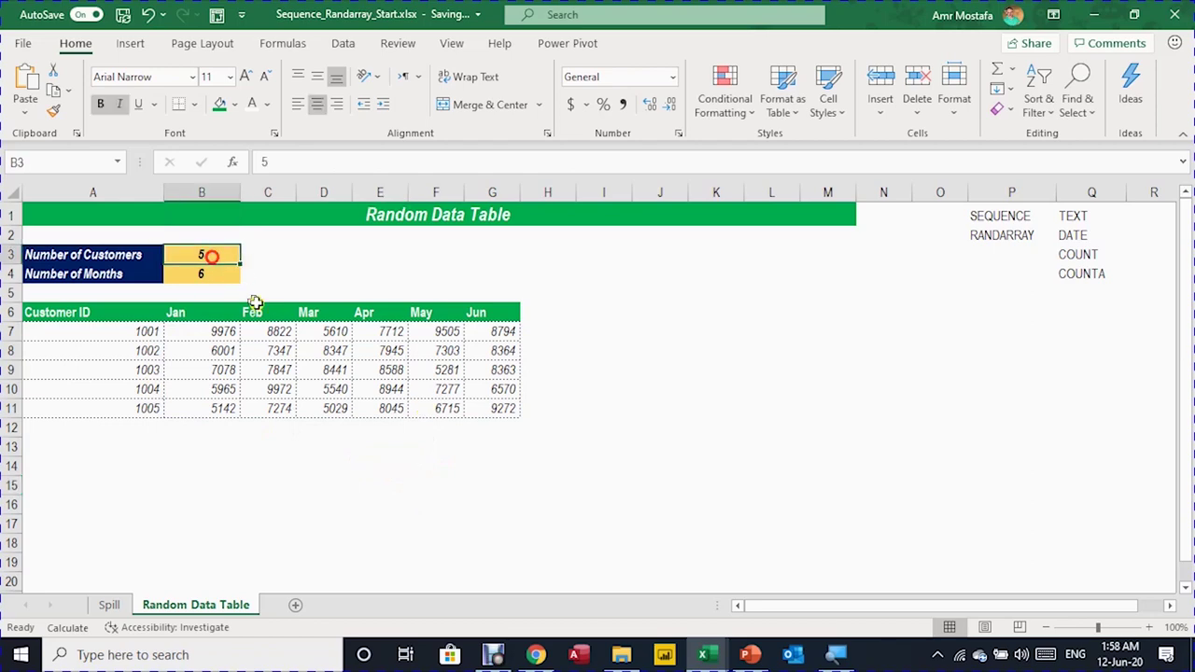
{"action": "type", "text": "15"}
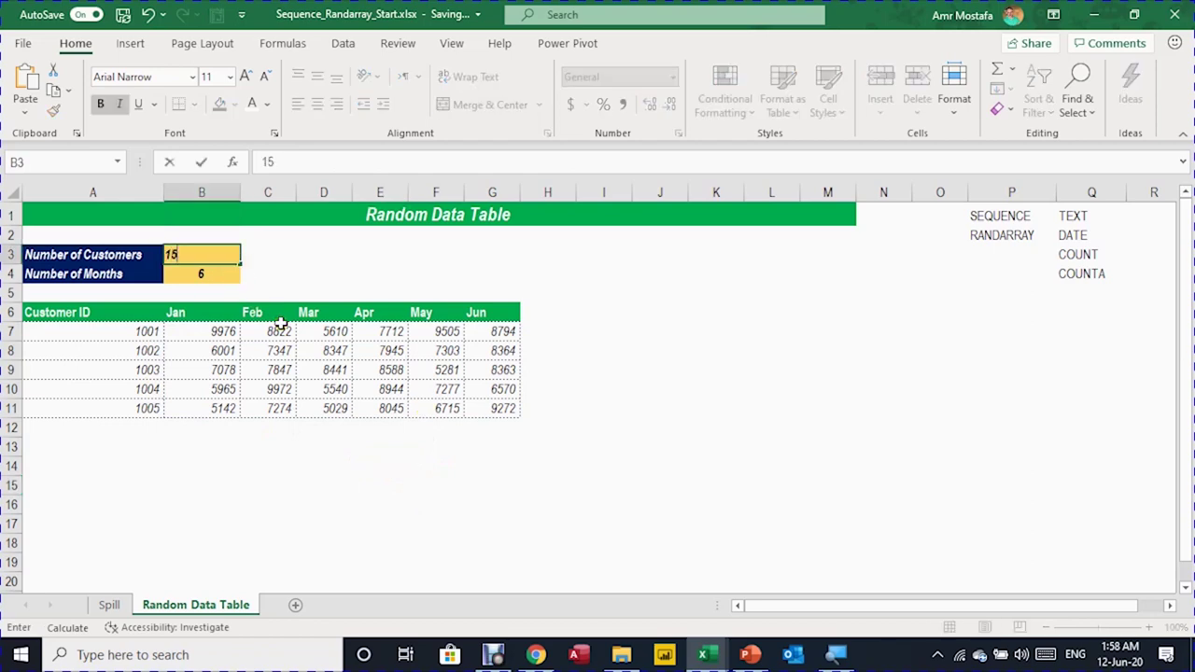
{"action": "key", "text": "Return"}
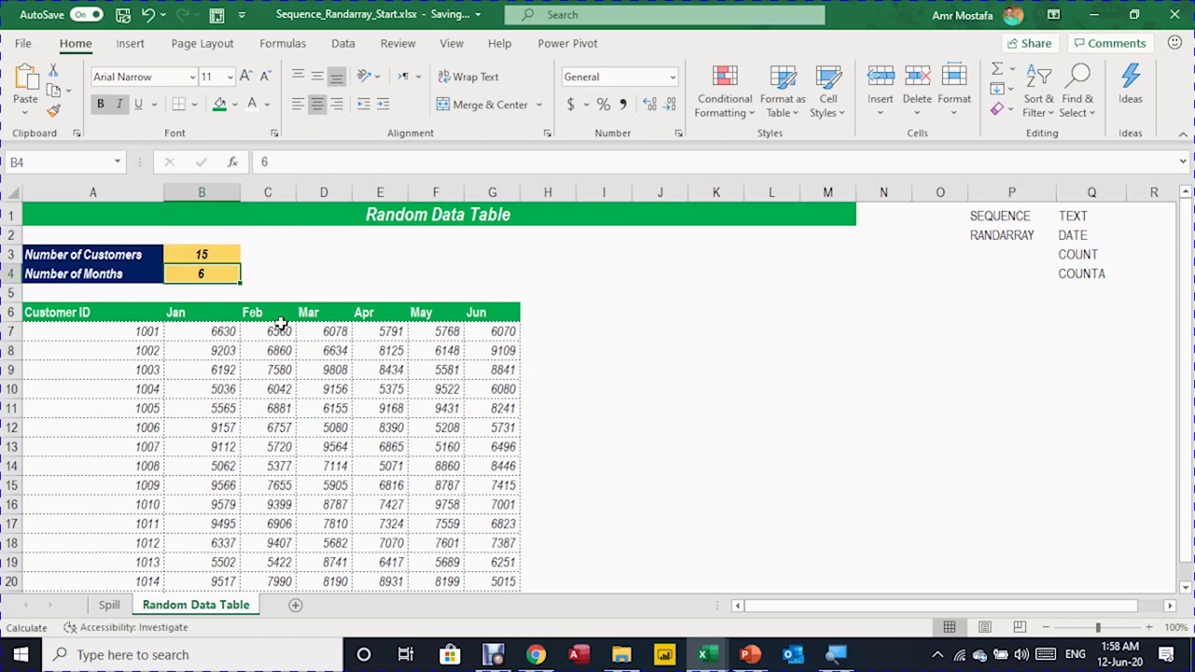
{"action": "type", "text": "12"}
{"action": "key", "text": "Return"}
Examine the conditional formatting across the resized table's data rows and its header row.
{"action": "key", "text": "Down"}
{"action": "key", "text": "Down"}
{"action": "key", "text": "Down"}
{"action": "key", "text": "Down"}
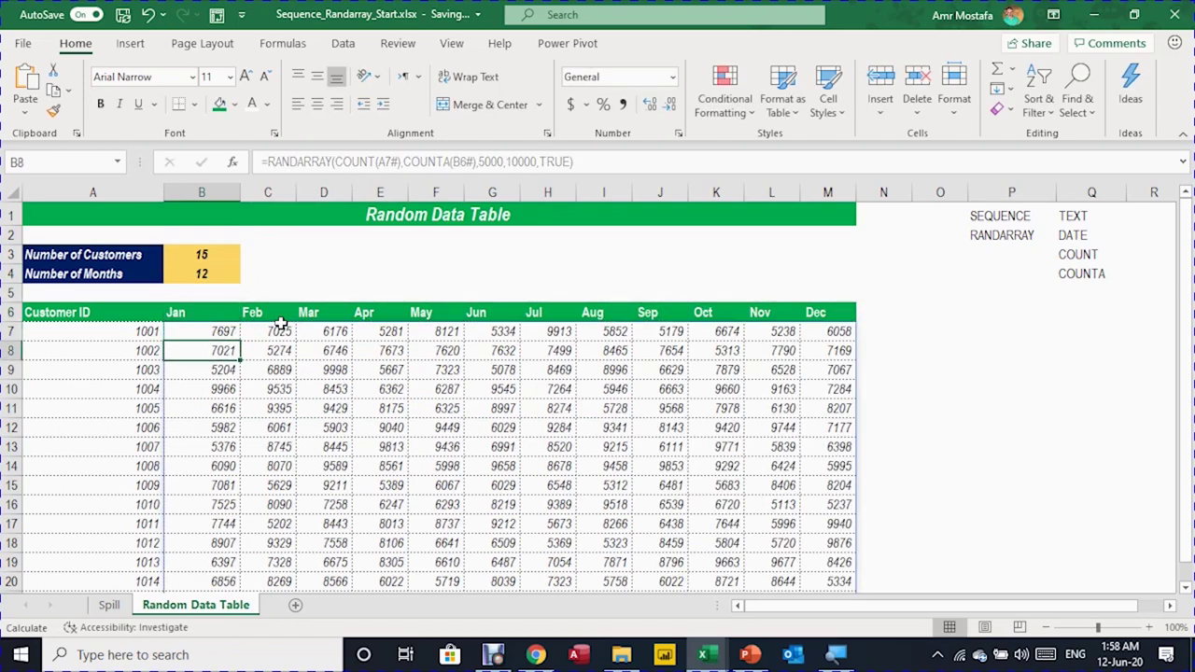
{"action": "key", "text": "Down"}
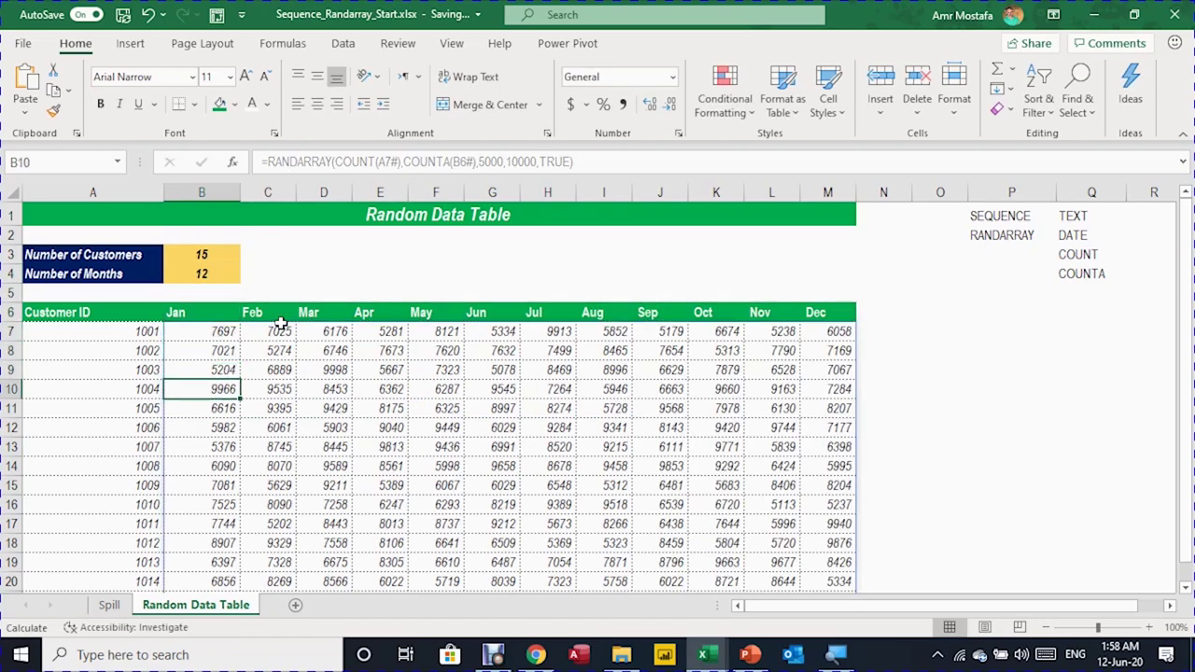
{"action": "scroll", "coordinate": [334, 389], "scroll_direction": "down", "scroll_amount": 1}
{"action": "scroll", "coordinate": [328, 382], "scroll_direction": "up", "scroll_amount": 1}
{"action": "left_click", "coordinate": [297, 275]}
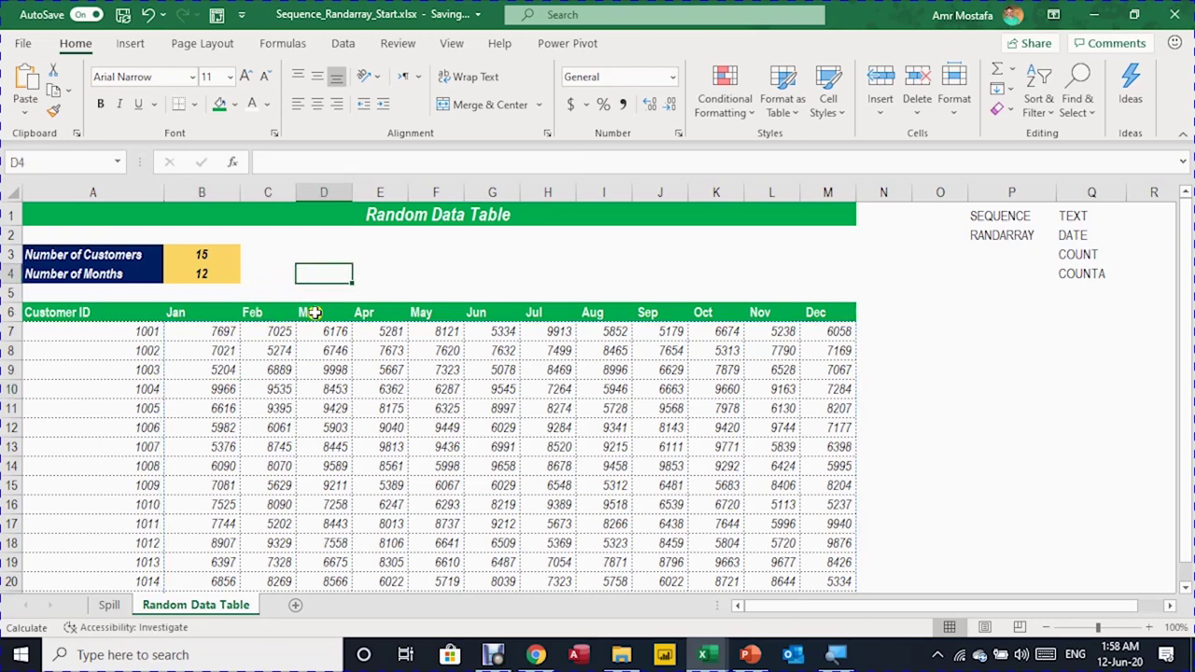
{"action": "left_click", "coordinate": [316, 313]}
{"action": "left_click", "coordinate": [206, 315]}
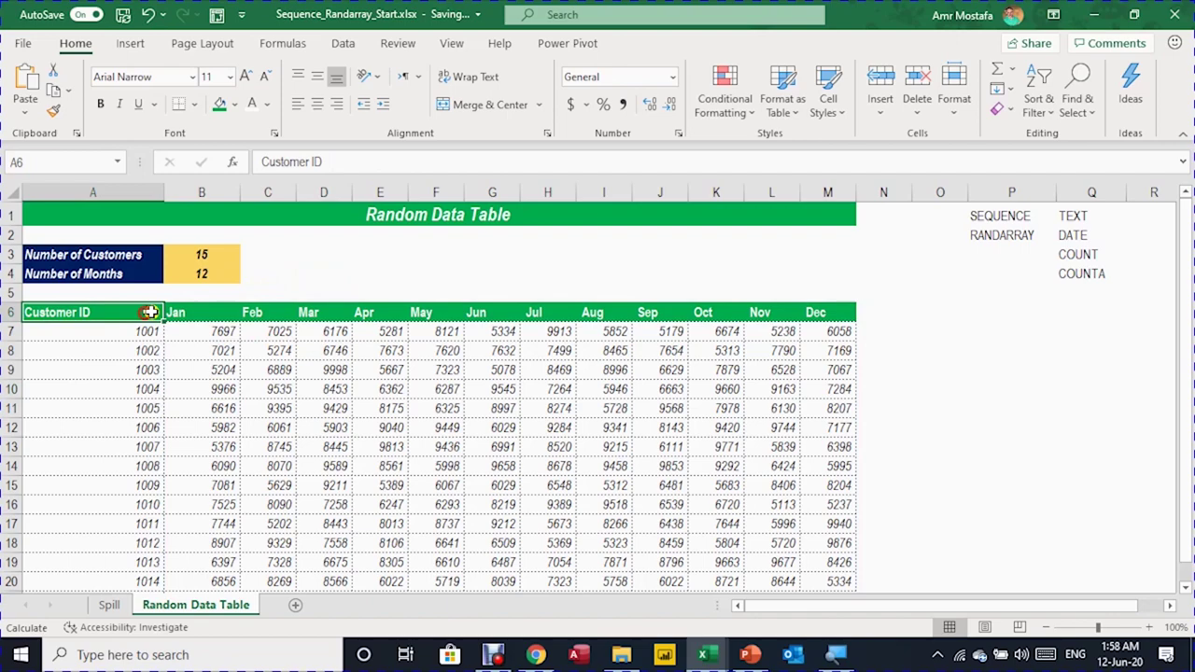
{"action": "left_click", "coordinate": [209, 312]}
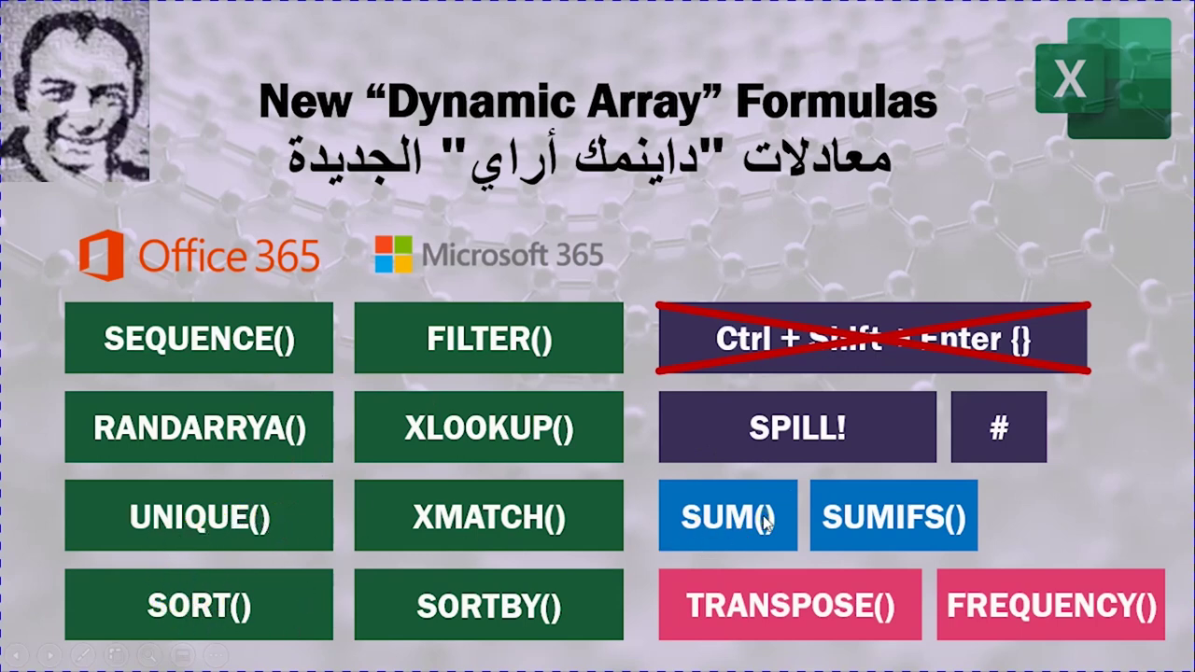
{"action": "left_click", "coordinate": [288, 528]}
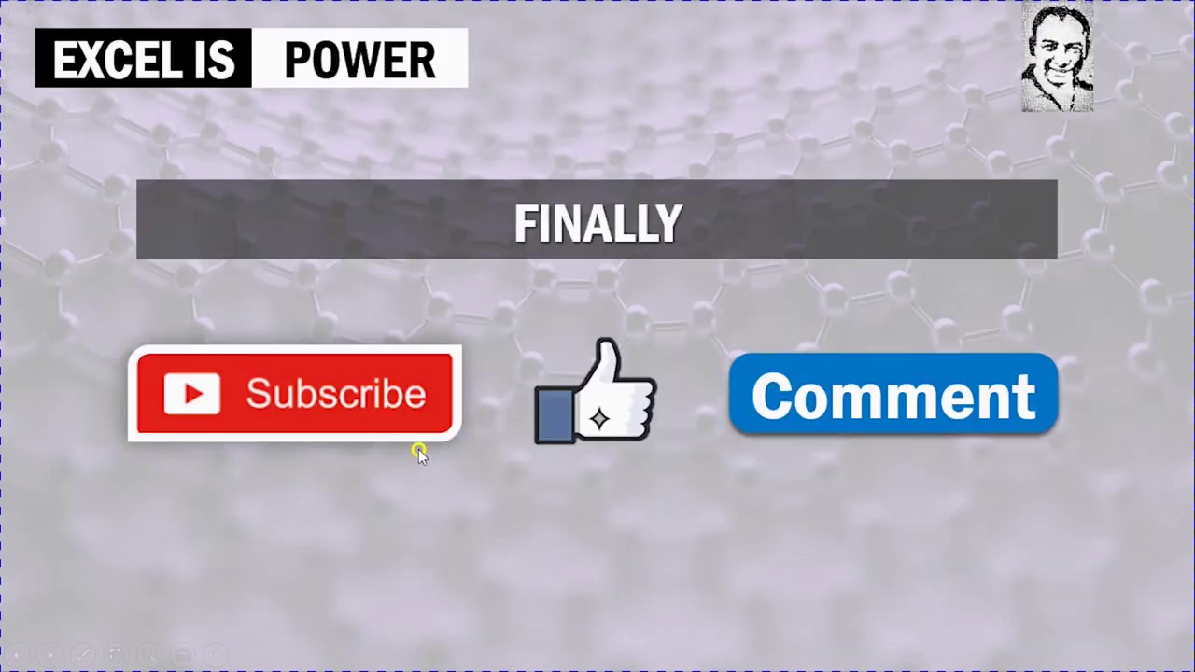